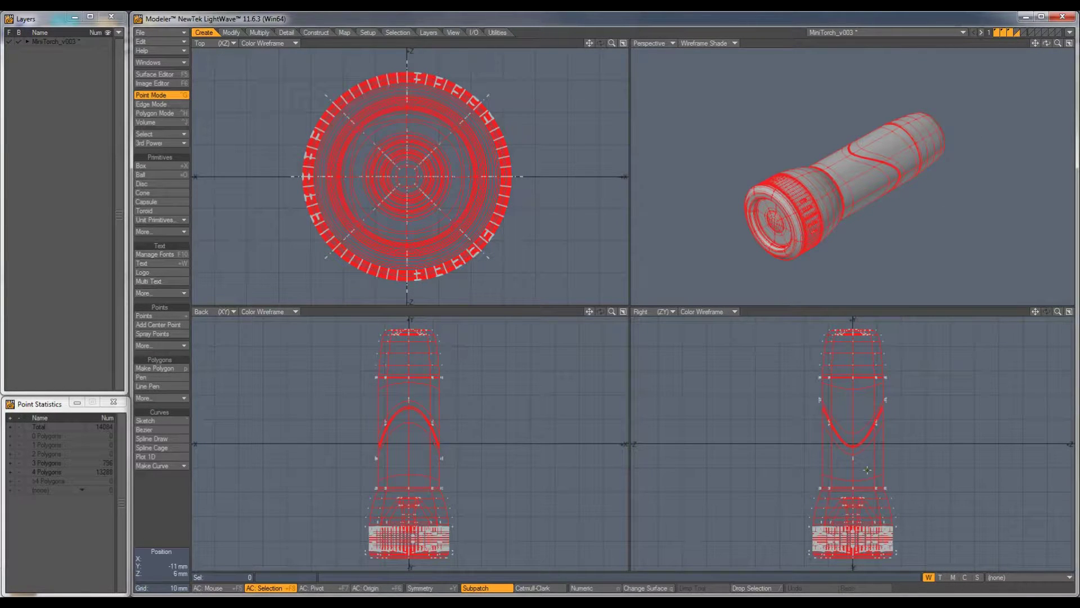
# - Rotate the torch 90 degrees in the side view so it lies horizontally, and switch to an empty layer with the torch in the background
pyautogui.press('y')
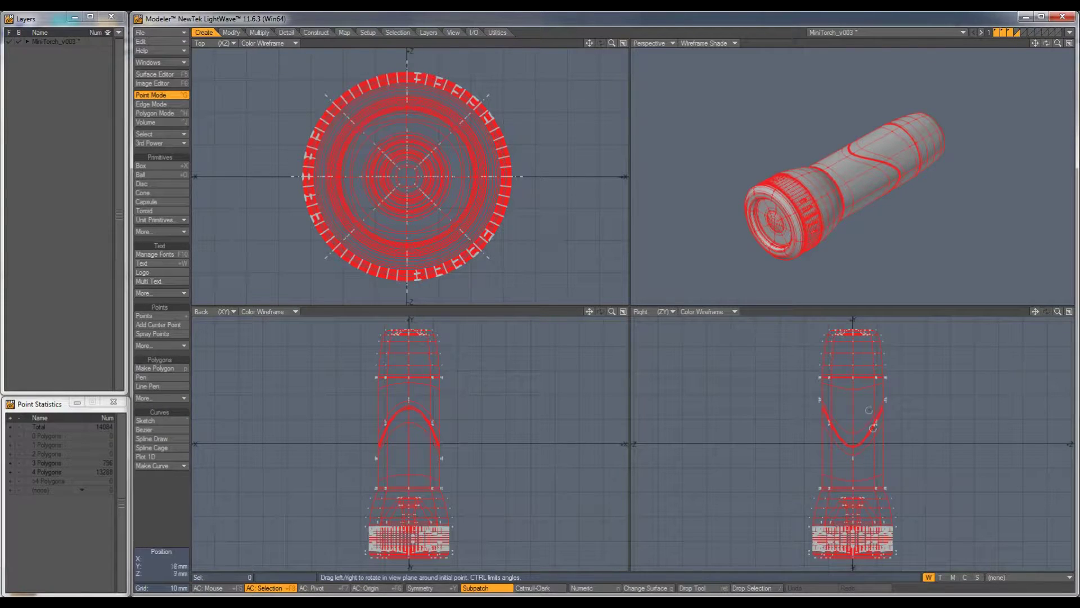
pyautogui.keyDown('ctrl'); pyautogui.moveTo(847, 403); pyautogui.dragTo(899, 403); pyautogui.keyUp('ctrl')
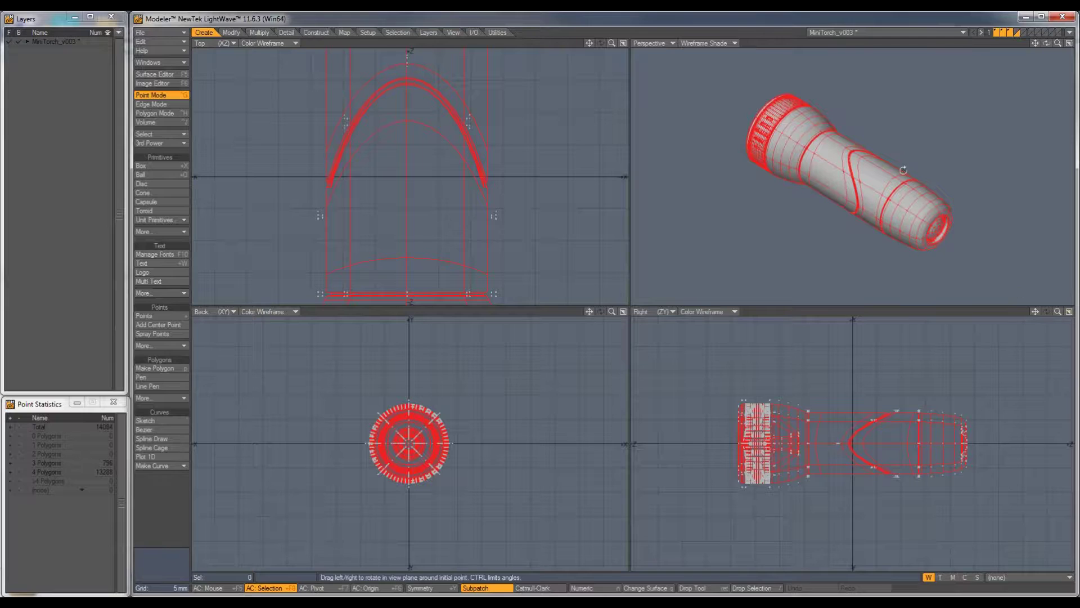
pyautogui.press('/')
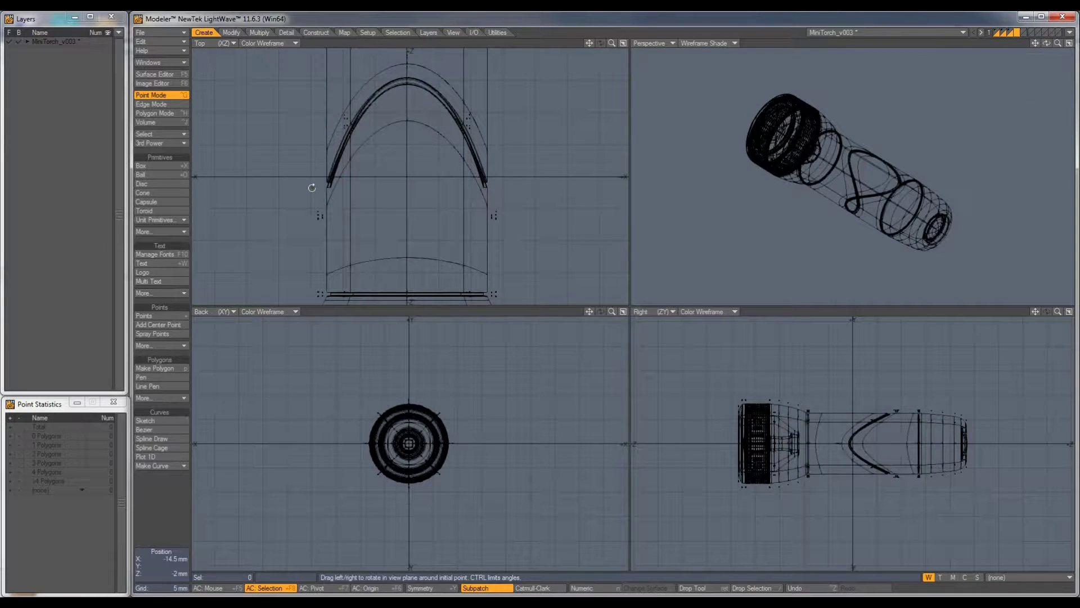
# - Draw a large flat rectangular ground plane around the torch with the Box tool in the top view
pyautogui.scroll(-6, 394, 169)
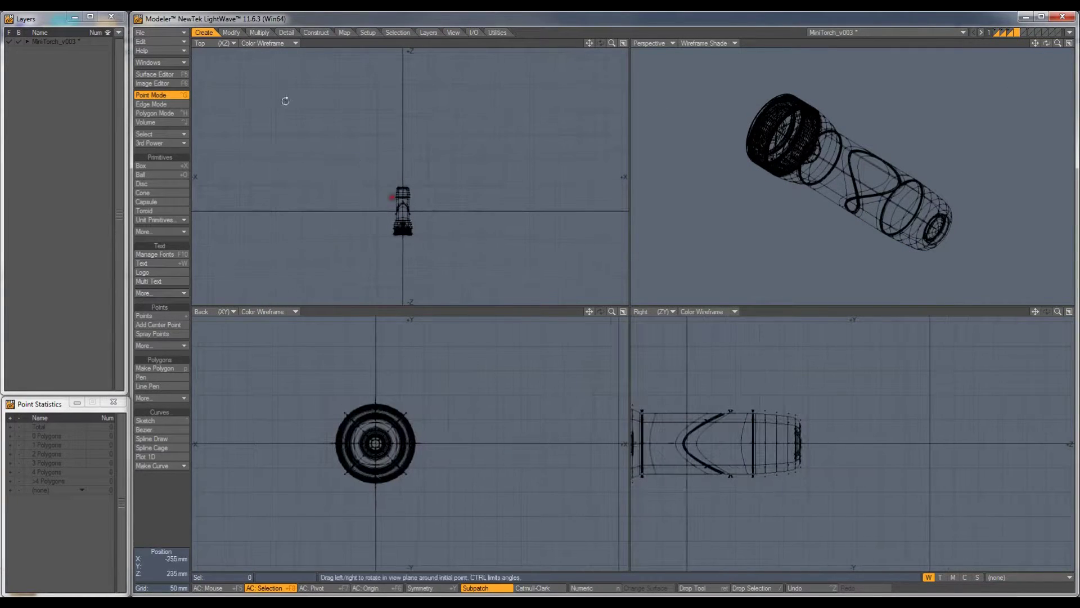
pyautogui.hotkey('shift', 'x')
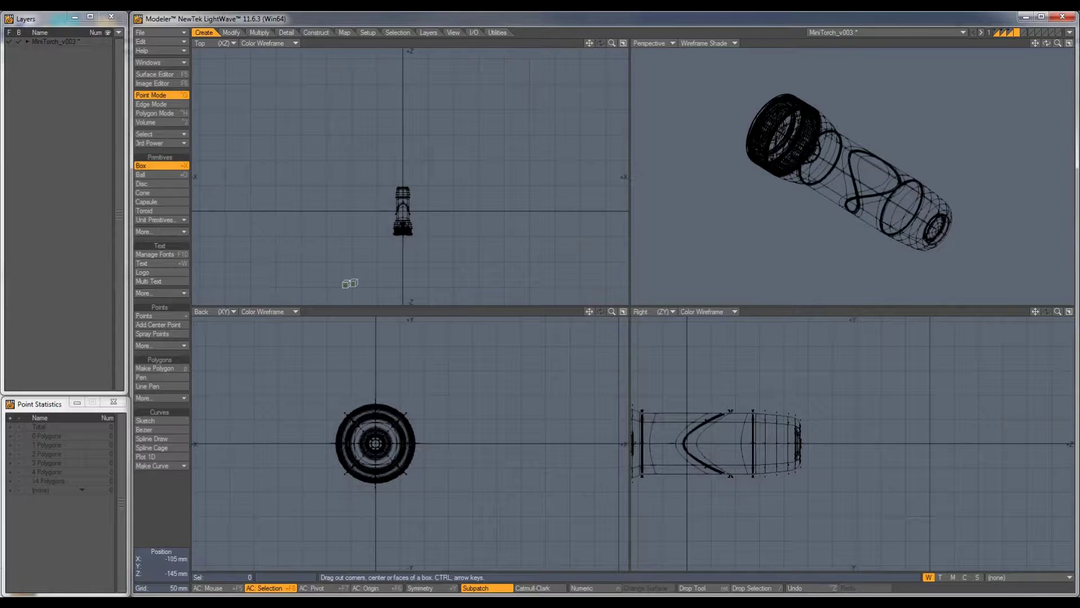
pyautogui.moveTo(312, 288)
pyautogui.mouseDown()
pyautogui.moveTo(475, 180)
pyautogui.moveTo(511, 110)
pyautogui.moveTo(506, 84)
pyautogui.mouseUp()
pyautogui.keyDown('ctrl'); pyautogui.keyDown('alt'); pyautogui.moveTo(515, 143); pyautogui.dragTo(451, 250); pyautogui.keyUp('alt'); pyautogui.keyUp('ctrl')
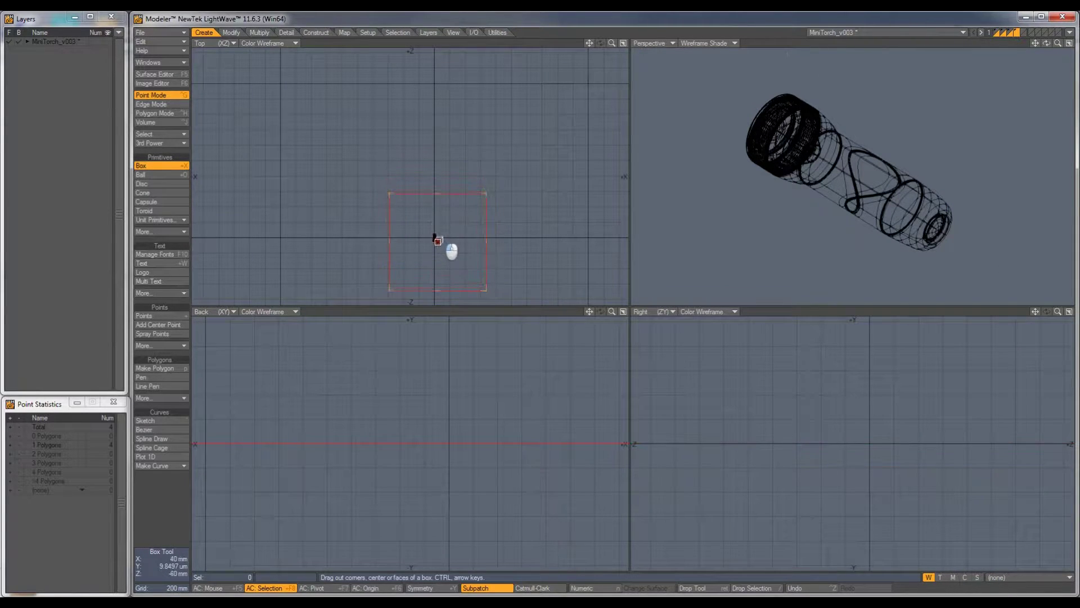
pyautogui.moveTo(437, 291); pyautogui.dragTo(437, 259)
pyautogui.moveTo(485, 224); pyautogui.dragTo(516, 224)
pyautogui.press('a')
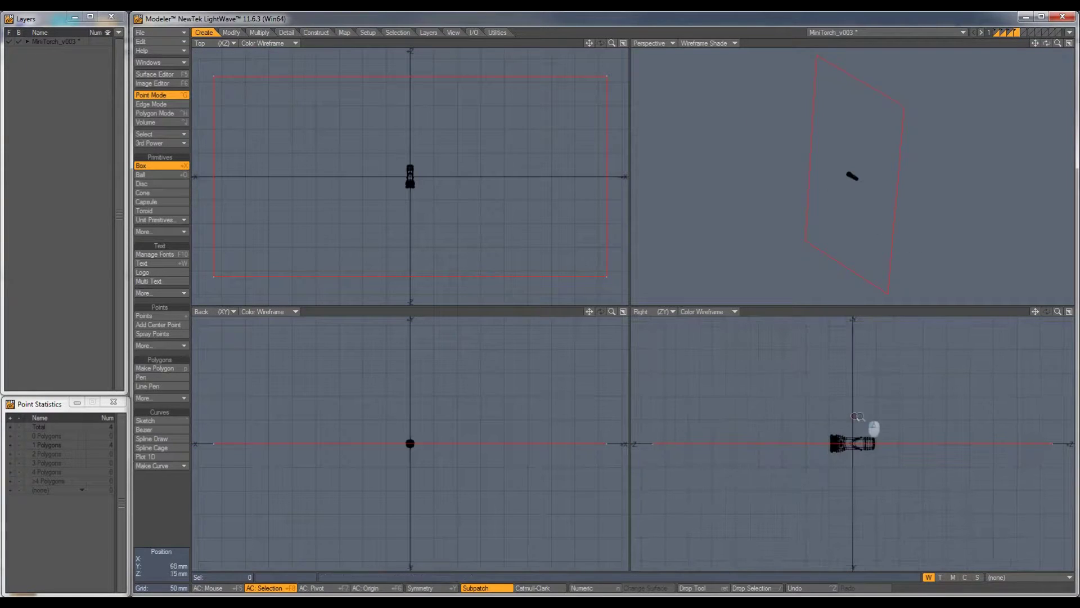
# - Extend the ground plane's rear edge twice, first back and up, then about 120 mm straight up, to start a bend
pyautogui.scroll(-3, 855, 416)
pyautogui.keyDown('alt'); pyautogui.moveTo(954, 421); pyautogui.dragTo(842, 432); pyautogui.keyUp('alt')
pyautogui.press('space')
pyautogui.press('space')
pyautogui.press('space')
pyautogui.press('space')
pyautogui.press('space')
pyautogui.click(818, 437)
pyautogui.press('t')
pyautogui.moveTo(834, 453); pyautogui.dragTo(852, 445)
pyautogui.moveTo(470, 292); pyautogui.dragTo(470, 293)
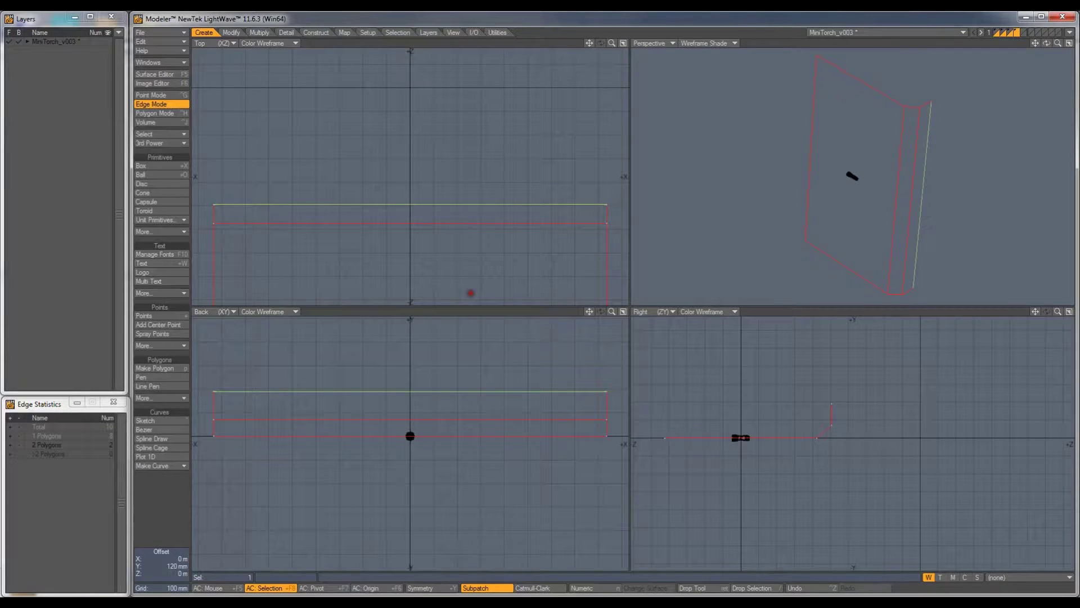
# - Extend the bend's upper edge about 960 mm straight up to form the backdrop wall
pyautogui.keyDown('ctrl'); pyautogui.keyDown('alt'); pyautogui.moveTo(873, 457); pyautogui.dragTo(791, 458); pyautogui.keyUp('alt'); pyautogui.keyUp('ctrl')
pyautogui.press('t')
pyautogui.moveTo(470, 293); pyautogui.dragTo(471, 292)
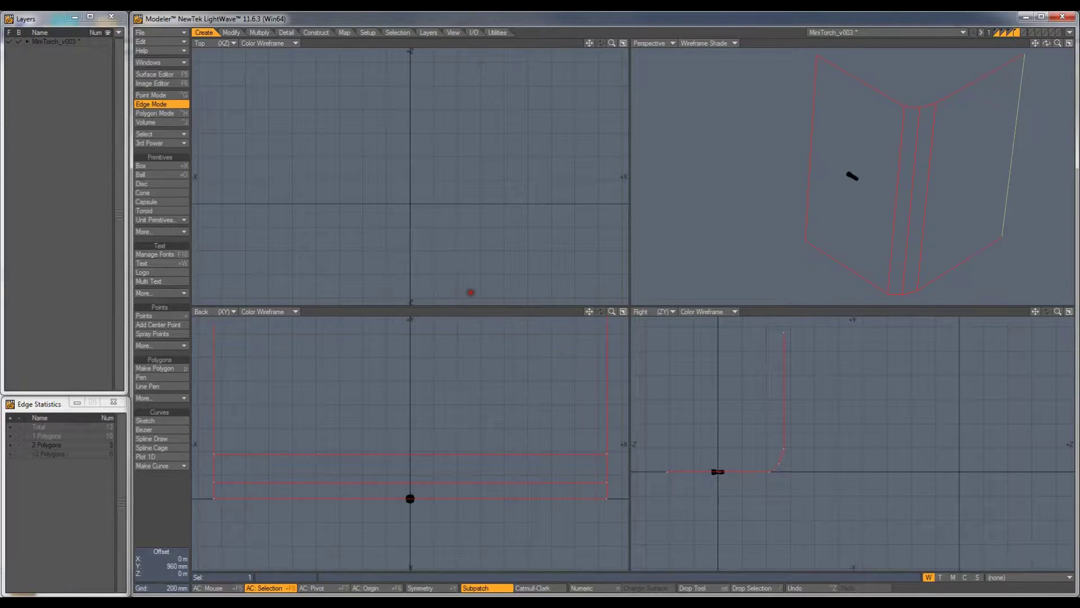
# - Move the middle edge of the bend by 25 mm in Z and -5 mm in Y
pyautogui.click(799, 312)
pyautogui.keyDown('ctrl'); pyautogui.keyDown('alt'); pyautogui.moveTo(778, 478); pyautogui.dragTo(808, 473); pyautogui.keyUp('alt'); pyautogui.keyUp('ctrl')
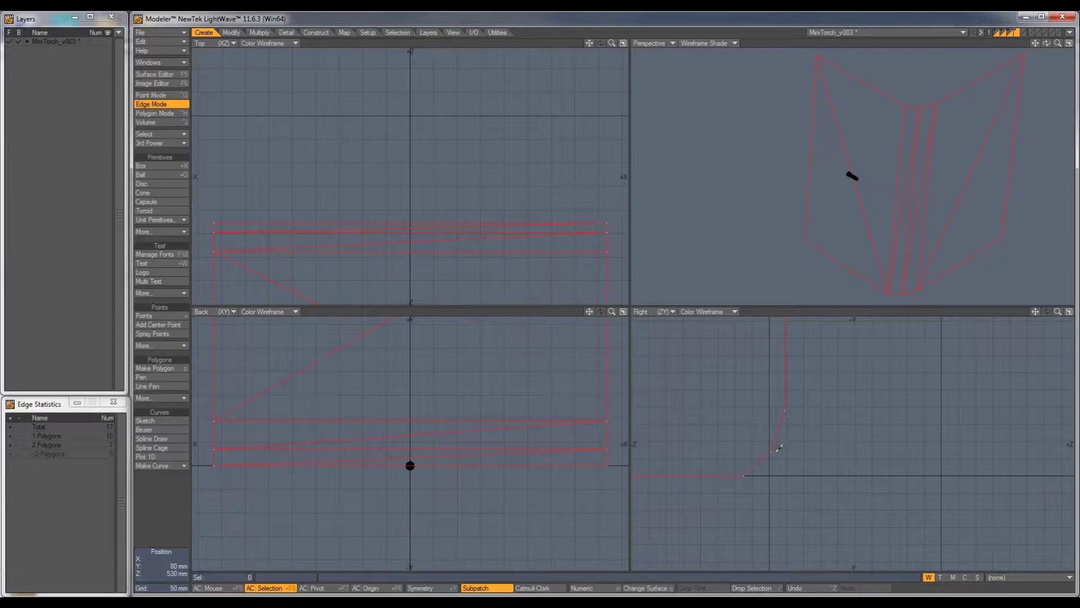
pyautogui.press('t')
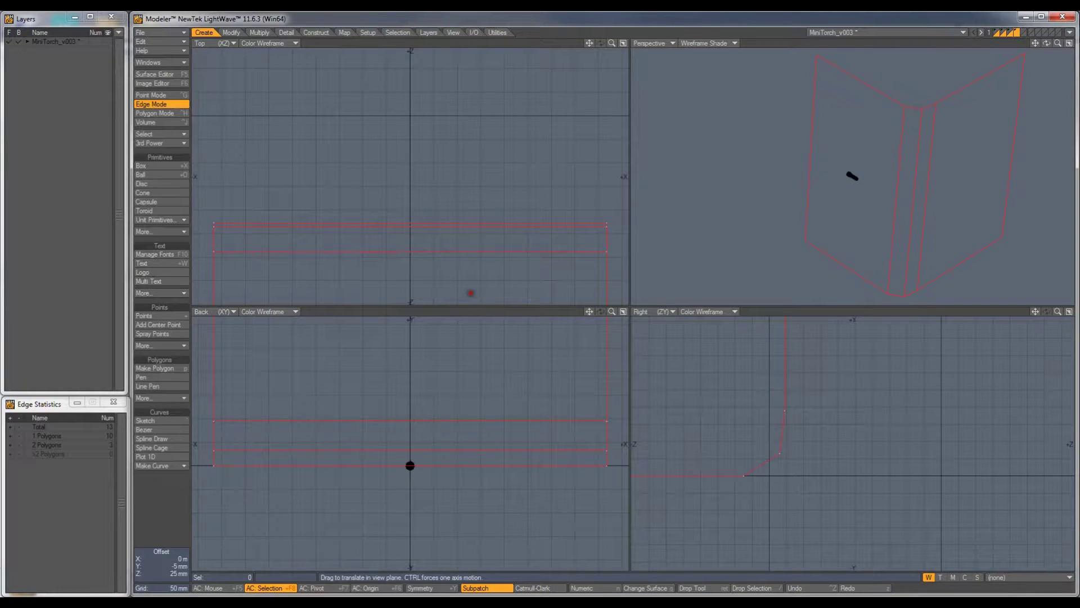
# - Lower the points along the top edge of the backdrop wall to shorten it, and deselect them
pyautogui.keyDown('ctrl'); pyautogui.keyDown('alt'); pyautogui.moveTo(861, 428); pyautogui.dragTo(748, 422); pyautogui.keyUp('alt'); pyautogui.keyUp('ctrl')
pyautogui.keyDown('alt'); pyautogui.moveTo(820, 409); pyautogui.dragTo(800, 443); pyautogui.keyUp('alt')
pyautogui.press('Return')
pyautogui.hotkey('ctrl', 'g')
pyautogui.click(831, 383)
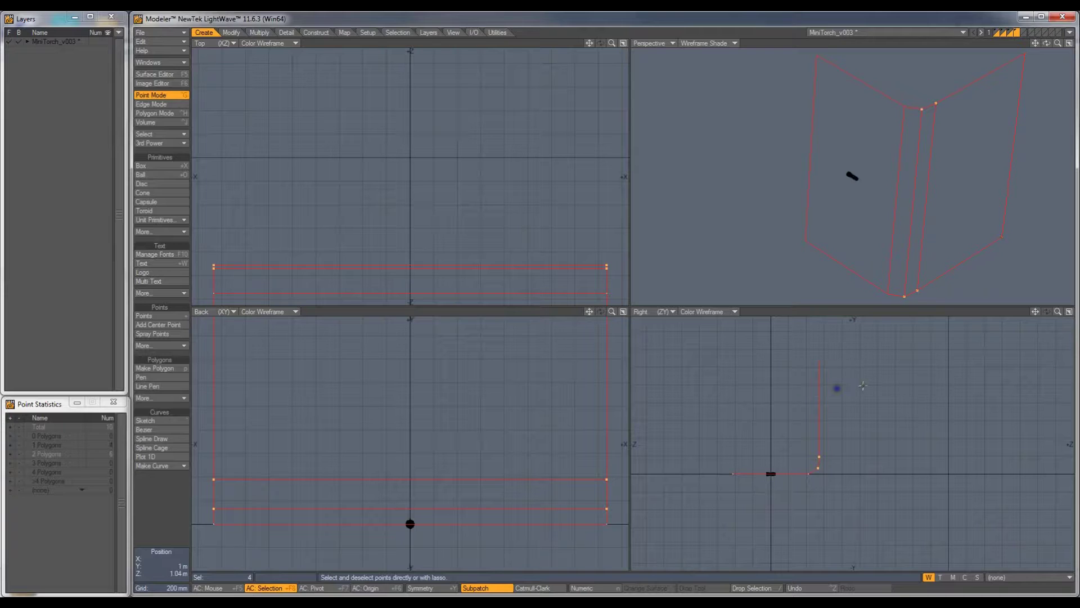
pyautogui.press('t')
pyautogui.keyDown('ctrl'); pyautogui.moveTo(868, 388); pyautogui.dragTo(868, 423); pyautogui.keyUp('ctrl')
pyautogui.press('/')
pyautogui.moveTo(861, 396); pyautogui.dragTo(799, 525, button='right')
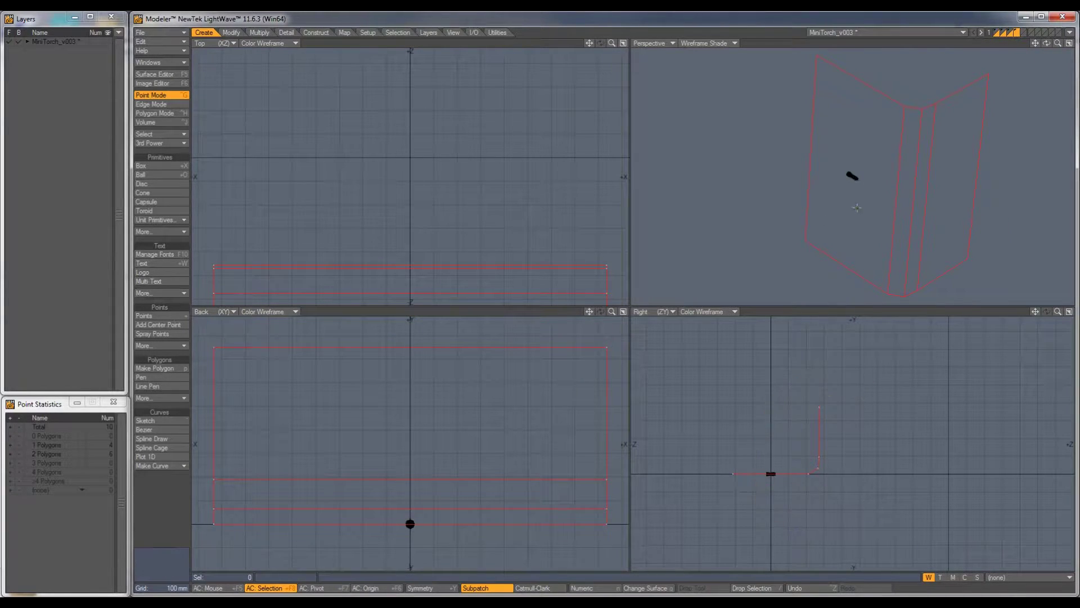
# - Split the backdrop down its centre line with Edit Edges and delete the half on the positive X side
pyautogui.moveTo(886, 150)
pyautogui.keyDown('alt'); pyautogui.mouseDown()
pyautogui.moveTo(896, 272)
pyautogui.moveTo(795, 231)
pyautogui.moveTo(855, 225)
pyautogui.moveTo(892, 206)
pyautogui.mouseUp(); pyautogui.keyUp('alt')
pyautogui.press('a')
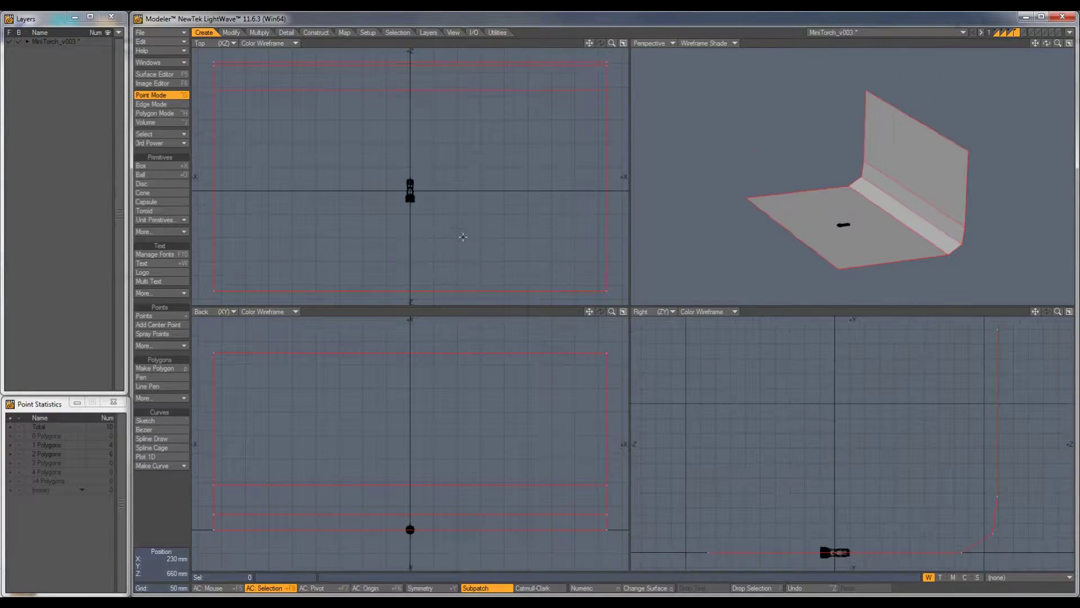
pyautogui.hotkey('ctrl', 'e')
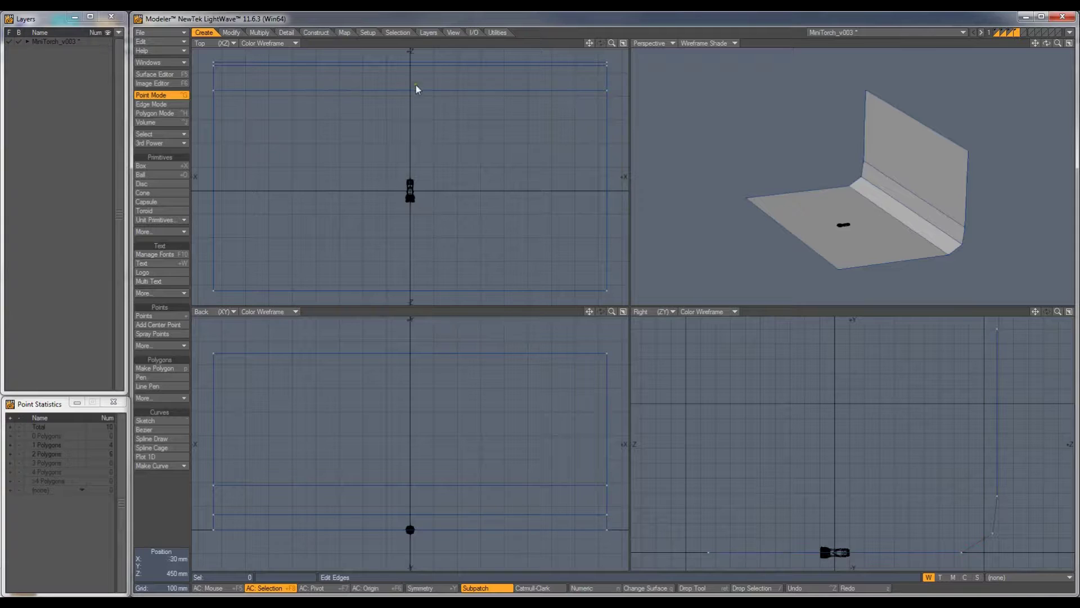
pyautogui.rightClick(412, 92)
pyautogui.press('space')
pyautogui.press('space')
pyautogui.press('space')
pyautogui.click(470, 76)
pyautogui.press(']')
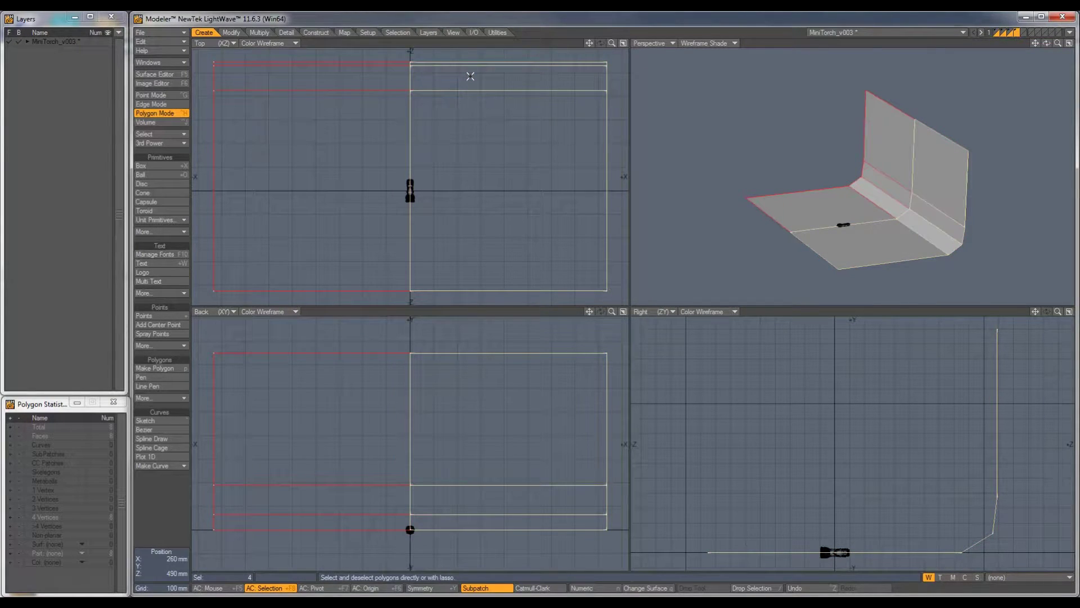
pyautogui.press('Delete')
# - Add edge loops close to the half backdrop's outer side edge and the wall's top edge
pyautogui.hotkey('ctrl', 'e')
pyautogui.moveTo(299, 89); pyautogui.dragTo(191, 114)
pyautogui.keyDown('alt'); pyautogui.moveTo(264, 420); pyautogui.dragTo(329, 427); pyautogui.keyUp('alt')
pyautogui.scroll(1, 301, 404)
pyautogui.moveTo(280, 376); pyautogui.dragTo(392, 355, button='right')
# - Add an edge loop close to the front edge of the floor and finish editing edges
pyautogui.keyDown('alt'); pyautogui.moveTo(875, 486); pyautogui.dragTo(857, 395); pyautogui.keyUp('alt')
pyautogui.keyDown('alt'); pyautogui.moveTo(793, 175); pyautogui.dragTo(838, 259); pyautogui.keyUp('alt')
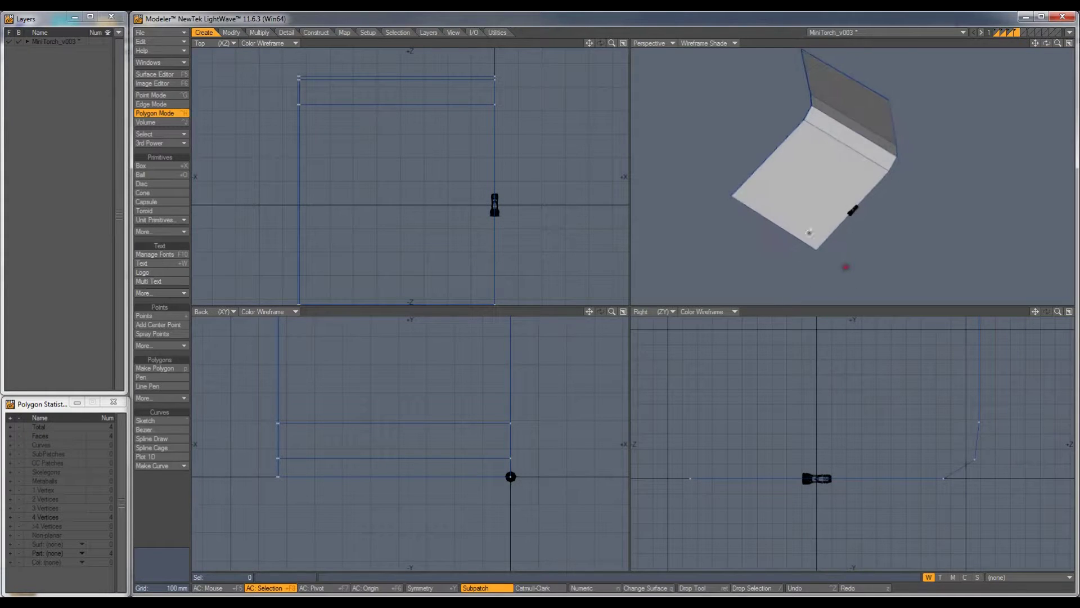
pyautogui.scroll(3, 784, 209)
pyautogui.keyDown('alt'); pyautogui.moveTo(379, 224); pyautogui.dragTo(381, 186); pyautogui.keyUp('alt')
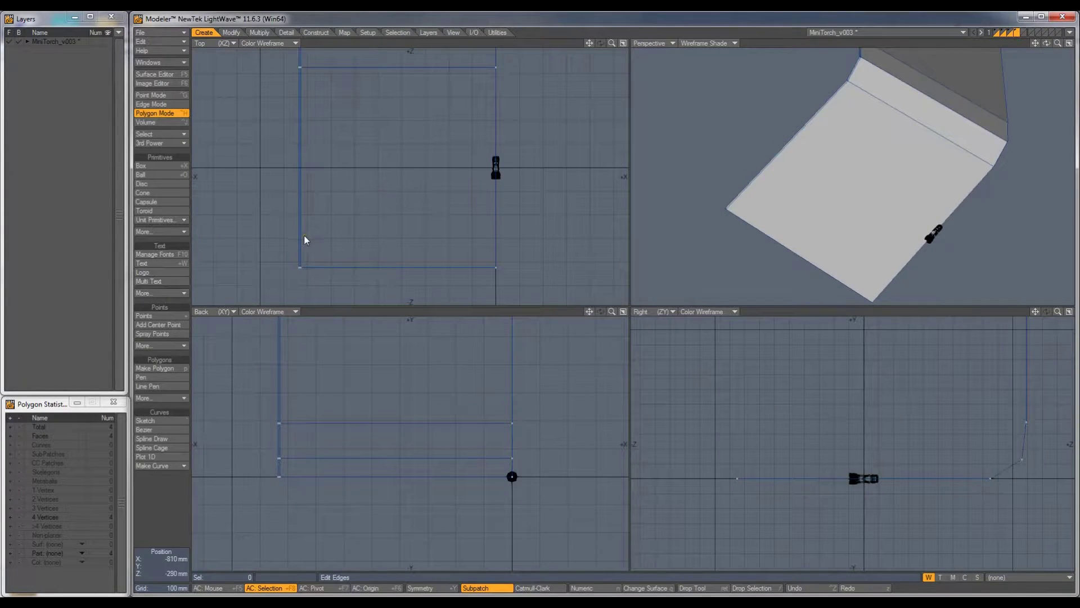
pyautogui.moveTo(300, 236); pyautogui.dragTo(316, 239, button='right')
pyautogui.moveTo(315, 237); pyautogui.dragTo(191, 281)
pyautogui.keyDown('ctrl'); pyautogui.keyDown('alt'); pyautogui.moveTo(484, 270); pyautogui.dragTo(566, 263); pyautogui.keyUp('alt'); pyautogui.keyUp('ctrl')
pyautogui.moveTo(505, 249); pyautogui.dragTo(499, 252)
pyautogui.scroll(-5, 499, 254)
pyautogui.press('space')
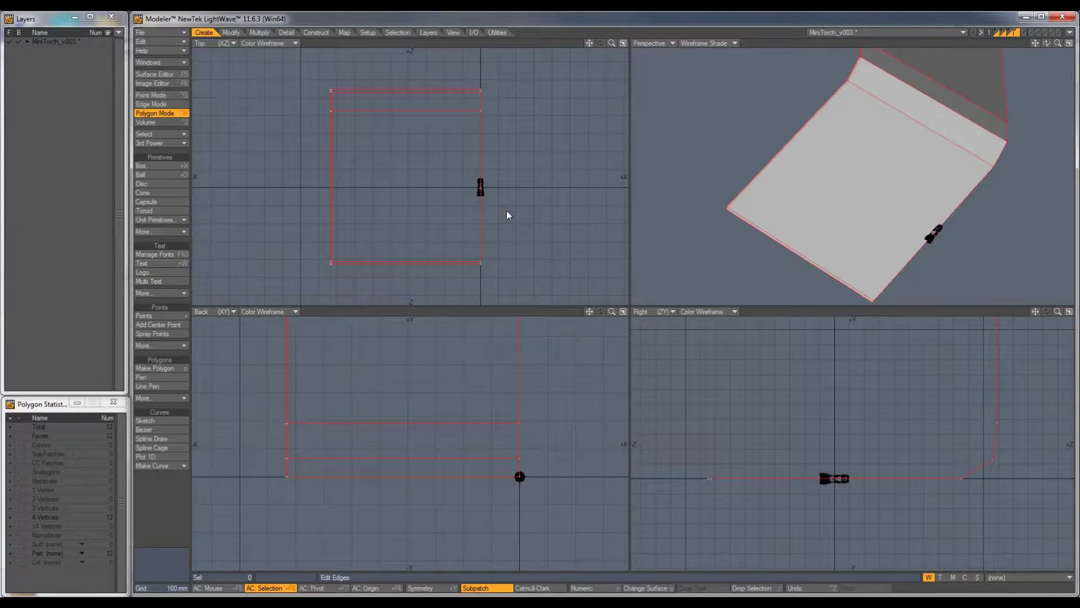
# - Mirror the half backdrop across the X axis at centre 0 and convert the whole backdrop to subpatches
pyautogui.hotkey('shift', 'v')
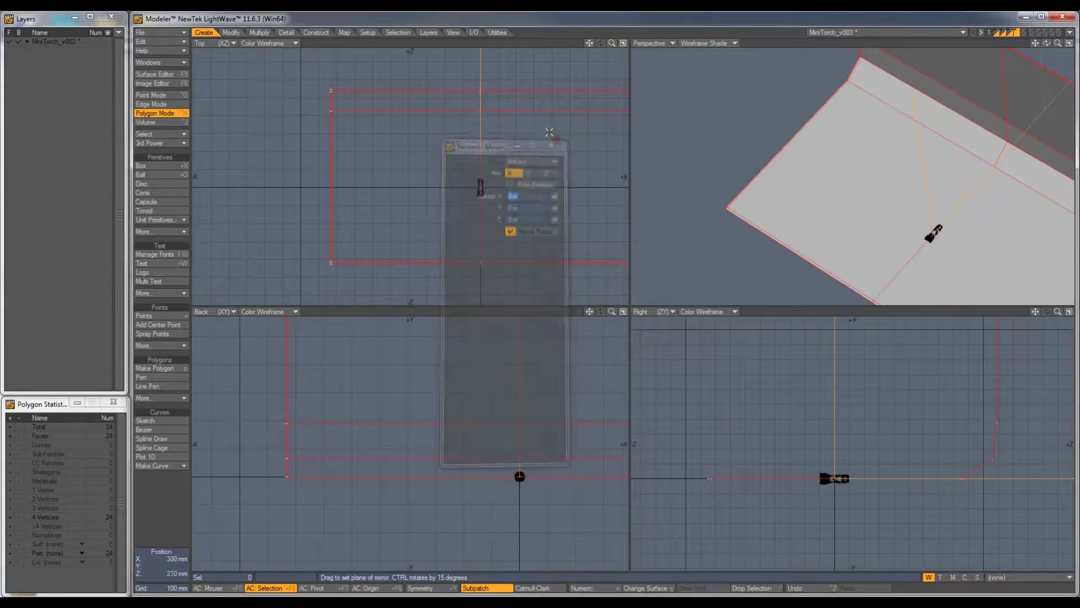
pyautogui.press('space')
pyautogui.keyDown('alt'); pyautogui.moveTo(899, 205); pyautogui.dragTo(890, 237); pyautogui.keyUp('alt')
pyautogui.press('Tab')
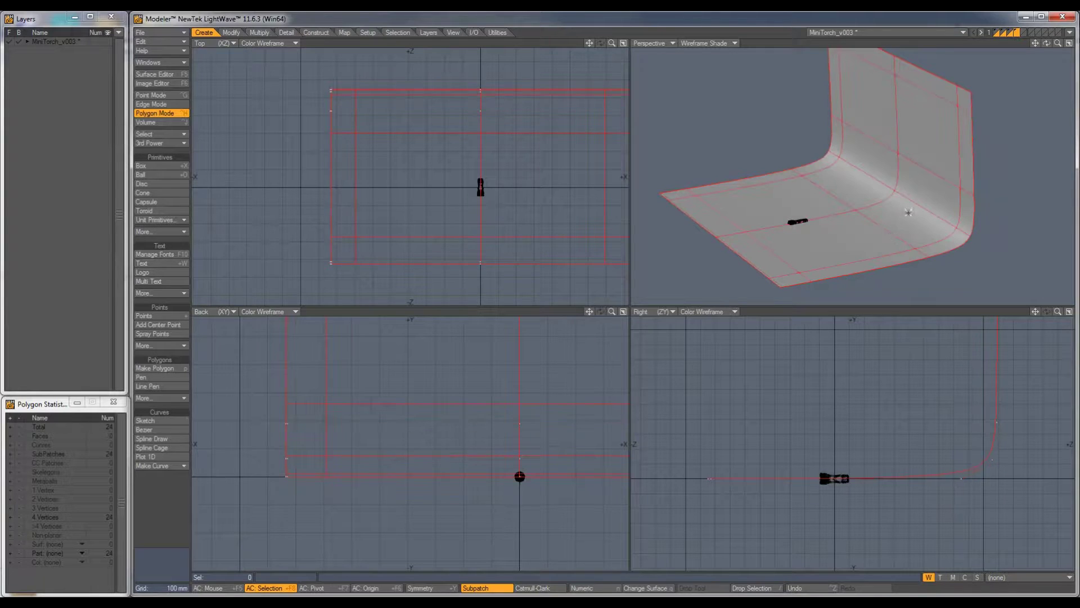
# - Add one edge loop where the floor meets the bend and another on the wall just above the bend
pyautogui.keyDown('alt'); pyautogui.moveTo(972, 451); pyautogui.dragTo(920, 442); pyautogui.keyUp('alt')
pyautogui.hotkey('ctrl', 'e')
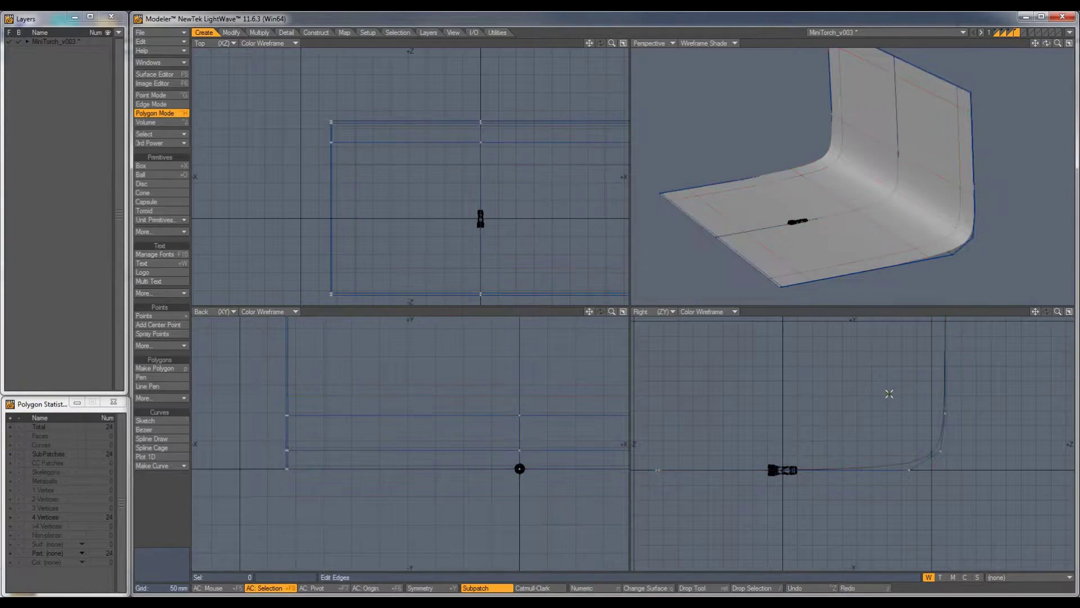
pyautogui.moveTo(872, 270); pyautogui.dragTo(894, 269, button='middle')
pyautogui.moveTo(888, 274); pyautogui.dragTo(980, 266)
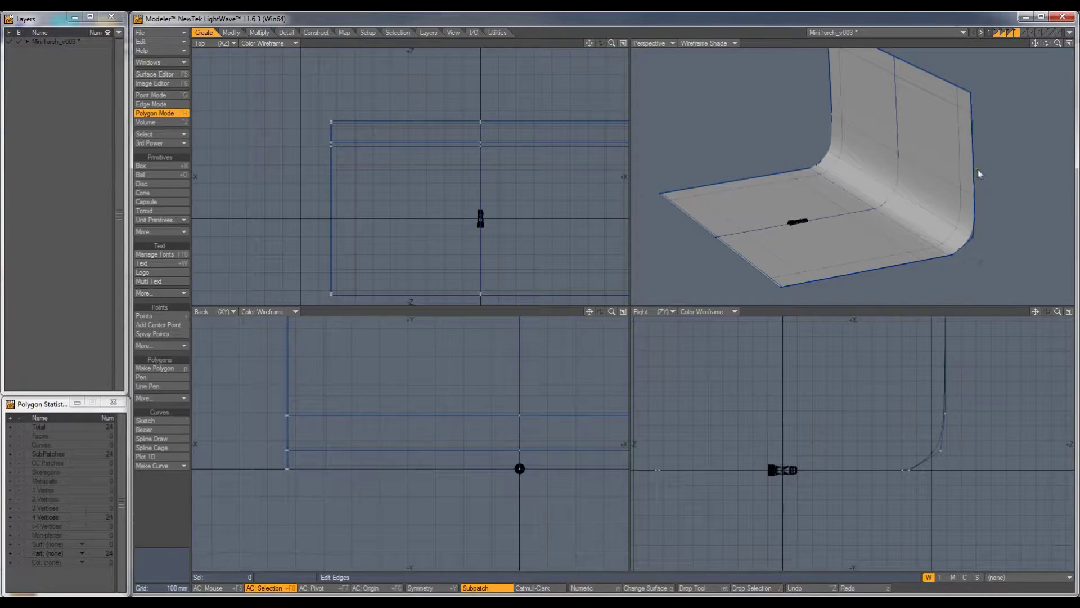
pyautogui.moveTo(973, 167); pyautogui.dragTo(961, 174, button='middle')
pyautogui.moveTo(961, 175); pyautogui.dragTo(1074, 181)
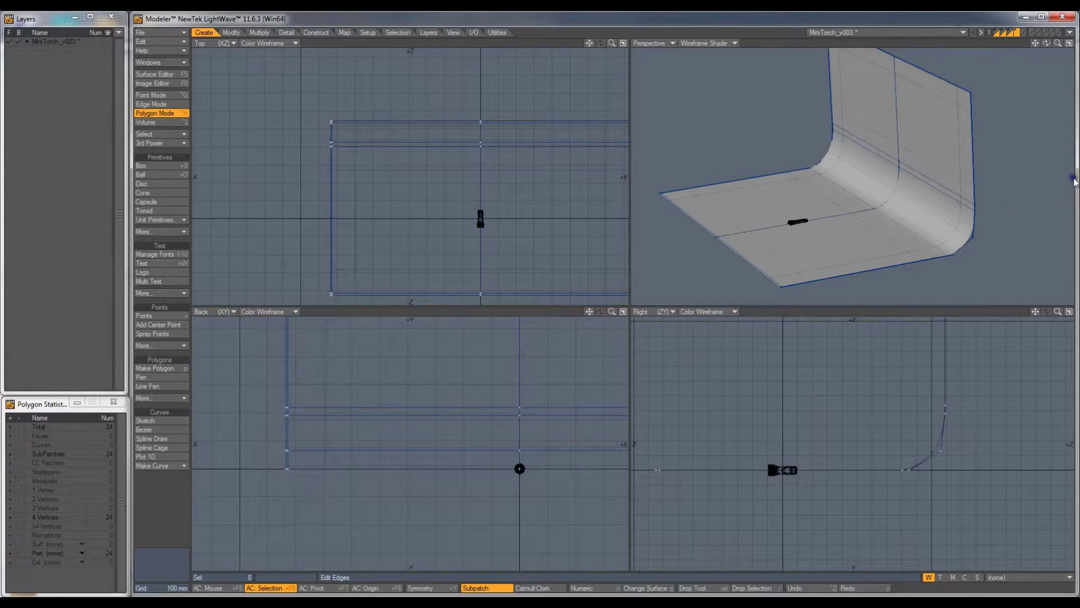
pyautogui.press('Return')
# - With subpatches switched off, slide the wall's added edge loop closer to the bend and re-enable subpatches
pyautogui.keyDown('alt'); pyautogui.moveTo(956, 186); pyautogui.dragTo(915, 246); pyautogui.keyUp('alt')
pyautogui.keyDown('alt'); pyautogui.keyDown('shift'); pyautogui.moveTo(915, 245); pyautogui.dragTo(884, 253); pyautogui.keyUp('shift'); pyautogui.keyUp('alt')
pyautogui.press('Tab')
pyautogui.keyDown('alt'); pyautogui.moveTo(883, 216); pyautogui.dragTo(896, 190); pyautogui.keyUp('alt')
pyautogui.click(942, 167)
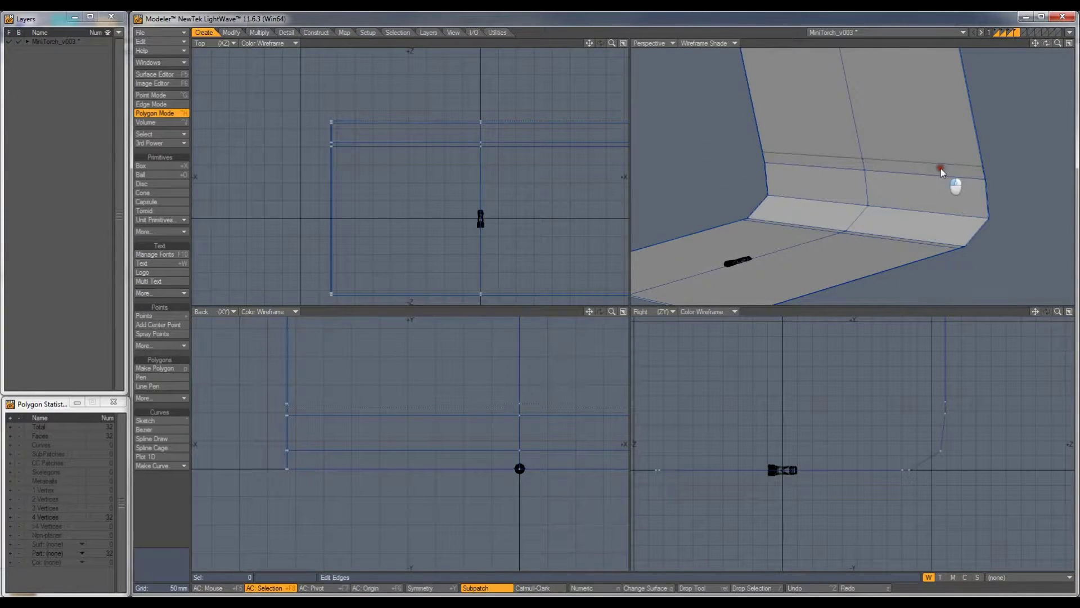
pyautogui.press('Tab')
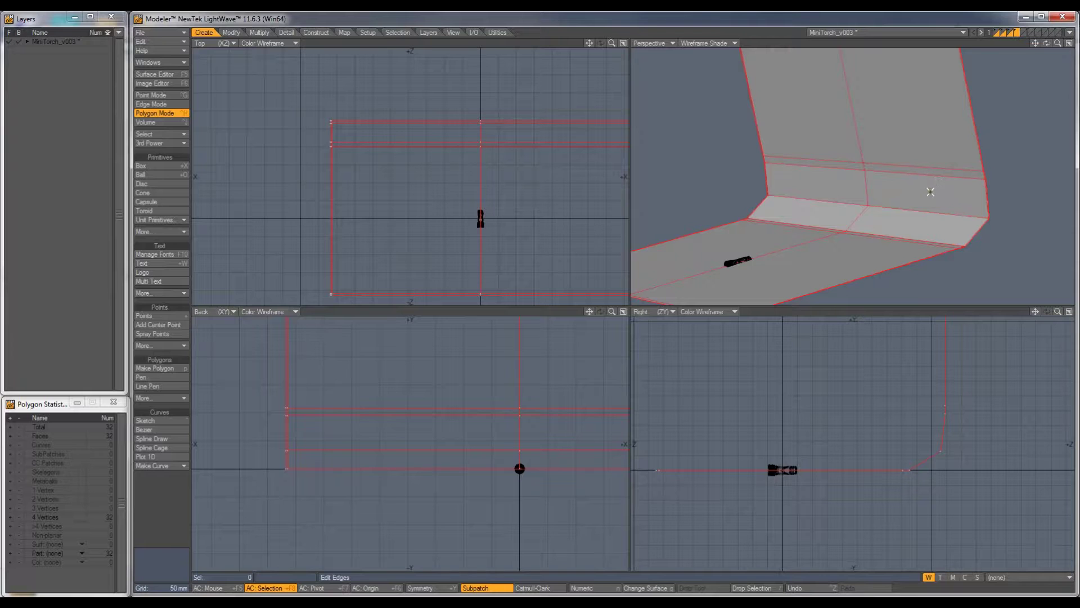
# - With subpatches switched off, slide the floor's edge loop farther from the bend towards the torch and re-enable subpatches
pyautogui.moveTo(950, 191)
pyautogui.keyDown('alt'); pyautogui.mouseDown()
pyautogui.moveTo(887, 239)
pyautogui.moveTo(892, 217)
pyautogui.moveTo(866, 222)
pyautogui.moveTo(878, 210)
pyautogui.moveTo(894, 219)
pyautogui.moveTo(869, 231)
pyautogui.mouseUp(); pyautogui.keyUp('alt')
pyautogui.scroll(3, 935, 491)
pyautogui.scroll(-1, 935, 490)
pyautogui.press('Tab')
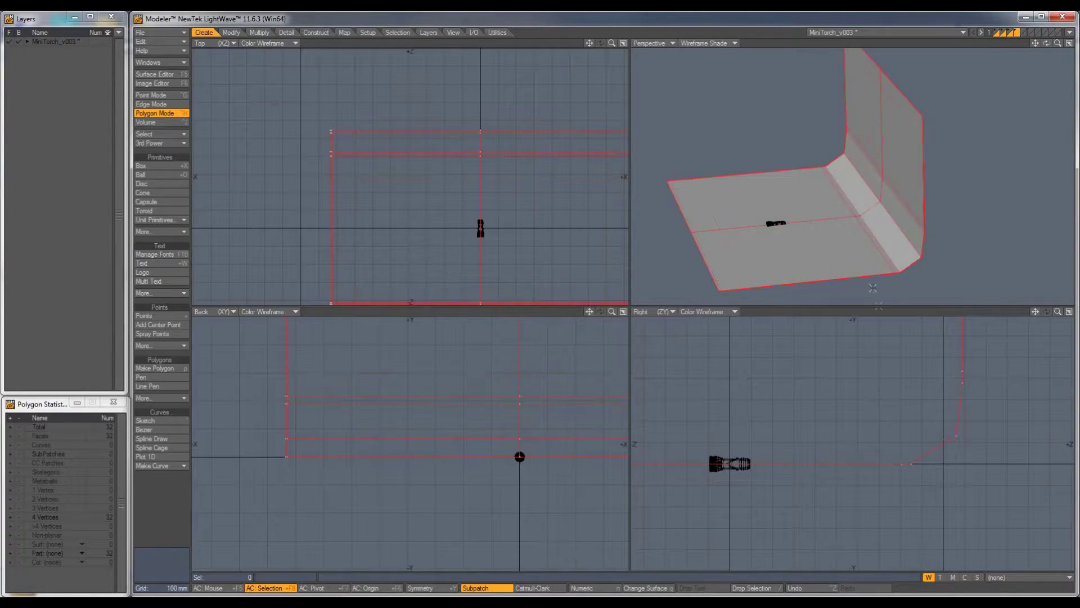
pyautogui.hotkey('ctrl', 'e')
pyautogui.moveTo(885, 268); pyautogui.dragTo(884, 264)
pyautogui.press('space')
pyautogui.press('Tab')
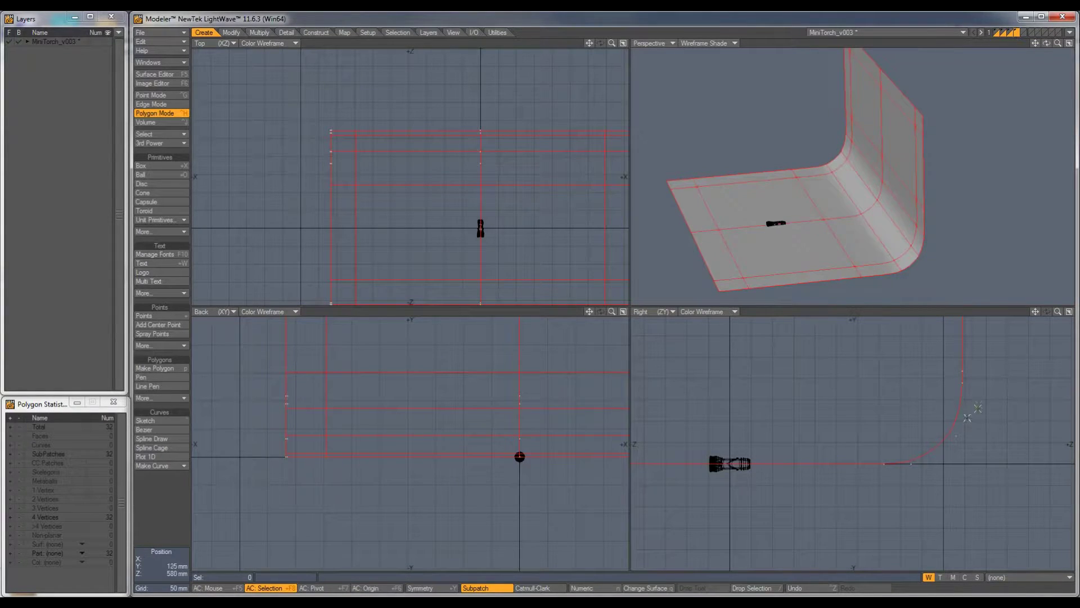
# - Save the torch object with its completed backdrop
pyautogui.scroll(-3, 958, 425)
pyautogui.keyDown('alt'); pyautogui.moveTo(892, 398); pyautogui.dragTo(875, 441); pyautogui.keyUp('alt')
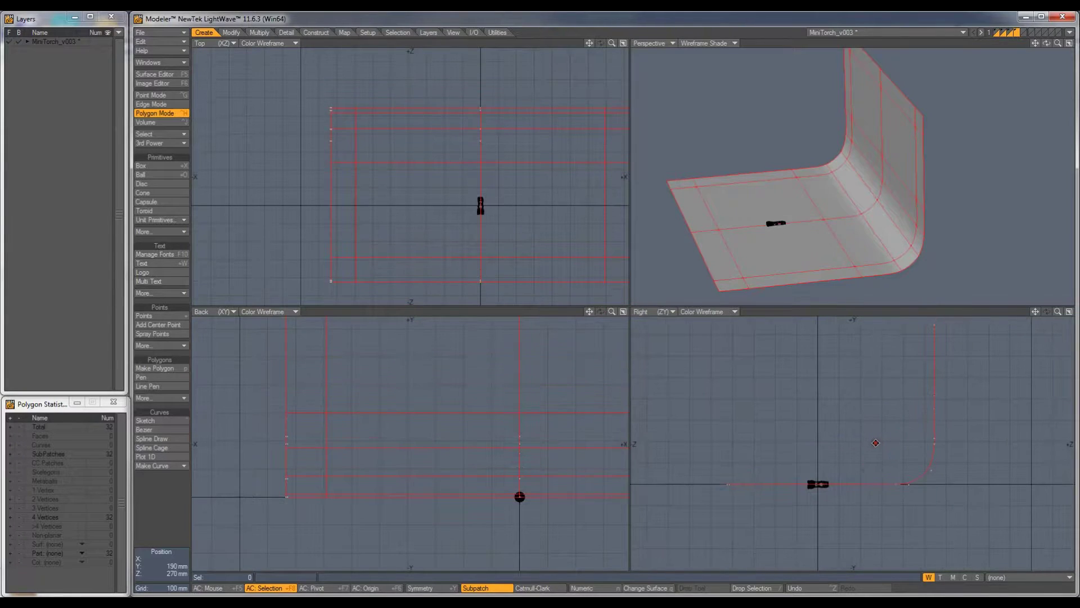
pyautogui.press('a')
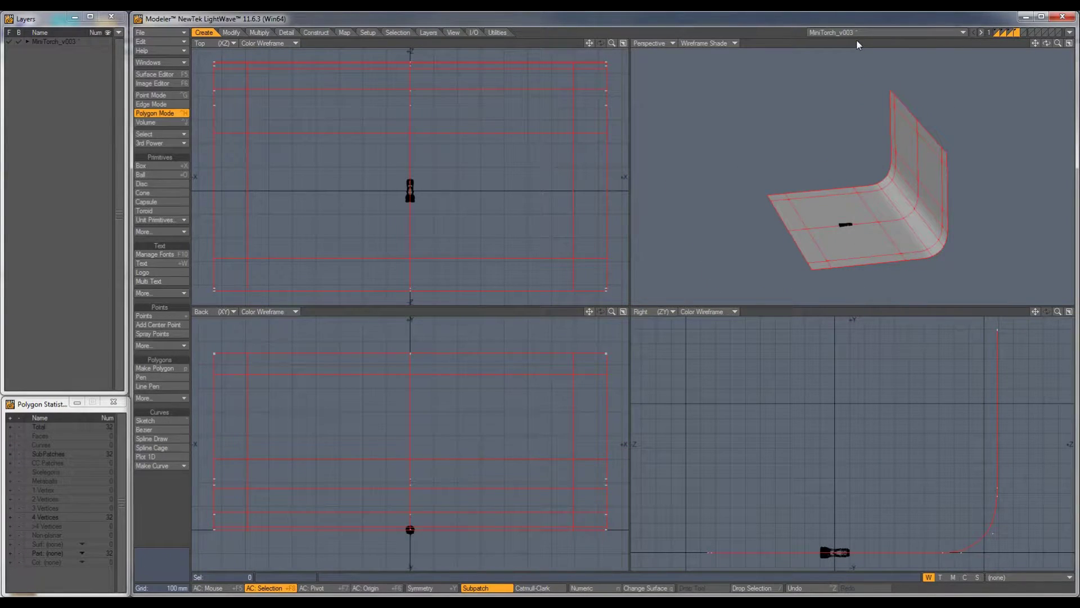
pyautogui.keyDown('alt'); pyautogui.moveTo(862, 104); pyautogui.dragTo(897, 206); pyautogui.keyUp('alt')
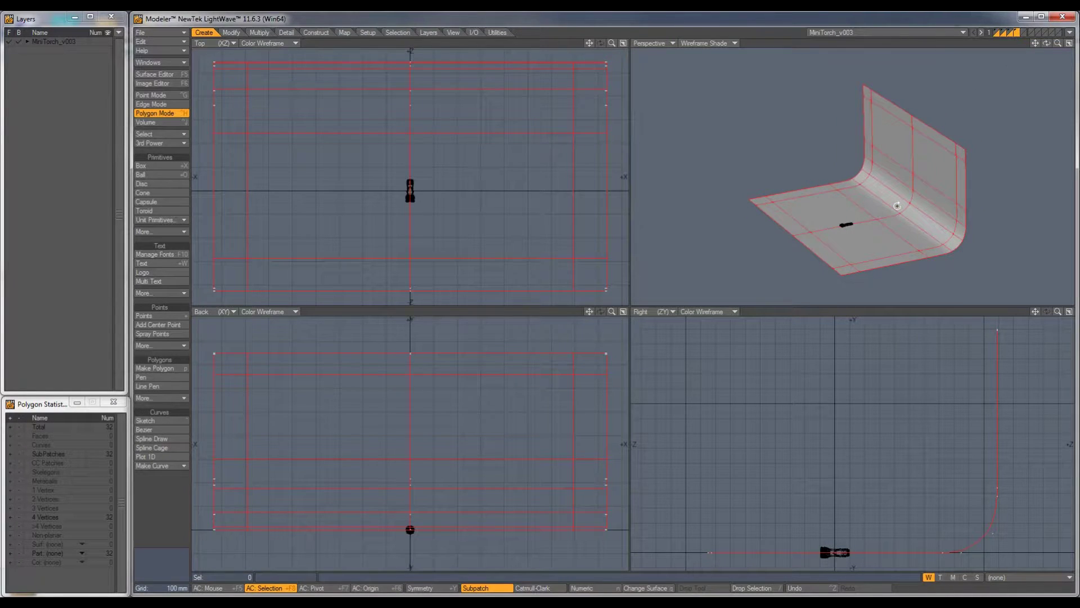
# - Bring the torch layers to the foreground and move the torch up in the side view until its head rests on the ground line
pyautogui.press("'")
pyautogui.click(1069, 311)
pyautogui.scroll(10, 652, 432)
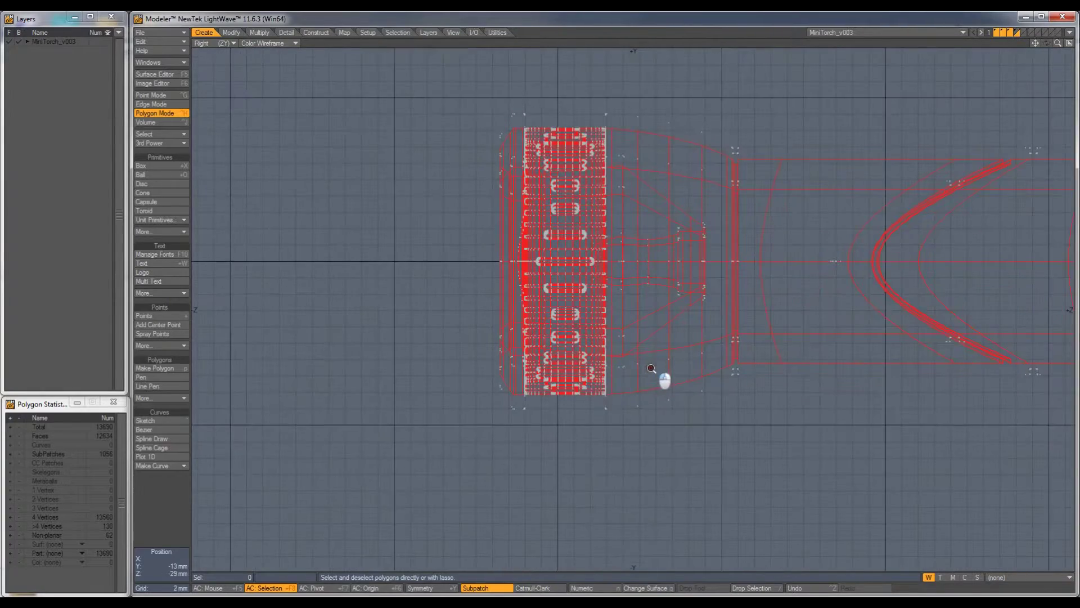
pyautogui.press('t')
pyautogui.moveTo(653, 389); pyautogui.dragTo(626, 254)
pyautogui.scroll(5, 626, 254)
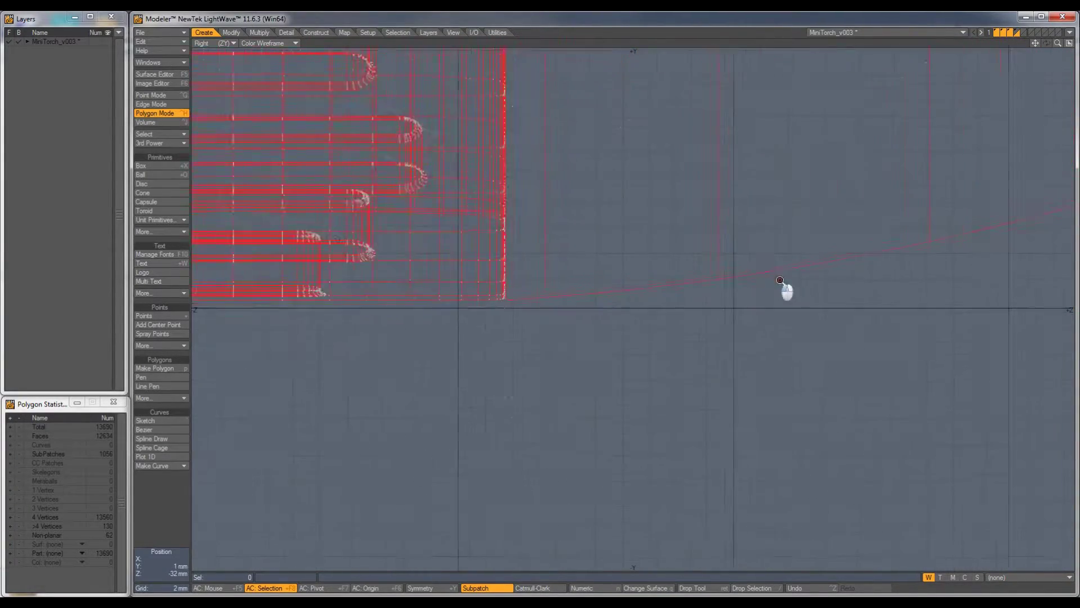
pyautogui.scroll(-8, 639, 298)
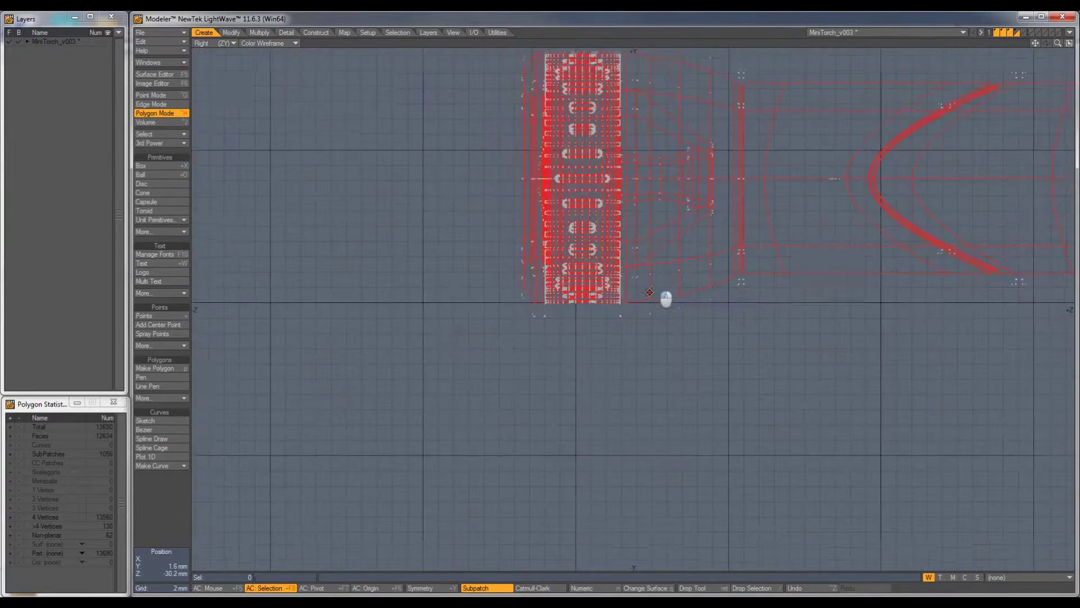
# - Make only the first layer active and restore the four-viewport layout
pyautogui.click(995, 32)
pyautogui.scroll(-3, 656, 235)
pyautogui.keyDown('alt'); pyautogui.moveTo(704, 261); pyautogui.dragTo(605, 300); pyautogui.keyUp('alt')
pyautogui.click(1069, 43)
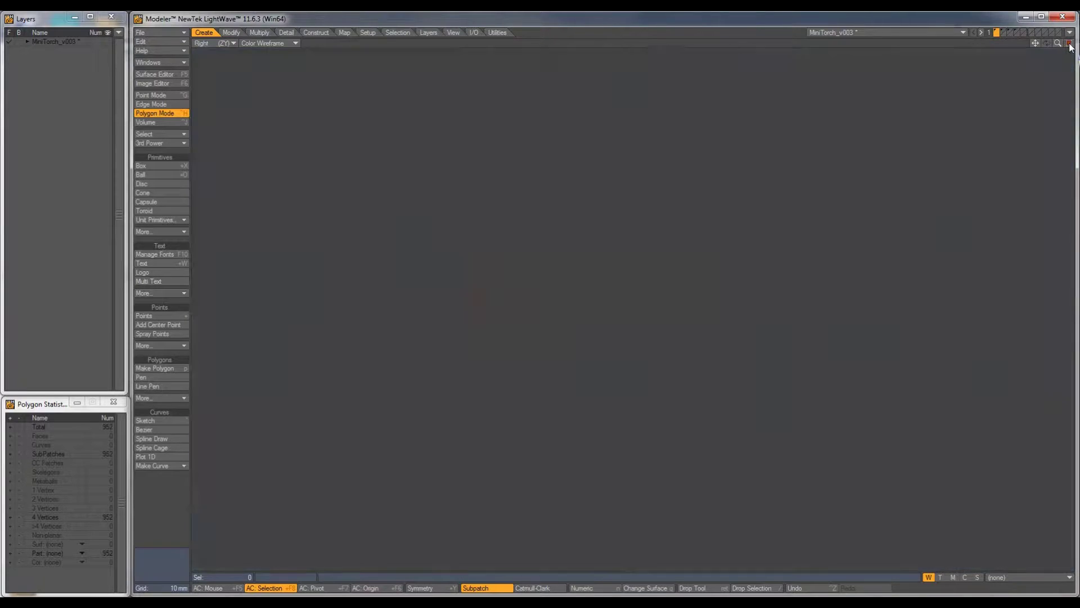
# - Examine the torch's pivot position in the enlarged side view with the Pivot Tool, and return to the four-viewport layout
pyautogui.keyDown('alt'); pyautogui.moveTo(838, 207); pyautogui.dragTo(847, 208); pyautogui.keyUp('alt')
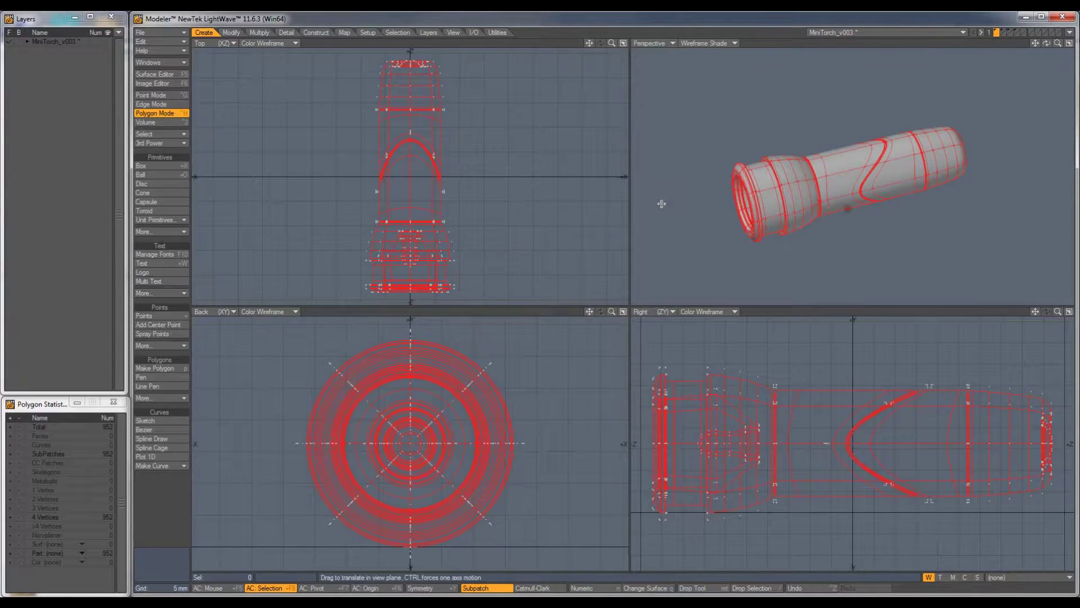
pyautogui.click(452, 32)
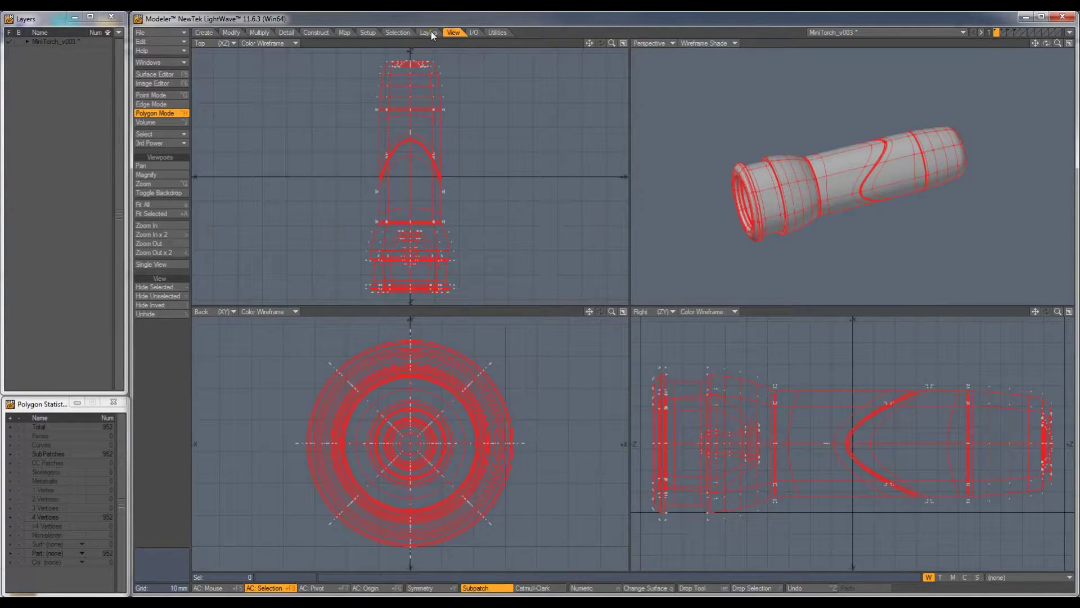
pyautogui.click(429, 32)
pyautogui.click(169, 248)
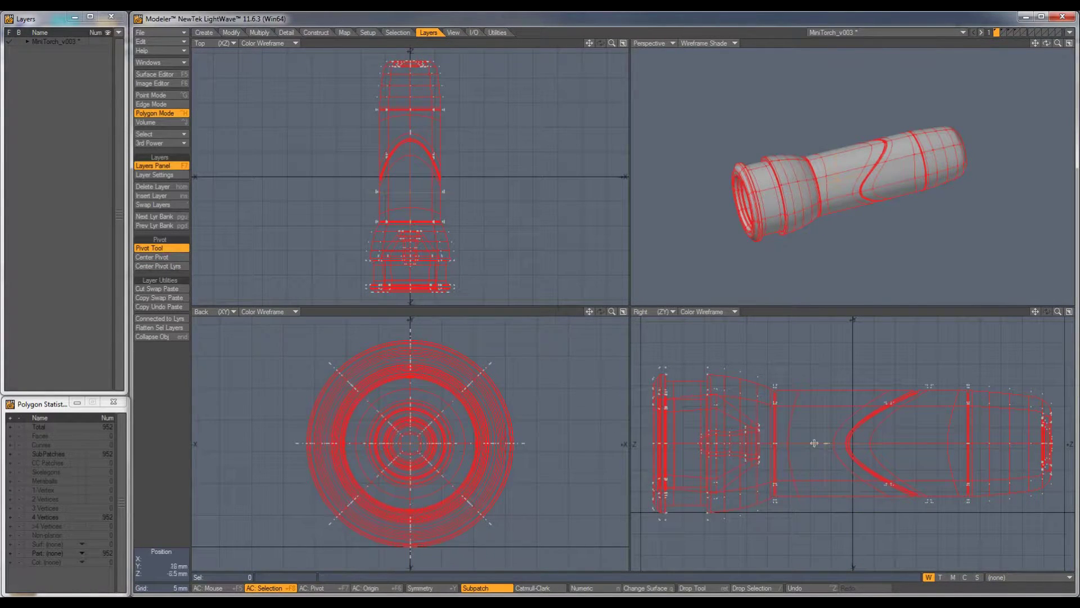
pyautogui.click(1069, 311)
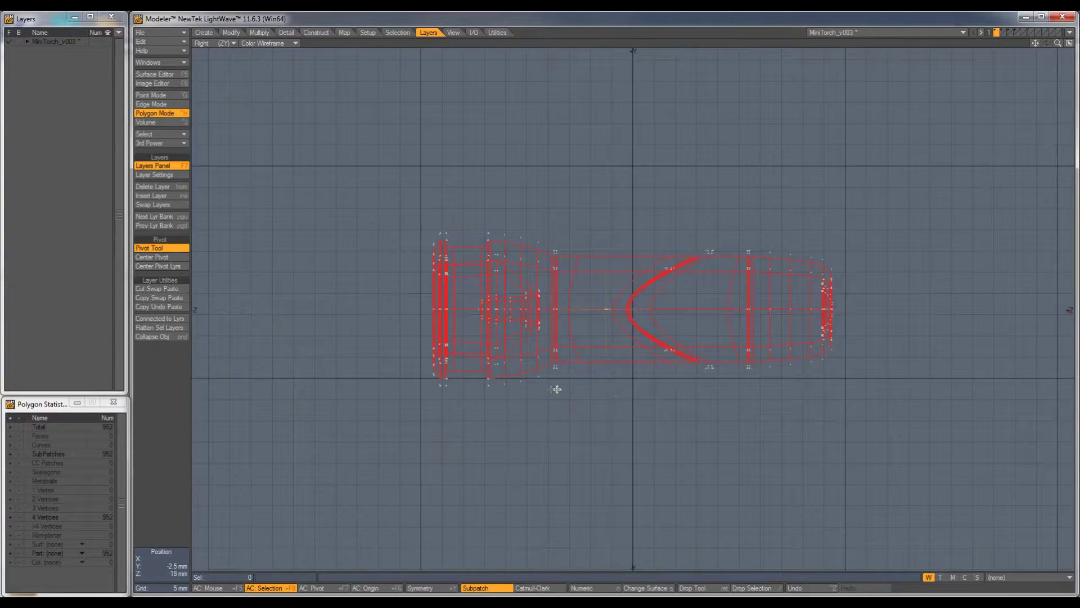
pyautogui.moveTo(558, 357); pyautogui.dragTo(640, 305)
pyautogui.moveTo(603, 275); pyautogui.dragTo(562, 240)
pyautogui.keyDown('ctrl'); pyautogui.keyDown('alt'); pyautogui.moveTo(622, 318); pyautogui.dragTo(568, 371); pyautogui.keyUp('alt'); pyautogui.keyUp('ctrl')
pyautogui.press('space')
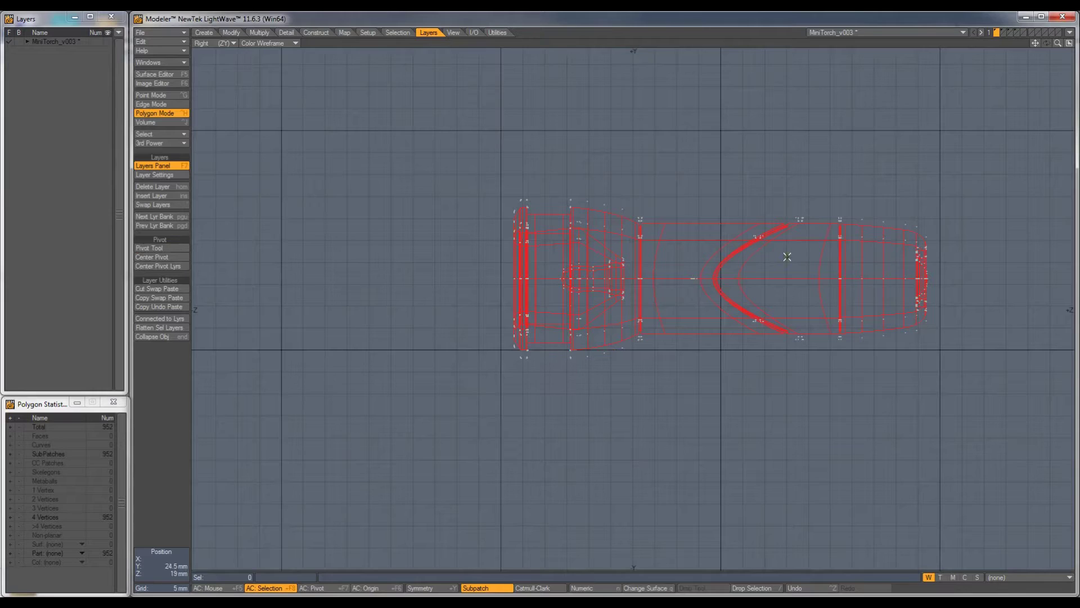
pyautogui.click(1070, 45)
# - Check the torch and backdrop together, and make empty layer 5 active with layers 1 to 4 as background reference
pyautogui.press('a')
pyautogui.keyDown('alt'); pyautogui.moveTo(843, 152); pyautogui.dragTo(885, 178); pyautogui.keyUp('alt')
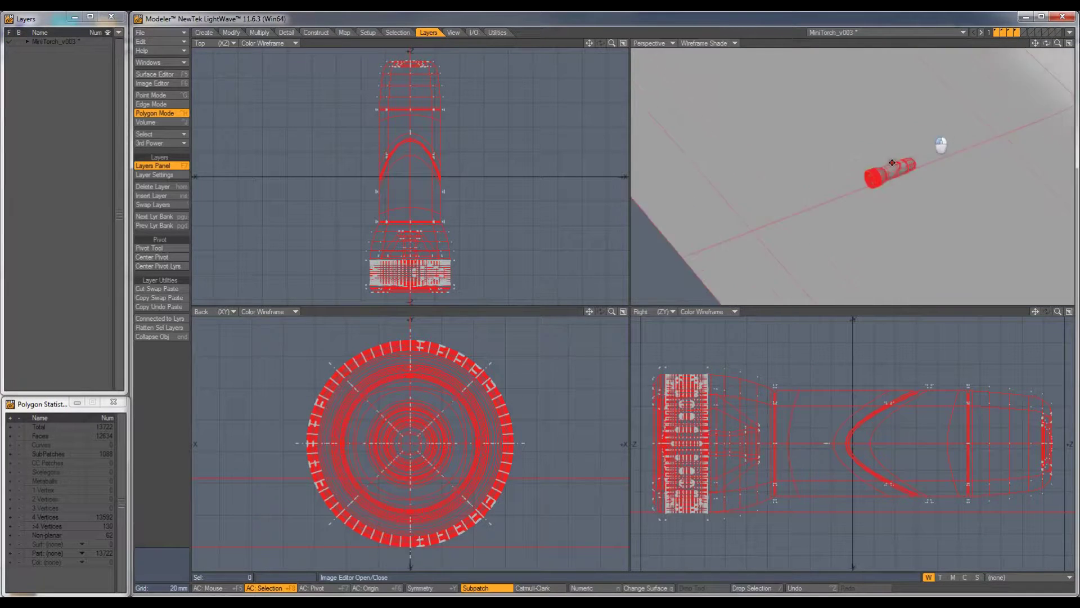
pyautogui.keyDown('alt'); pyautogui.moveTo(787, 212); pyautogui.dragTo(909, 212); pyautogui.keyUp('alt')
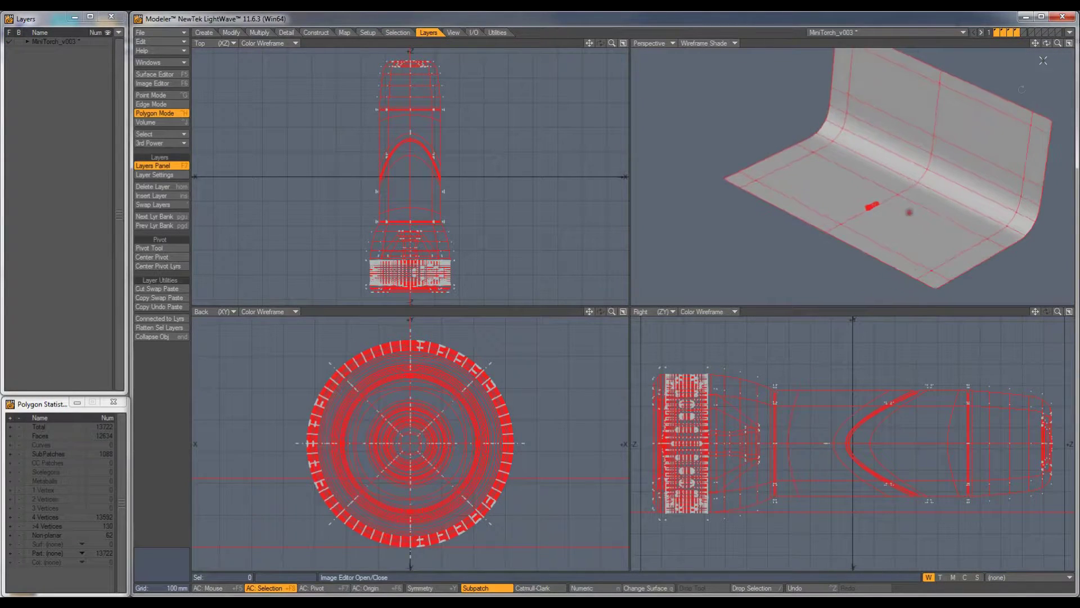
pyautogui.click(1024, 32)
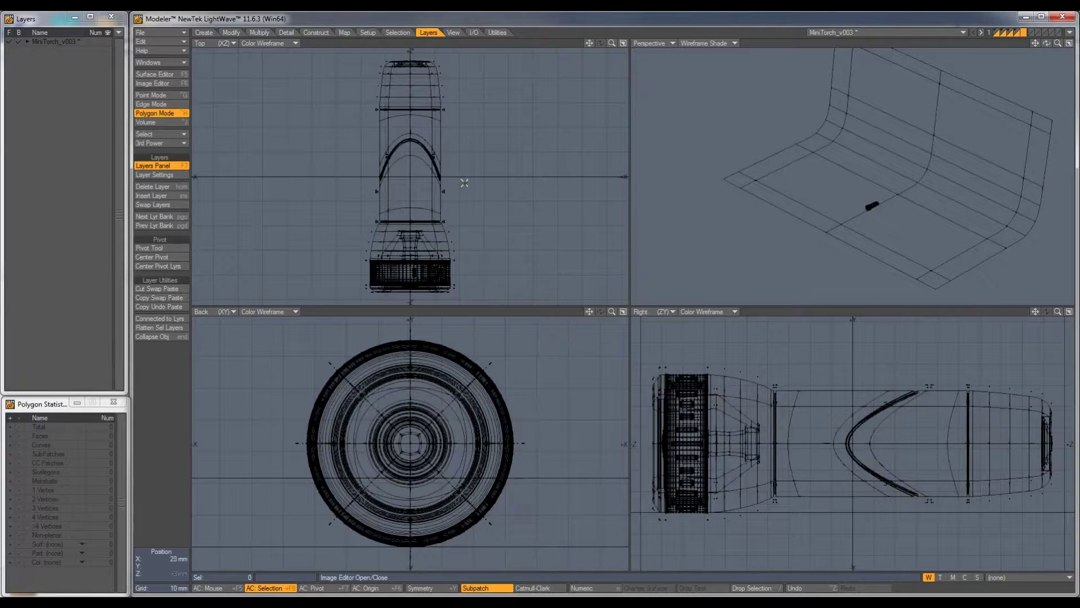
# - Draw a flat rectangular box around the torch in the top view and centre it on the origin
pyautogui.scroll(2, 408, 214)
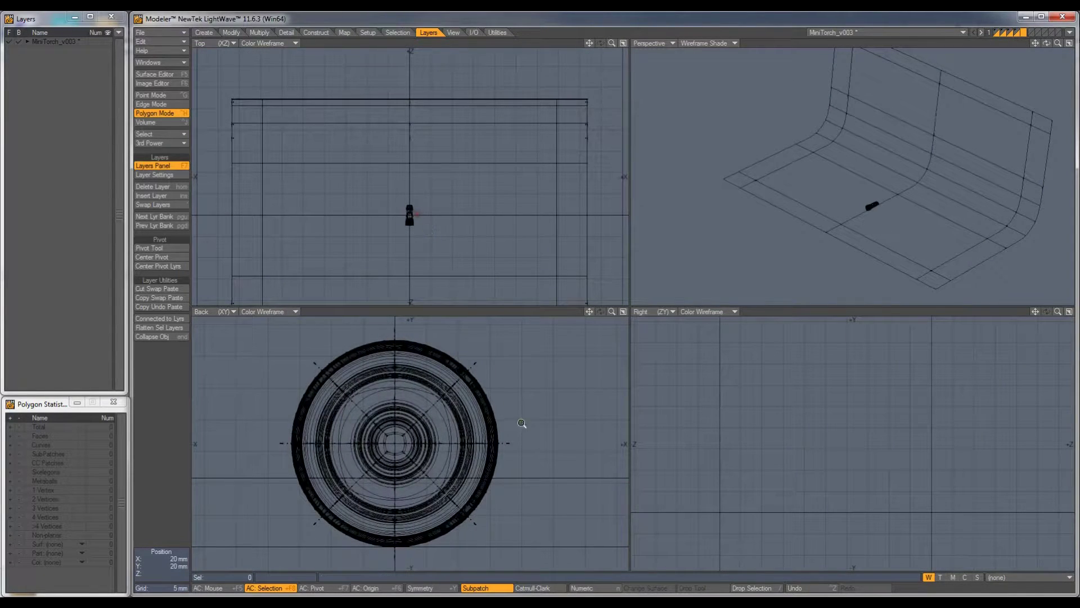
pyautogui.scroll(-4, 525, 425)
pyautogui.scroll(-2, 776, 410)
pyautogui.keyDown('ctrl'); pyautogui.keyDown('alt'); pyautogui.moveTo(777, 410); pyautogui.dragTo(932, 437); pyautogui.keyUp('alt'); pyautogui.keyUp('ctrl')
pyautogui.keyDown('alt'); pyautogui.moveTo(711, 437); pyautogui.dragTo(871, 442); pyautogui.keyUp('alt')
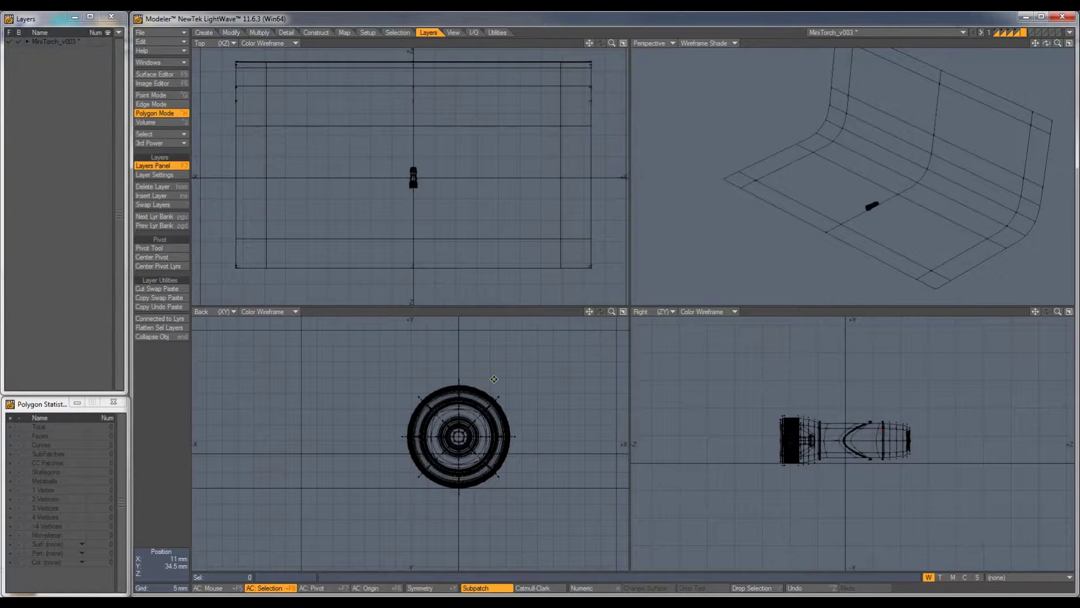
pyautogui.scroll(-3, 478, 394)
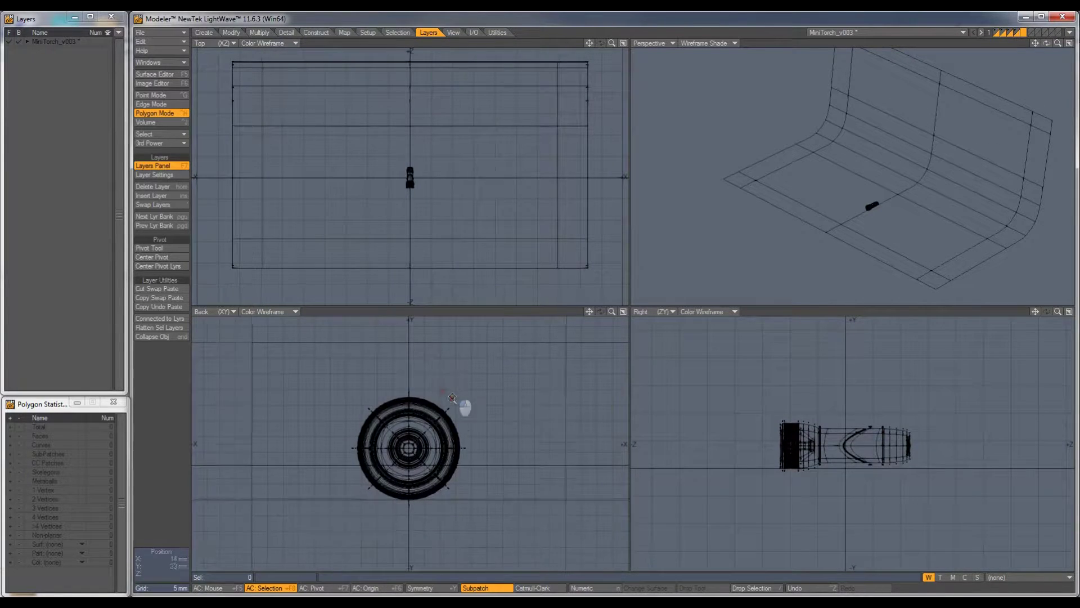
pyautogui.click(206, 32)
pyautogui.click(145, 165)
pyautogui.moveTo(378, 156); pyautogui.dragTo(458, 215)
pyautogui.press('F2')
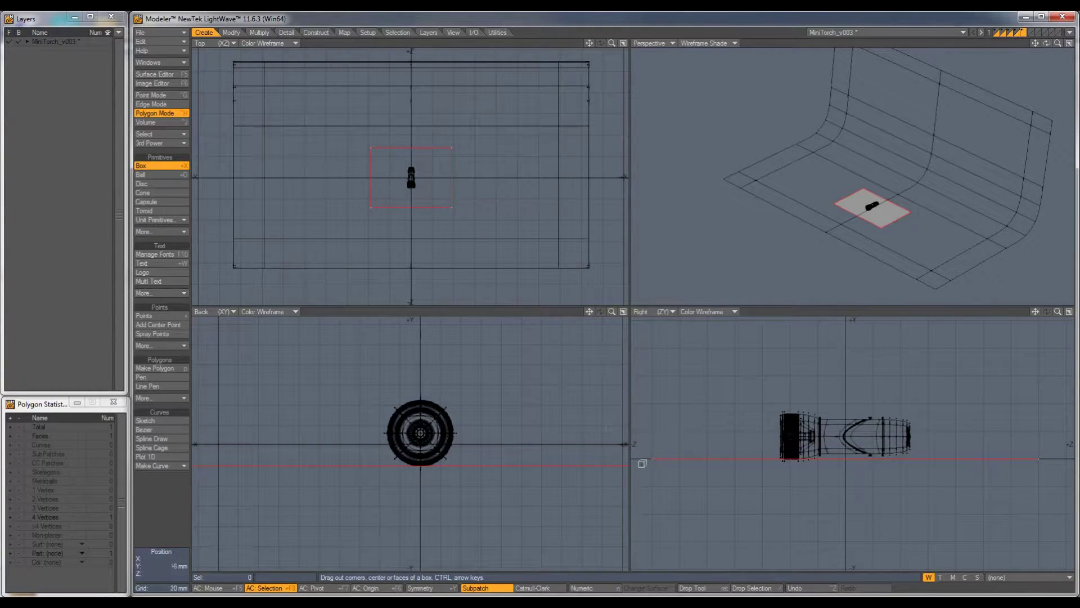
pyautogui.press('Return')
# - Move the flat panel straight up so it hangs above the torch
pyautogui.scroll(-4, 849, 509)
pyautogui.keyDown('alt'); pyautogui.moveTo(846, 506); pyautogui.dragTo(795, 349); pyautogui.keyUp('alt')
pyautogui.press('t')
pyautogui.keyDown('ctrl'); pyautogui.keyDown('alt'); pyautogui.moveTo(424, 254); pyautogui.dragTo(394, 253); pyautogui.keyUp('alt'); pyautogui.keyUp('ctrl')
pyautogui.press('Return')
# - Copy the overhead panel into empty layer 6, keeping layer 5 as background, and move the copy to the torch's +X side
pyautogui.moveTo(471, 186)
pyautogui.mouseDown(button='right')
pyautogui.moveTo(490, 262)
pyautogui.moveTo(517, 179)
pyautogui.mouseUp(button='right')
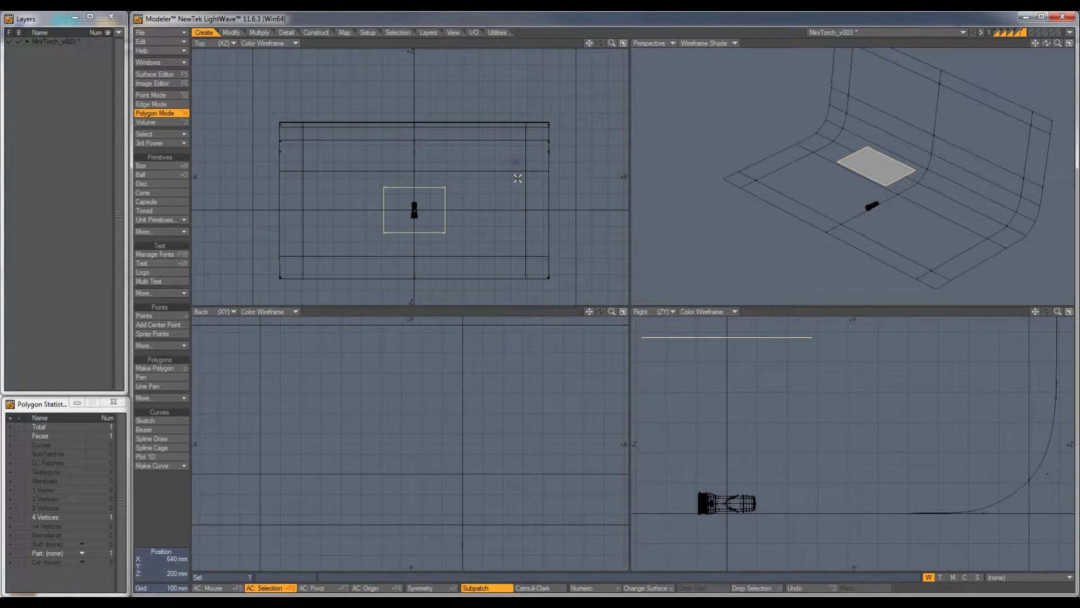
pyautogui.click(1029, 32)
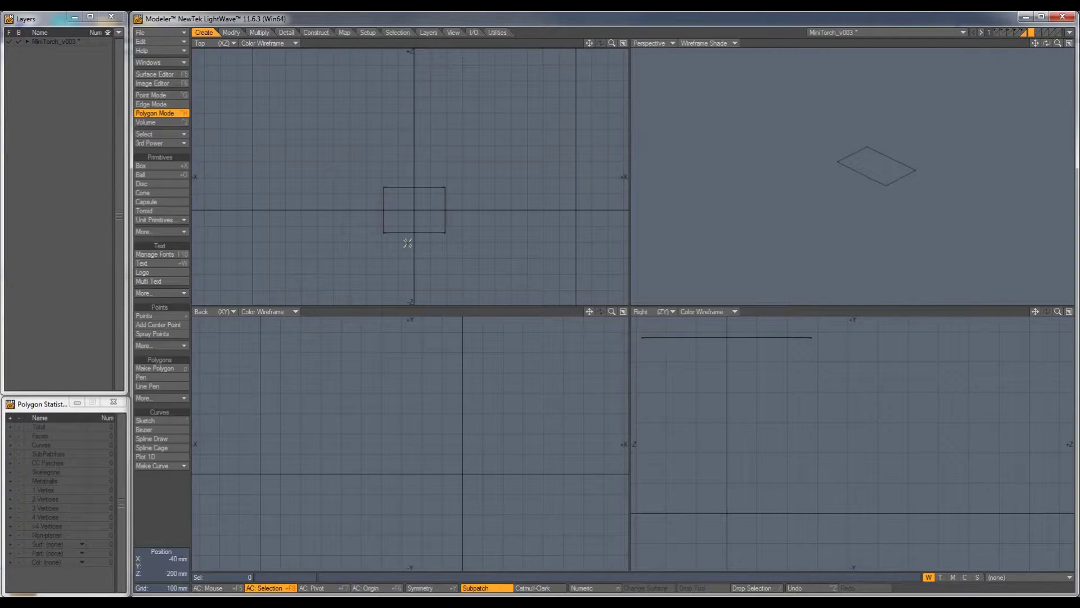
pyautogui.hotkey('ctrl', 'v')
pyautogui.press('t')
pyautogui.keyDown('ctrl'); pyautogui.moveTo(417, 219); pyautogui.dragTo(472, 292); pyautogui.keyUp('ctrl')
# - Stretch the side panel into a longer, narrower rectangle and rotate it -45° in the back view
pyautogui.press('h')
pyautogui.moveTo(488, 215)
pyautogui.keyDown('ctrl'); pyautogui.mouseDown()
pyautogui.moveTo(488, 157)
pyautogui.moveTo(487, 212)
pyautogui.mouseUp(); pyautogui.keyUp('ctrl')
pyautogui.keyDown('ctrl'); pyautogui.keyDown('alt'); pyautogui.moveTo(765, 371); pyautogui.dragTo(698, 384); pyautogui.keyUp('alt'); pyautogui.keyUp('ctrl')
pyautogui.press('a')
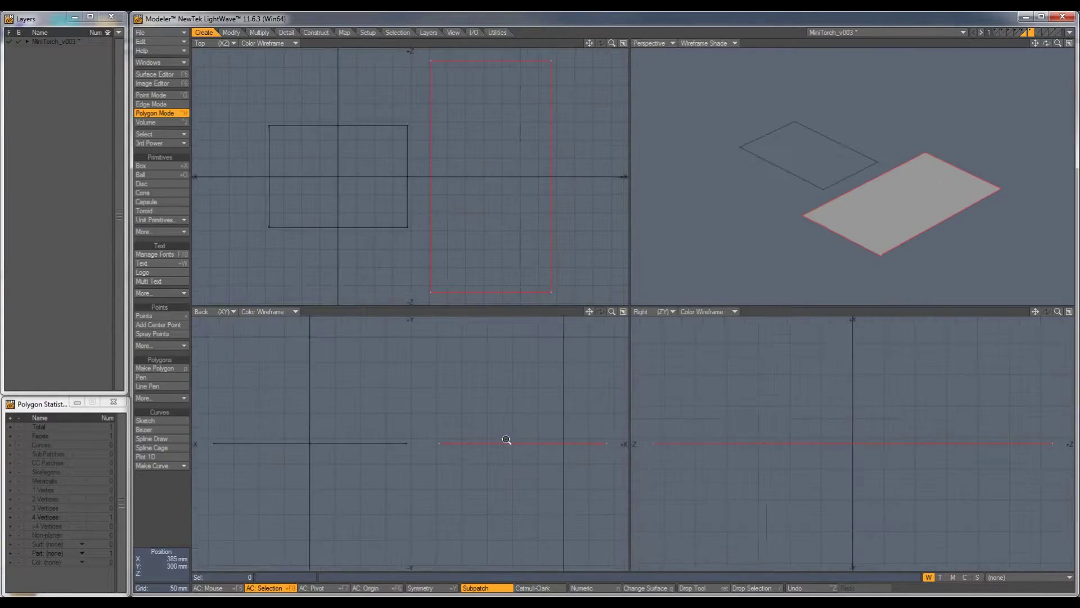
pyautogui.press('y')
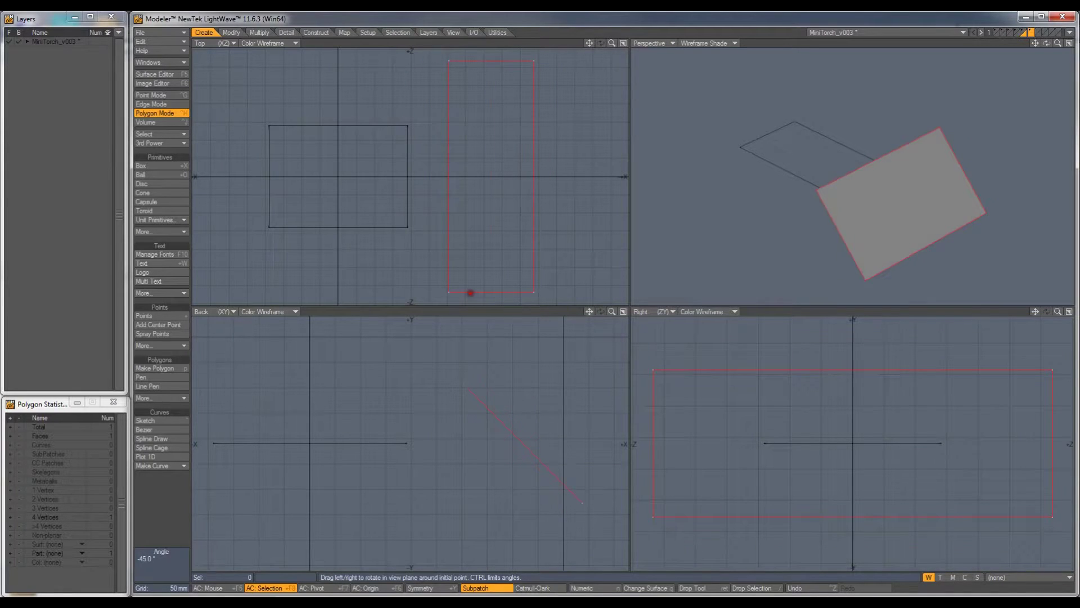
# - Paste a copy of the angled side panel into empty layer 7 and show the other two panels as background
pyautogui.scroll(-5, 460, 205)
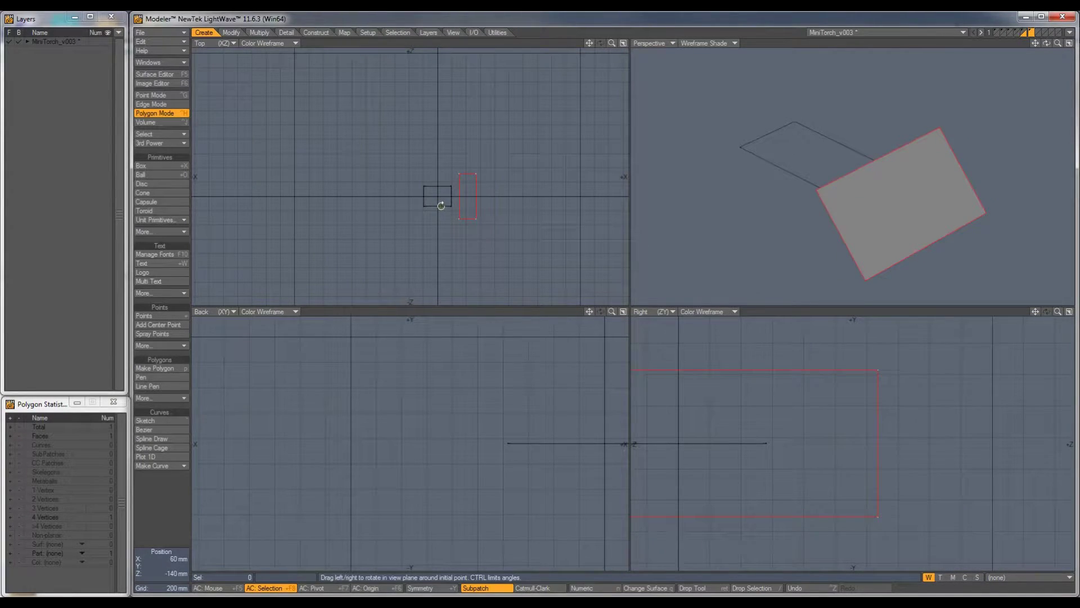
pyautogui.click(1037, 30)
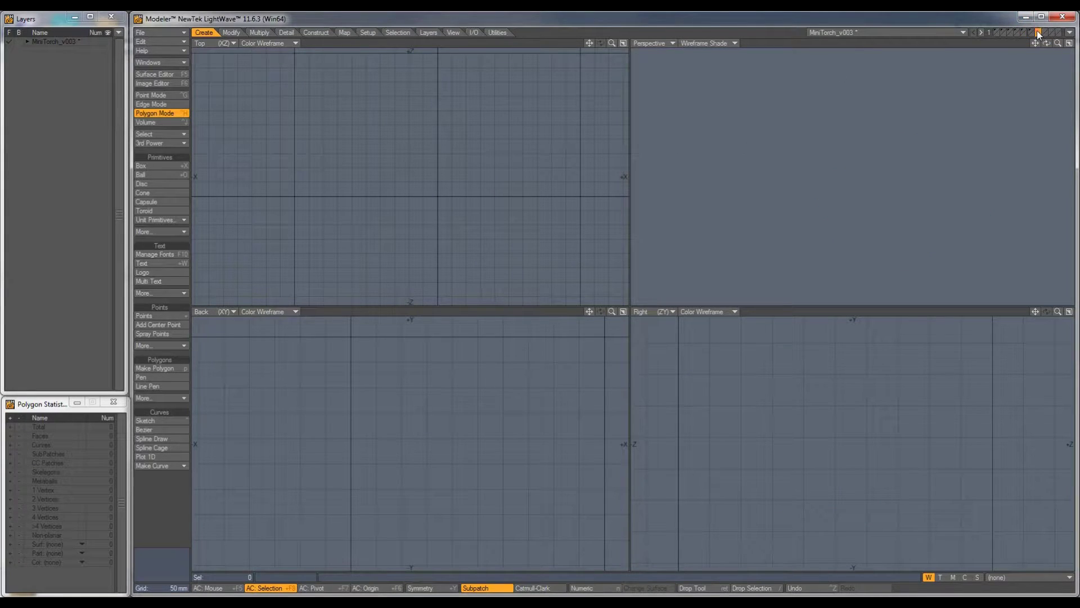
pyautogui.hotkey('ctrl', 'v')
pyautogui.click(1024, 34)
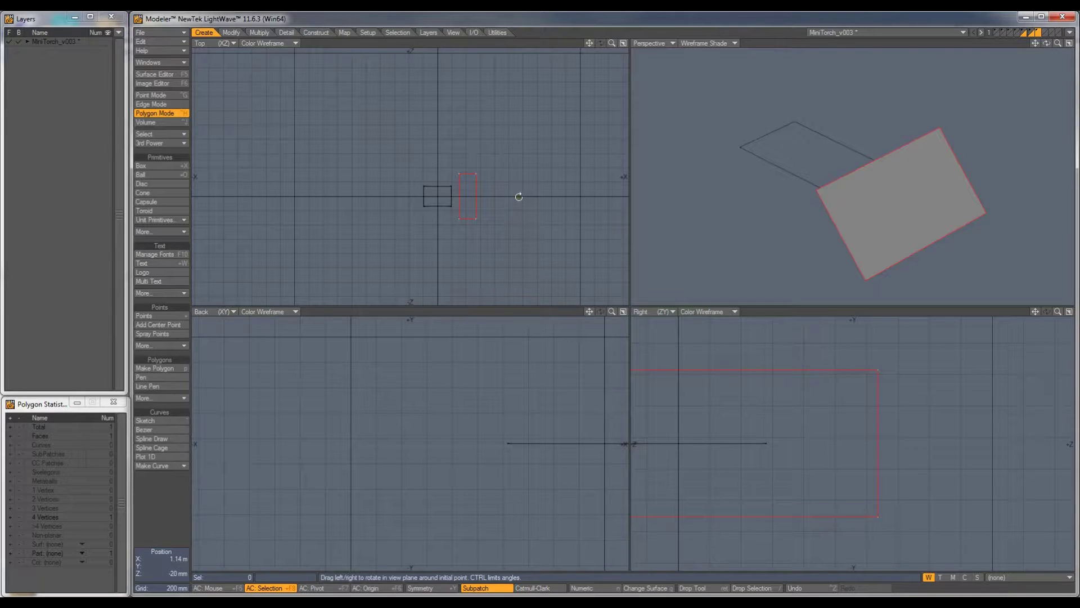
# - Move the third panel to the front on the -X side and turn it diagonally in the top view
pyautogui.press('t')
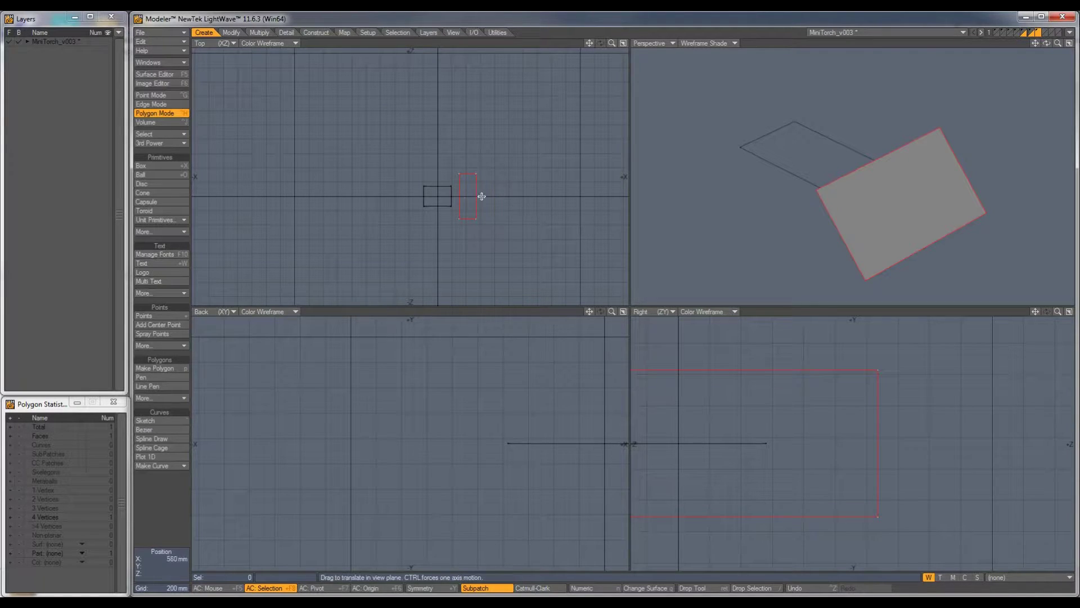
pyautogui.keyDown('ctrl'); pyautogui.moveTo(473, 196); pyautogui.dragTo(470, 294); pyautogui.keyUp('ctrl')
pyautogui.press('y')
pyautogui.press('t')
pyautogui.moveTo(403, 188); pyautogui.dragTo(407, 219)
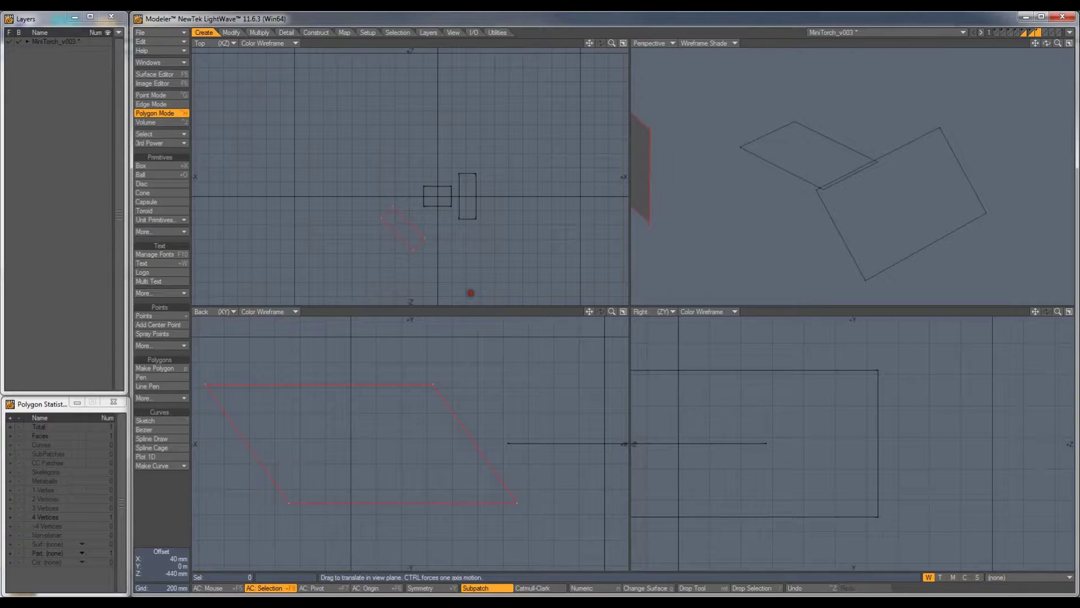
# - Rotate the front panel to a pitch of 90° about its own centre with the Transform tool
pyautogui.press('a')
pyautogui.keyDown('ctrl'); pyautogui.keyDown('alt'); pyautogui.moveTo(864, 401); pyautogui.dragTo(806, 416); pyautogui.keyUp('alt'); pyautogui.keyUp('ctrl')
pyautogui.keyDown('alt'); pyautogui.moveTo(849, 218); pyautogui.dragTo(798, 181); pyautogui.keyUp('alt')
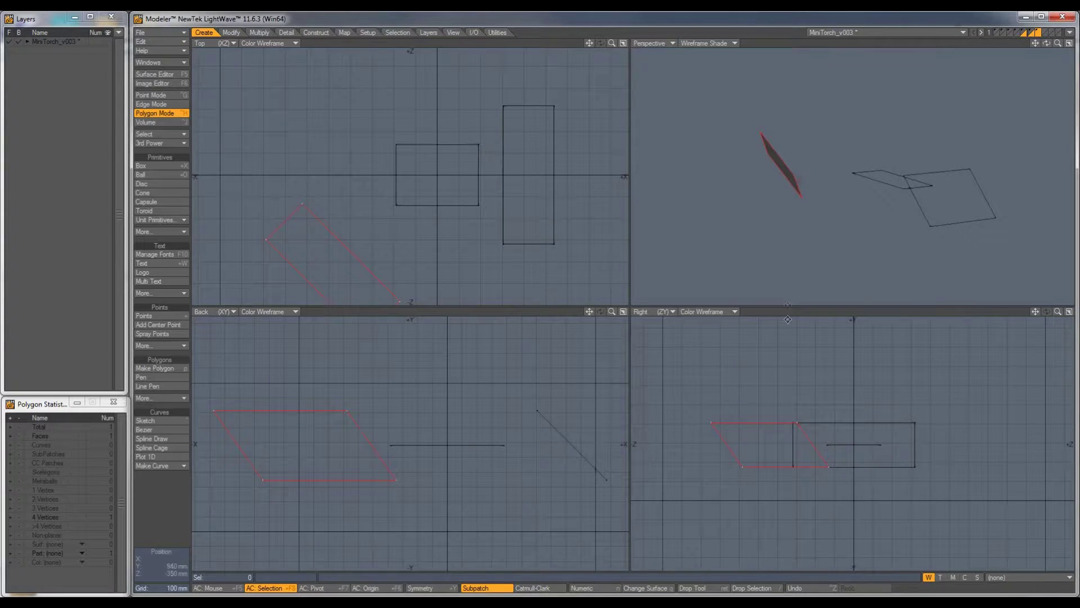
pyautogui.press('t')
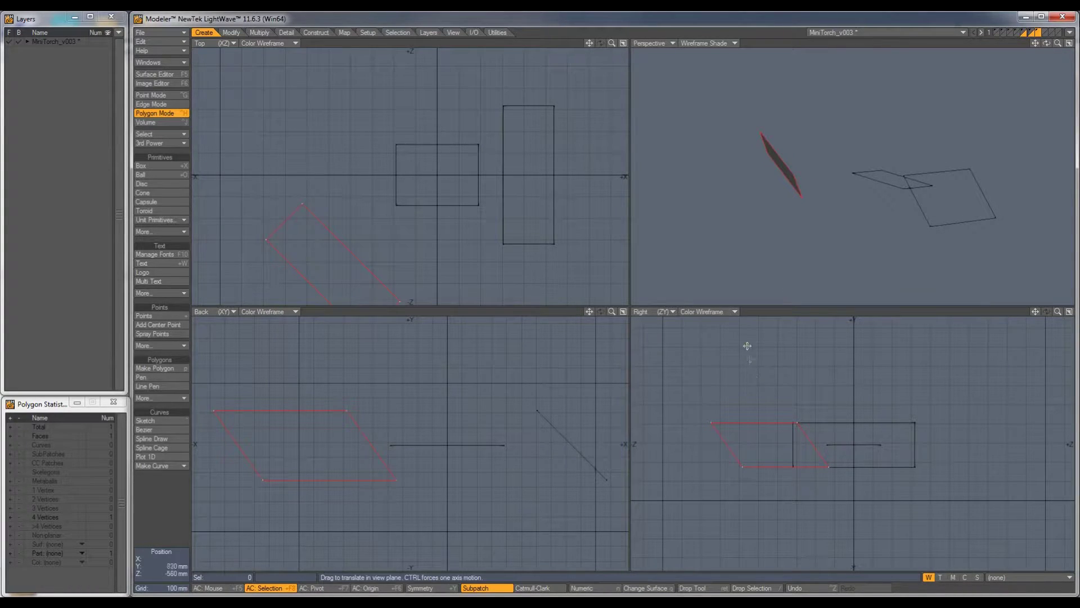
pyautogui.moveTo(802, 168)
pyautogui.keyDown('alt'); pyautogui.mouseDown()
pyautogui.moveTo(824, 176)
pyautogui.moveTo(789, 156)
pyautogui.moveTo(806, 157)
pyautogui.mouseUp(); pyautogui.keyUp('alt')
pyautogui.press('y')
pyautogui.rightClick(785, 184)
pyautogui.press('/')
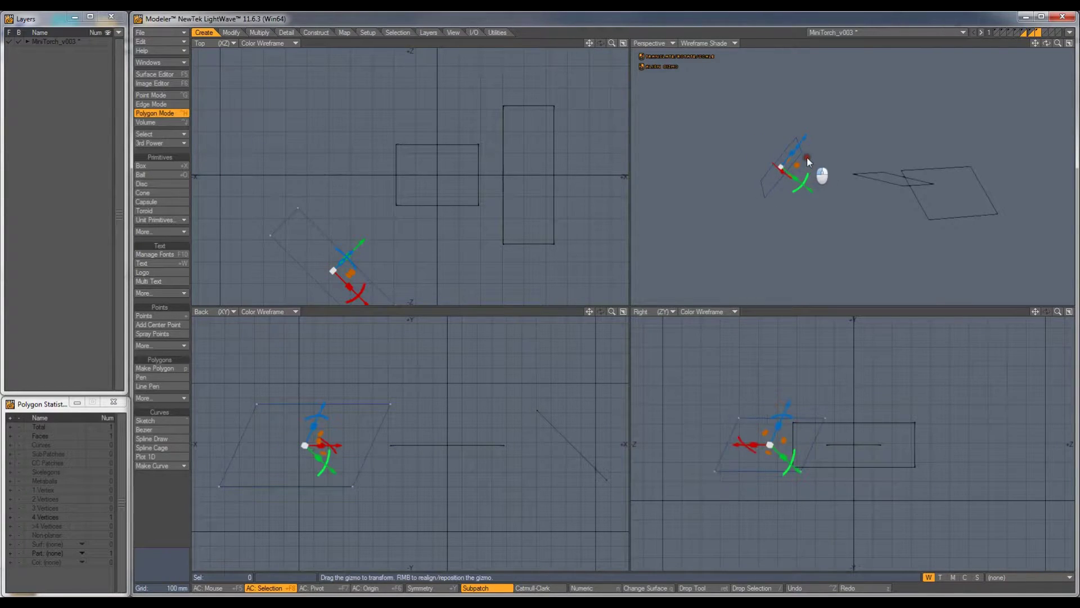
pyautogui.press('n')
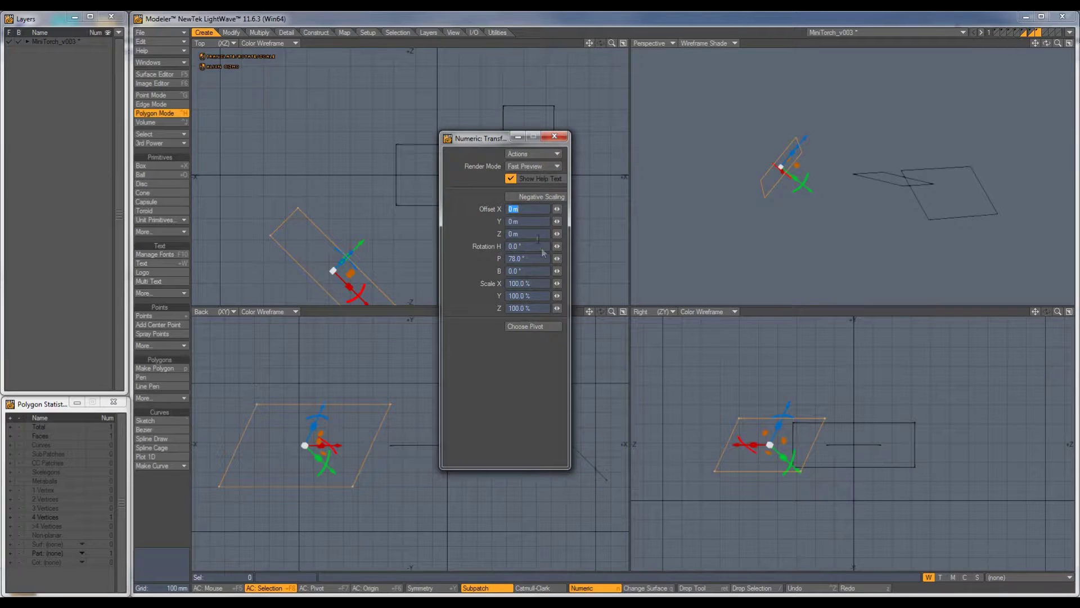
pyautogui.click(517, 259)
pyautogui.write('90')
pyautogui.press('Tab')
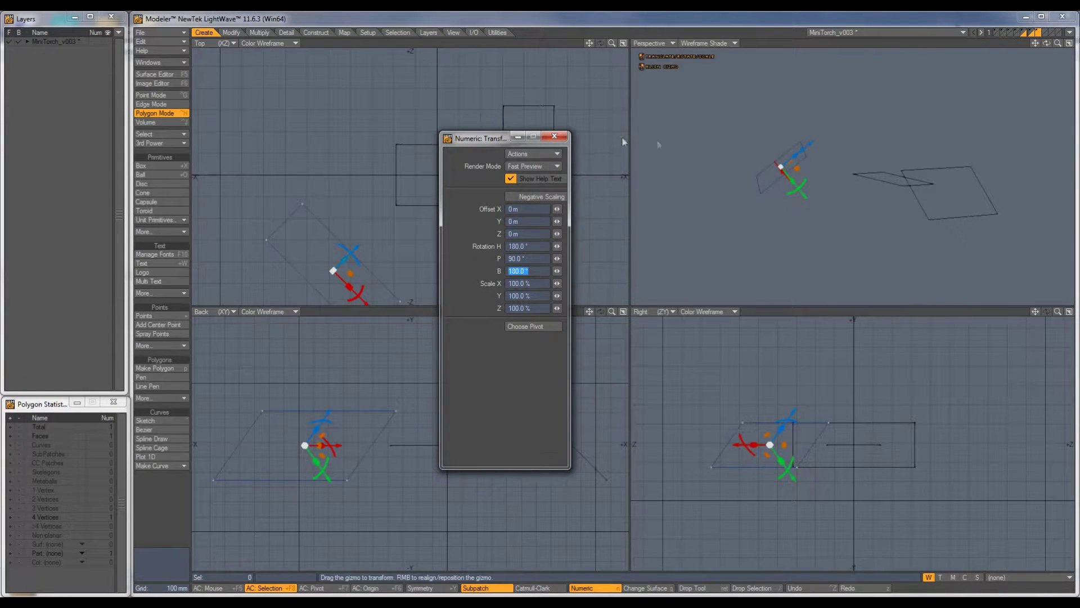
pyautogui.click(557, 136)
# - Scale the front panel down uniformly to about half its size with the transform gizmo
pyautogui.keyDown('alt'); pyautogui.moveTo(818, 184); pyautogui.dragTo(957, 218); pyautogui.keyUp('alt')
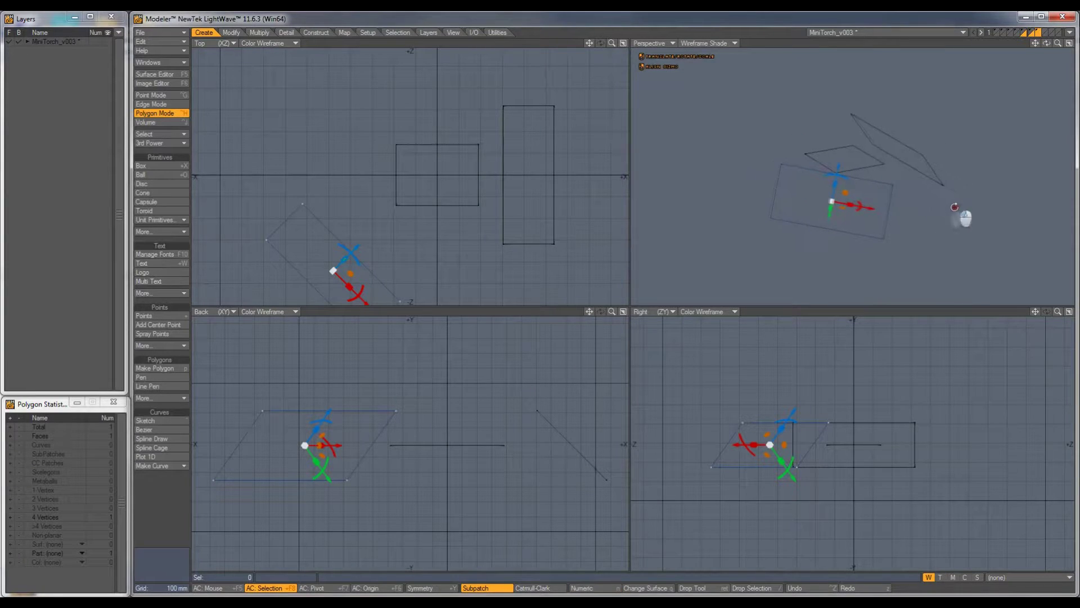
pyautogui.moveTo(853, 205)
pyautogui.mouseDown()
pyautogui.moveTo(809, 205)
pyautogui.moveTo(846, 208)
pyautogui.moveTo(841, 222)
pyautogui.moveTo(876, 240)
pyautogui.moveTo(826, 229)
pyautogui.moveTo(836, 207)
pyautogui.mouseUp()
pyautogui.press('Return')
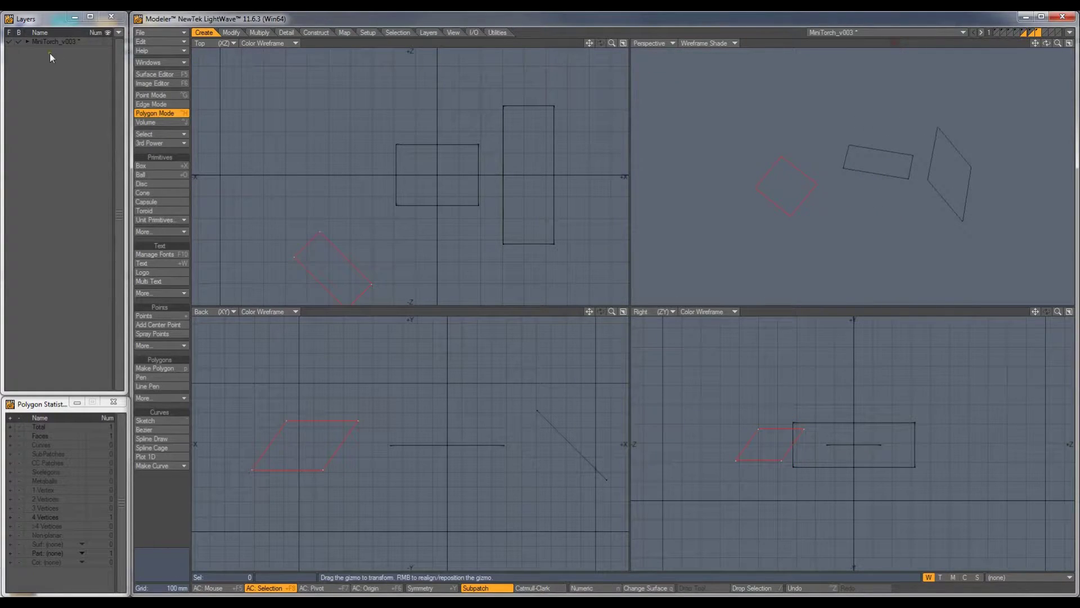
# - Bring all the object's layers to the foreground and inspect the side and overhead panels against the backdrop
pyautogui.click(11, 45)
pyautogui.keyDown('alt'); pyautogui.moveTo(673, 91); pyautogui.dragTo(925, 174); pyautogui.keyUp('alt')
pyautogui.click(932, 178)
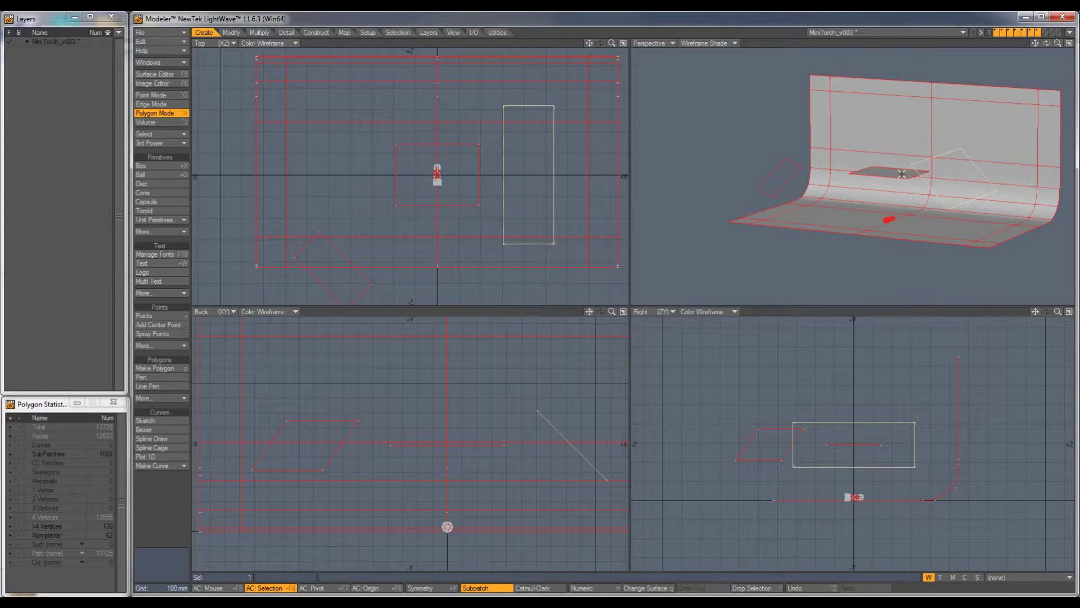
pyautogui.keyDown('alt'); pyautogui.moveTo(924, 169); pyautogui.dragTo(929, 199); pyautogui.keyUp('alt')
pyautogui.click(918, 48)
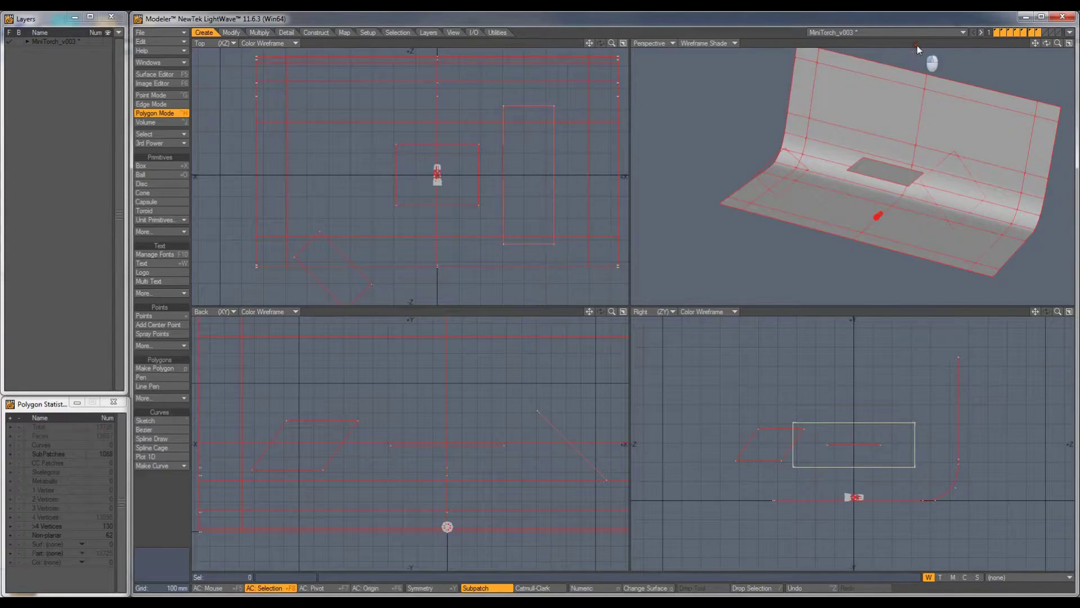
pyautogui.click(883, 170)
pyautogui.click(882, 169)
pyautogui.keyDown('alt'); pyautogui.moveTo(881, 169); pyautogui.dragTo(796, 176); pyautogui.keyUp('alt')
# - Move the front panel lower and closer to the torch, and deselect it
pyautogui.click(796, 175)
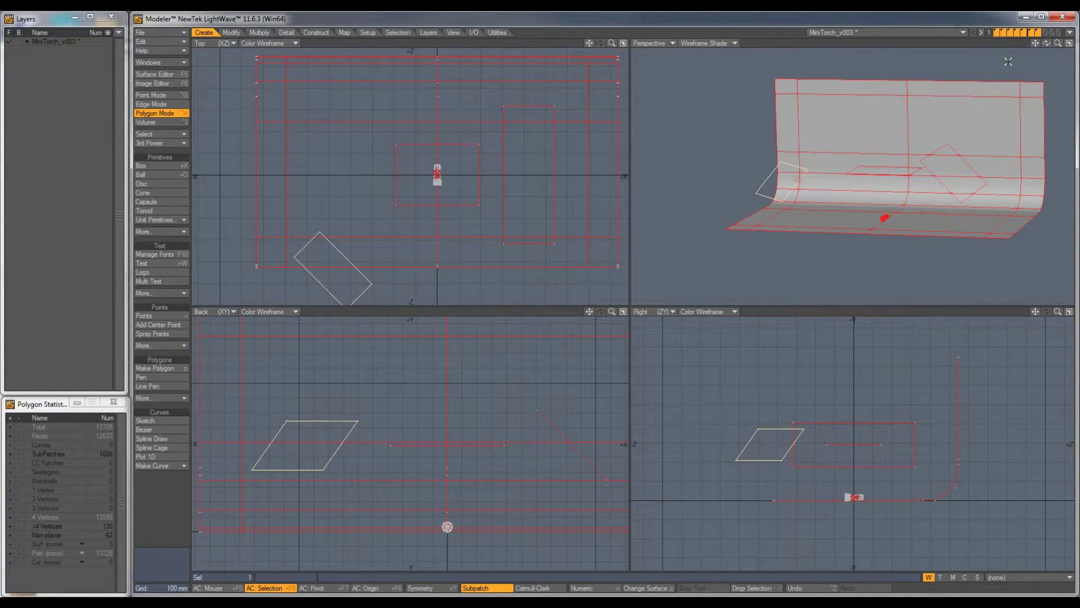
pyautogui.press('t')
pyautogui.moveTo(793, 438); pyautogui.dragTo(793, 465)
pyautogui.moveTo(382, 242); pyautogui.dragTo(422, 205)
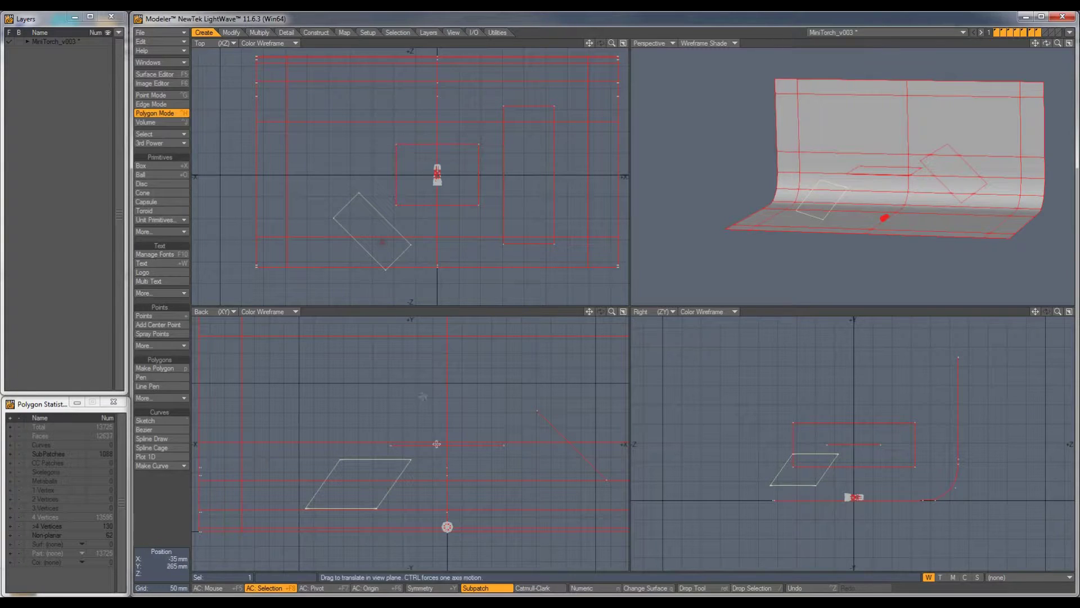
pyautogui.moveTo(912, 172)
pyautogui.keyDown('alt'); pyautogui.mouseDown()
pyautogui.moveTo(897, 183)
pyautogui.moveTo(894, 208)
pyautogui.moveTo(919, 213)
pyautogui.moveTo(926, 187)
pyautogui.mouseUp(); pyautogui.keyUp('alt')
pyautogui.click(940, 45)
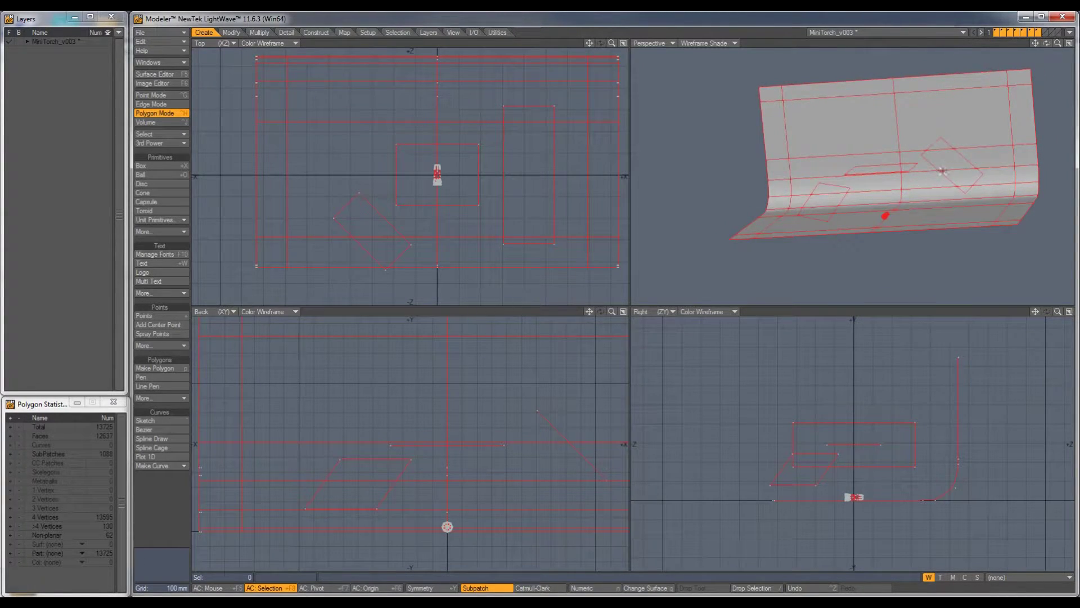
# - Save the object with its three panels and expand its entry in the layer list
pyautogui.keyDown('alt'); pyautogui.moveTo(936, 174); pyautogui.dragTo(842, 179); pyautogui.keyUp('alt')
pyautogui.press('a')
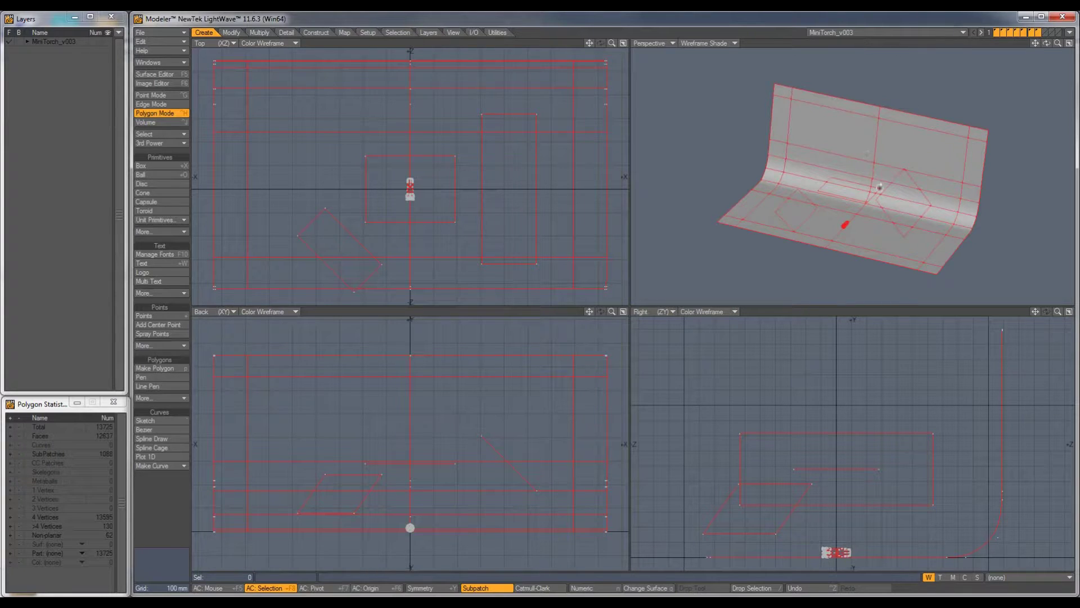
pyautogui.keyDown('alt'); pyautogui.moveTo(880, 187); pyautogui.dragTo(873, 192); pyautogui.keyUp('alt')
pyautogui.click(27, 42)
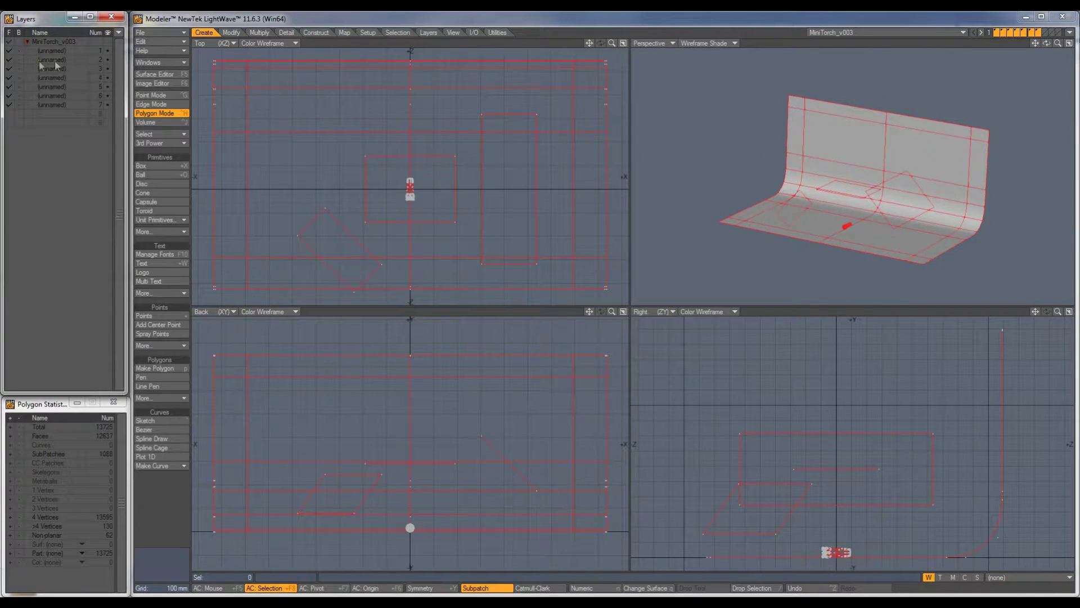
# - Name the first layer Body and the second layer Lens
pyautogui.doubleClick(53, 50)
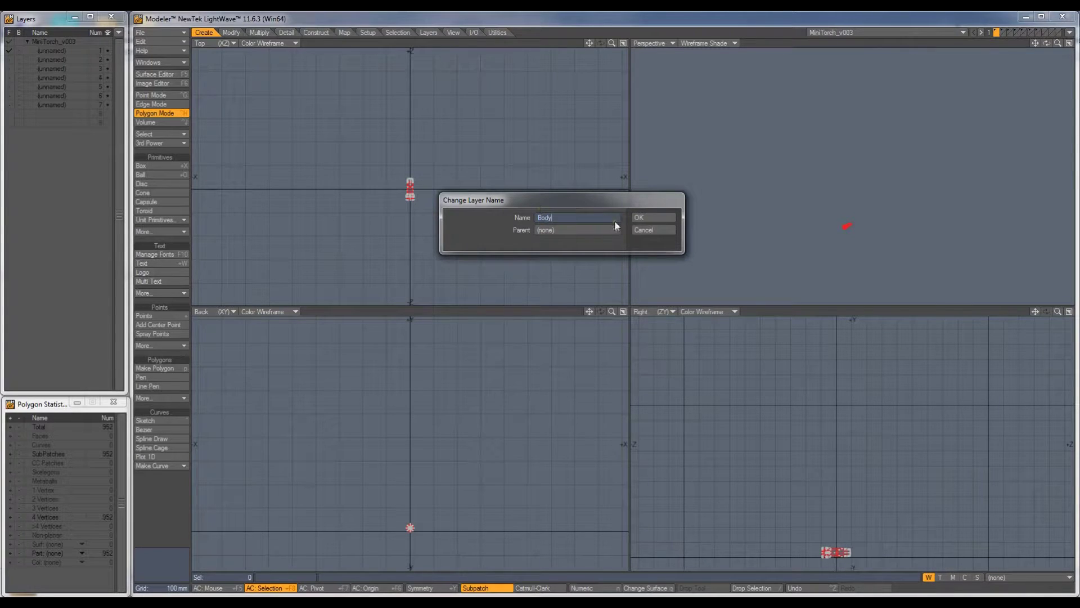
pyautogui.click(647, 217)
pyautogui.click(52, 59)
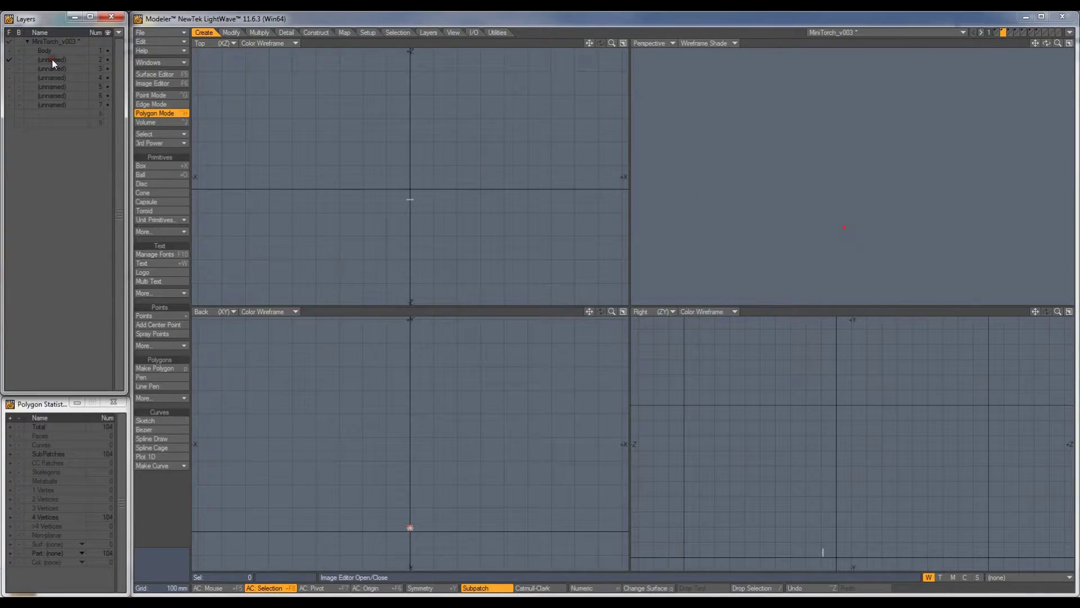
pyautogui.doubleClick(52, 59)
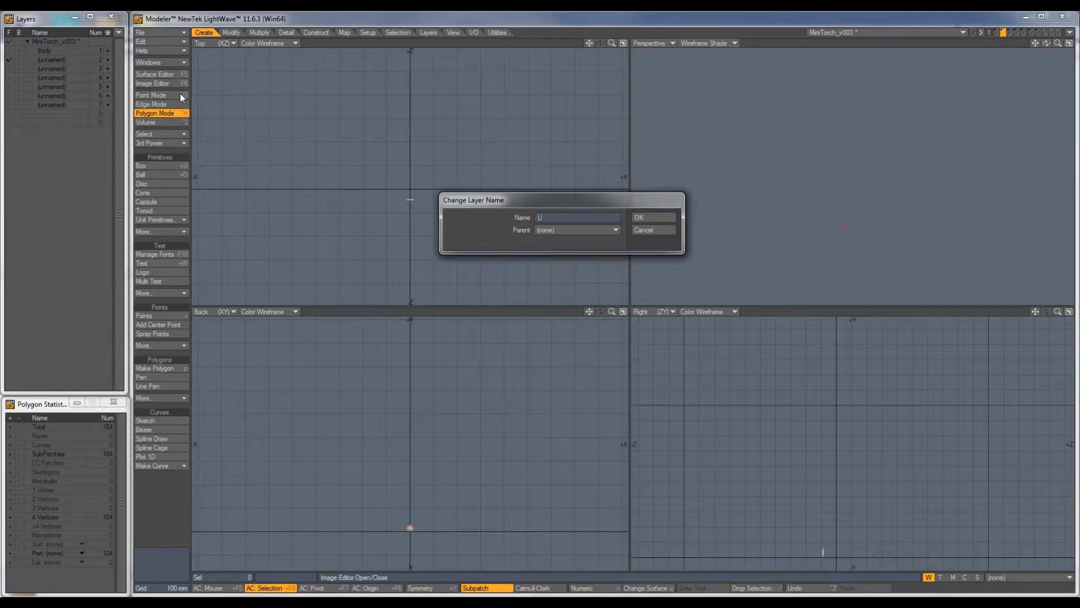
pyautogui.write('Lens')
pyautogui.click(656, 215)
# - Name the third layer Ring and the curved backdrop's layer Plane
pyautogui.doubleClick(46, 67)
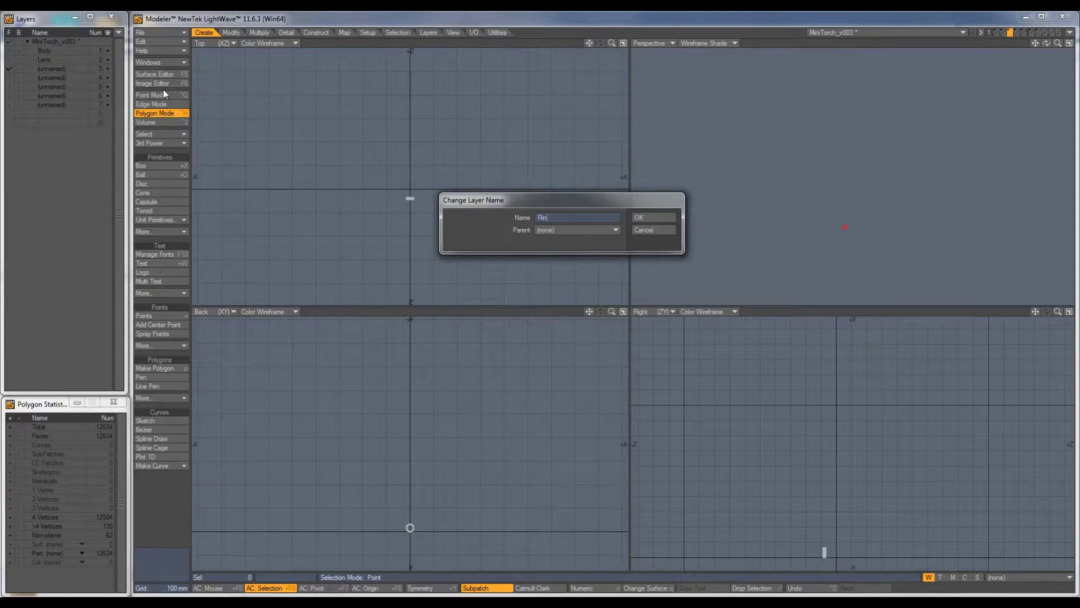
pyautogui.click(661, 218)
pyautogui.click(56, 77)
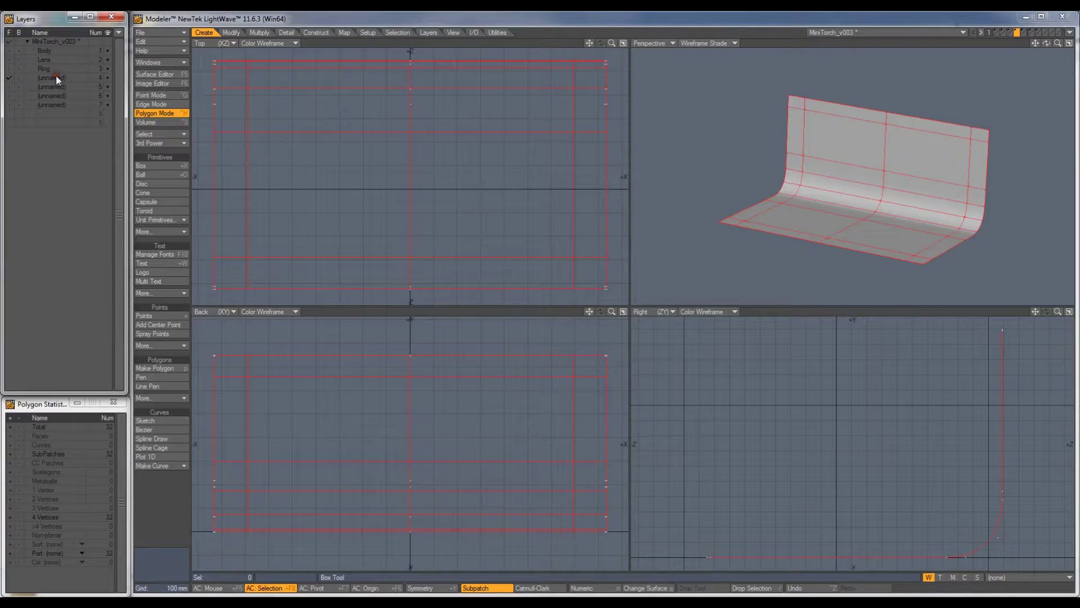
pyautogui.doubleClick(56, 77)
pyautogui.write('Plane')
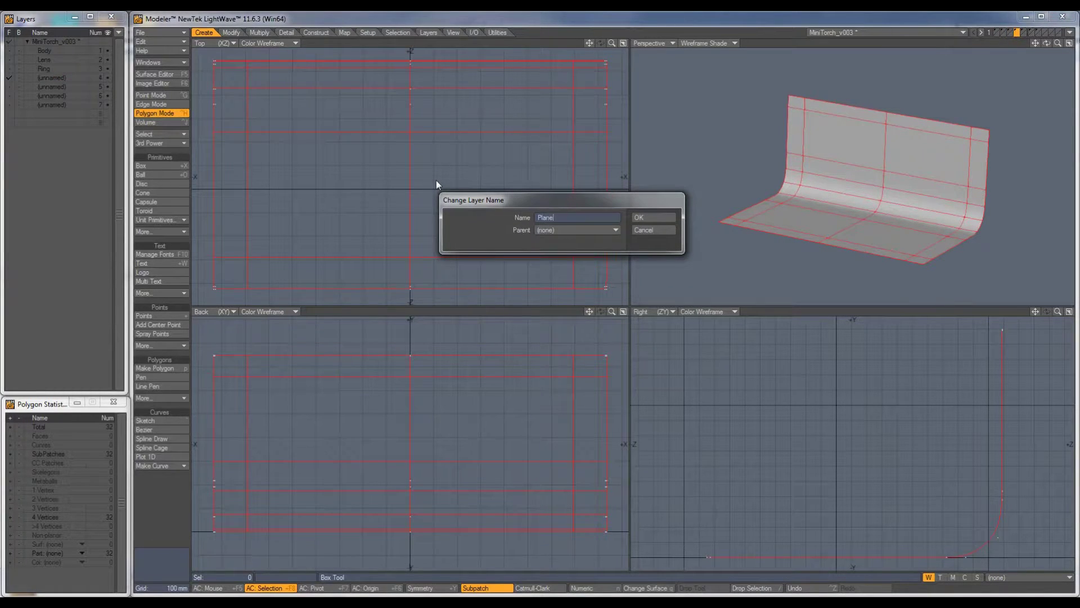
pyautogui.click(641, 217)
# - Name the overhead panel's layer CustomLight_1 and copy that name for reuse
pyautogui.click(60, 87)
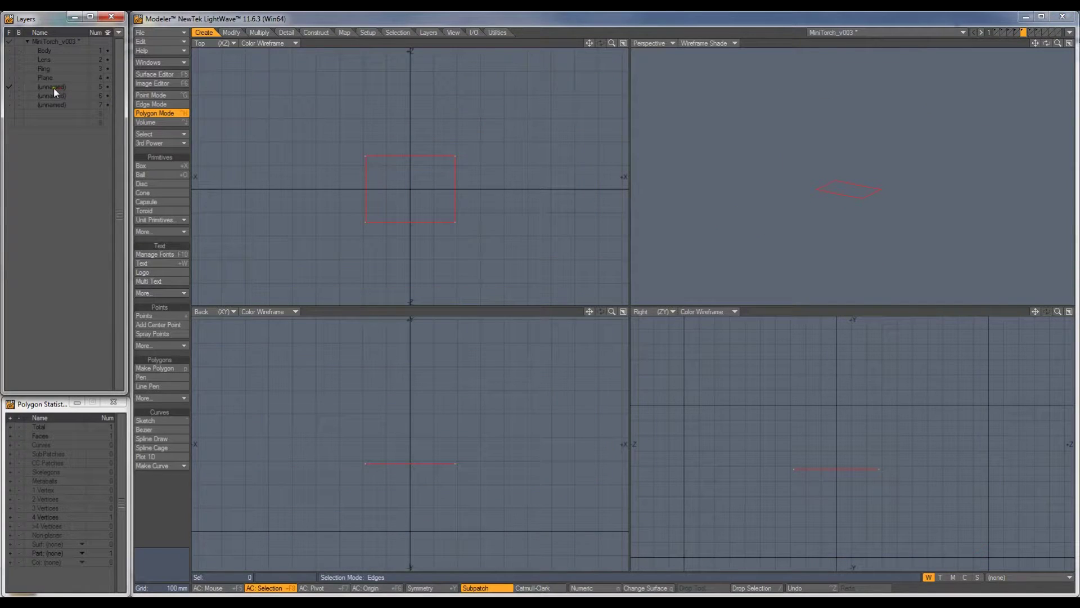
pyautogui.doubleClick(53, 87)
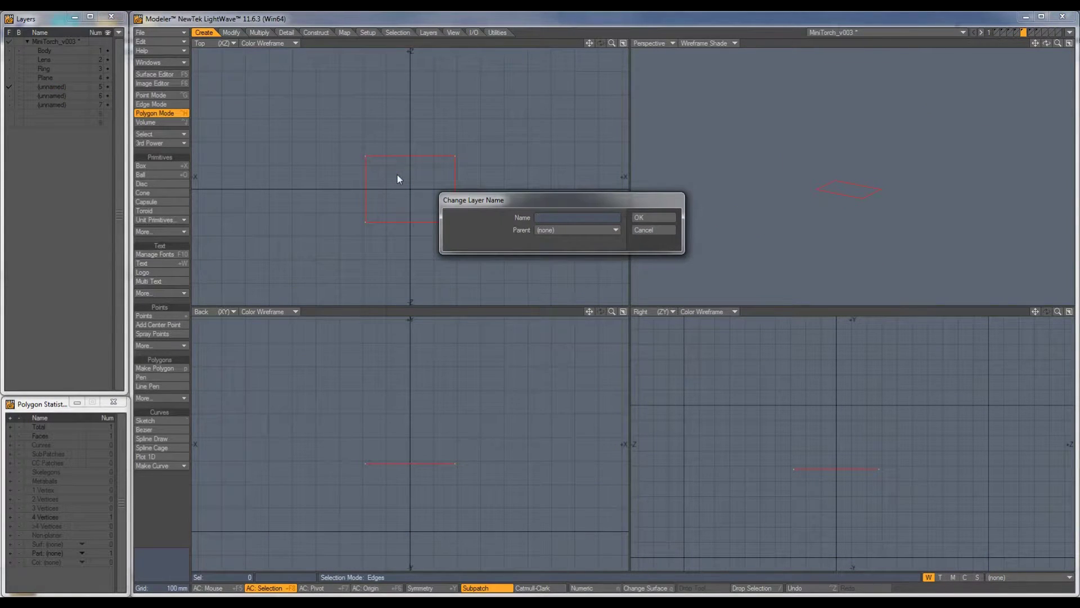
pyautogui.write('CustomLight_1')
pyautogui.moveTo(591, 215); pyautogui.dragTo(516, 214)
pyautogui.hotkey('ctrl', 'c')
pyautogui.click(646, 217)
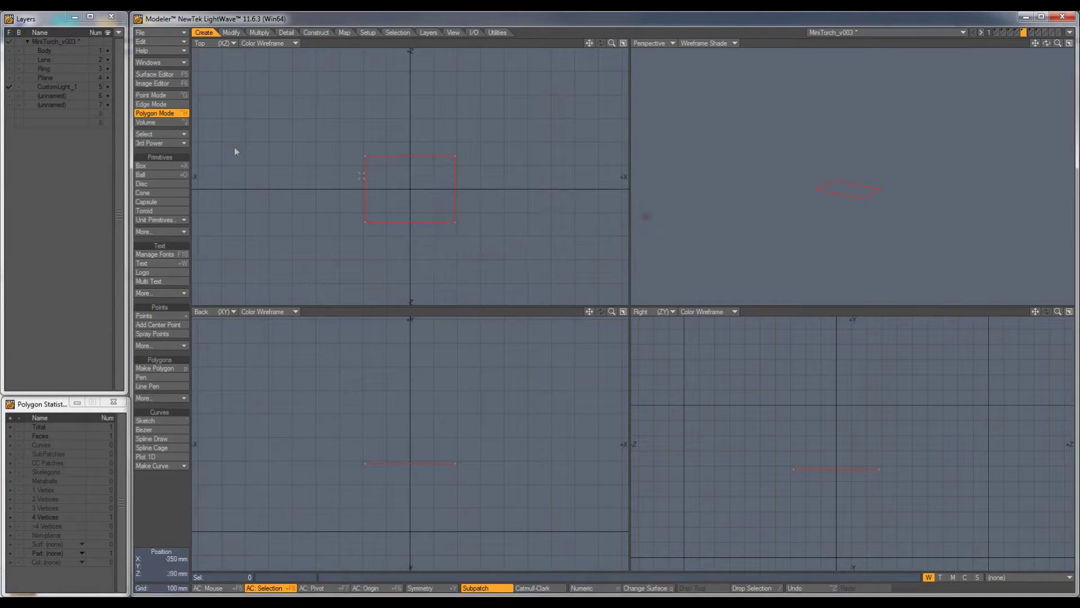
# - Name the two remaining panel layers CustomLight_2 and CustomLight_3, reusing the copied name
pyautogui.click(50, 94)
pyautogui.doubleClick(54, 97)
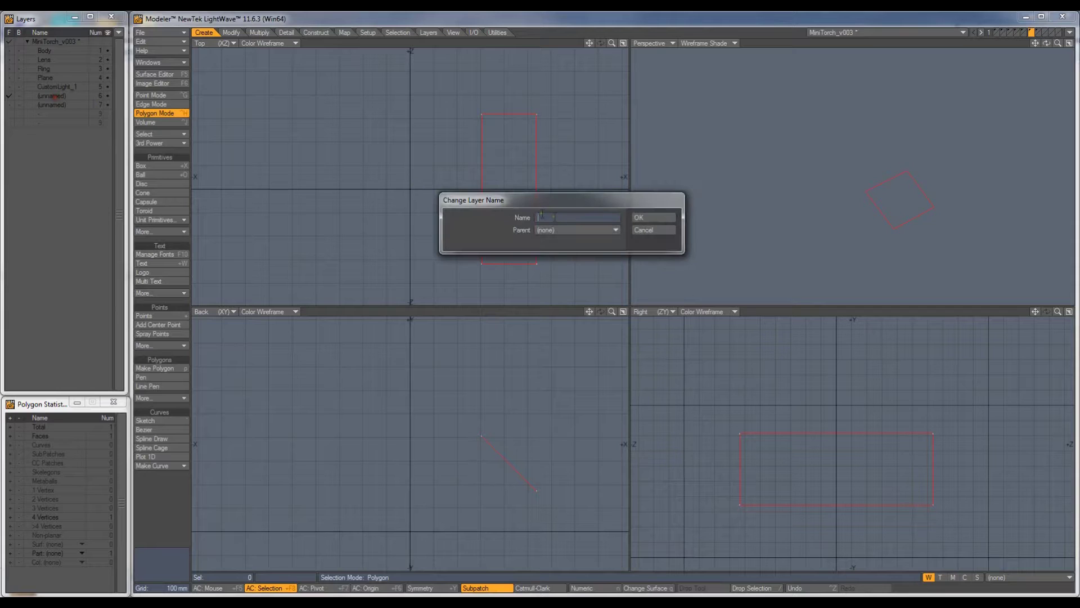
pyautogui.hotkey('ctrl', 'v')
pyautogui.click(651, 218)
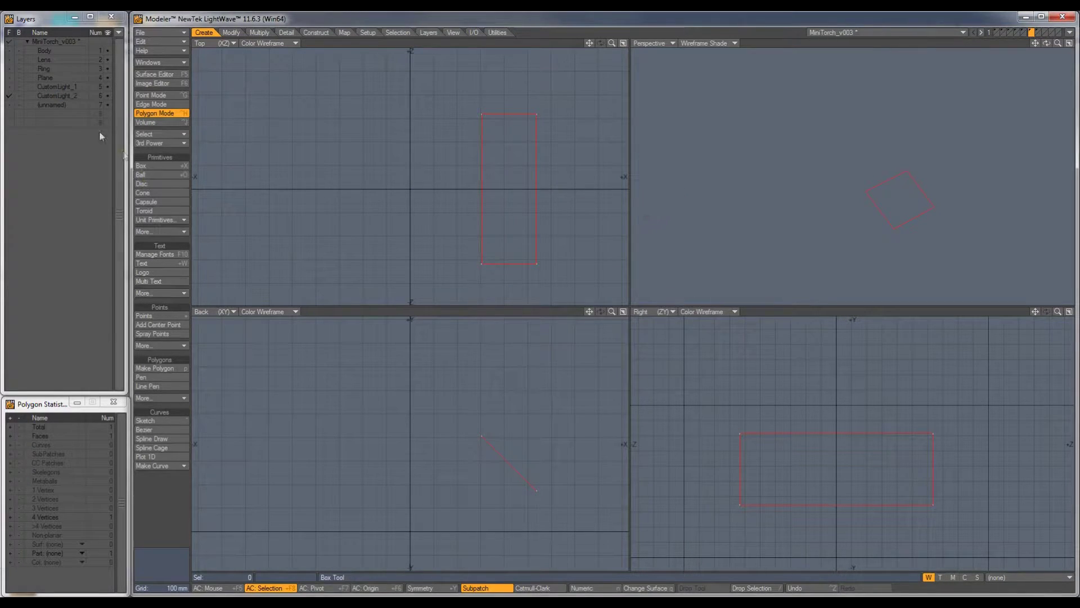
pyautogui.doubleClick(60, 106)
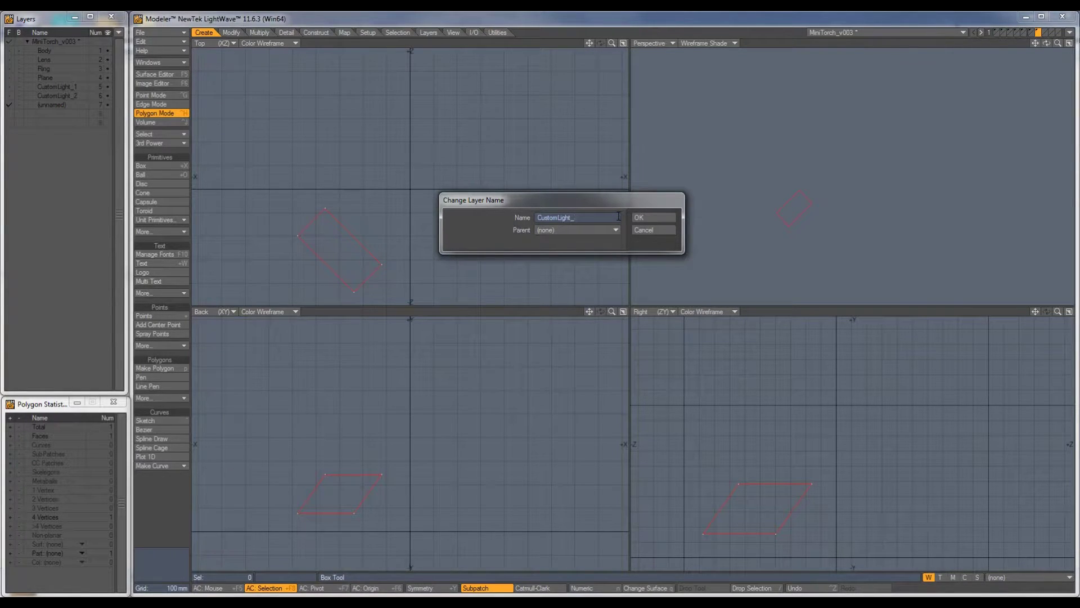
pyautogui.click(655, 217)
# - Assign the backdrop in the Plane layer a new surface named Plane with smoothing enabled
pyautogui.press('a')
pyautogui.keyDown('alt'); pyautogui.moveTo(844, 198); pyautogui.dragTo(845, 175); pyautogui.keyUp('alt')
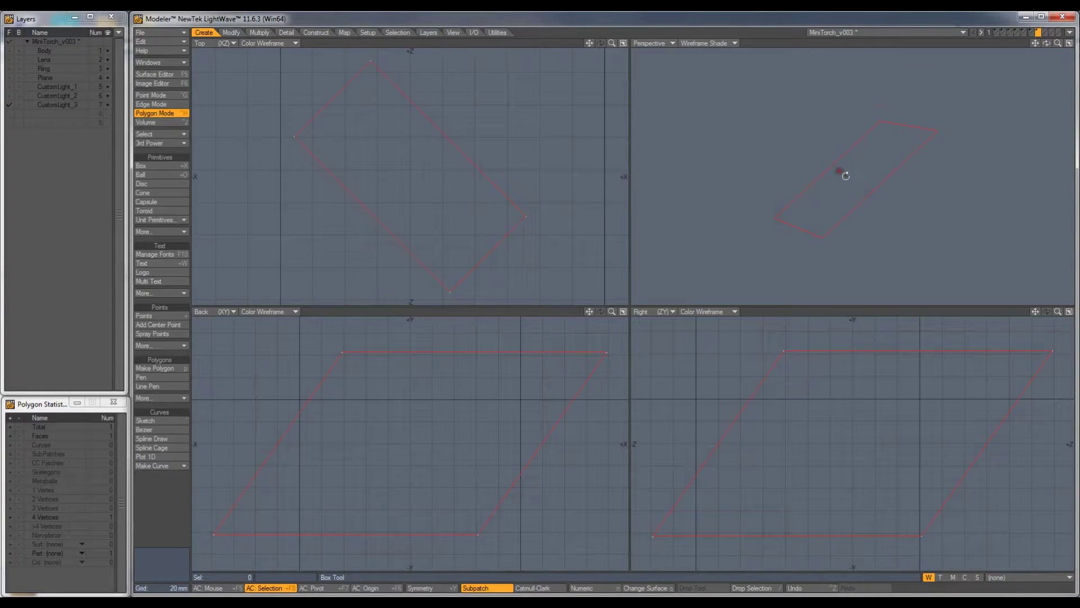
pyautogui.click(45, 78)
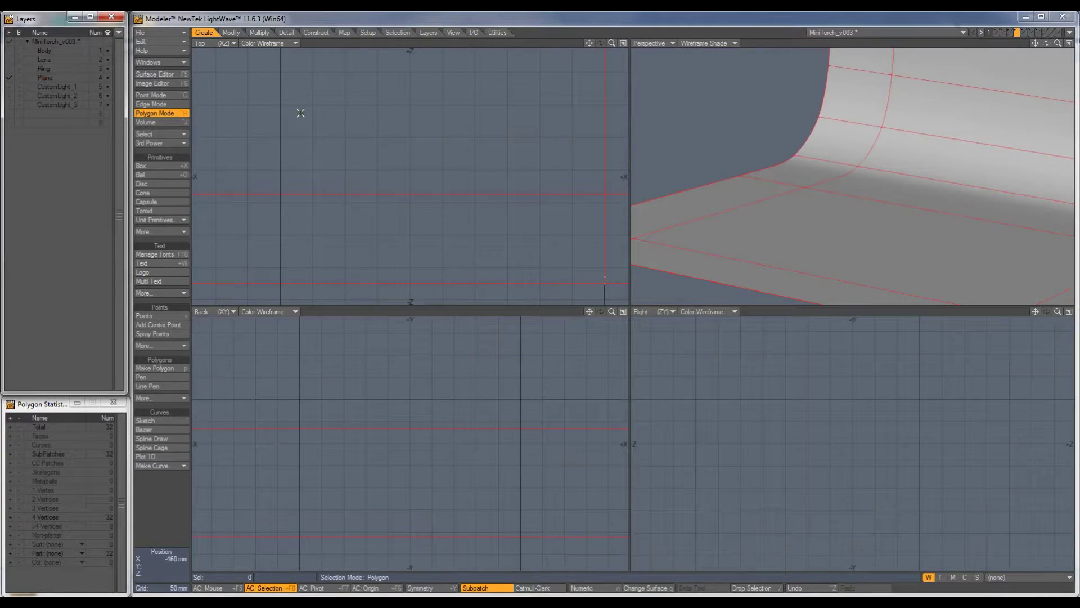
pyautogui.press('a')
pyautogui.keyDown('alt'); pyautogui.moveTo(819, 173); pyautogui.dragTo(806, 210); pyautogui.keyUp('alt')
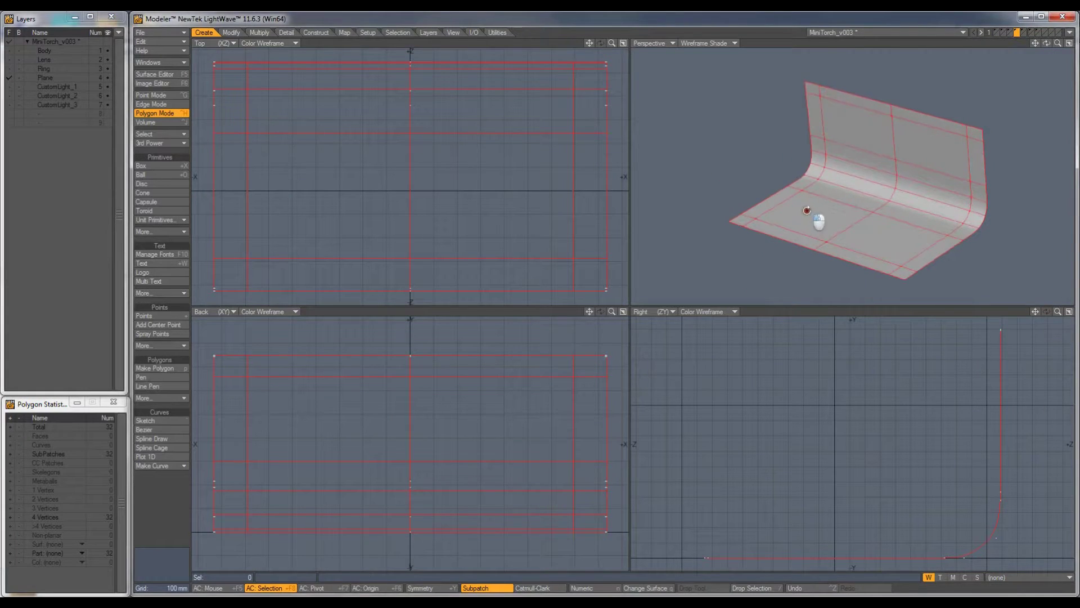
pyautogui.press('q')
pyautogui.press('BackSpace')
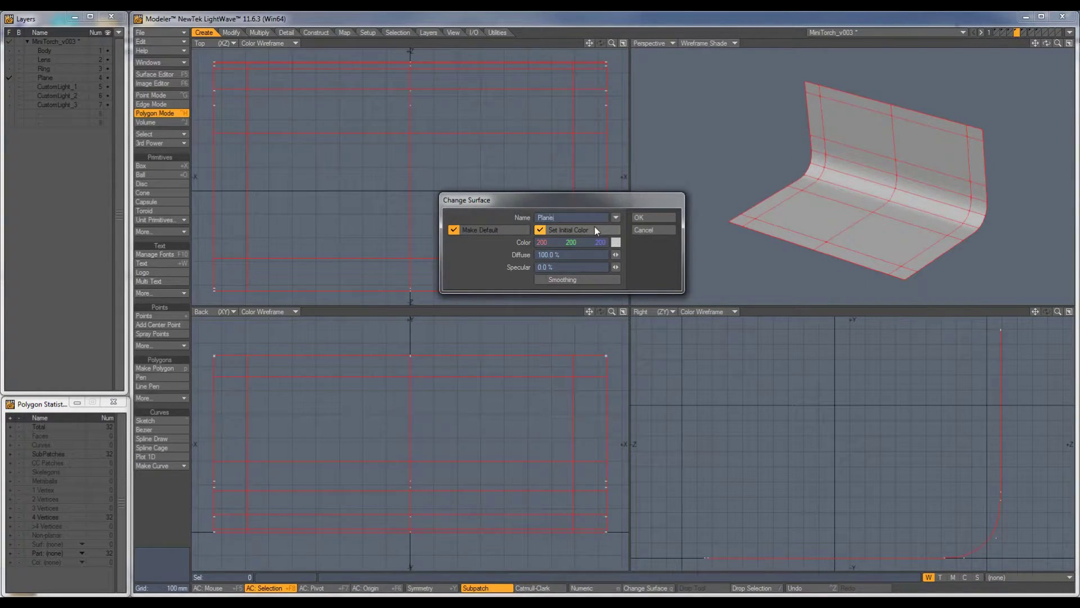
pyautogui.click(540, 279)
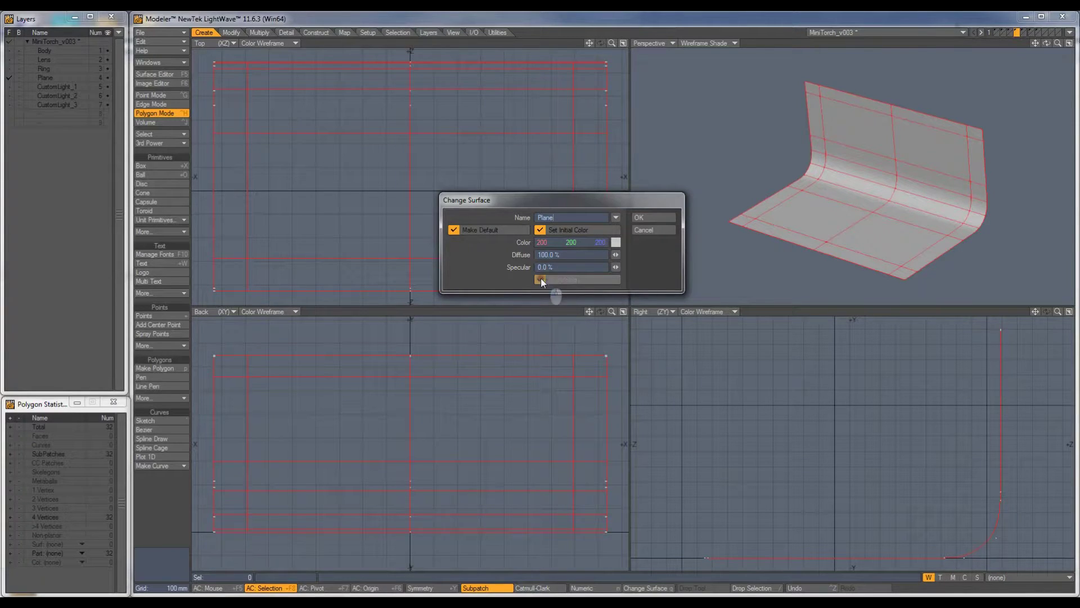
pyautogui.click(647, 218)
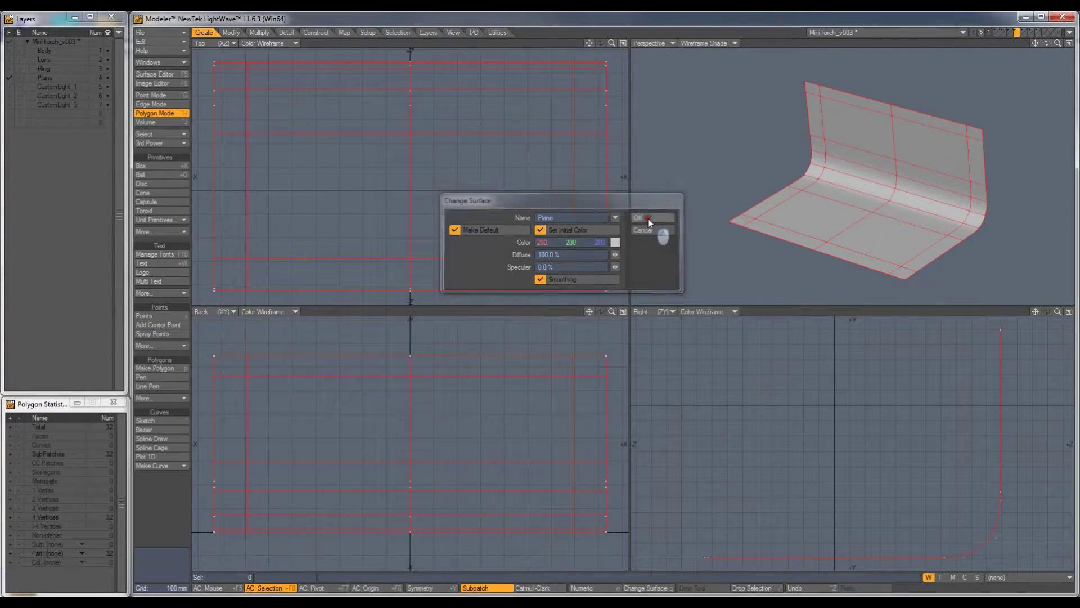
# - Assign the panel in layer CustomLight_1 a new surface named Light_1
pyautogui.click(1023, 33)
pyautogui.write('q')
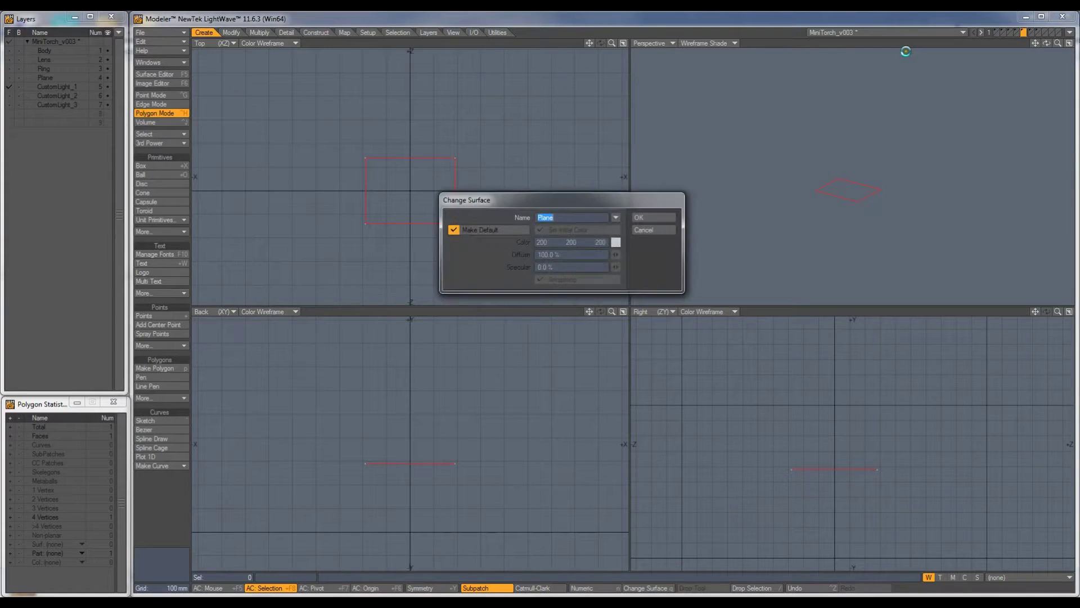
pyautogui.write('Light_1')
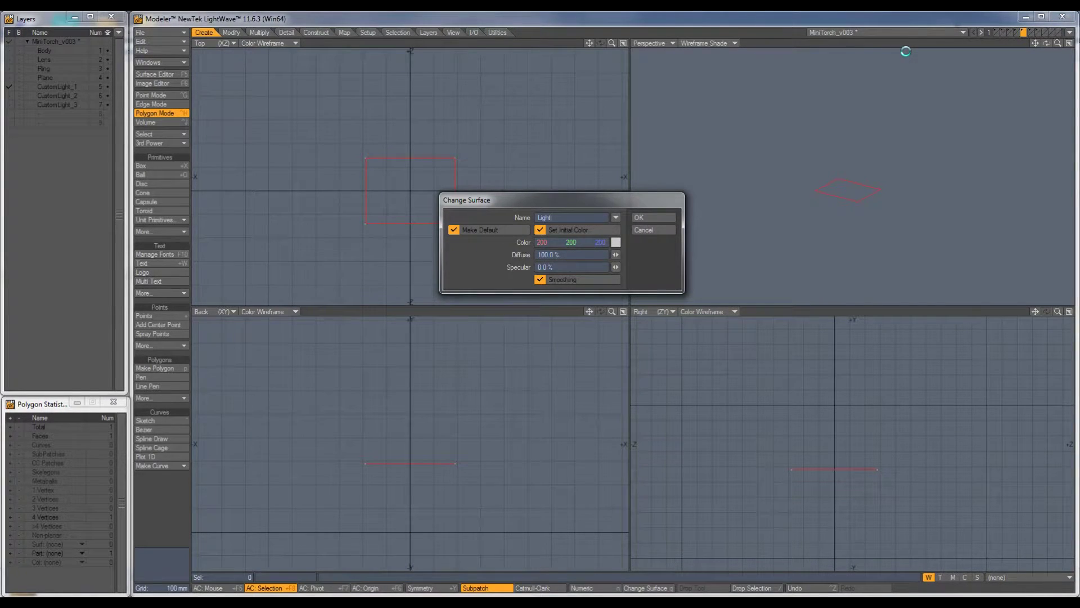
pyautogui.click(653, 217)
# - Assign the panel in layer CustomLight_2 a new surface named Light_2
pyautogui.press('q')
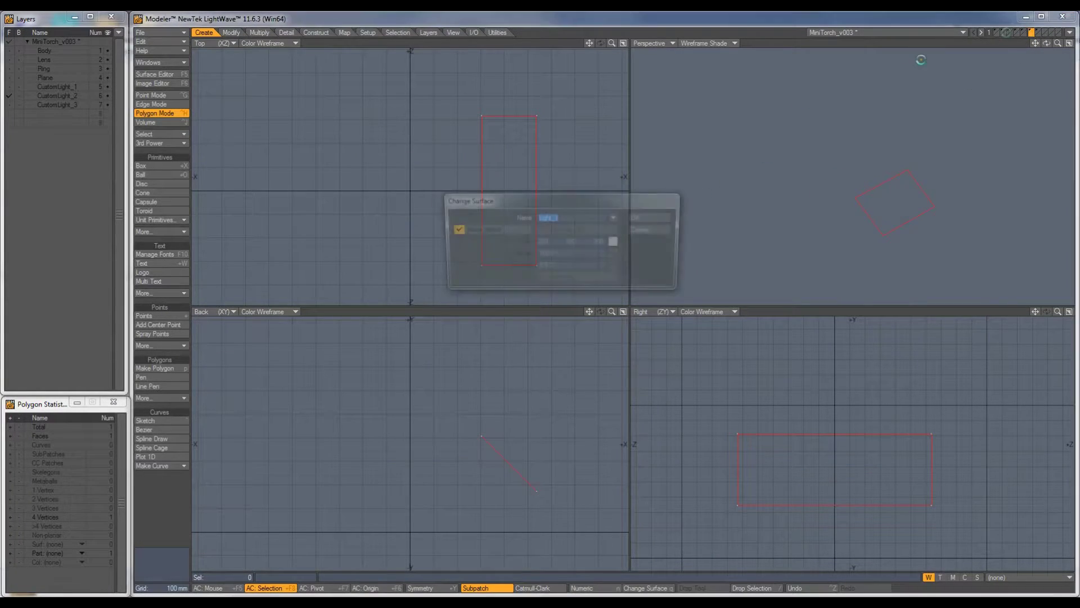
pyautogui.press('Right')
pyautogui.press('BackSpace')
pyautogui.write('2')
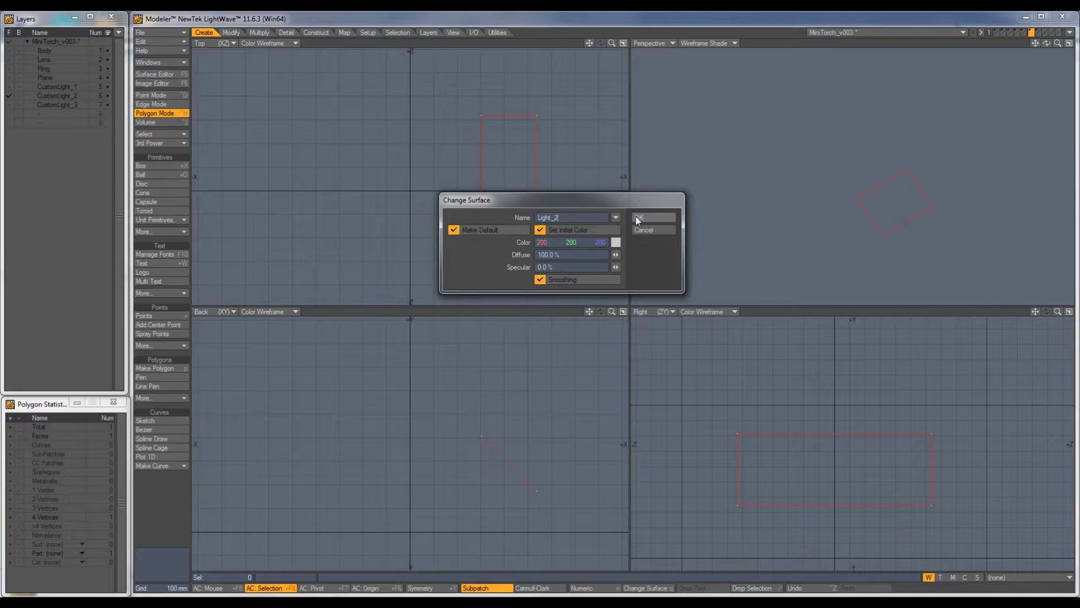
pyautogui.press('Tab')
pyautogui.click(641, 218)
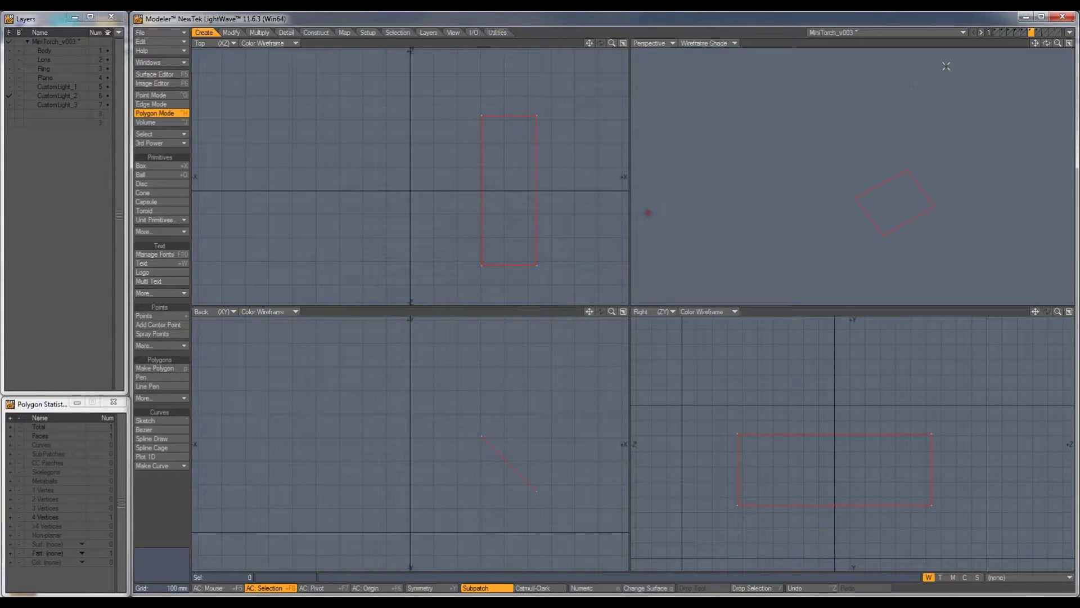
# - Assign the panel in layer CustomLight_3 a new surface named Light_3
pyautogui.press('q')
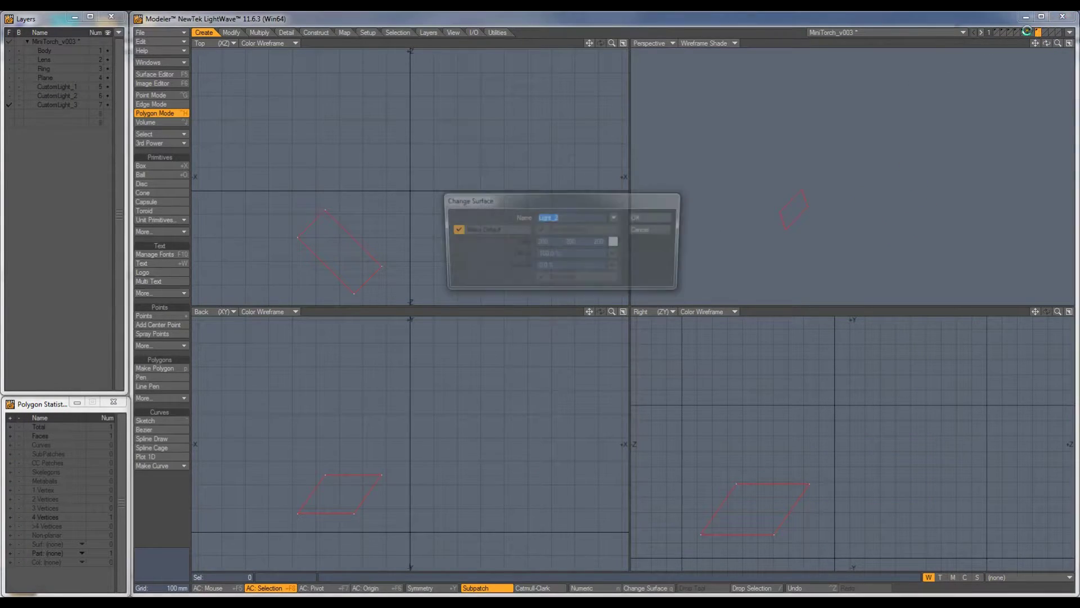
pyautogui.write('3')
pyautogui.press('Tab')
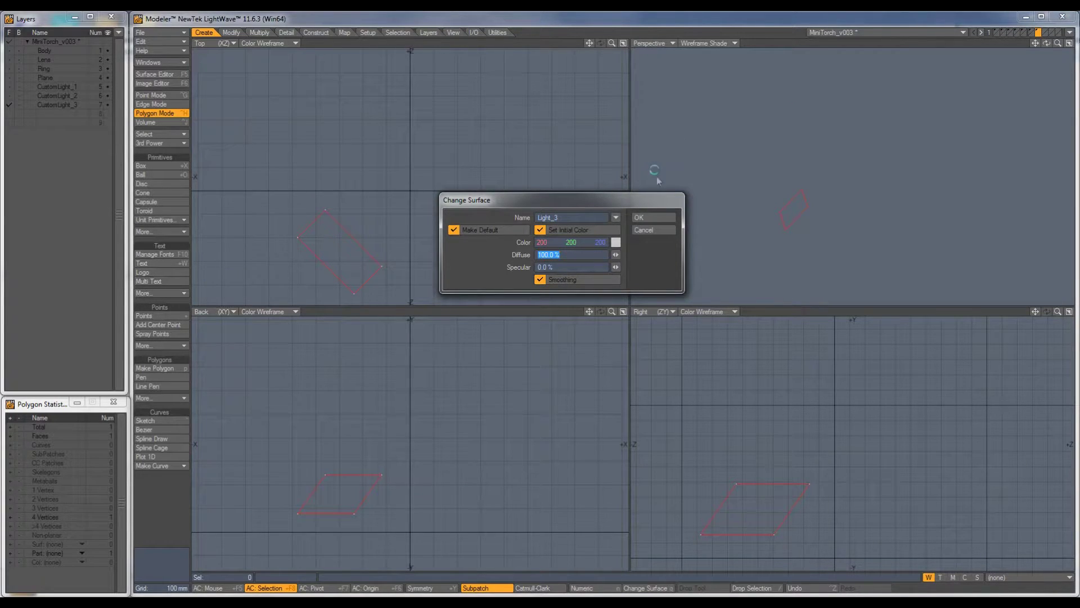
pyautogui.click(670, 219)
# - Bring all the object's layers to the foreground, check the whole set in perspective and save the object
pyautogui.click(20, 51)
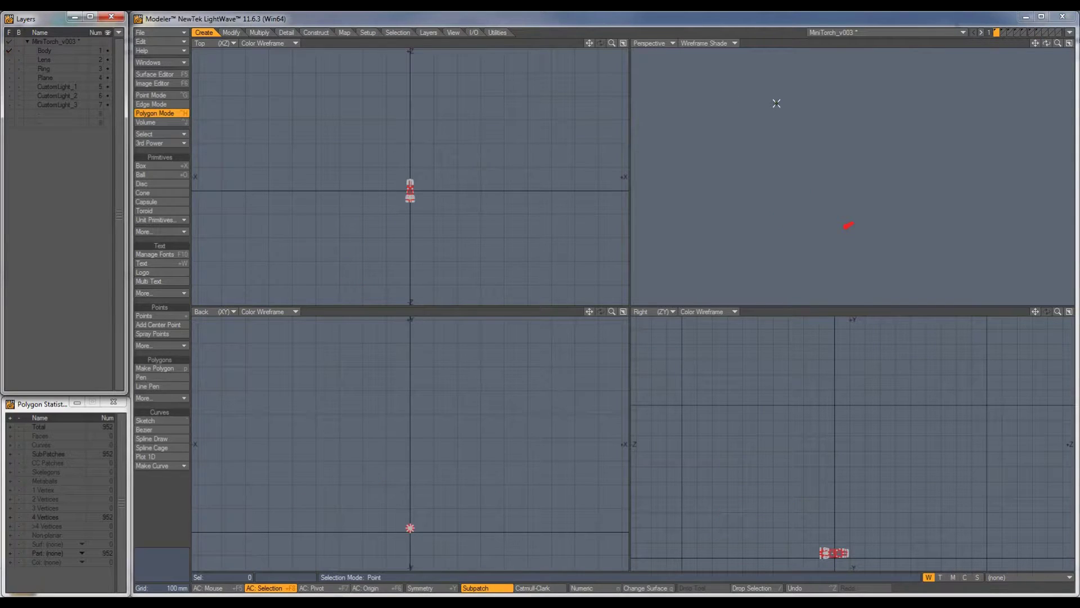
pyautogui.click(9, 41)
pyautogui.scroll(6, 880, 181)
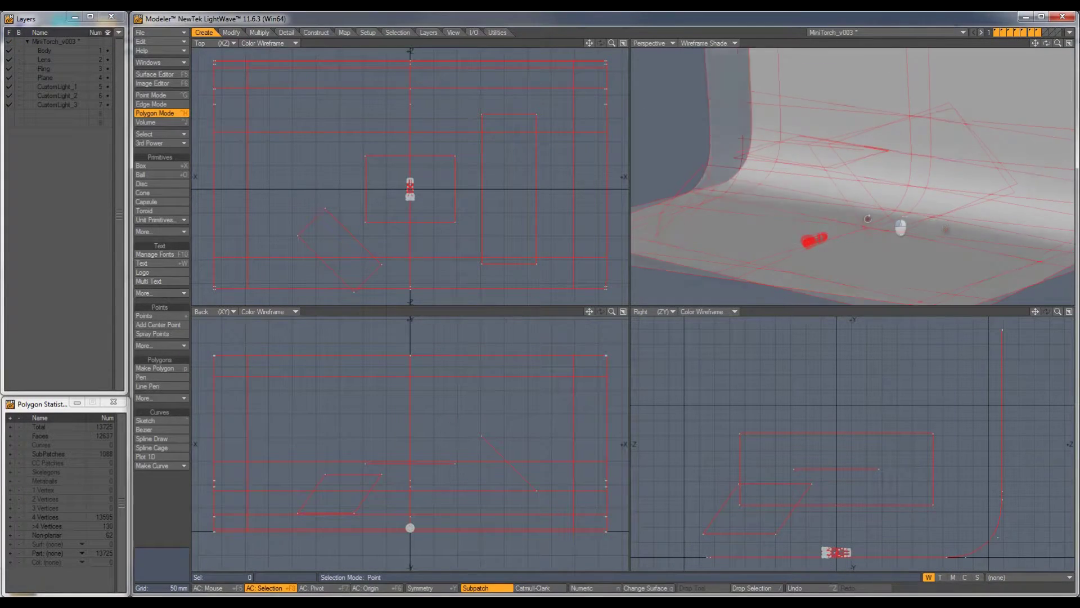
pyautogui.scroll(-6, 831, 247)
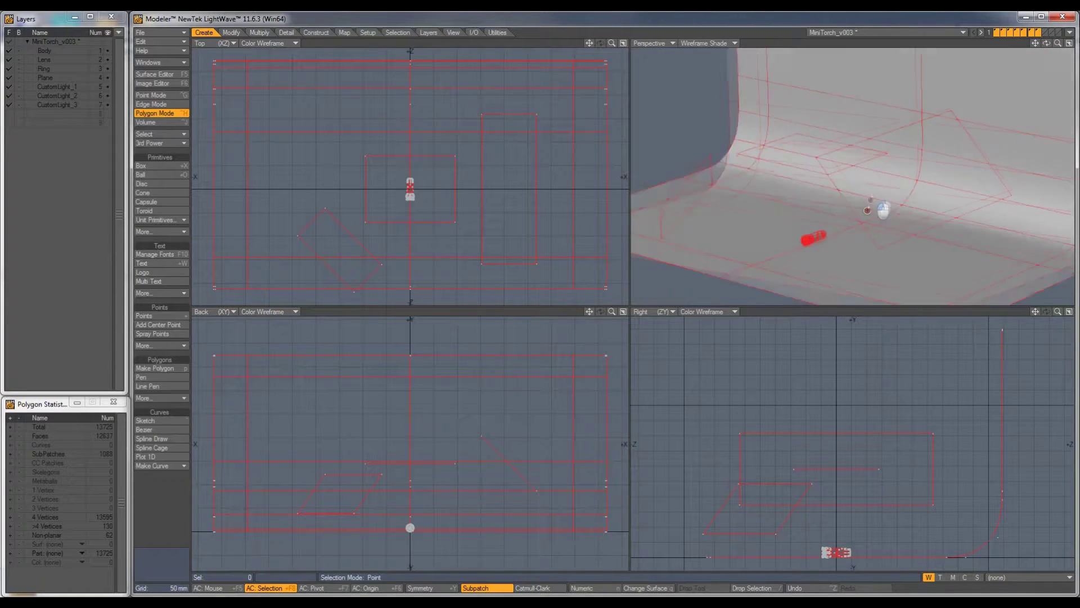
pyautogui.scroll(-1, 859, 186)
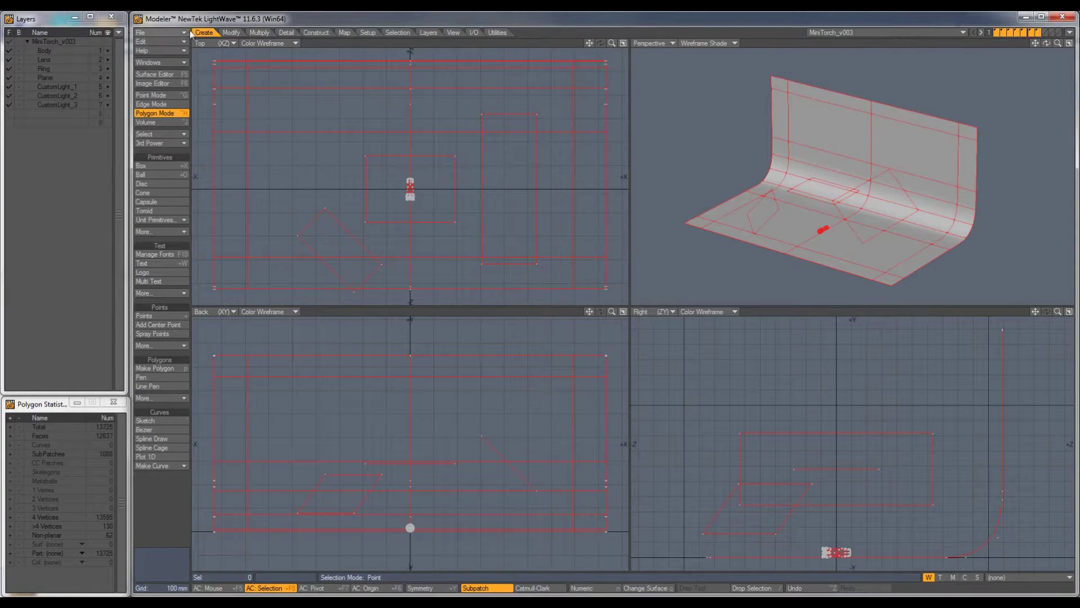
# - Save a copy of the object as MiniTorch_Set.lwo in the obj folder
pyautogui.click(165, 32)
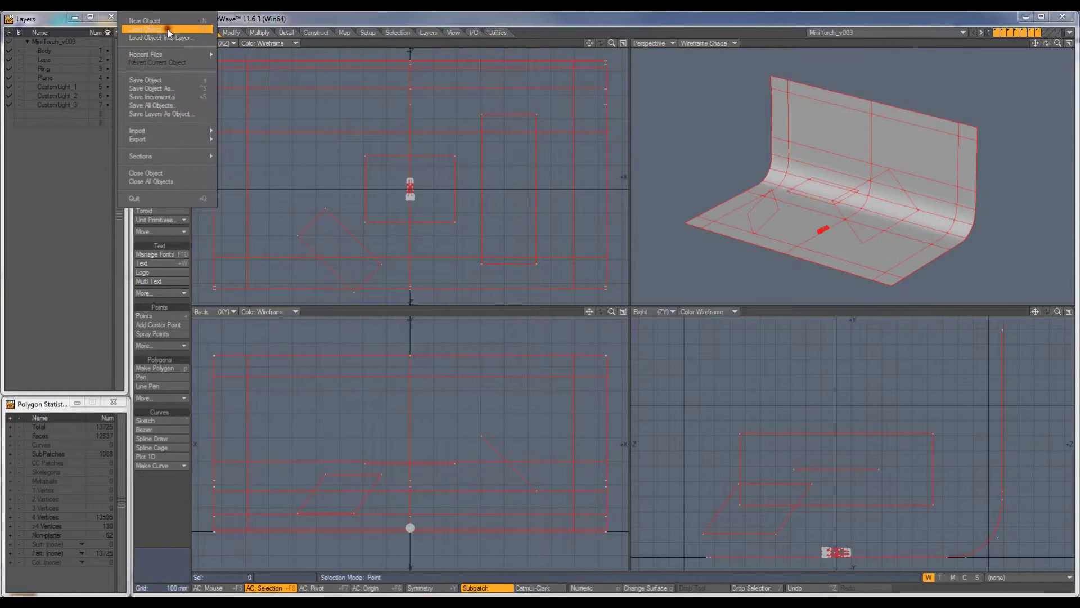
pyautogui.click(157, 88)
pyautogui.moveTo(261, 401); pyautogui.dragTo(243, 402)
pyautogui.write('_Set.lwo')
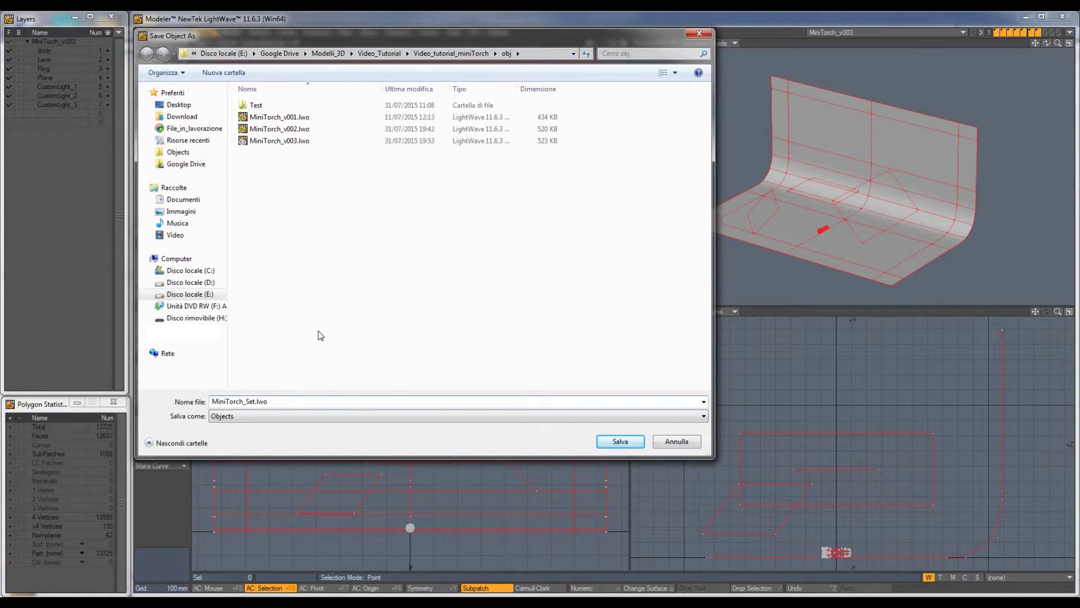
pyautogui.click(620, 441)
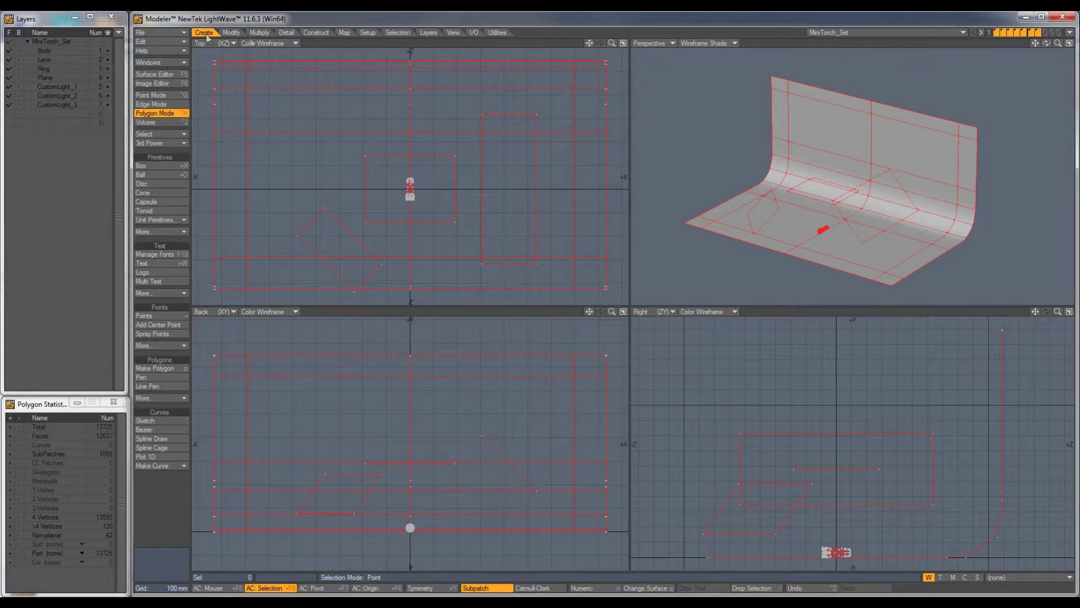
# - Cut the torch geometry out of the Body, Lens and Ring layers
pyautogui.click(45, 51)
pyautogui.keyDown('shift'); pyautogui.click(49, 68); pyautogui.keyUp('shift')
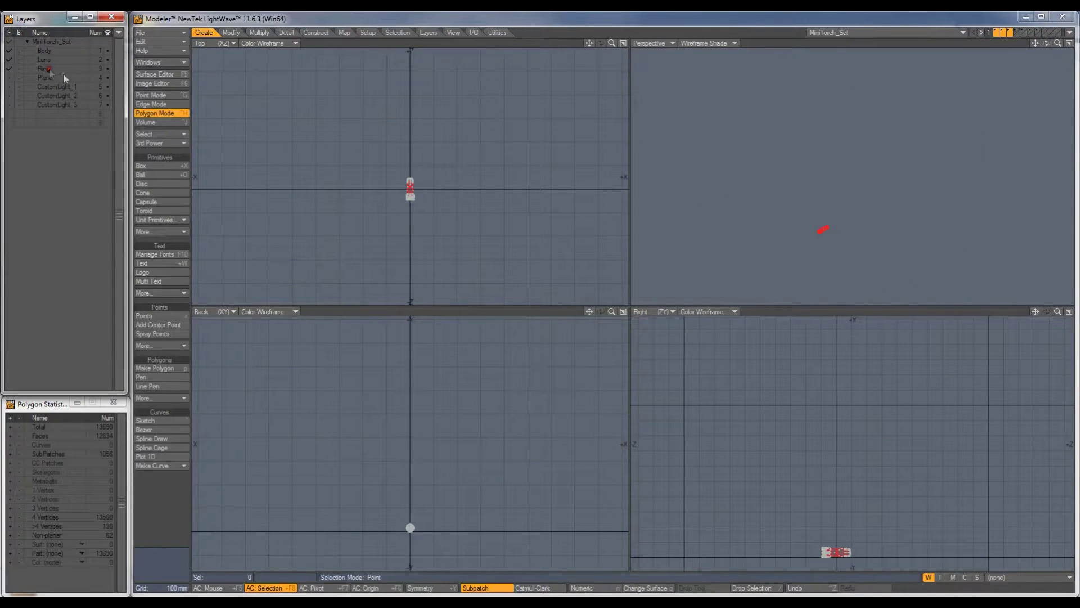
pyautogui.press('a')
pyautogui.hotkey('ctrl', 'x')
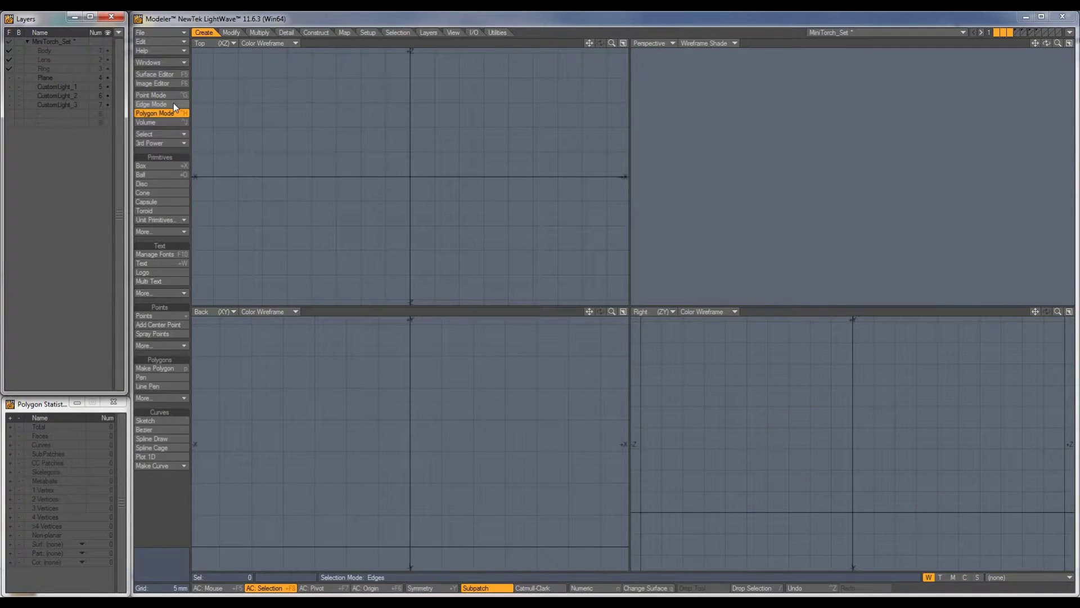
# - Delete the emptied Body, Lens and Ring layers from the MiniTorch_Set object
pyautogui.click(53, 50)
pyautogui.click(428, 32)
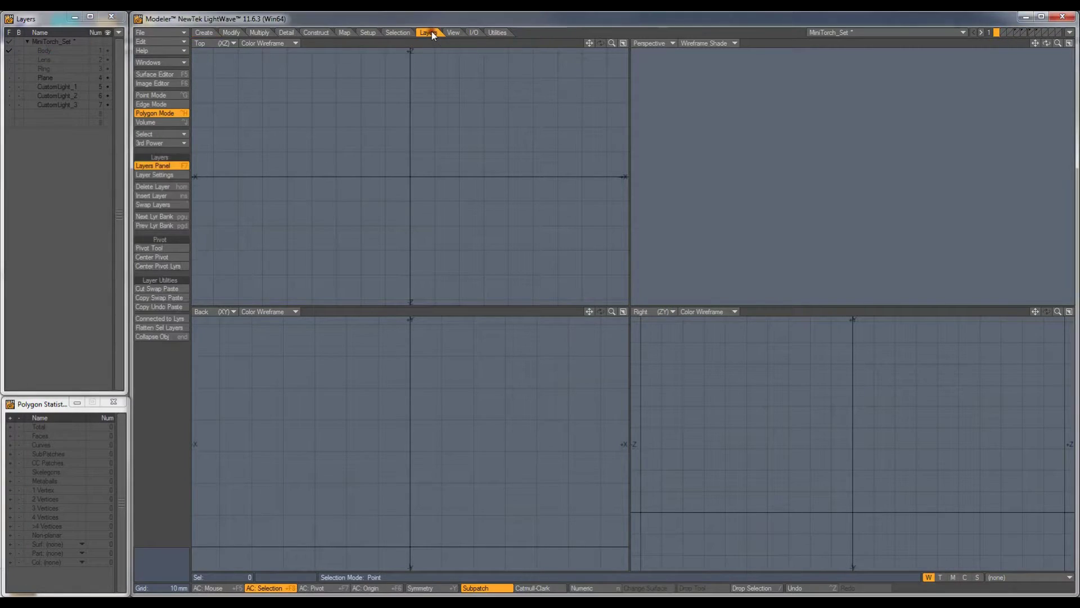
pyautogui.click(155, 187)
pyautogui.click(155, 188)
pyautogui.click(155, 188)
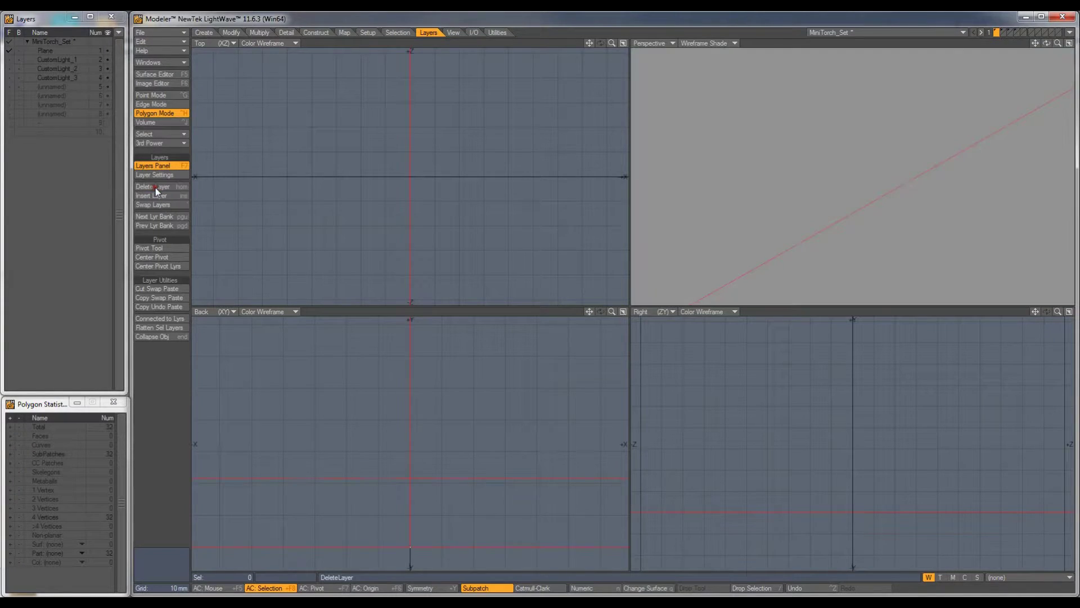
# - Bring the Plane and three CustomLight layers to the foreground, check the set in perspective and save MiniTorch_Set
pyautogui.click(11, 59)
pyautogui.click(11, 68)
pyautogui.click(12, 76)
pyautogui.press('a')
pyautogui.keyDown('alt'); pyautogui.moveTo(813, 156); pyautogui.dragTo(841, 54); pyautogui.keyUp('alt')
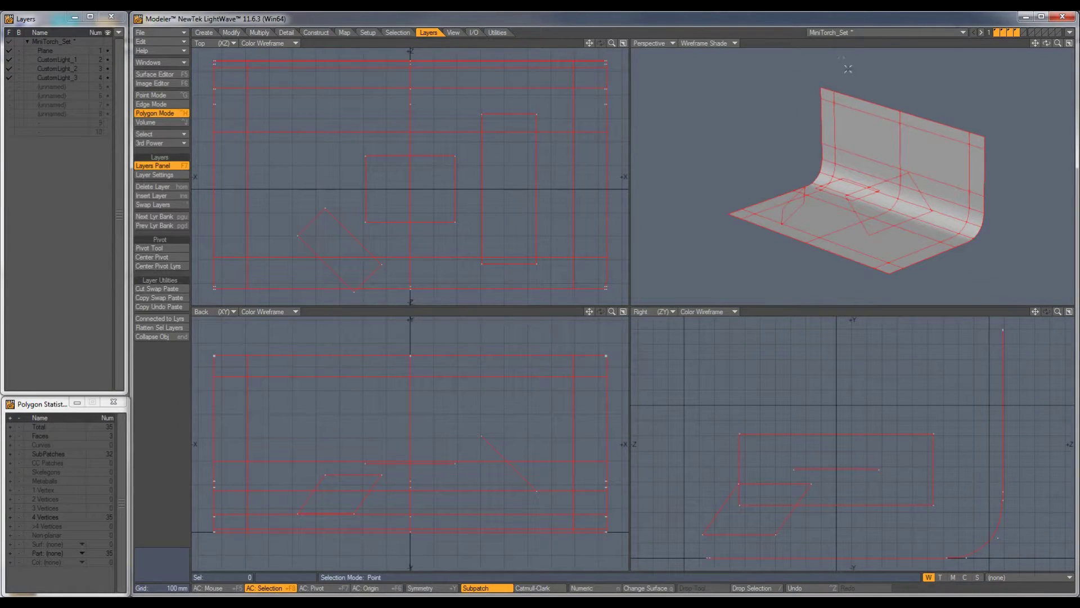
# - Load the MiniTorch_v003 object, expand its layer list and collapse the MiniTorch_Set list
pyautogui.click(156, 32)
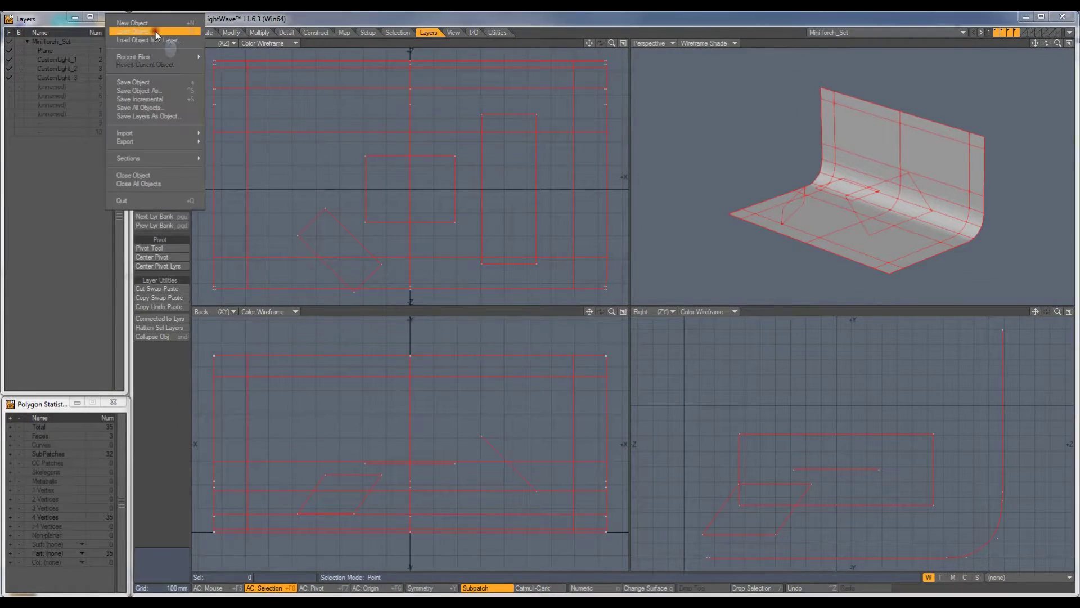
pyautogui.click(156, 32)
pyautogui.doubleClick(378, 152)
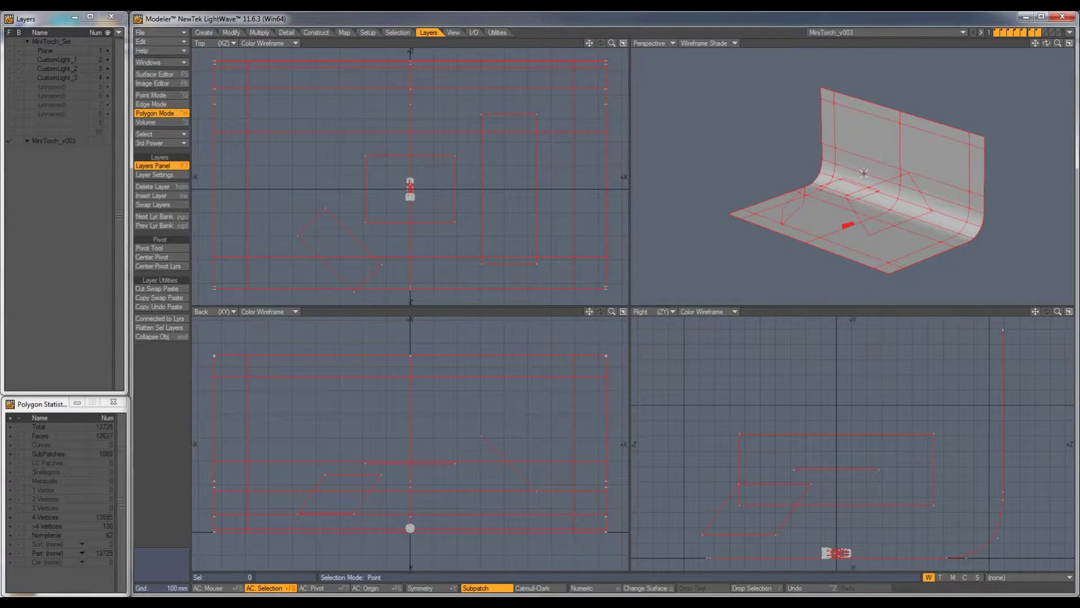
pyautogui.moveTo(888, 168)
pyautogui.keyDown('alt'); pyautogui.mouseDown()
pyautogui.moveTo(885, 186)
pyautogui.moveTo(893, 172)
pyautogui.mouseUp(); pyautogui.keyUp('alt')
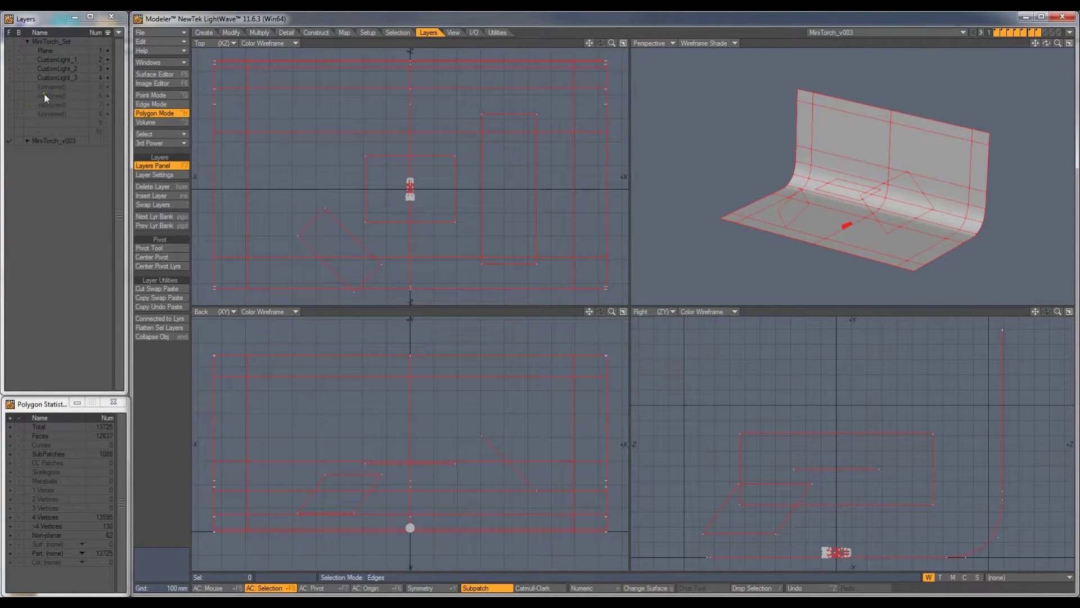
pyautogui.click(26, 140)
pyautogui.click(26, 42)
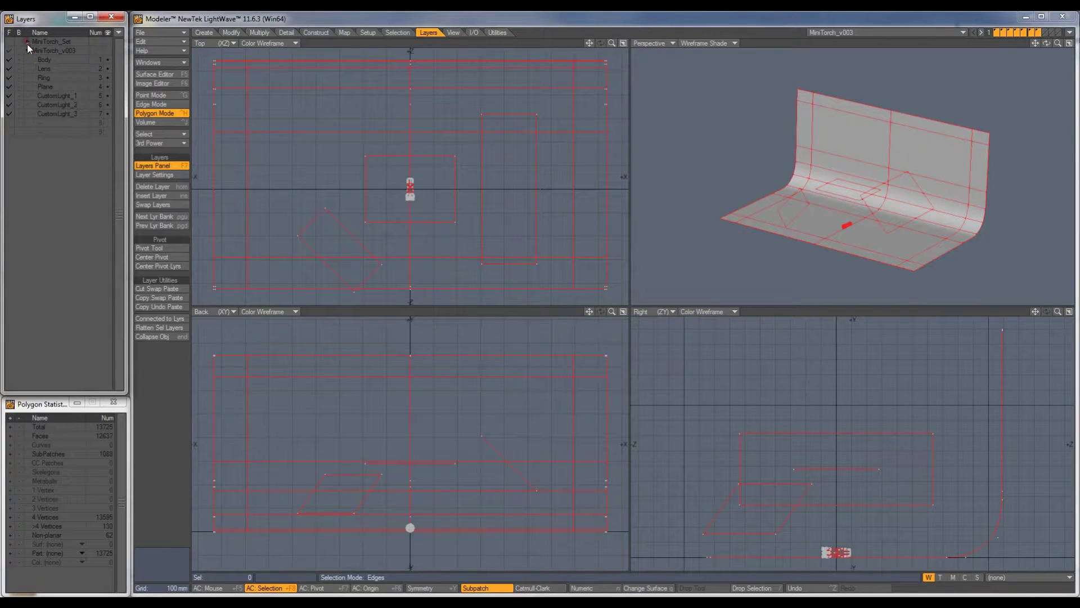
# - Cut the geometry out of the Plane, CustomLight_1, CustomLight_2 and CustomLight_3 layers of MiniTorch_v003
pyautogui.click(46, 87)
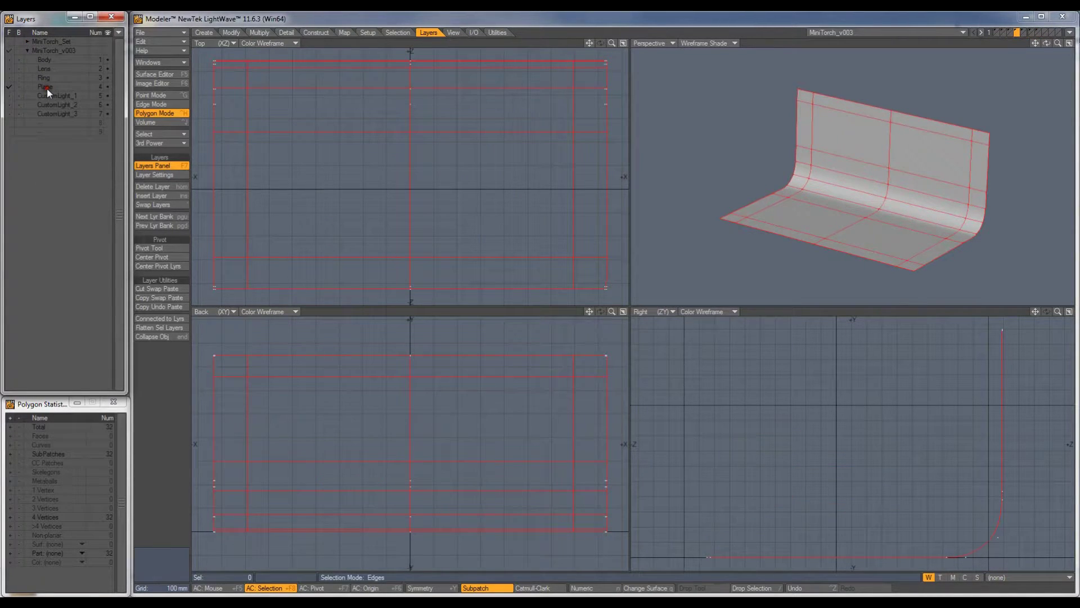
pyautogui.click(9, 113)
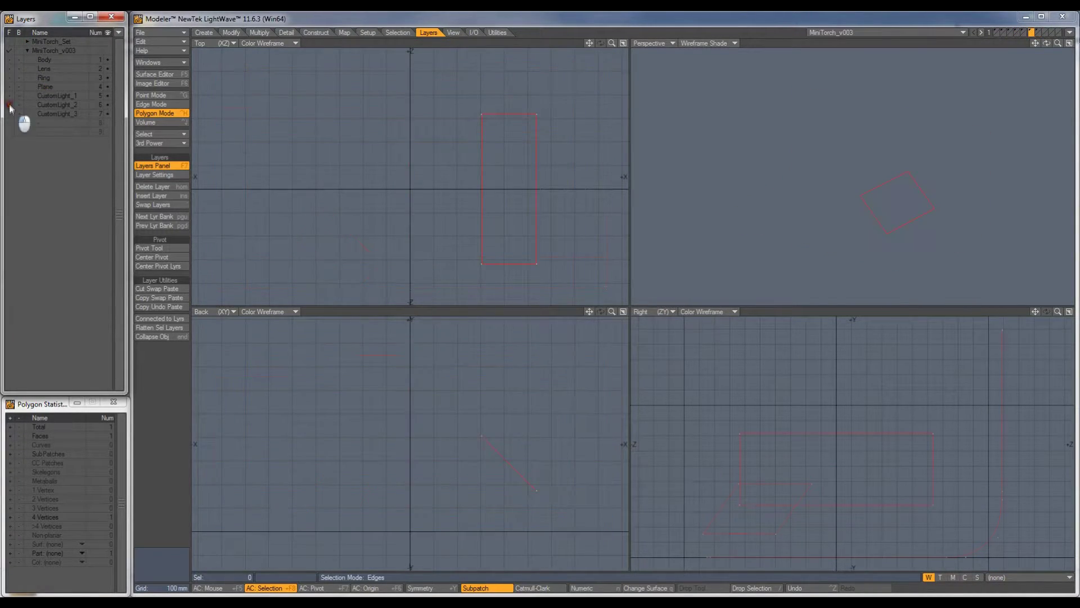
pyautogui.click(10, 87)
pyautogui.keyDown('shift'); pyautogui.click(9, 96); pyautogui.keyUp('shift')
pyautogui.keyDown('shift'); pyautogui.click(9, 105); pyautogui.keyUp('shift')
pyautogui.keyDown('shift'); pyautogui.click(10, 114); pyautogui.keyUp('shift')
pyautogui.hotkey('ctrl', 'x')
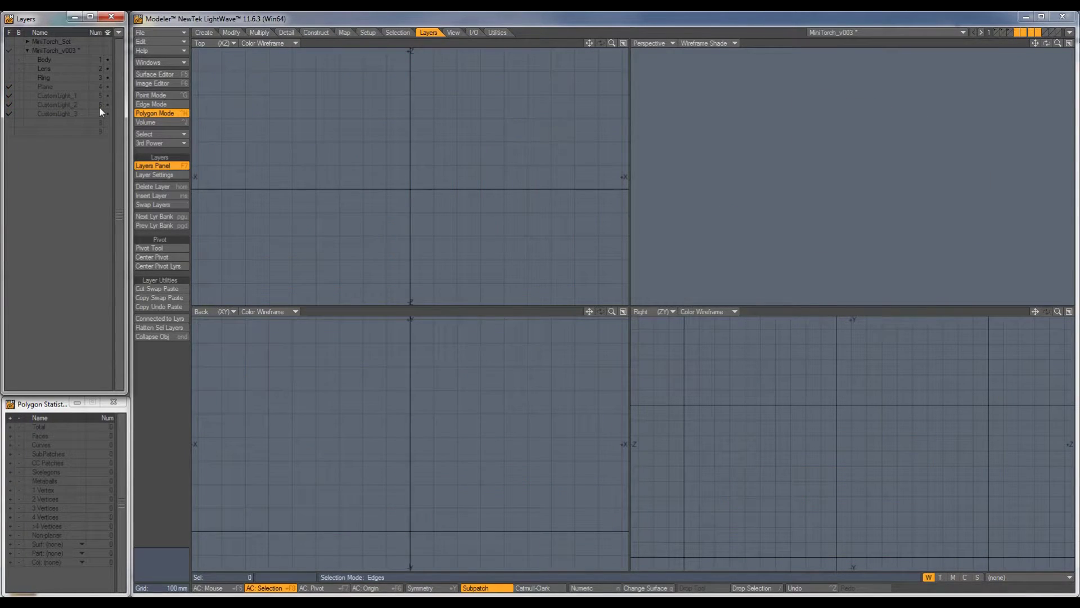
# - Clear the names of the emptied Plane, CustomLight_1, CustomLight_2 and CustomLight_3 layers in MiniTorch_v003
pyautogui.doubleClick(49, 87)
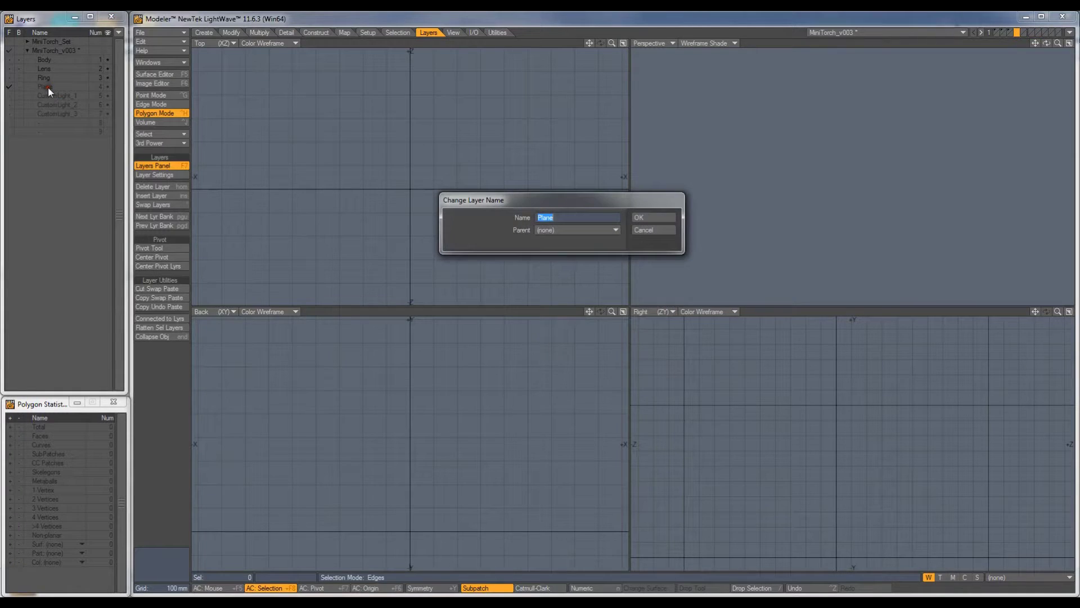
pyautogui.press('BackSpace')
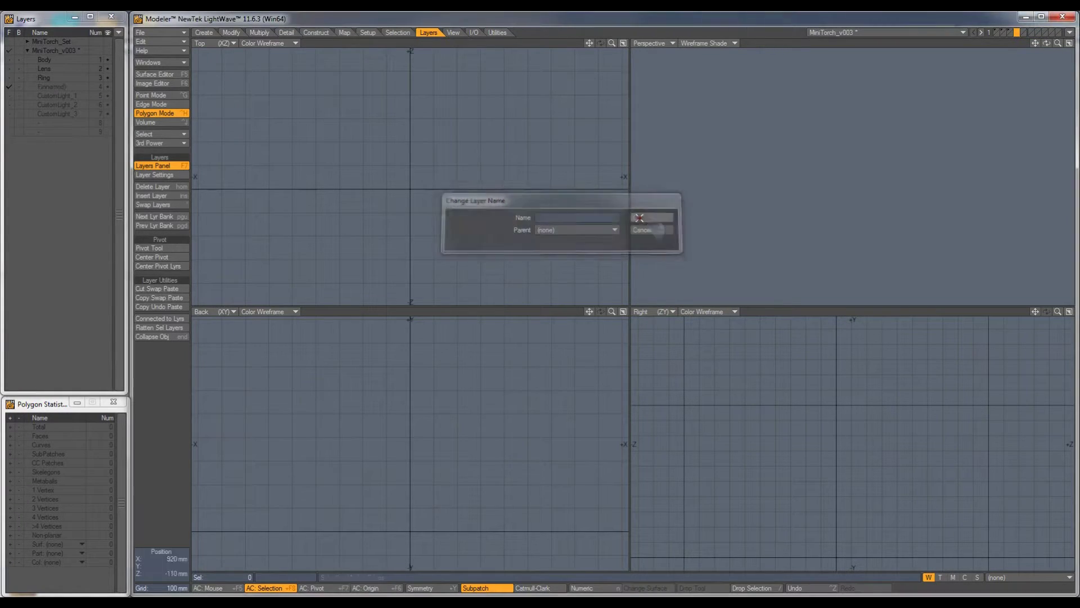
pyautogui.click(653, 217)
pyautogui.doubleClick(48, 96)
pyautogui.press('BackSpace')
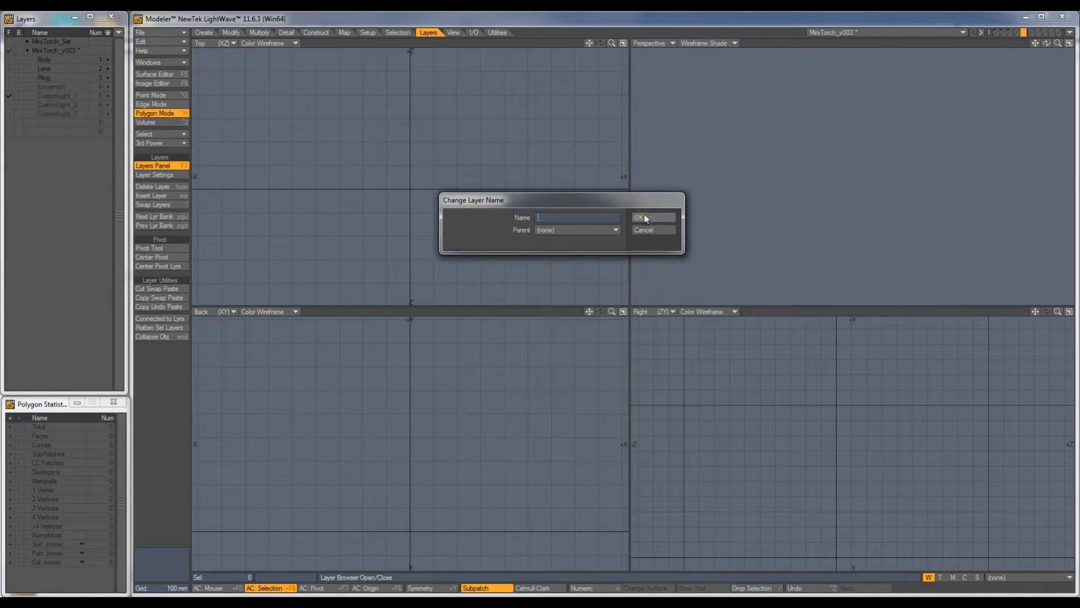
pyautogui.click(652, 217)
pyautogui.doubleClick(63, 105)
pyautogui.press('BackSpace')
pyautogui.click(652, 217)
pyautogui.doubleClick(60, 114)
pyautogui.press('BackSpace')
pyautogui.click(652, 217)
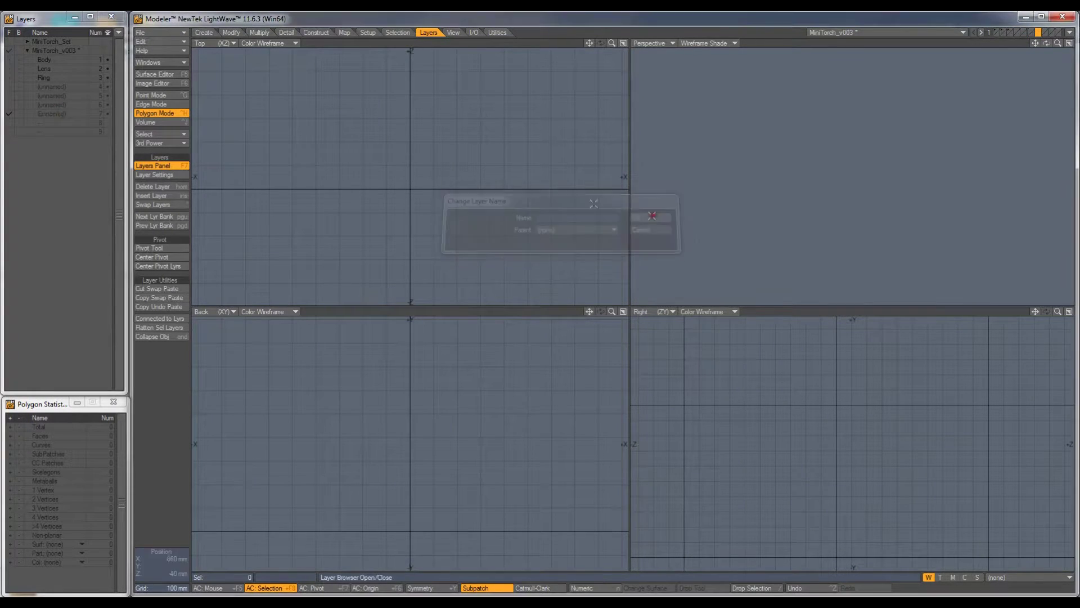
# - Bring all MiniTorch_v003 layers to the foreground, save the object and check the torch in perspective
pyautogui.click(8, 50)
pyautogui.press('a')
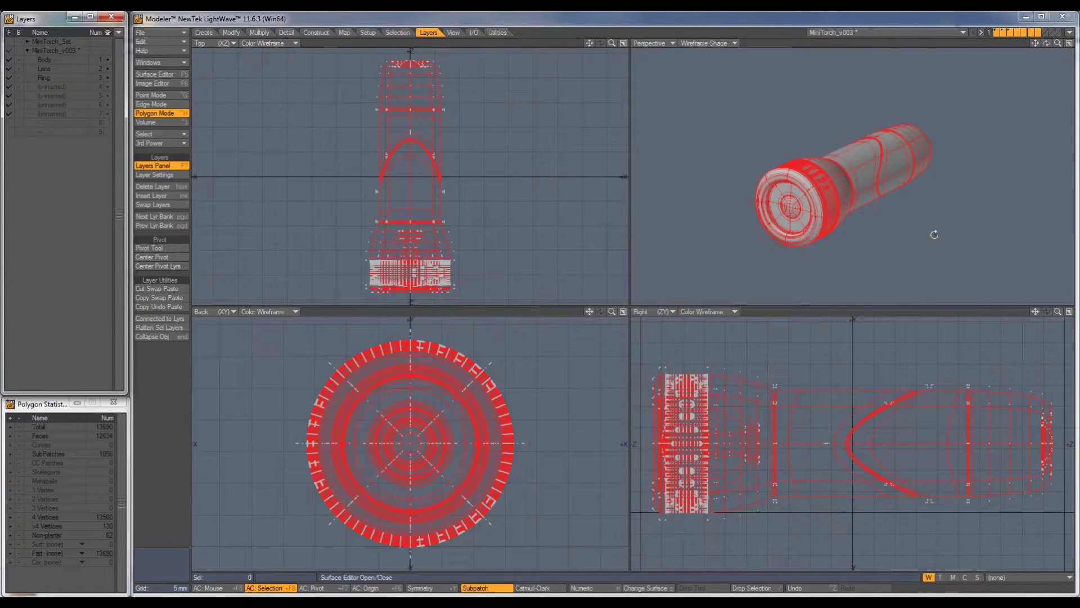
pyautogui.press('s')
pyautogui.keyDown('alt'); pyautogui.moveTo(934, 234); pyautogui.dragTo(819, 182); pyautogui.keyUp('alt')
pyautogui.keyDown('alt'); pyautogui.moveTo(921, 189); pyautogui.dragTo(882, 186); pyautogui.keyUp('alt')
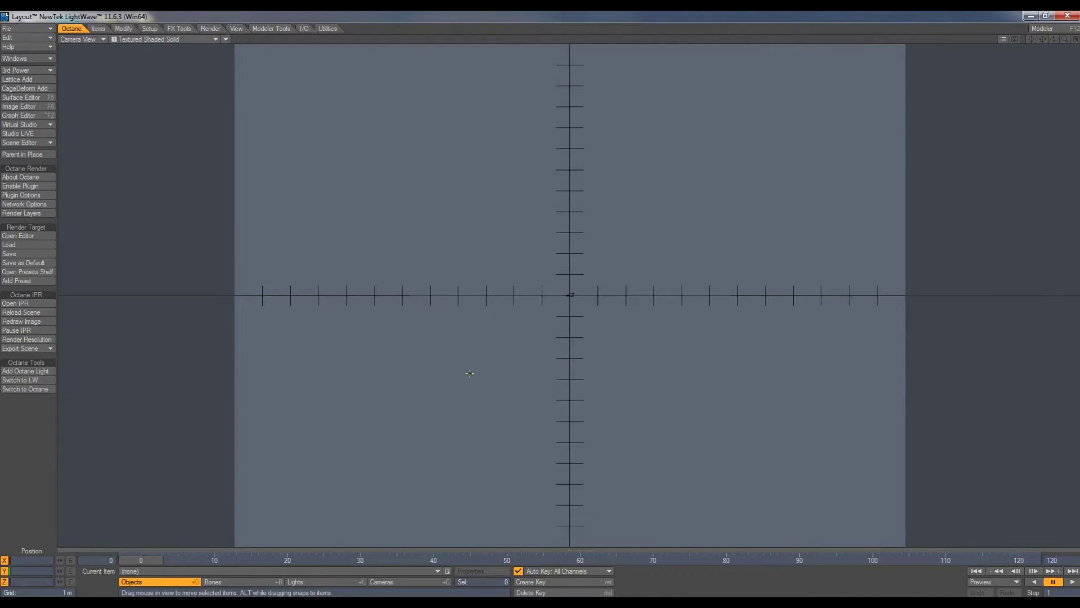
# - Switch to LightWave Layout, load MiniTorch_v003.lwo into the scene and change the viewport layout to Quad
pyautogui.press('+')
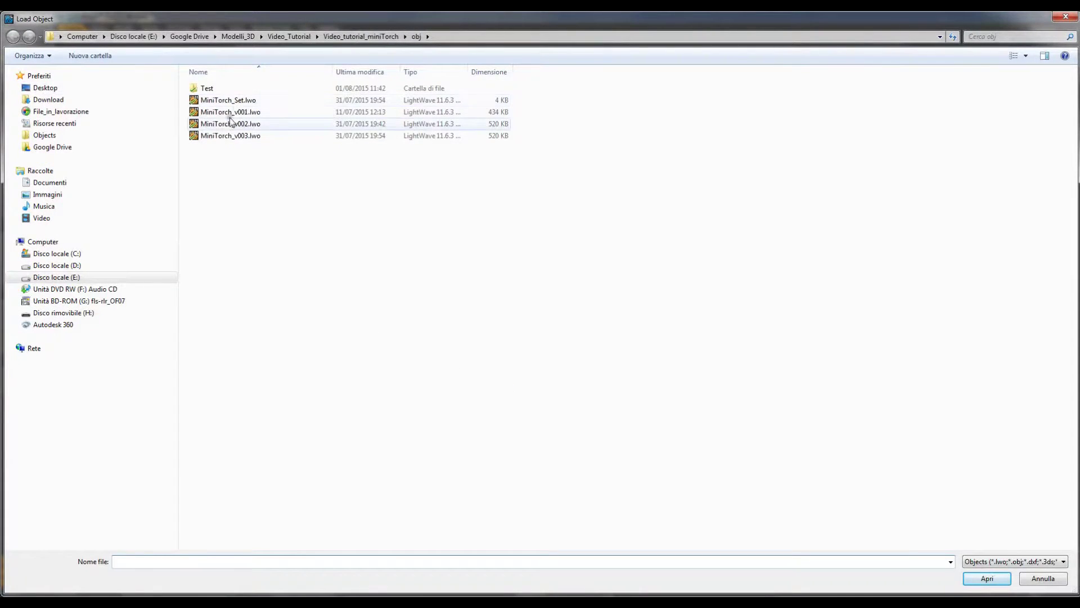
pyautogui.doubleClick(224, 136)
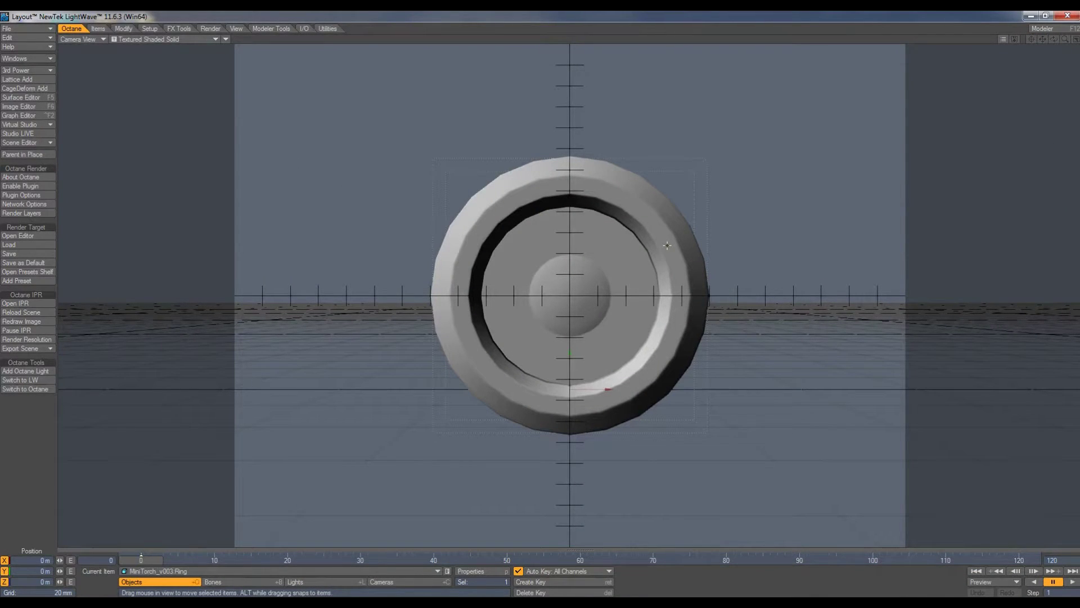
pyautogui.press('d')
pyautogui.click(731, 124)
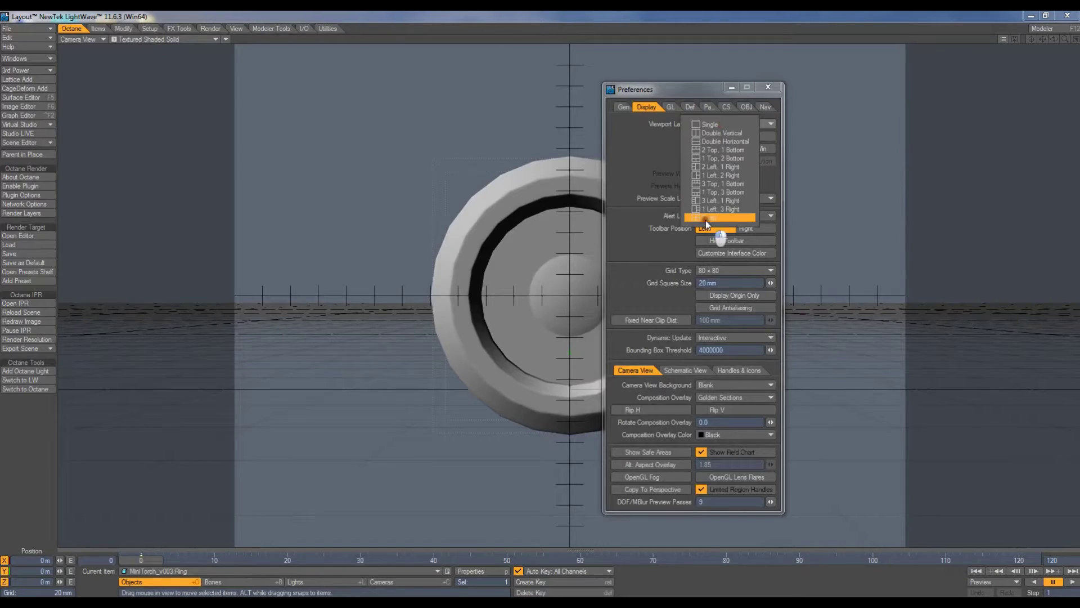
pyautogui.click(708, 219)
pyautogui.click(768, 87)
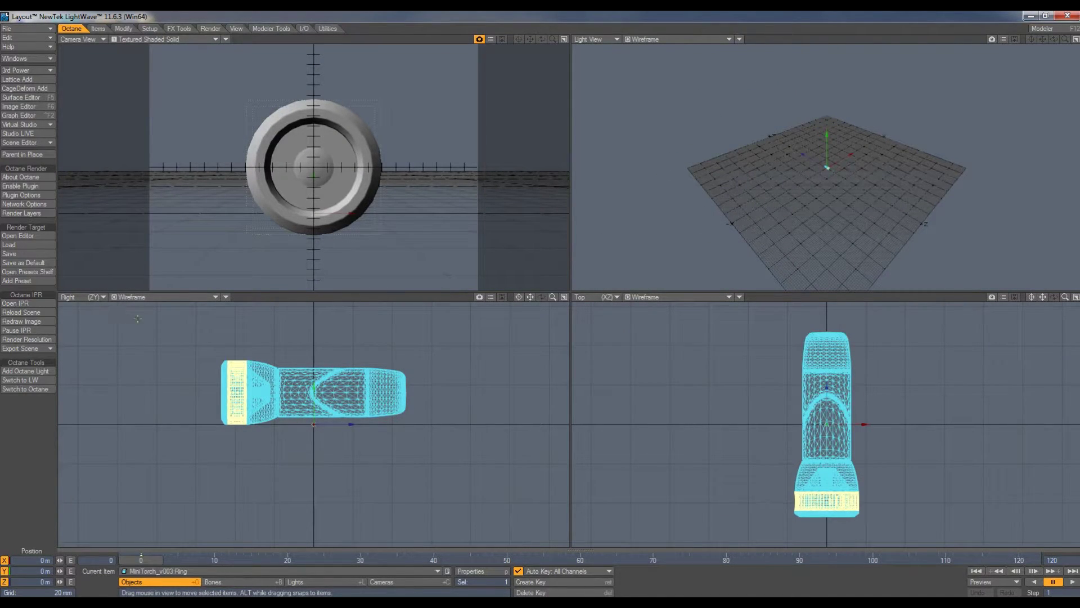
# - Set the grid square size to 100 mm and change the Light View viewport to Perspective
pyautogui.click(589, 298)
pyautogui.click(773, 133)
pyautogui.press('d')
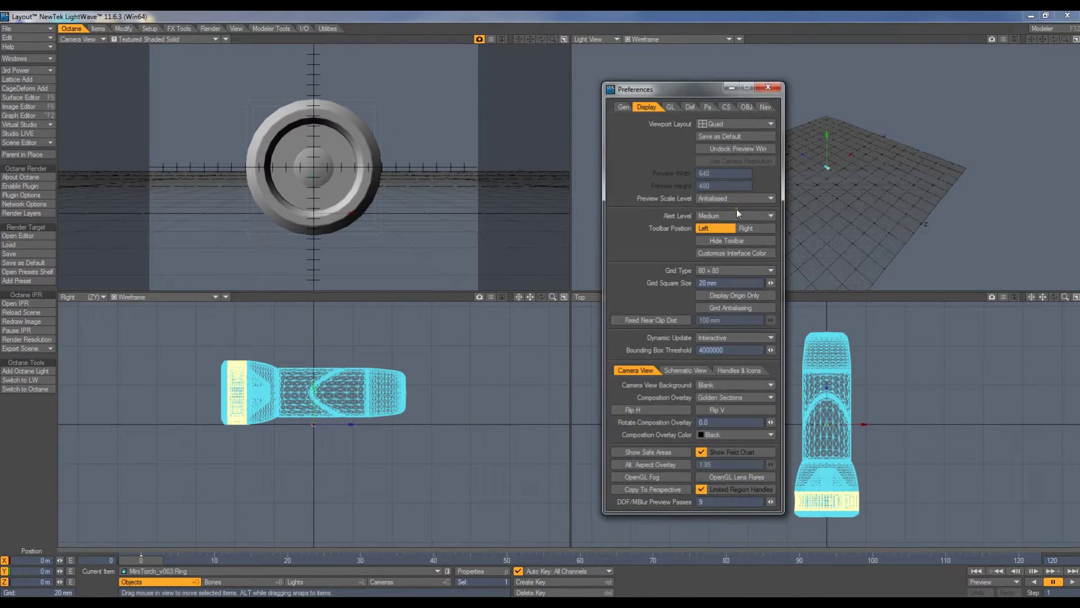
pyautogui.doubleClick(707, 283)
pyautogui.write('100')
pyautogui.press('Tab')
pyautogui.click(768, 87)
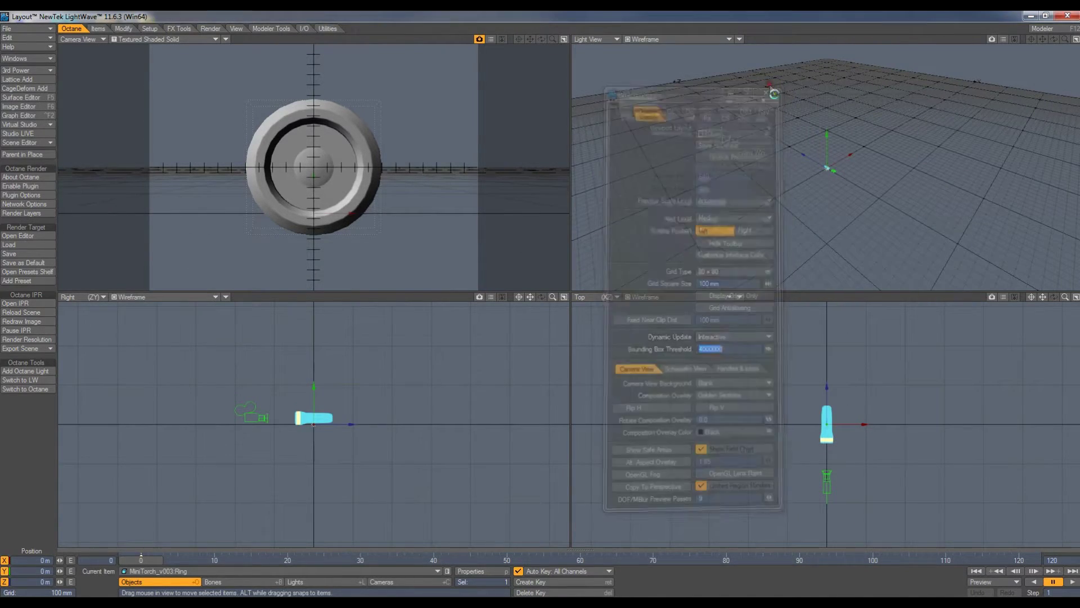
pyautogui.click(591, 39)
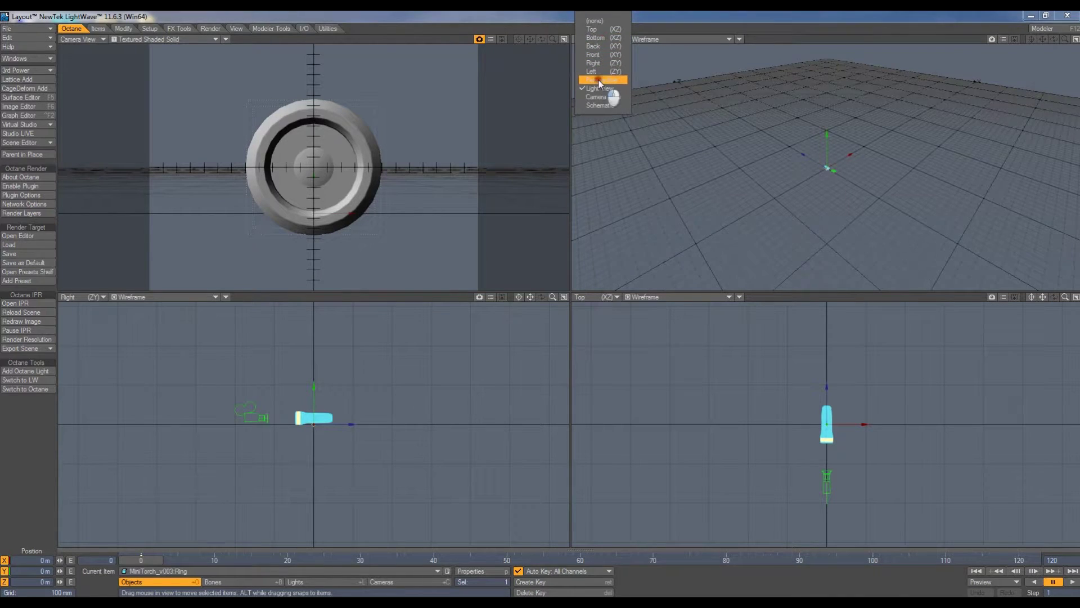
pyautogui.click(599, 81)
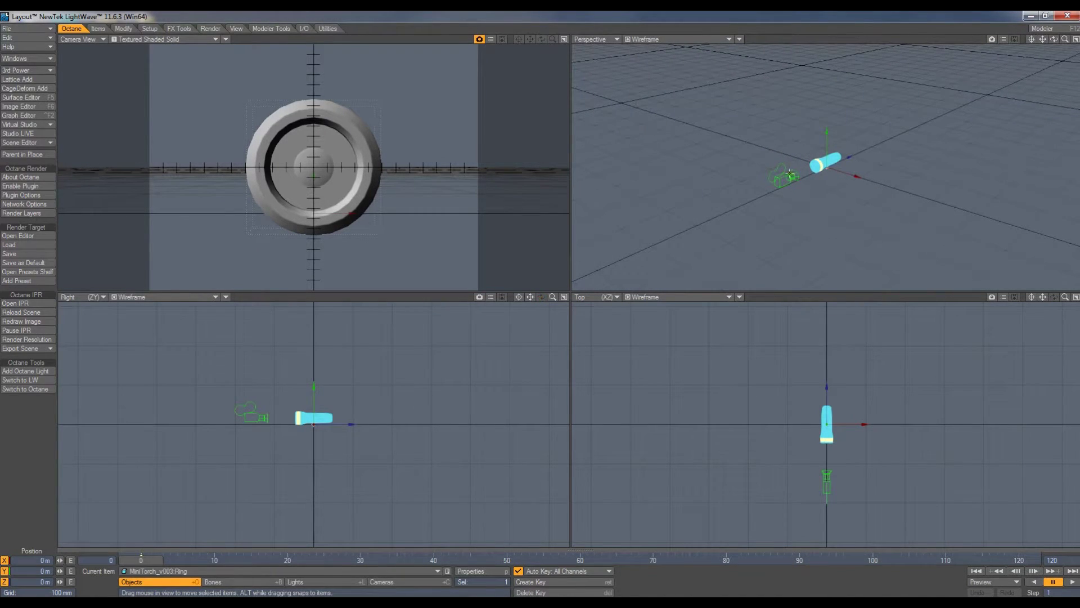
# - Set the render SubPatch level of the torch's Body object to 9
pyautogui.click(791, 174)
pyautogui.click(831, 159)
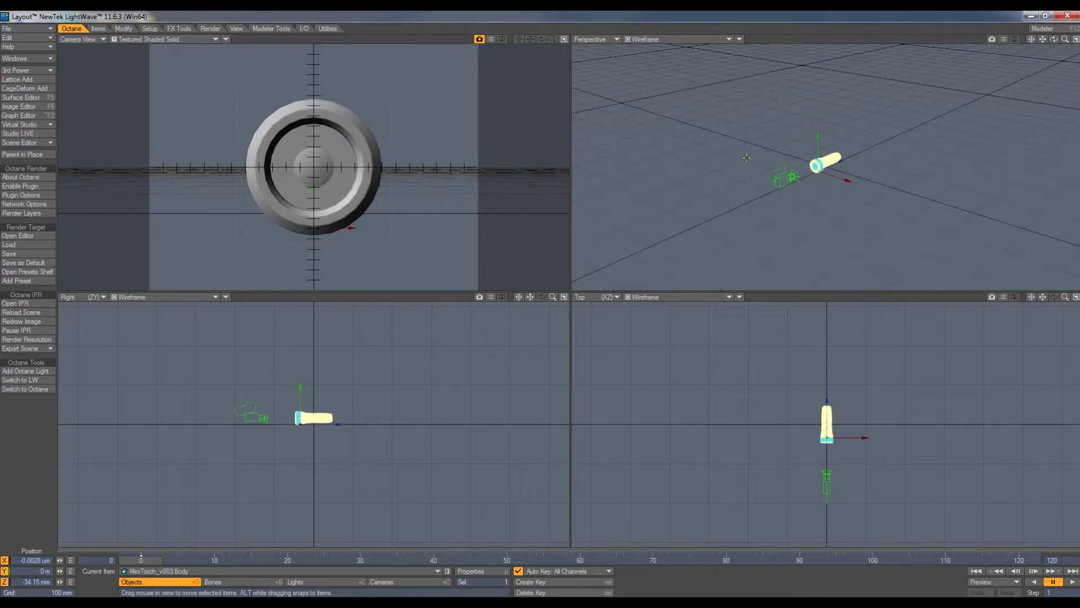
pyautogui.press('p')
pyautogui.write('9')
pyautogui.press('Return')
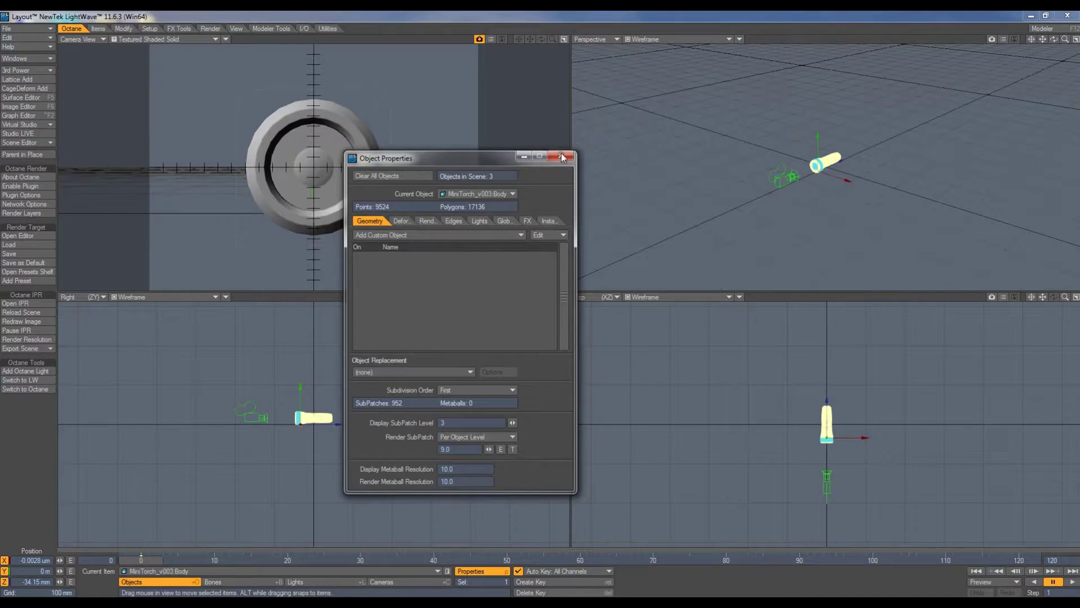
pyautogui.click(561, 156)
# - Set the render SubPatch level of the torch's Lens object and inspect the torch closely in perspective
pyautogui.click(300, 570)
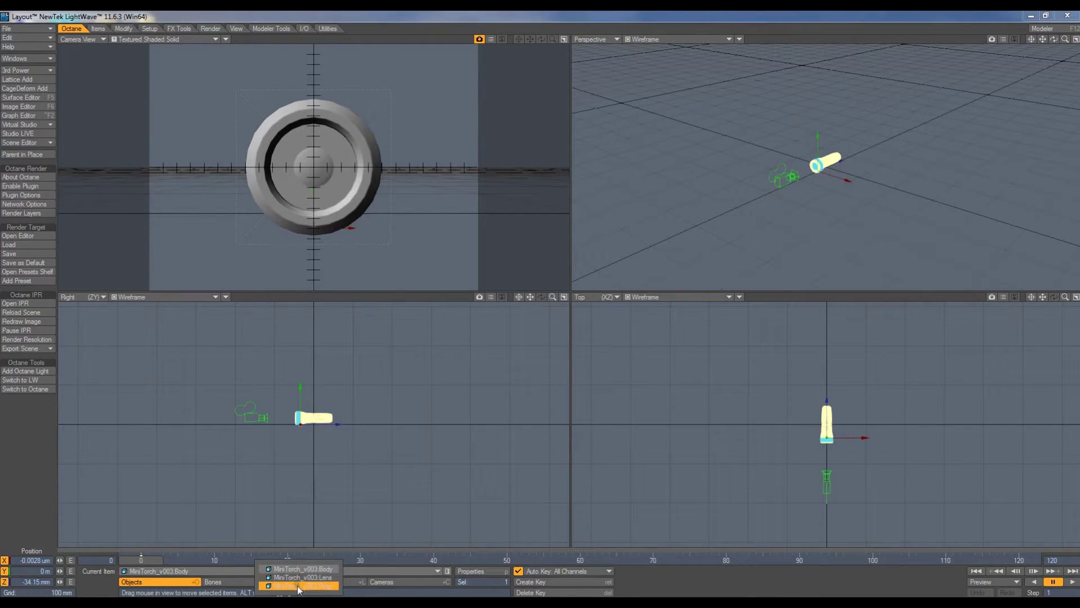
pyautogui.click(302, 577)
pyautogui.press('p')
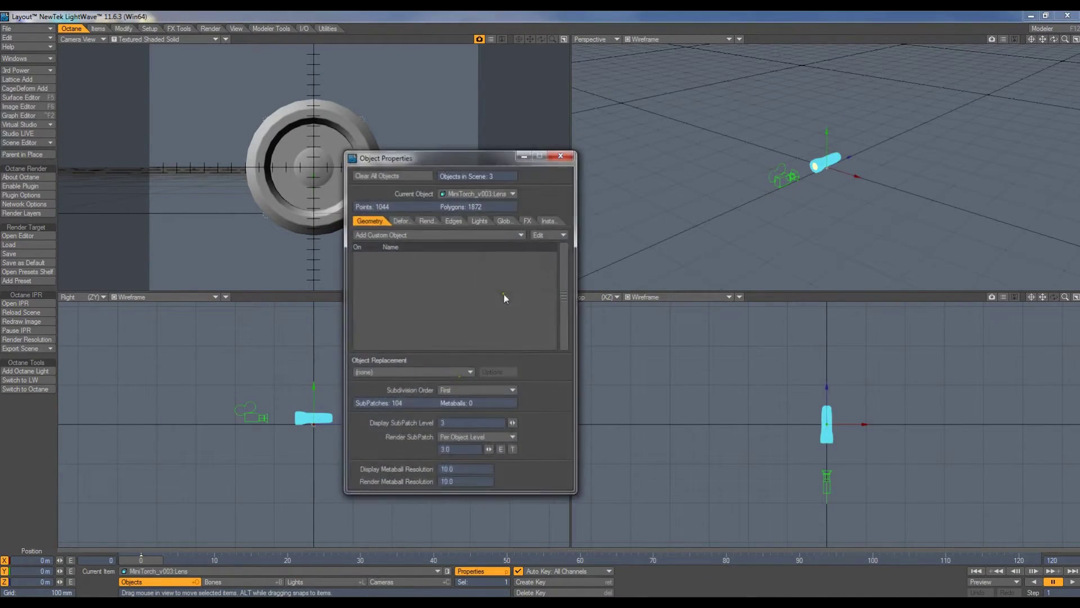
pyautogui.click(450, 449)
pyautogui.click(560, 156)
pyautogui.scroll(10, 851, 164)
pyautogui.keyDown('alt'); pyautogui.moveTo(798, 191); pyautogui.dragTo(816, 199); pyautogui.keyUp('alt')
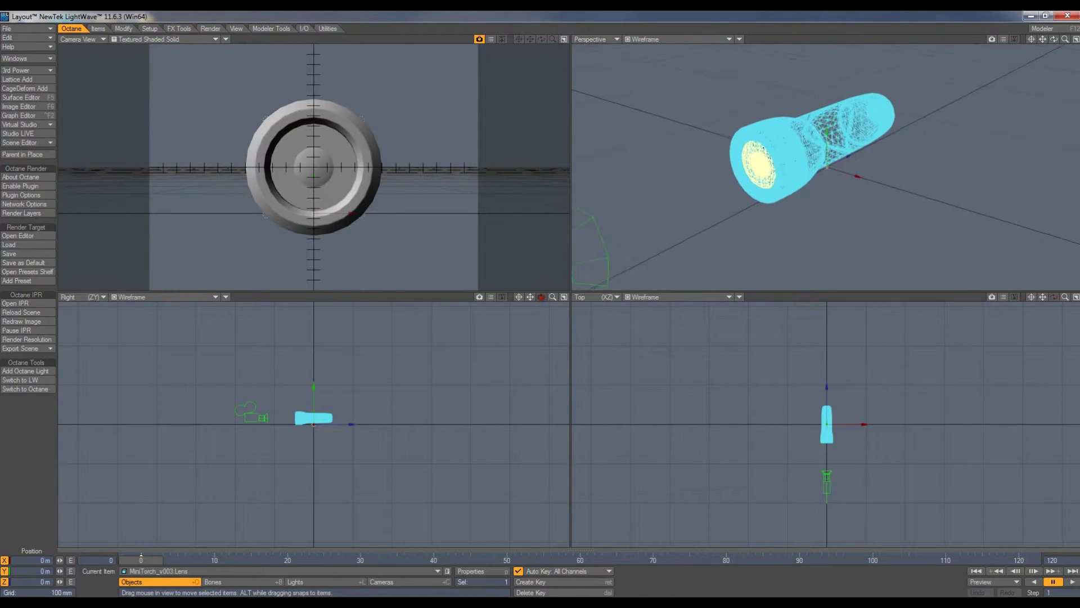
# - Preview the torch with VPR in the camera view, and set that view to Front Face Wireframe
pyautogui.click(164, 39)
pyautogui.click(129, 84)
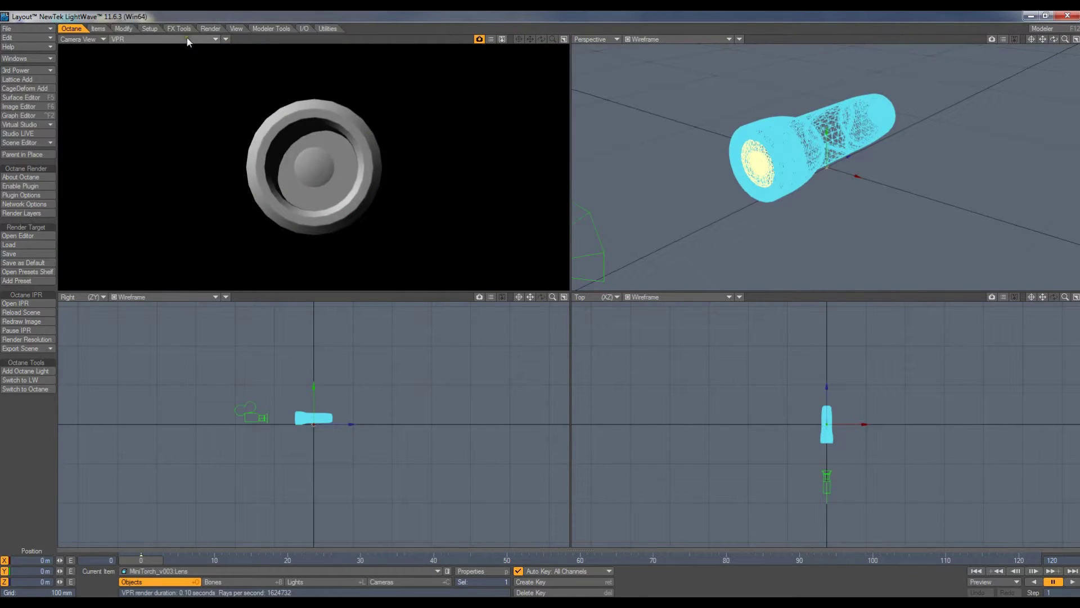
pyautogui.click(163, 39)
pyautogui.click(146, 46)
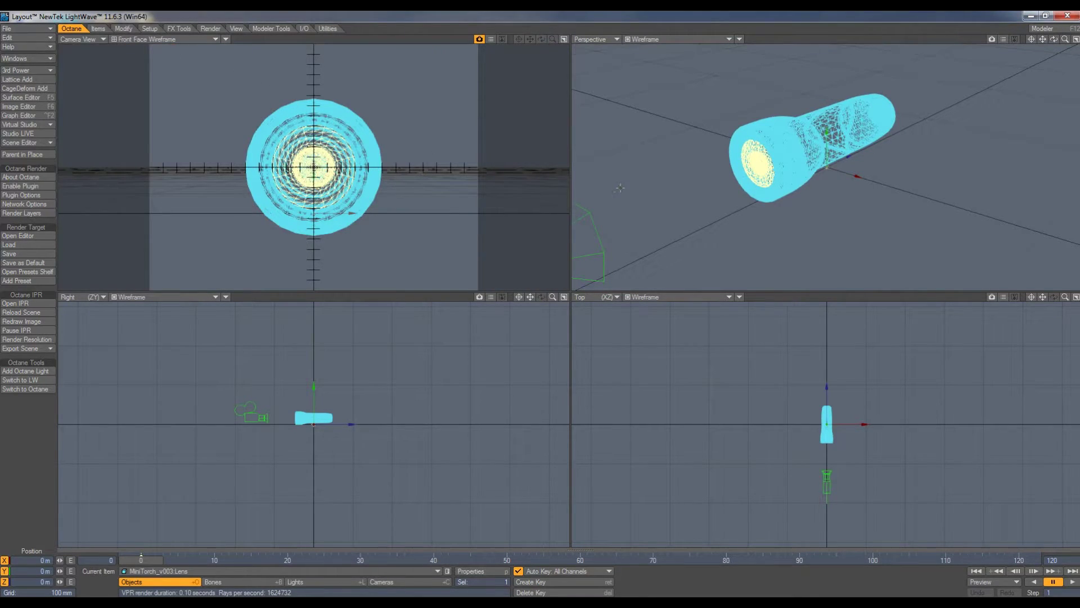
# - Rotate and move the camera to frame the torch diagonally from above, at about X 78 mm, Y 50 mm, Z -89 mm
pyautogui.click(381, 581)
pyautogui.press('y')
pyautogui.moveTo(311, 197); pyautogui.dragTo(548, 299)
pyautogui.press('t')
pyautogui.moveTo(305, 154); pyautogui.dragTo(319, 144)
pyautogui.moveTo(318, 155); pyautogui.dragTo(317, 132, button='right')
pyautogui.moveTo(317, 147); pyautogui.dragTo(308, 181)
pyautogui.press('y')
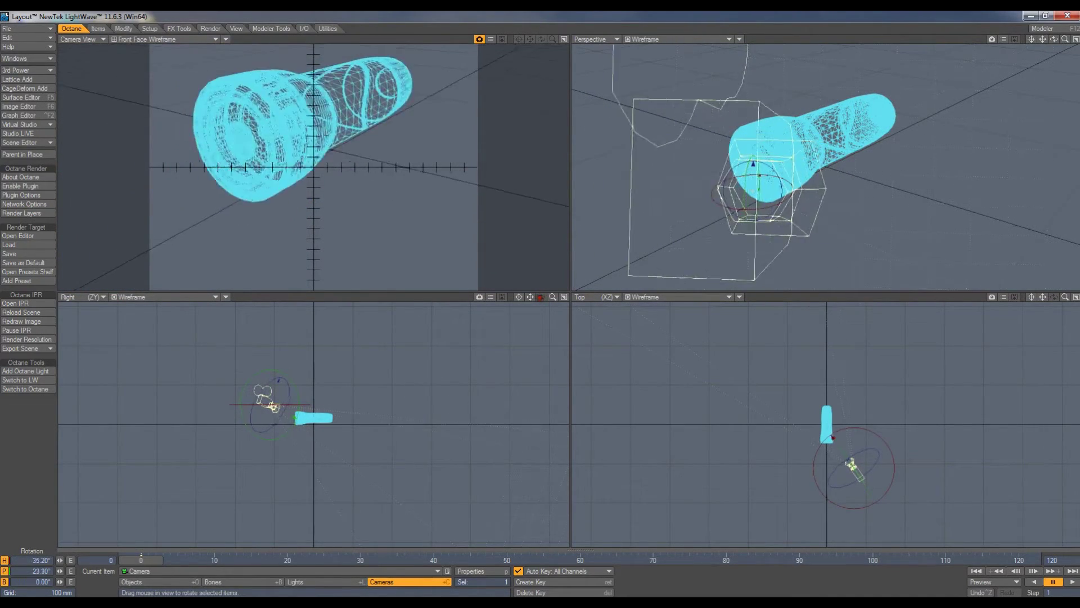
pyautogui.moveTo(355, 141); pyautogui.dragTo(340, 117)
pyautogui.press('t')
pyautogui.moveTo(345, 183); pyautogui.dragTo(335, 128)
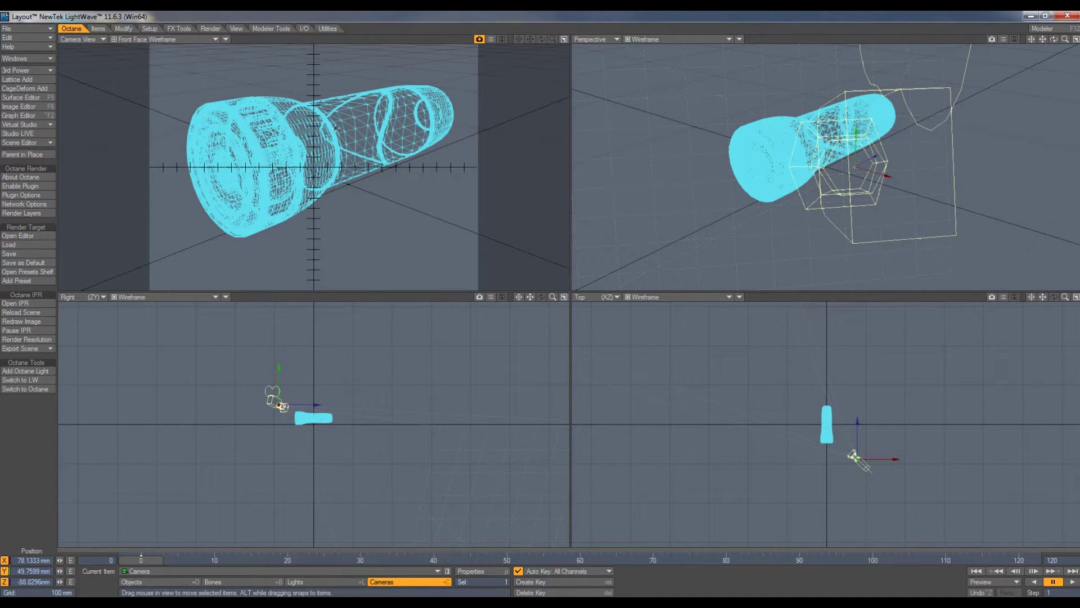
# - Set the camera's render resolution to 1920 x 1080
pyautogui.press('p')
pyautogui.click(655, 262)
pyautogui.write('1920')
pyautogui.press('Tab')
pyautogui.write('108')
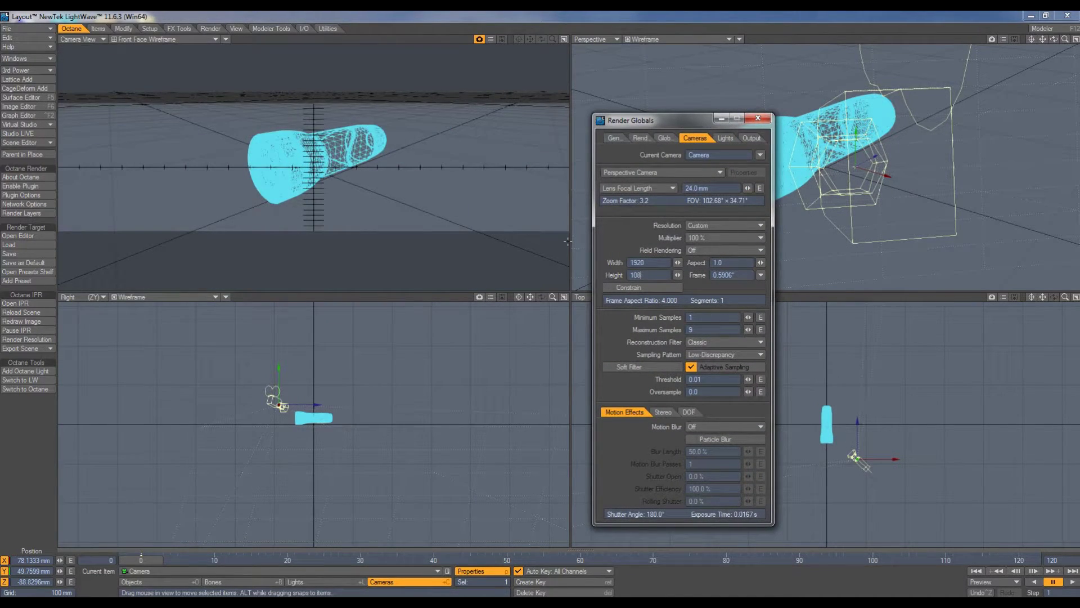
pyautogui.write('0')
pyautogui.press('Tab')
pyautogui.click(760, 119)
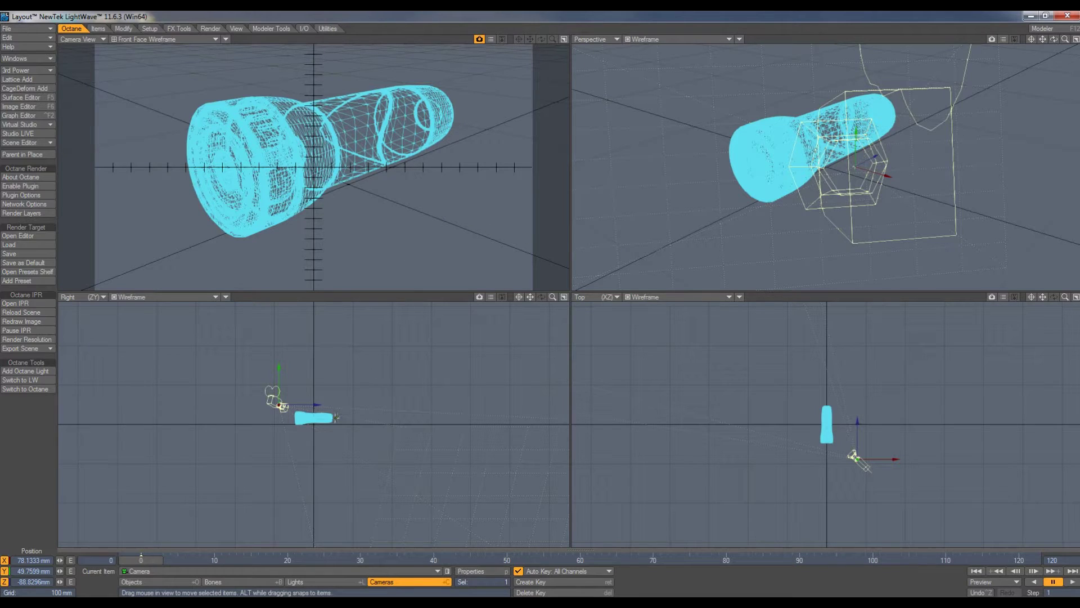
# - Make the torch's Body the parent item of the MiniTorch_v003 Lens object
pyautogui.click(329, 417)
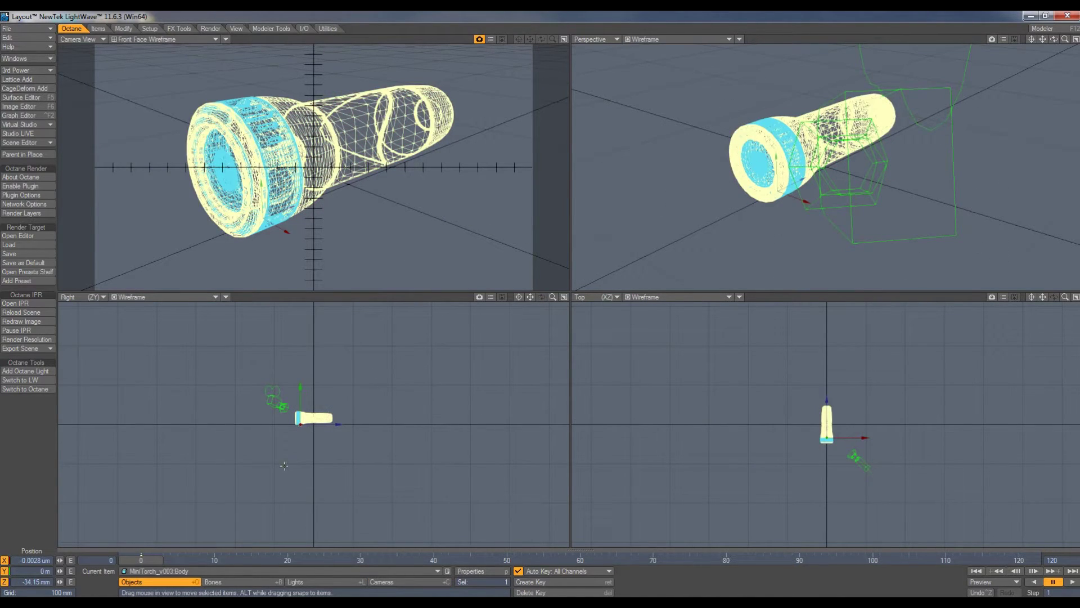
pyautogui.click(295, 572)
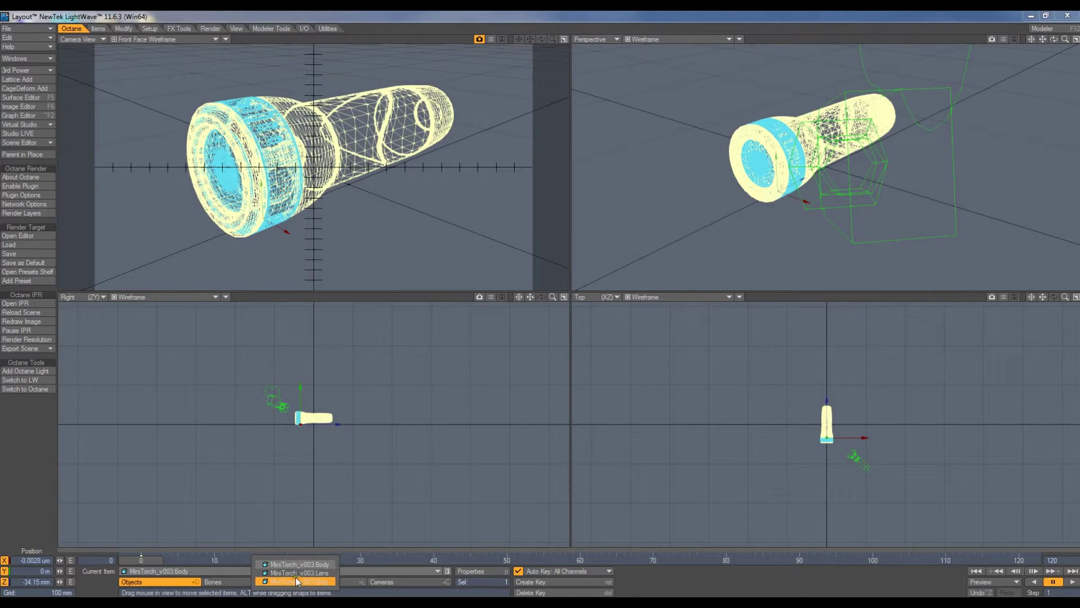
pyautogui.click(296, 572)
pyautogui.press('m')
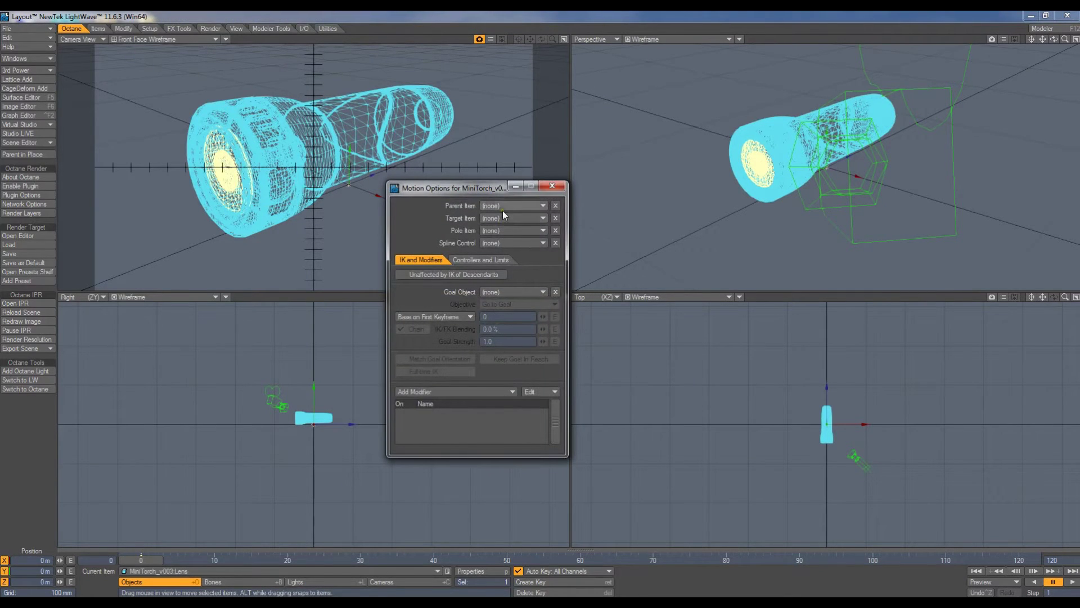
pyautogui.click(503, 206)
pyautogui.click(501, 219)
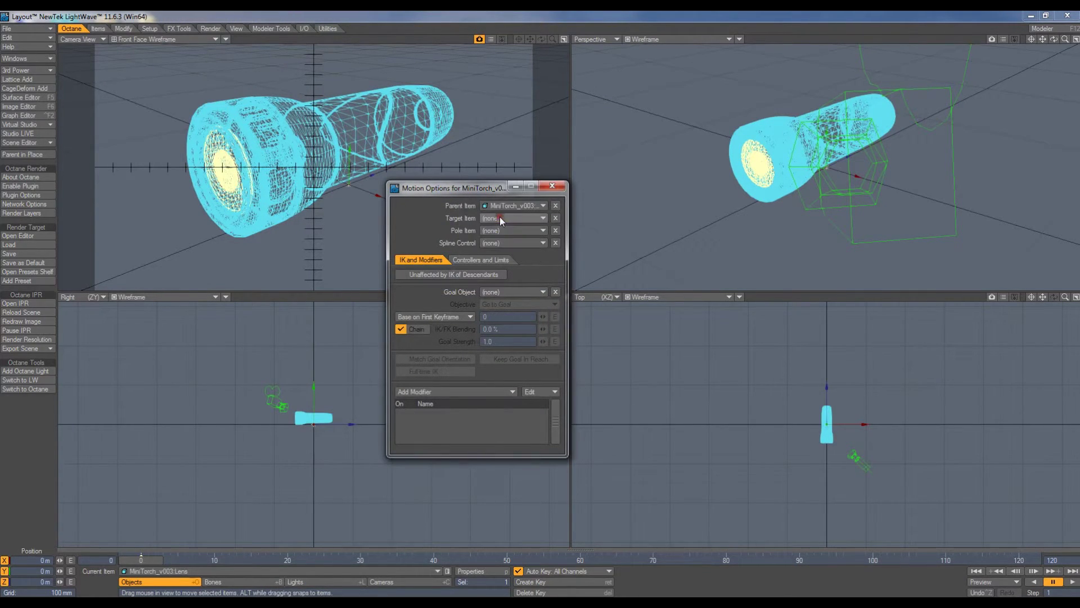
pyautogui.click(552, 186)
# - Make the torch's Body the parent item of the MiniTorch_v003 Ring object
pyautogui.click(340, 571)
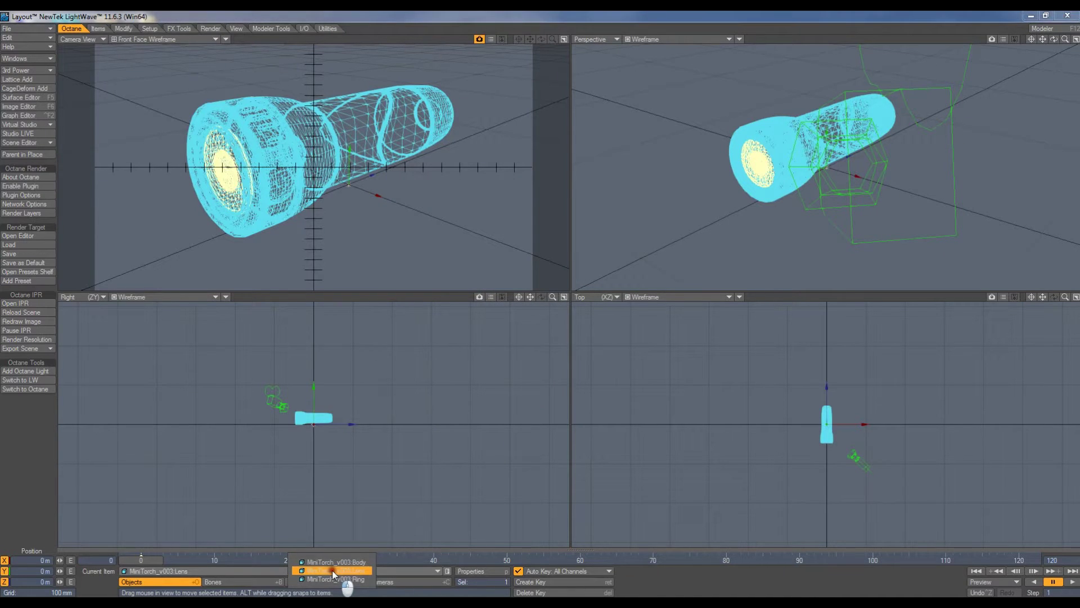
pyautogui.click(345, 583)
pyautogui.press('m')
pyautogui.click(502, 206)
pyautogui.click(501, 219)
pyautogui.click(550, 186)
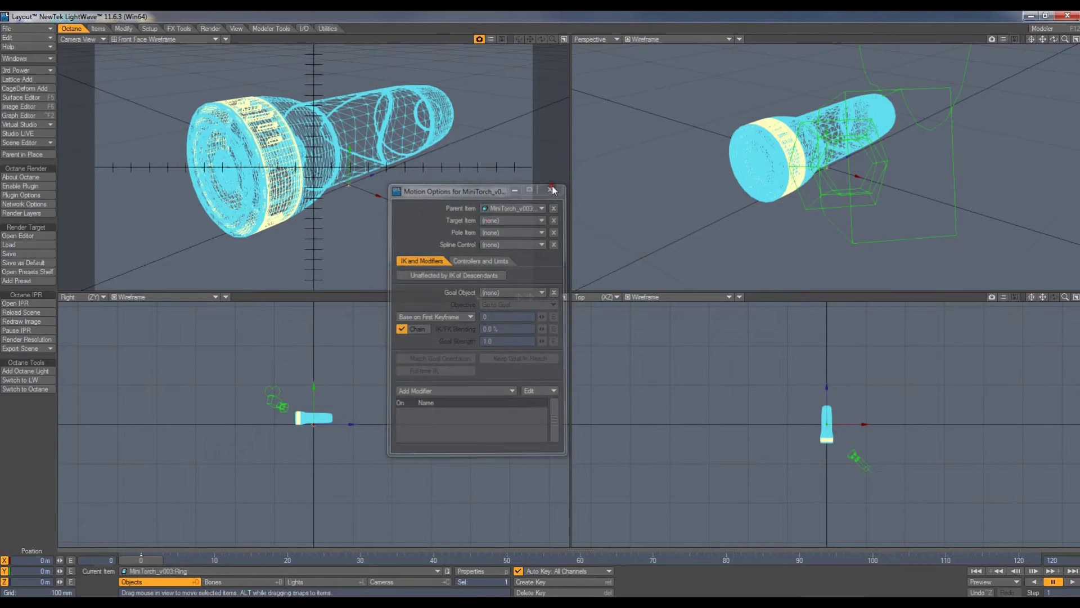
# - Rotate the torch's Body to a pitch of 3.5° and check in the side view how it rests on the ground
pyautogui.click(405, 119)
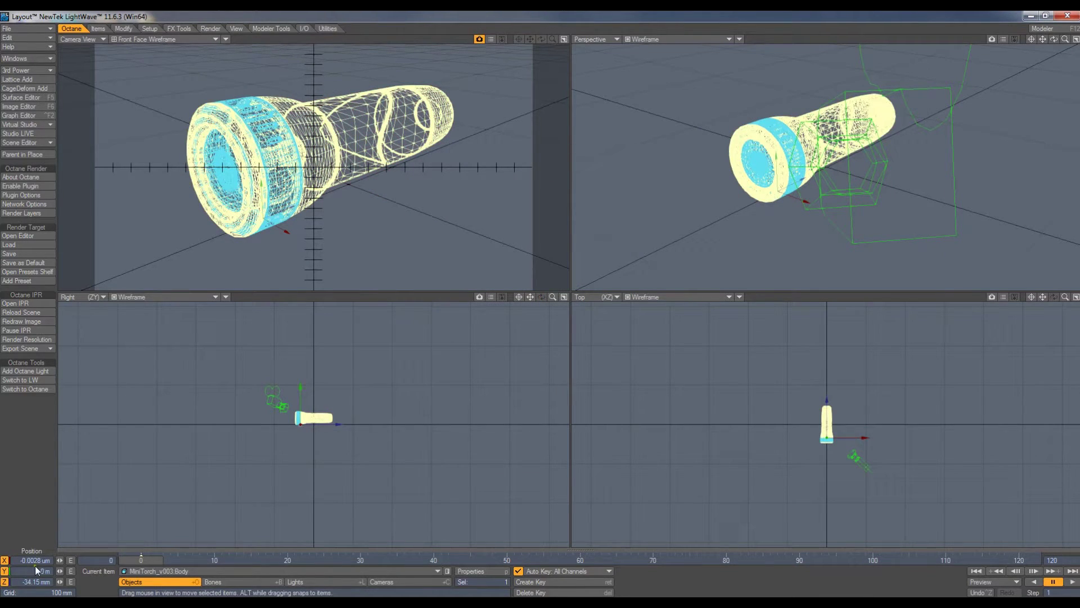
pyautogui.press('y')
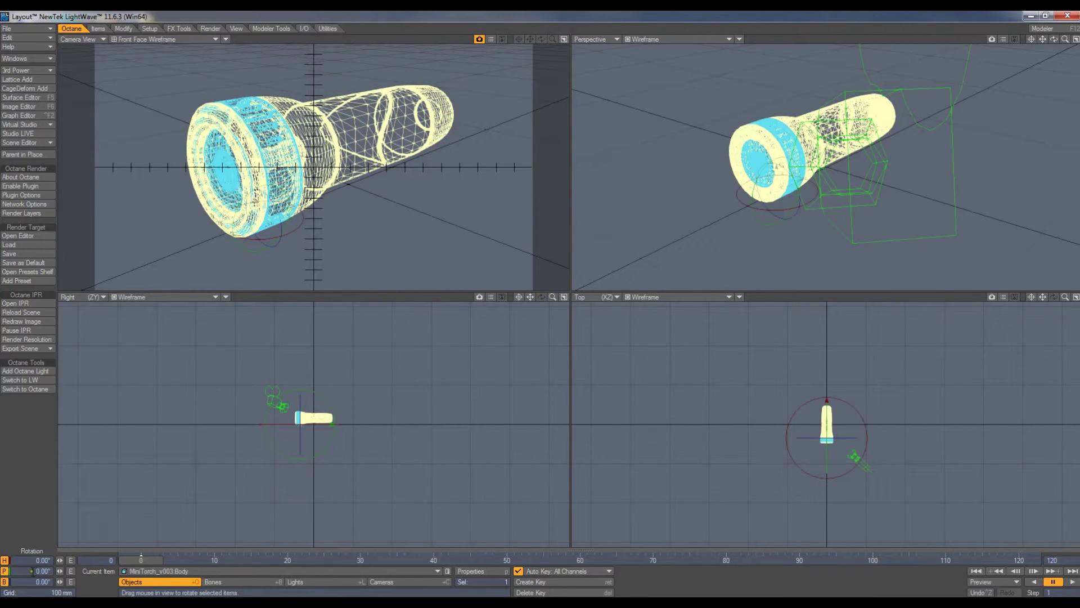
pyautogui.write('3.5')
pyautogui.press('Tab')
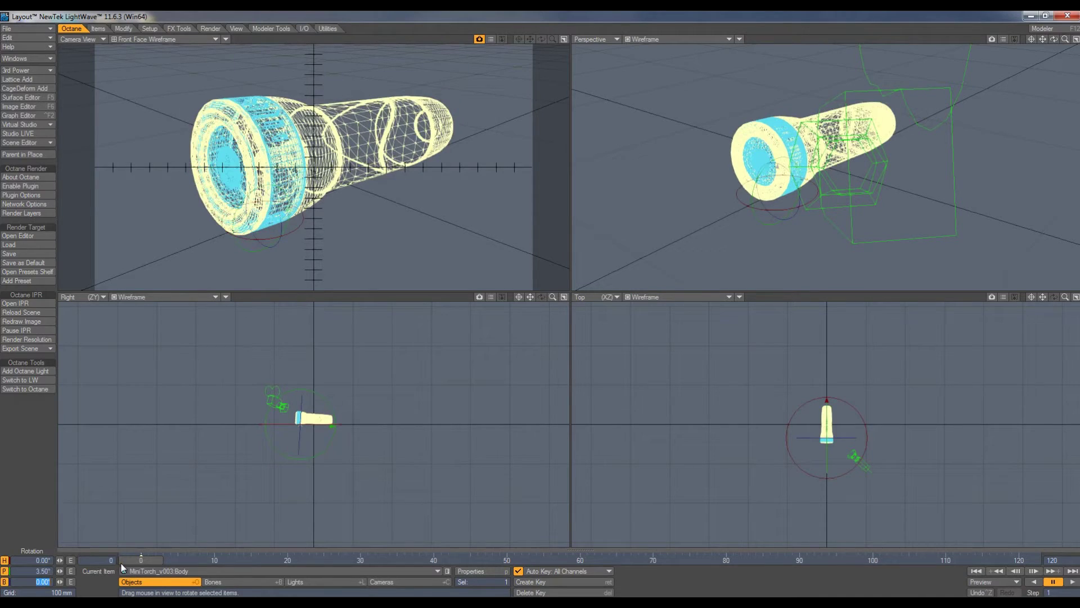
pyautogui.press('BackSpace')
pyautogui.press('t')
pyautogui.moveTo(552, 296)
pyautogui.mouseDown()
pyautogui.moveTo(562, 307)
pyautogui.moveTo(549, 293)
pyautogui.mouseUp()
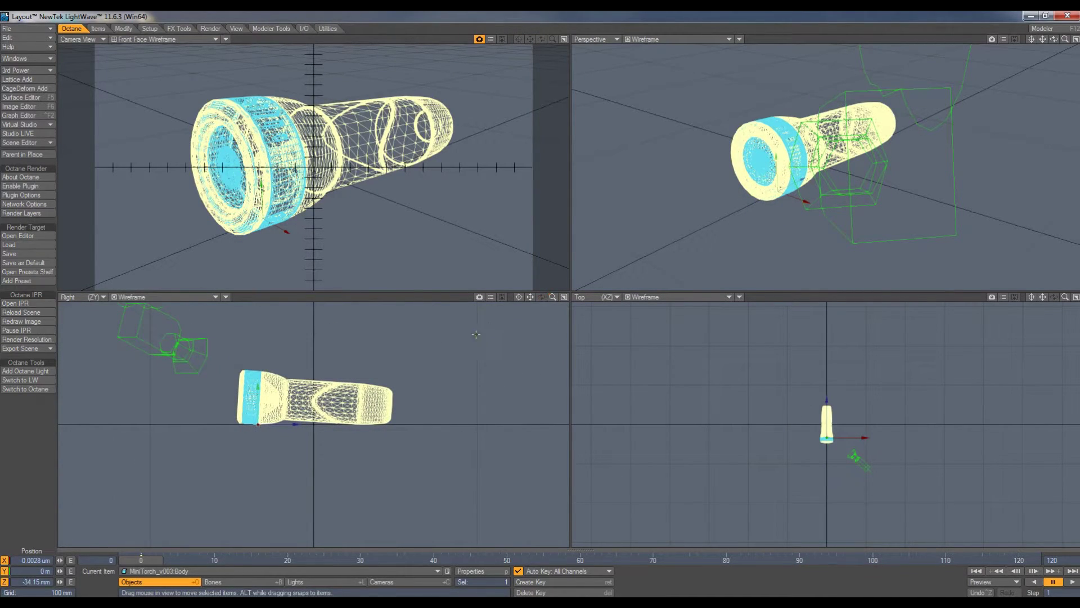
# - Move the light to about X -374 mm, Y 184 mm, Z -239 mm and aim it at the torch with heading 29.4°, pitch 37.9°
pyautogui.press('a')
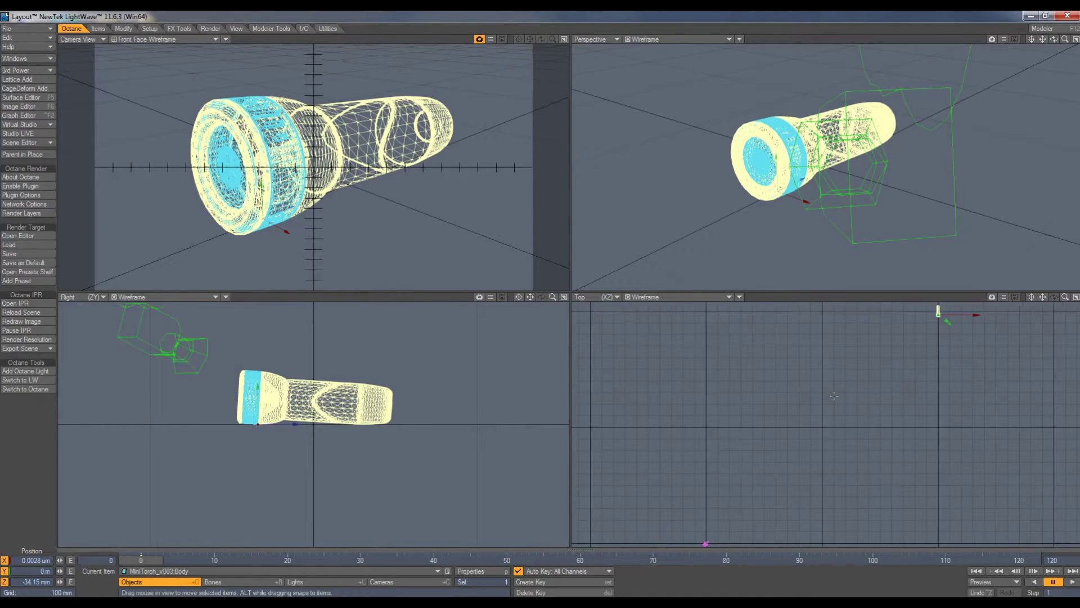
pyautogui.hotkey('shift', 'l')
pyautogui.moveTo(723, 522); pyautogui.dragTo(911, 317)
pyautogui.moveTo(552, 296); pyautogui.dragTo(455, 303)
pyautogui.moveTo(345, 328); pyautogui.dragTo(345, 387)
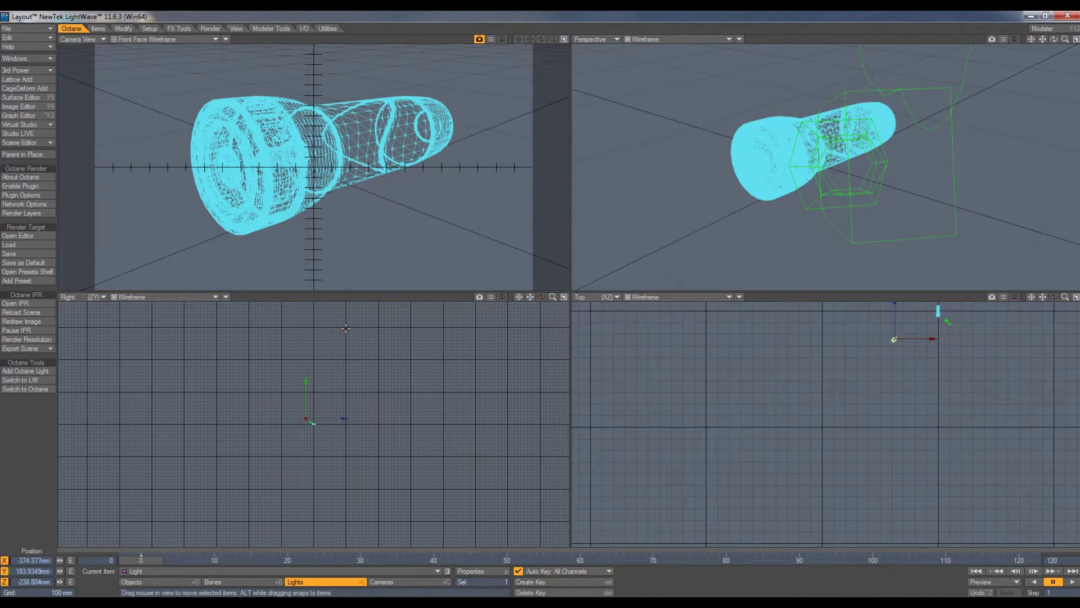
pyautogui.press('a')
pyautogui.press('a')
pyautogui.press('y')
pyautogui.keyDown('ctrl'); pyautogui.keyDown('alt'); pyautogui.moveTo(951, 123); pyautogui.dragTo(888, 167); pyautogui.keyUp('alt'); pyautogui.keyUp('ctrl')
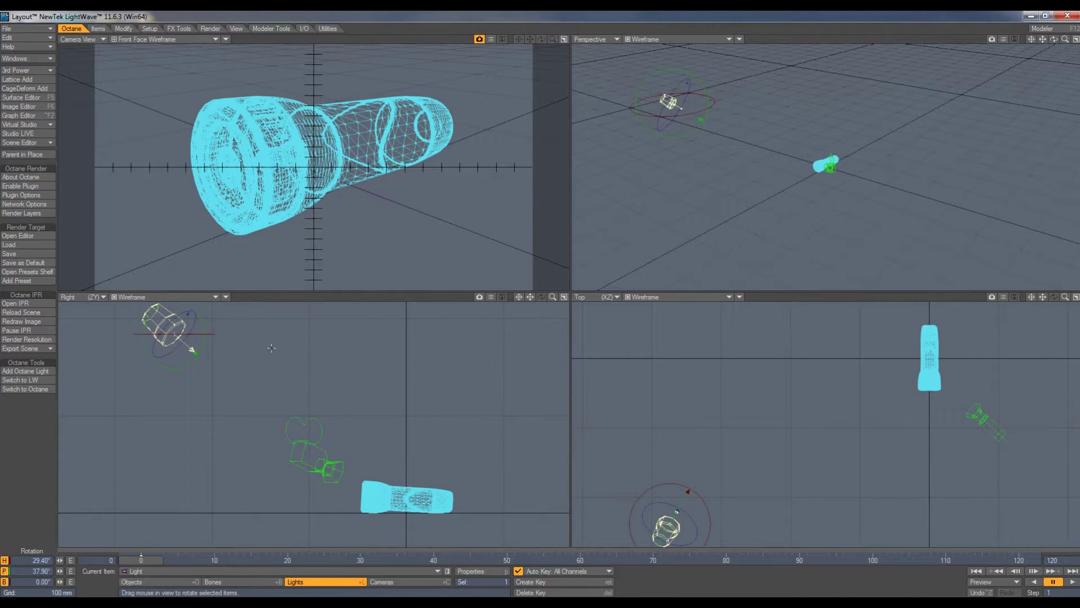
# - Enable radiosity with Use Transparency and Use Gradients in the global illumination render settings
pyautogui.click(209, 28)
pyautogui.click(24, 176)
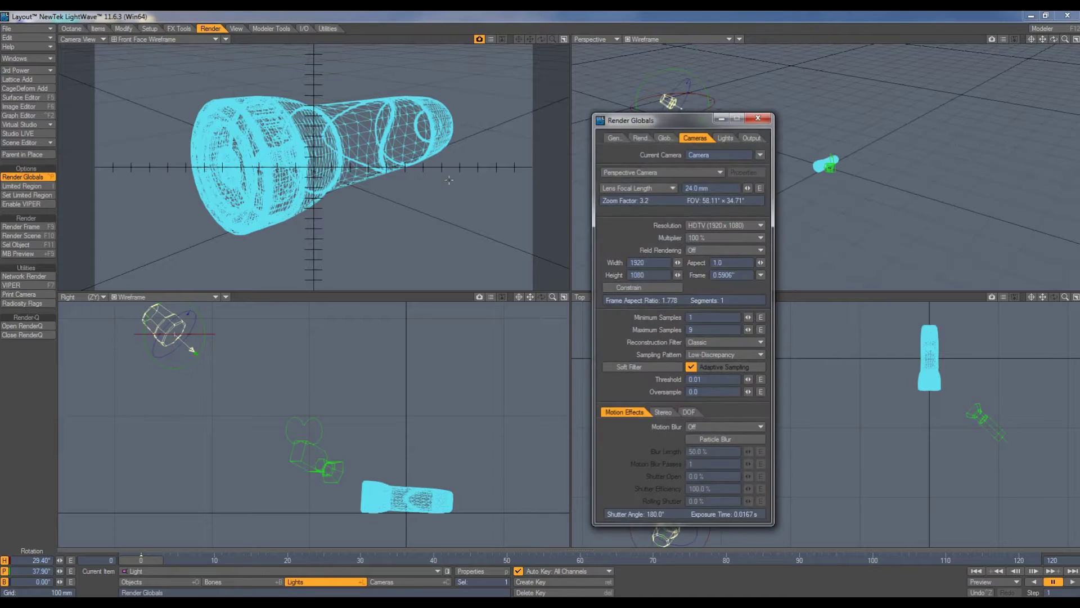
pyautogui.click(639, 138)
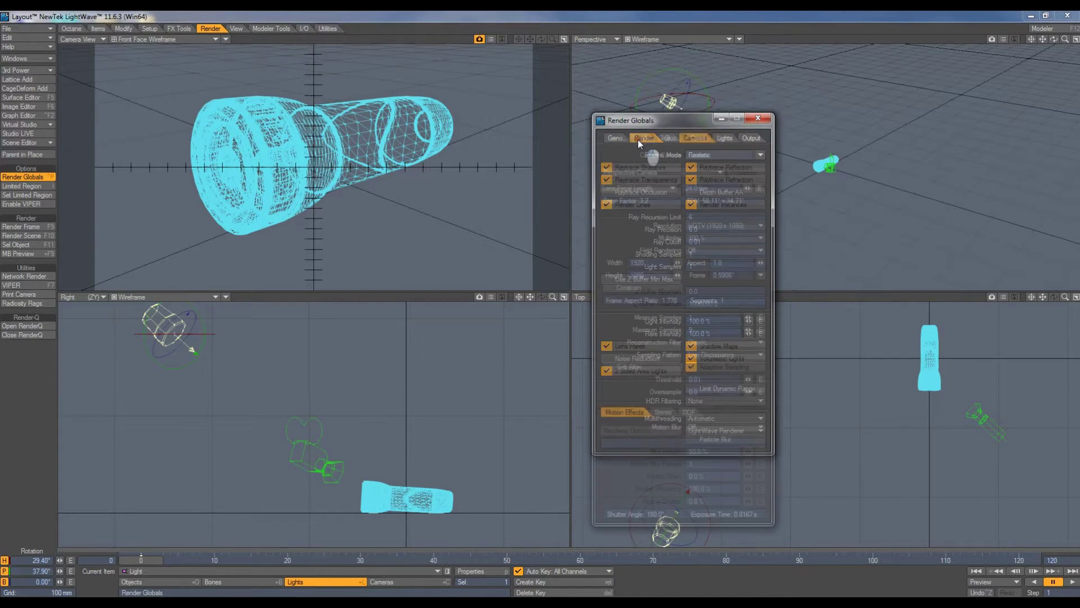
pyautogui.click(674, 137)
pyautogui.click(607, 154)
pyautogui.click(603, 180)
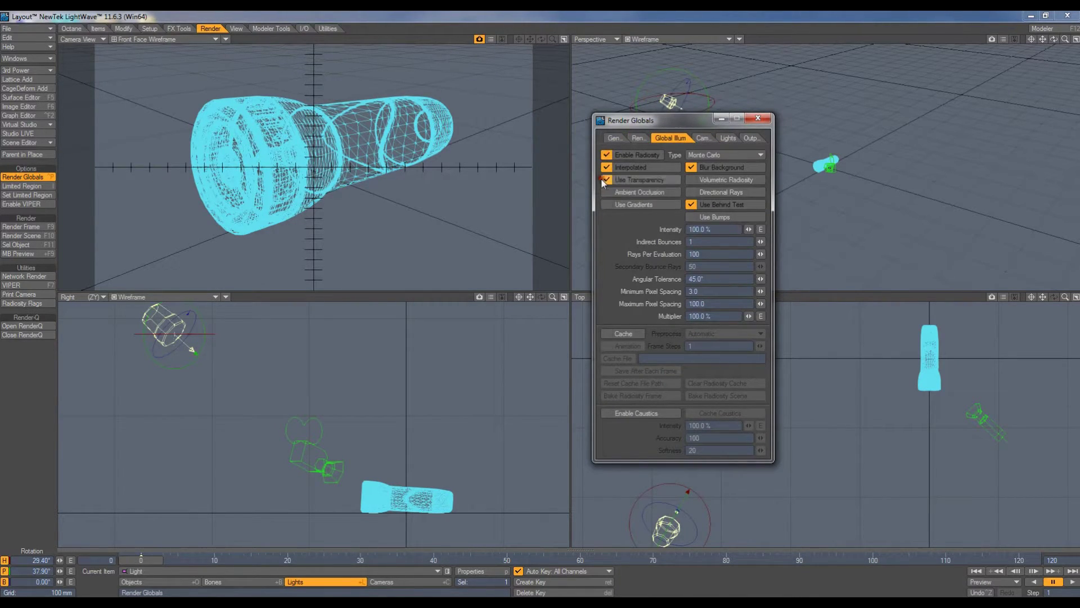
pyautogui.click(605, 204)
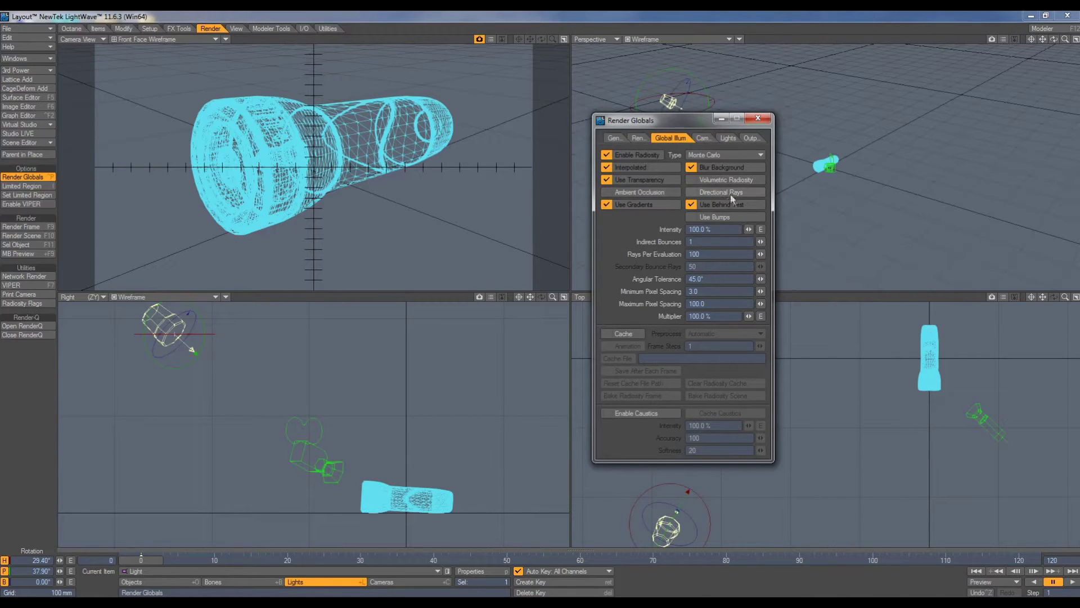
pyautogui.click(757, 118)
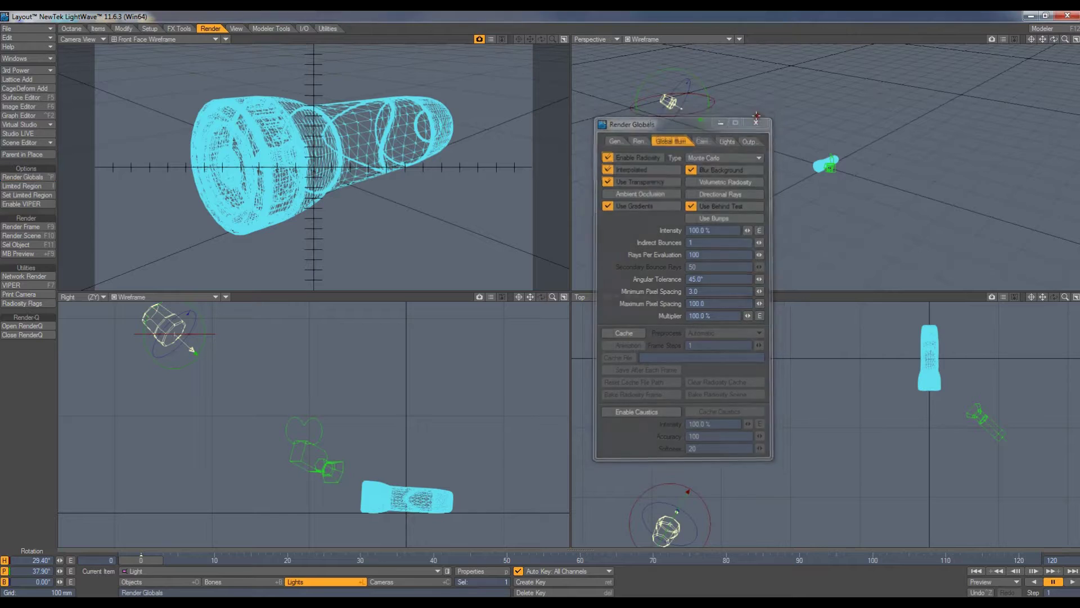
# - Set the scene's backdrop color to white (255, 255, 255)
pyautogui.hotkey('ctrl', 'F5')
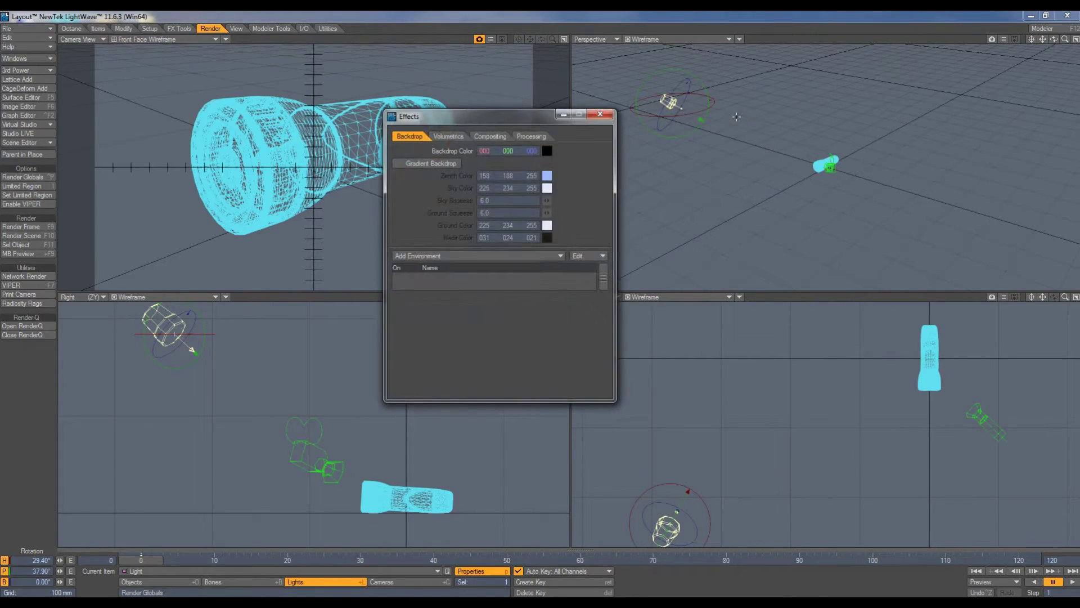
pyautogui.click(546, 150)
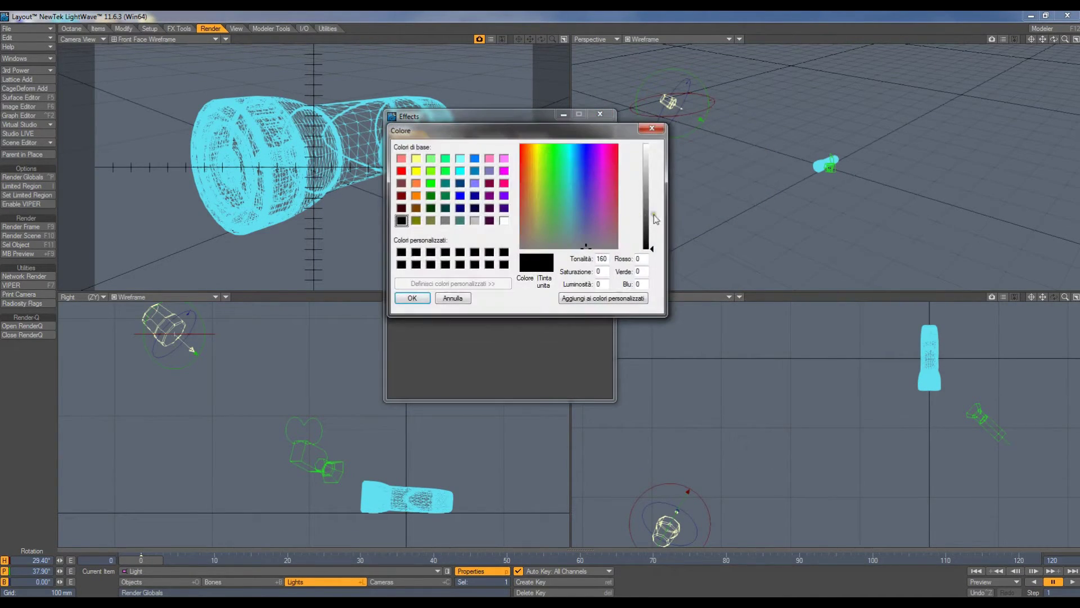
pyautogui.click(504, 220)
pyautogui.click(413, 298)
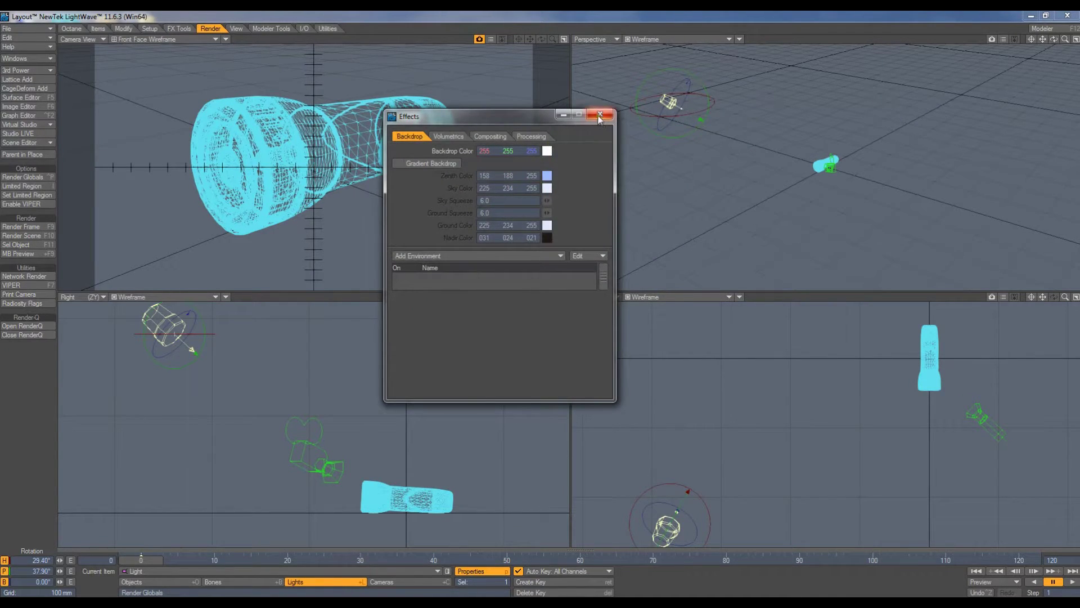
pyautogui.click(600, 114)
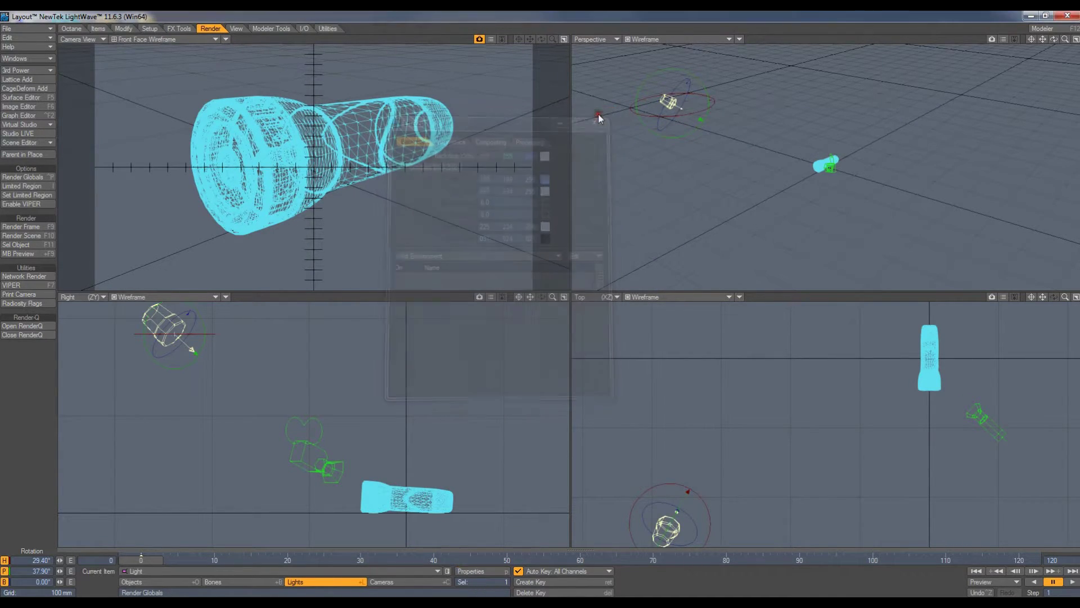
# - Change the camera type to Classic Camera and set its antialiasing to Classic, Enhanced Low
pyautogui.click(309, 442)
pyautogui.click(474, 571)
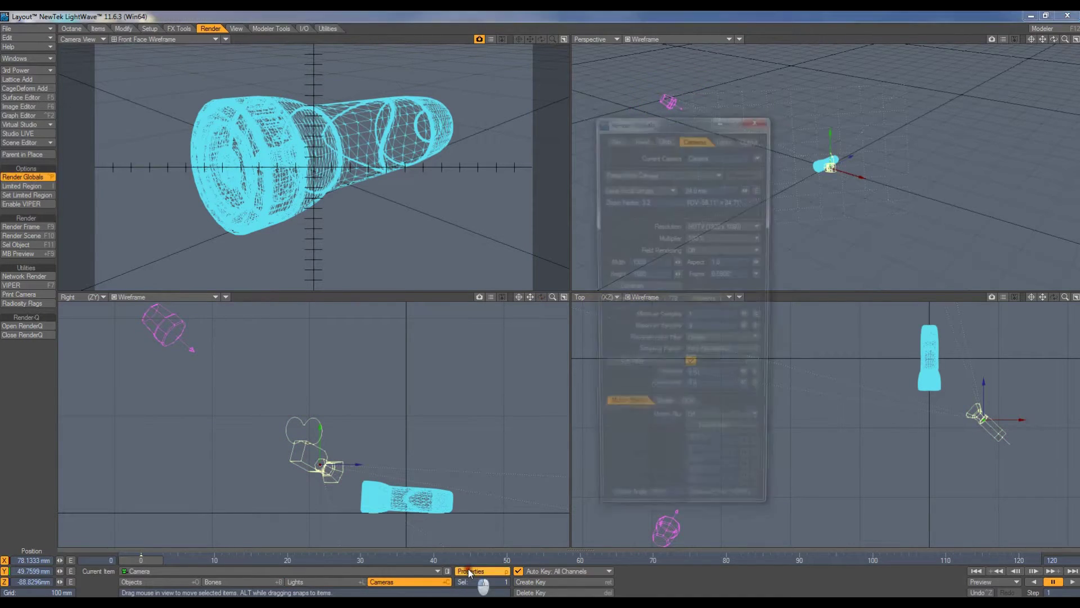
pyautogui.click(636, 170)
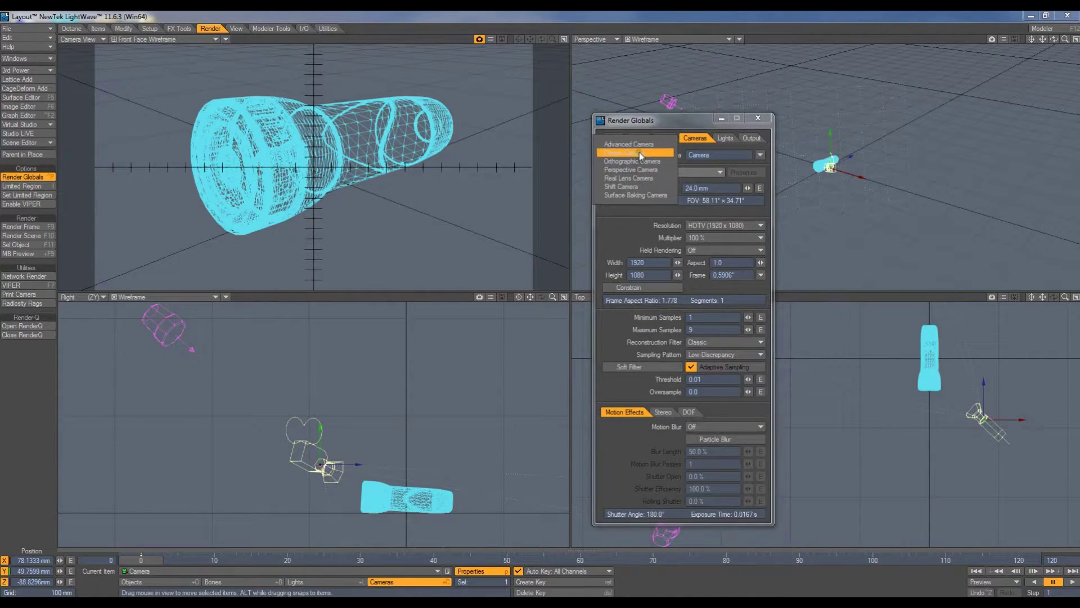
pyautogui.click(639, 152)
pyautogui.click(714, 318)
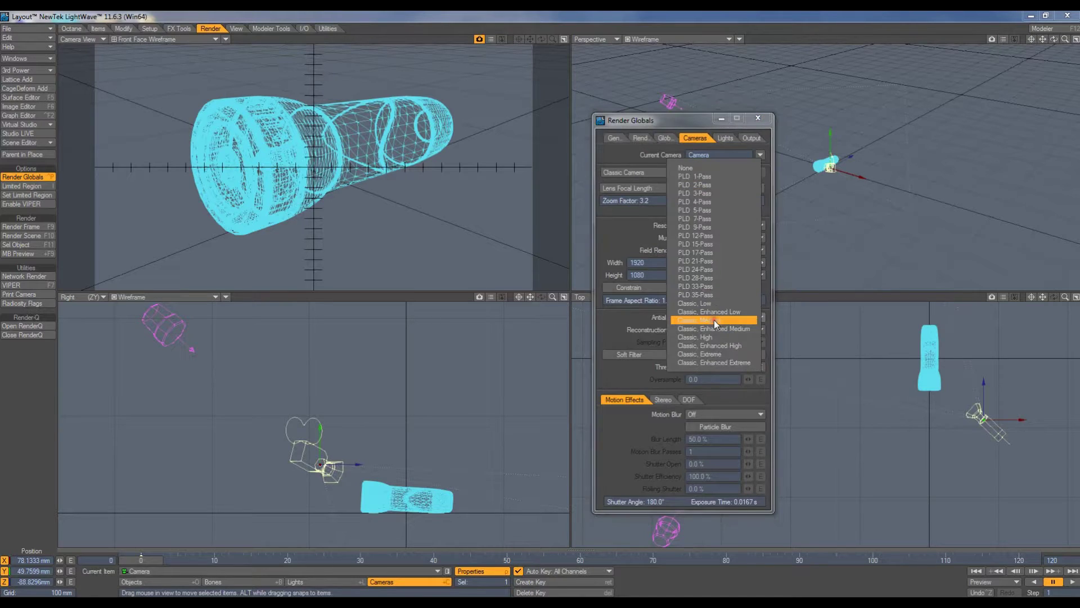
pyautogui.click(714, 313)
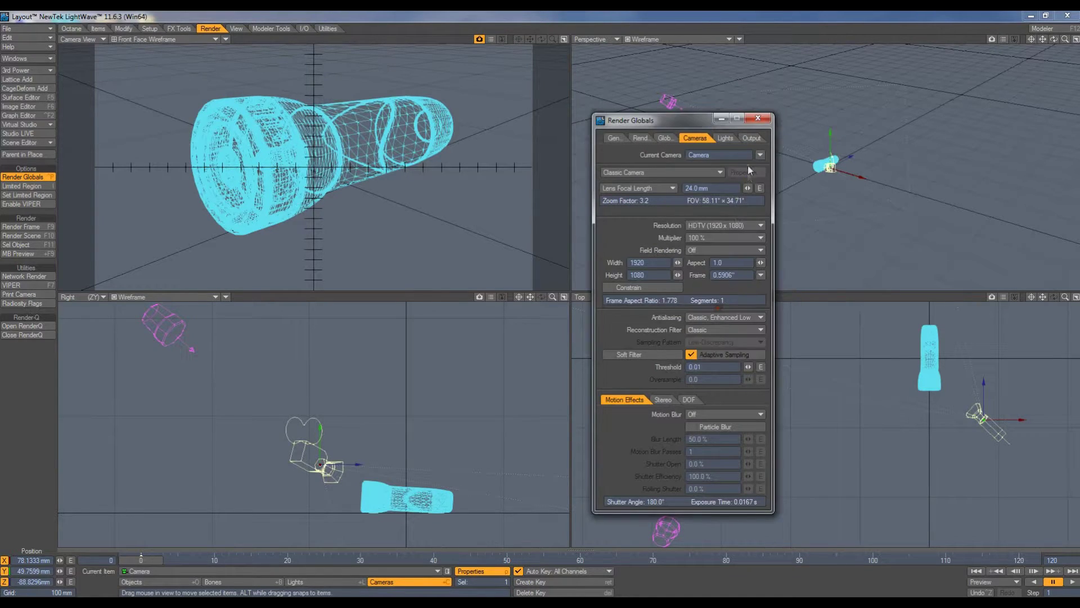
pyautogui.click(759, 118)
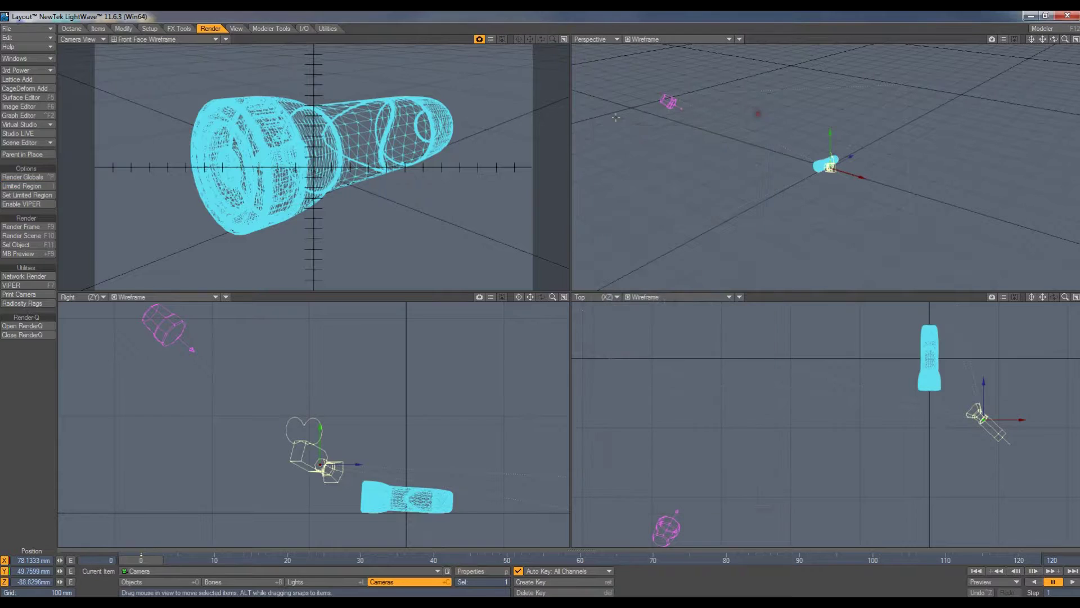
# - Set the light's intensity to 0%
pyautogui.click(176, 319)
pyautogui.press('y')
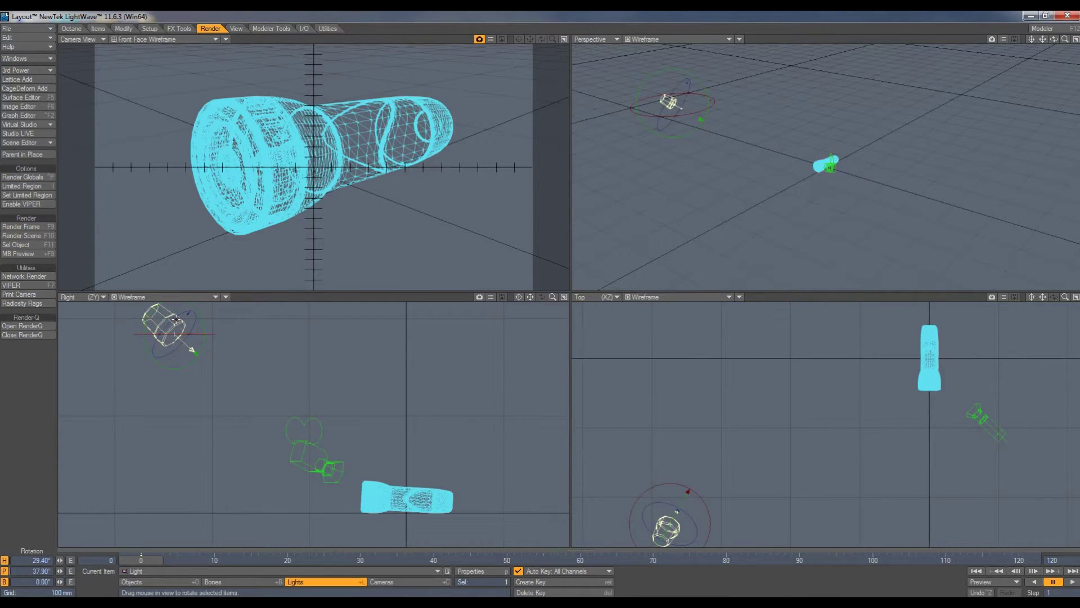
pyautogui.hotkey('ctrl', 'p')
pyautogui.moveTo(723, 234); pyautogui.dragTo(673, 243)
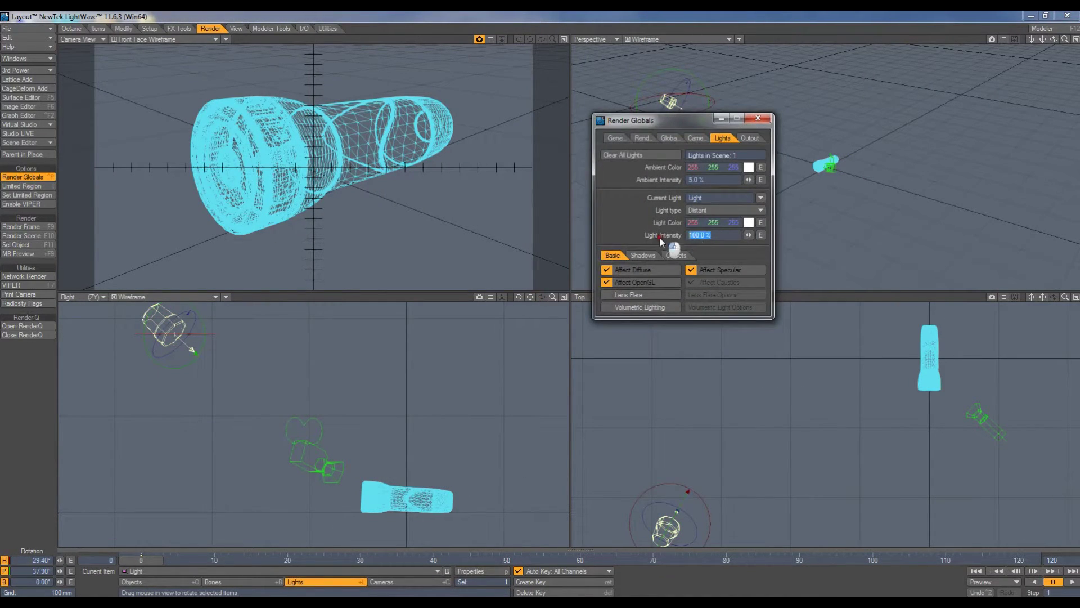
pyautogui.write('0')
pyautogui.press('Return')
pyautogui.click(758, 117)
# - Load the MiniTorch_Set.lwo object into the scene and frame the whole set in the top view
pyautogui.press('+')
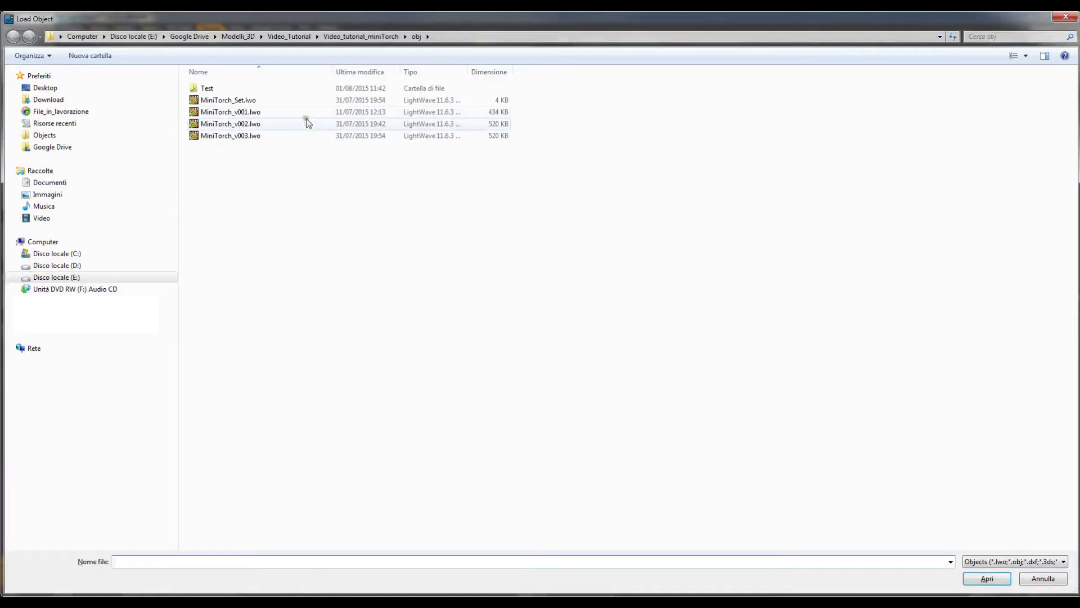
pyautogui.doubleClick(230, 101)
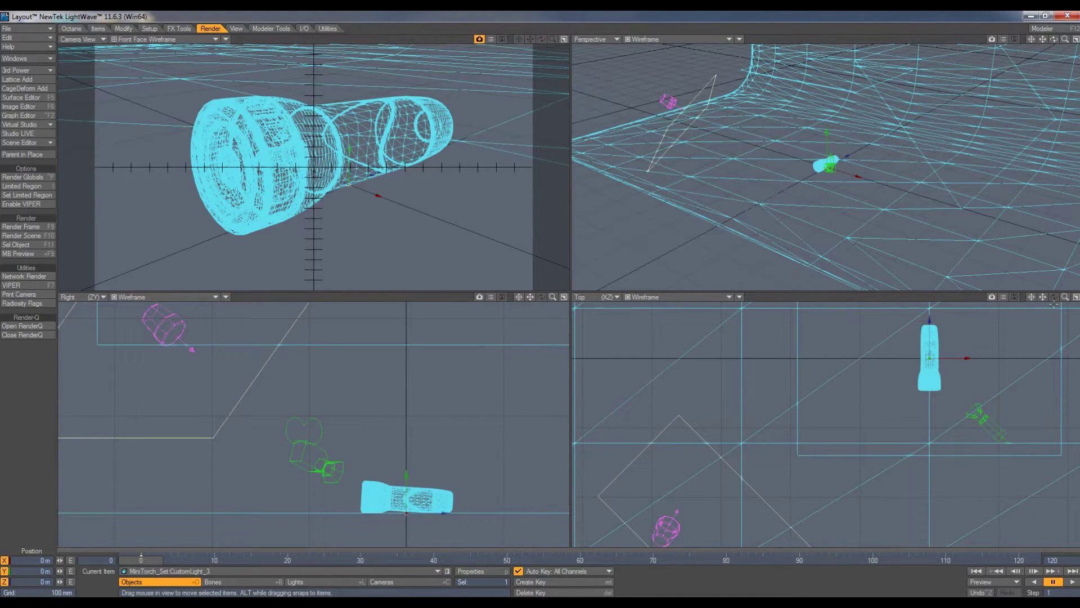
pyautogui.moveTo(1065, 296); pyautogui.dragTo(541, 296)
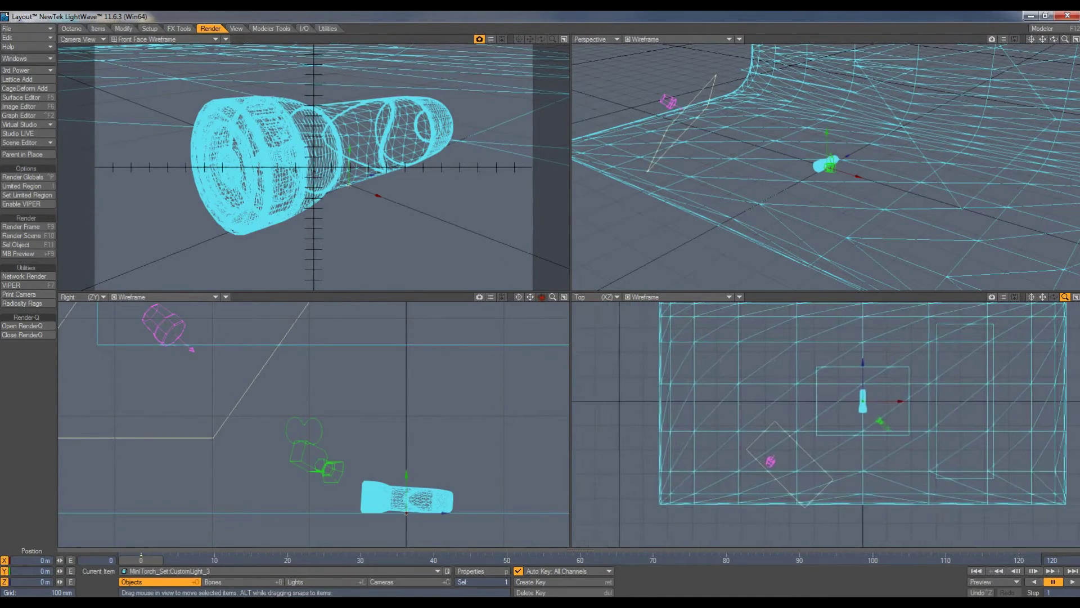
pyautogui.moveTo(1043, 297); pyautogui.dragTo(1001, 312)
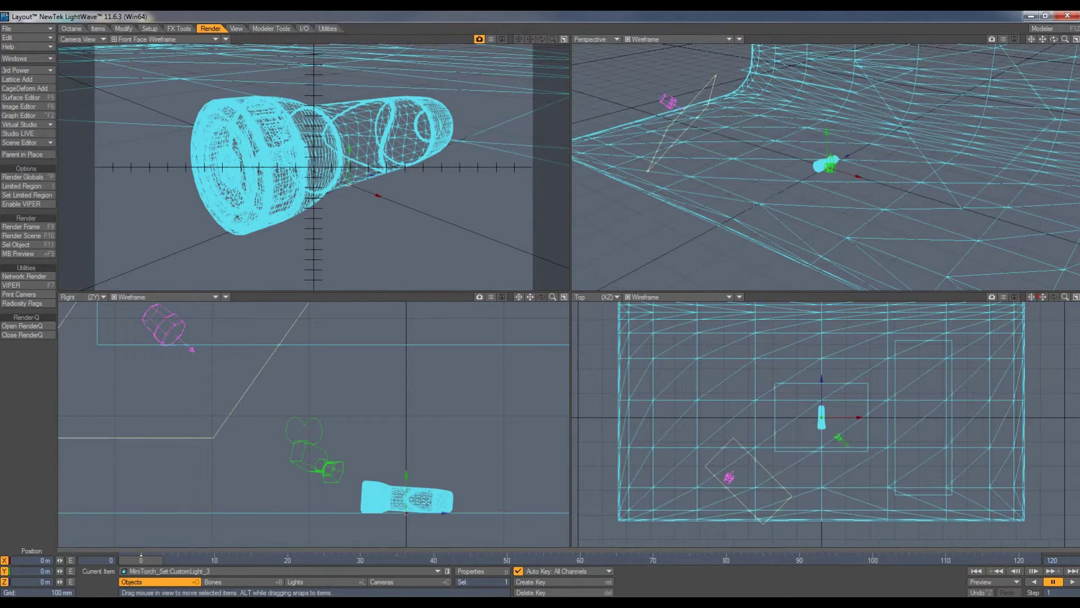
# - Preview the camera view with VPR and move the set's Plane object to about X -264 mm, Z -34 mm
pyautogui.click(169, 39)
pyautogui.click(140, 78)
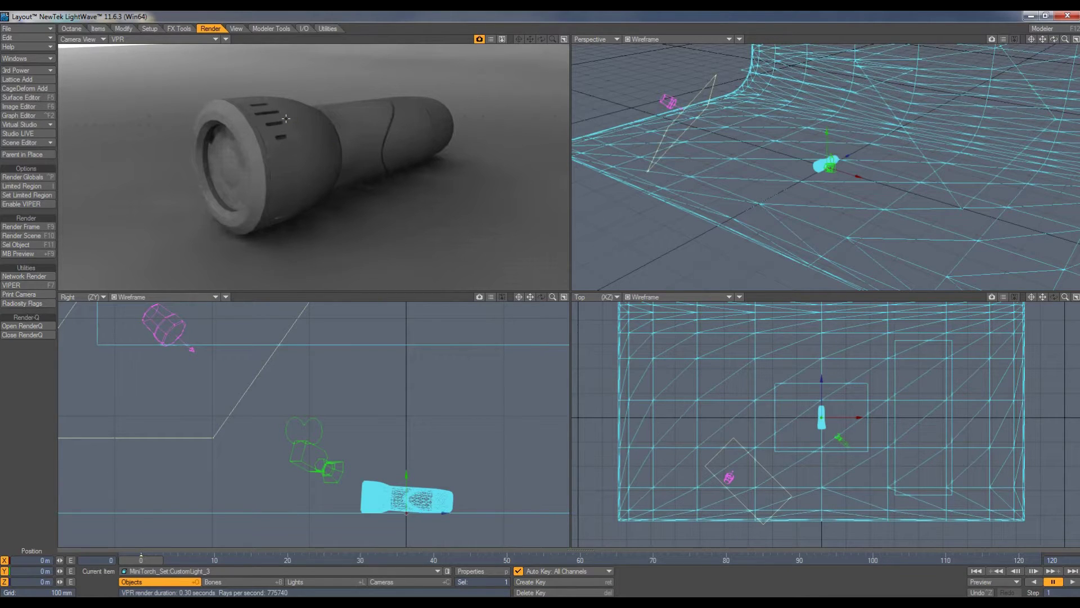
pyautogui.click(747, 166)
pyautogui.moveTo(843, 183); pyautogui.dragTo(754, 150)
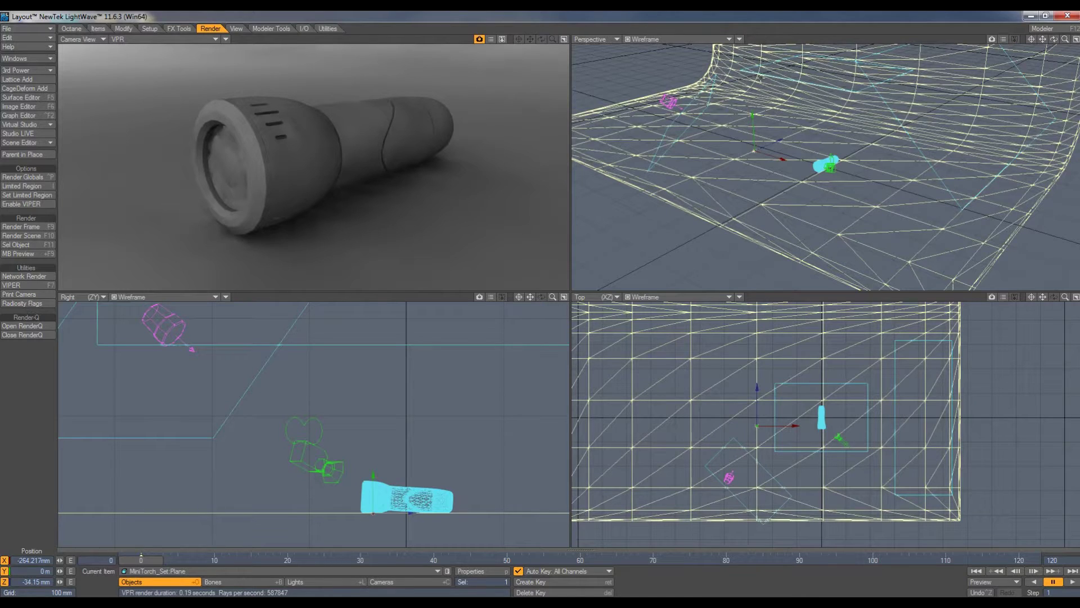
# - Set the MiniTorch_Set Light_1 surface's diffuse to 0% and luminosity to 100%
pyautogui.click(25, 97)
pyautogui.moveTo(350, 86); pyautogui.dragTo(730, 79)
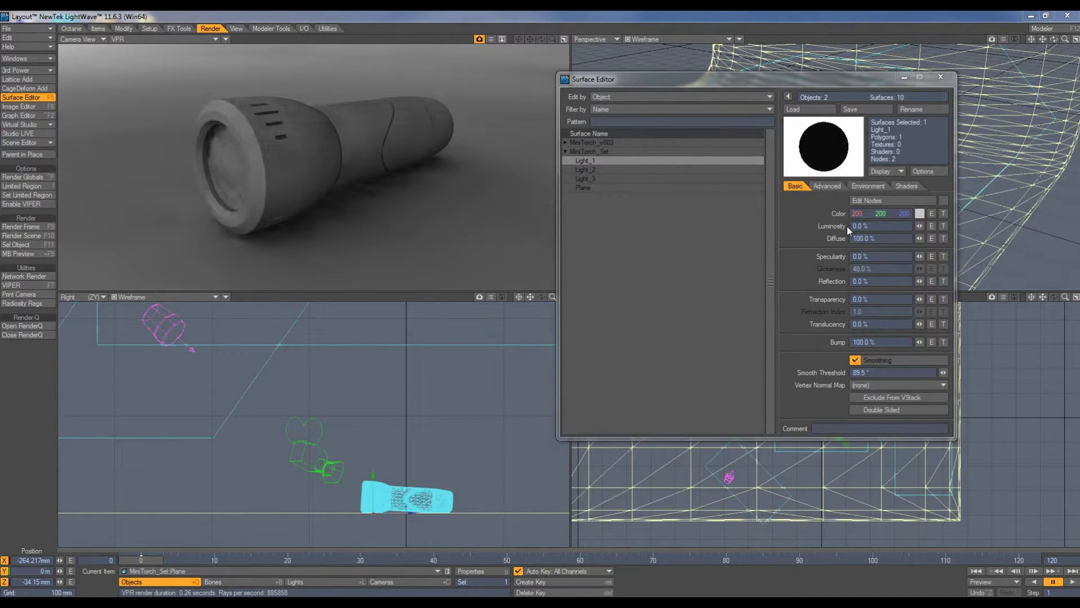
pyautogui.moveTo(879, 238); pyautogui.dragTo(830, 224)
pyautogui.write('0')
pyautogui.write('100')
pyautogui.click(875, 256)
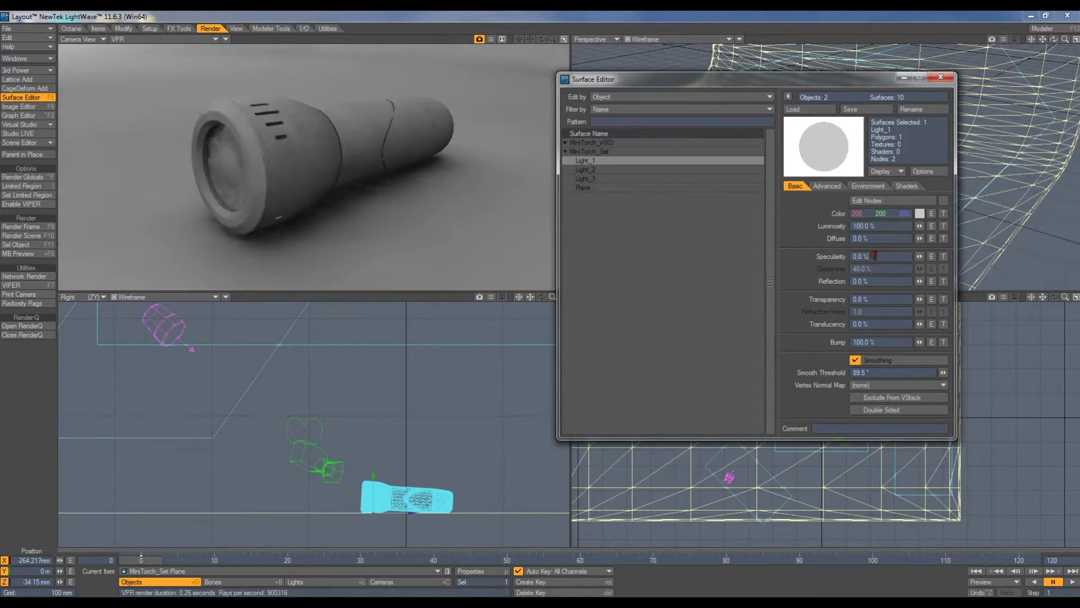
# - Set the Light_2 surface's diffuse to 0% and its luminosity to 350%
pyautogui.click(603, 168)
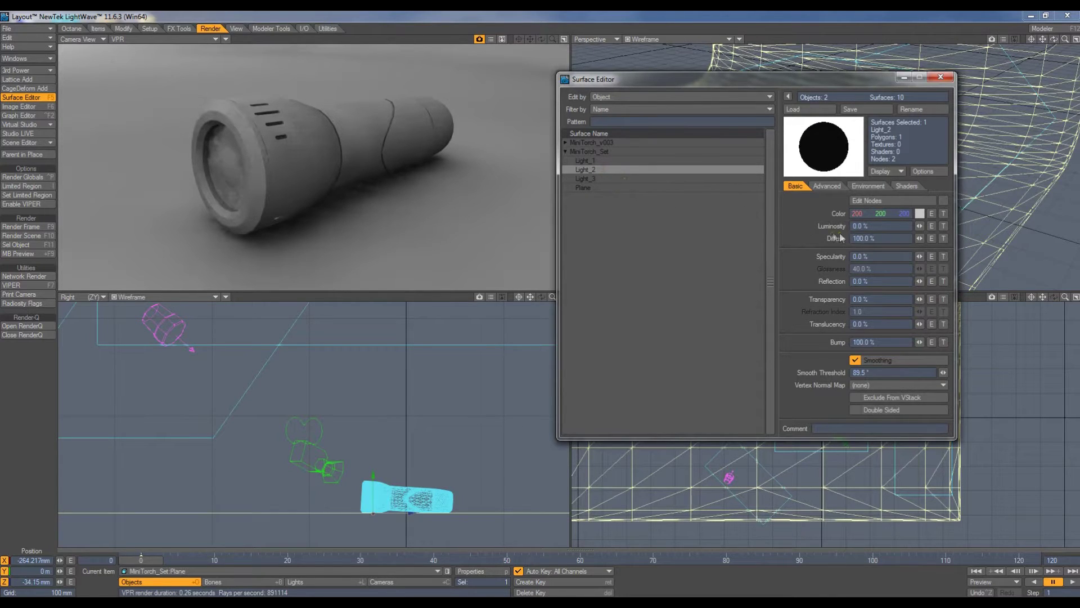
pyautogui.moveTo(852, 238); pyautogui.dragTo(805, 218)
pyautogui.write('0')
pyautogui.write('350')
pyautogui.press('Tab')
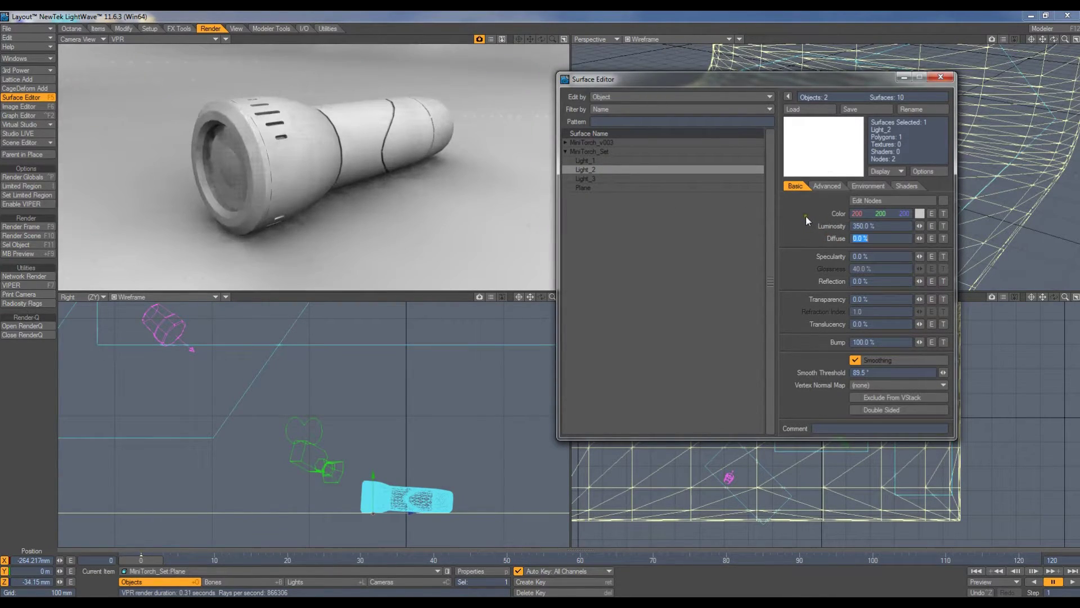
# - Set the Light_3 surface's diffuse to 0% and its luminosity to 700%
pyautogui.click(598, 178)
pyautogui.moveTo(882, 237); pyautogui.dragTo(821, 233)
pyautogui.write('0')
pyautogui.hotkey('shift', 'Tab')
pyautogui.write('700')
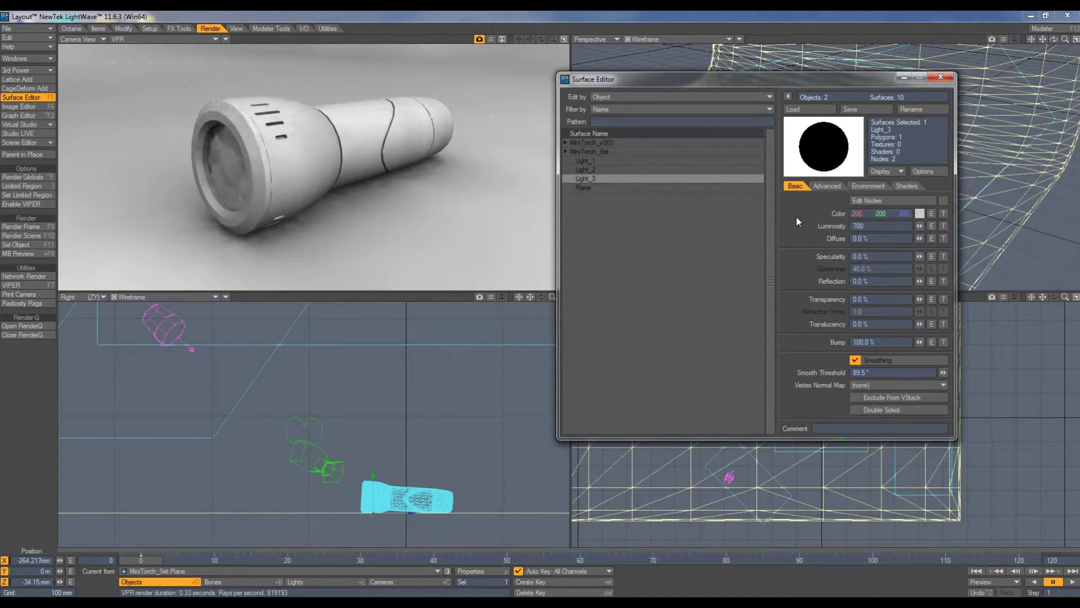
pyautogui.press('Tab')
# - Change the Light_3 surface color to RGB 230, 234, 247
pyautogui.click(919, 213)
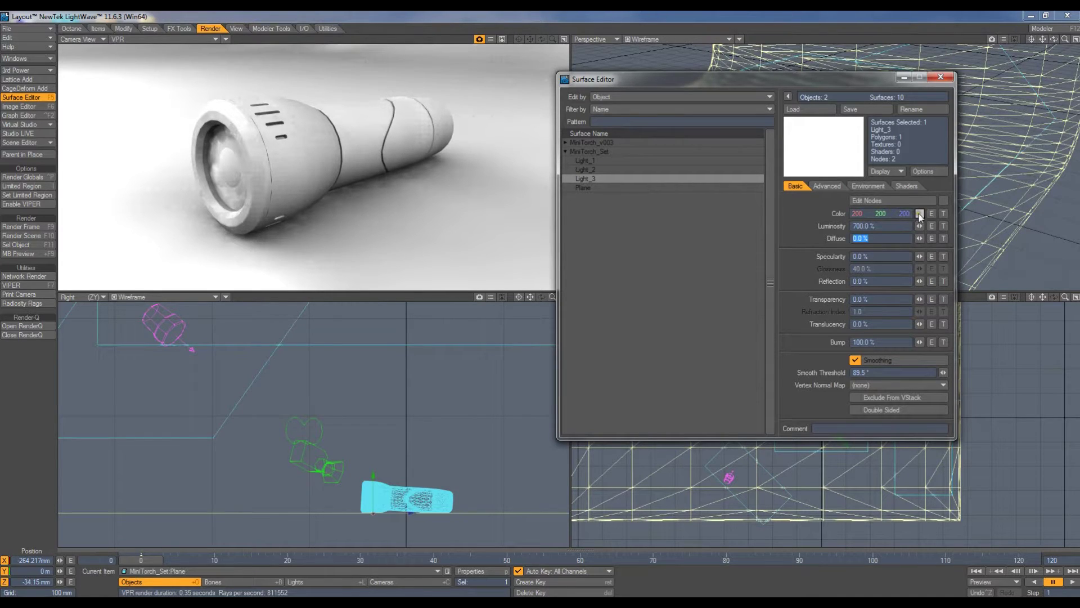
pyautogui.doubleClick(814, 221)
pyautogui.write('230')
pyautogui.press('Tab')
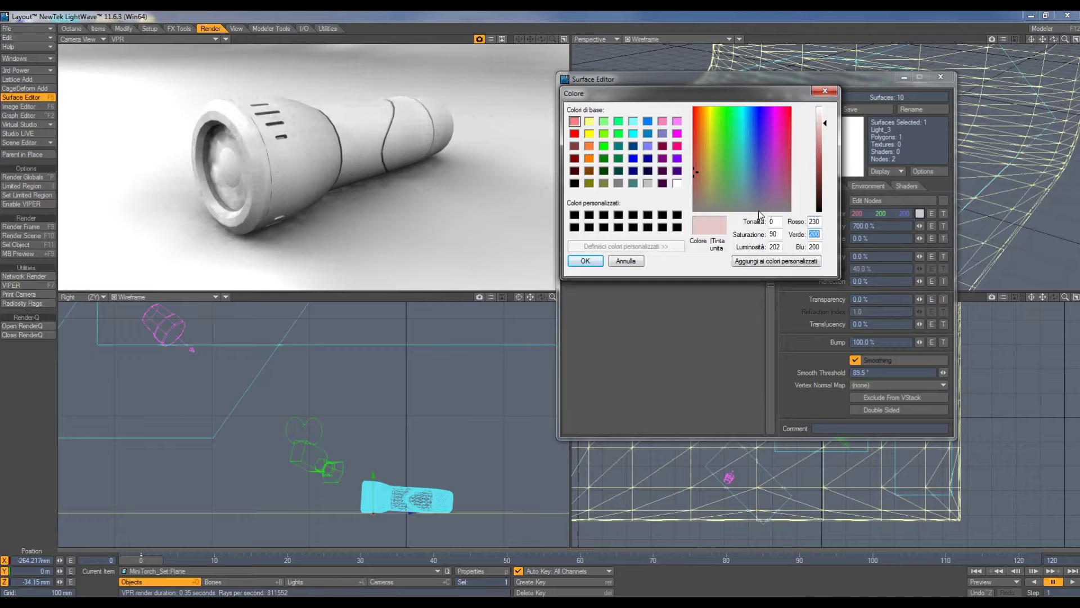
pyautogui.write('234')
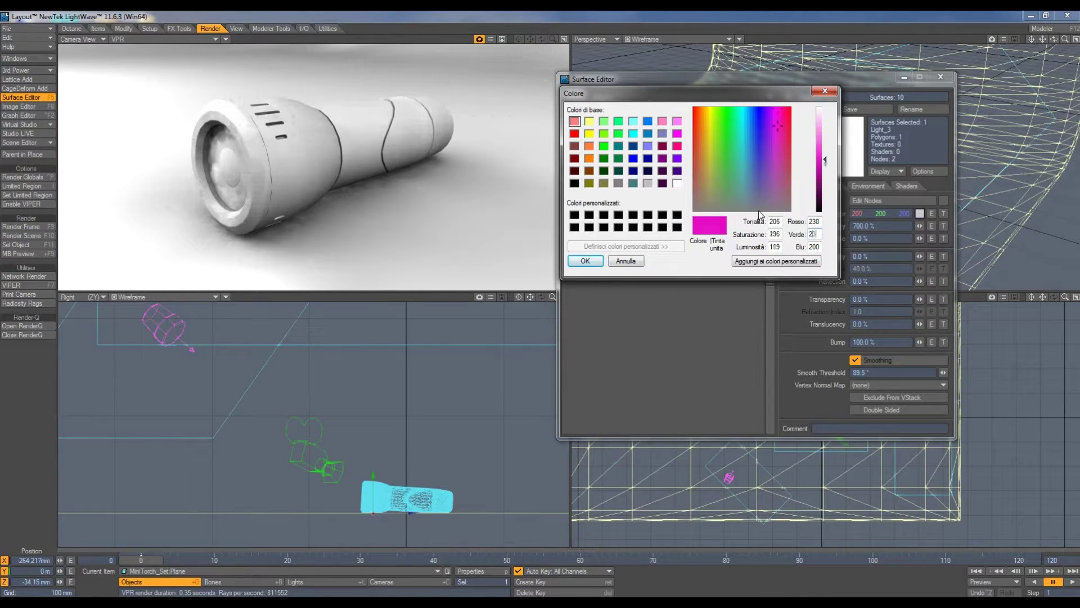
pyautogui.press('Tab')
pyautogui.write('247')
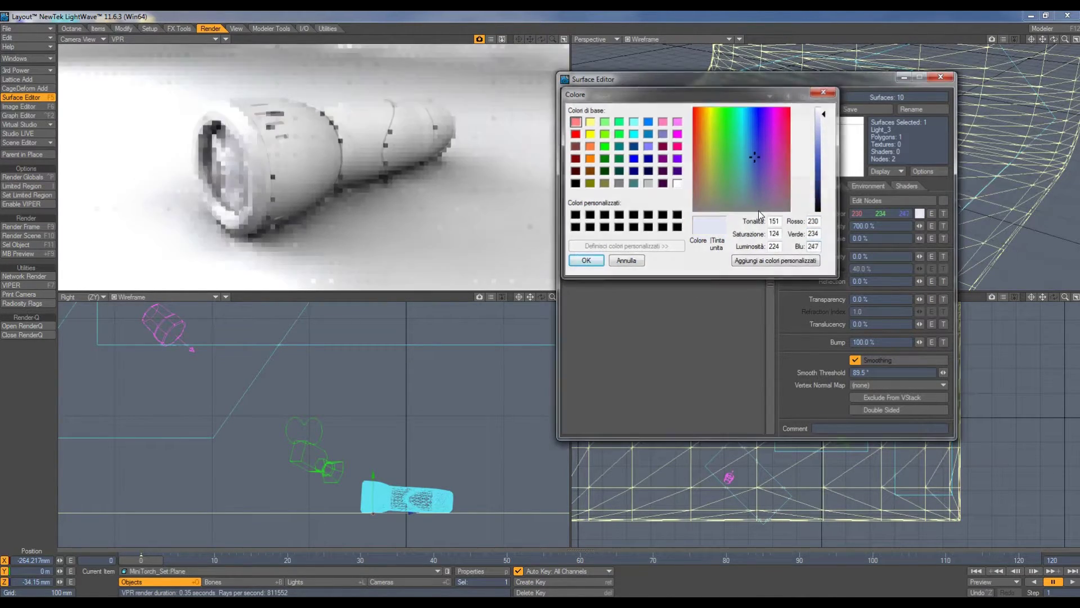
pyautogui.press('Return')
# - Change the Light_2 surface color to RGB 255, 254, 249 and close the surface settings
pyautogui.click(599, 168)
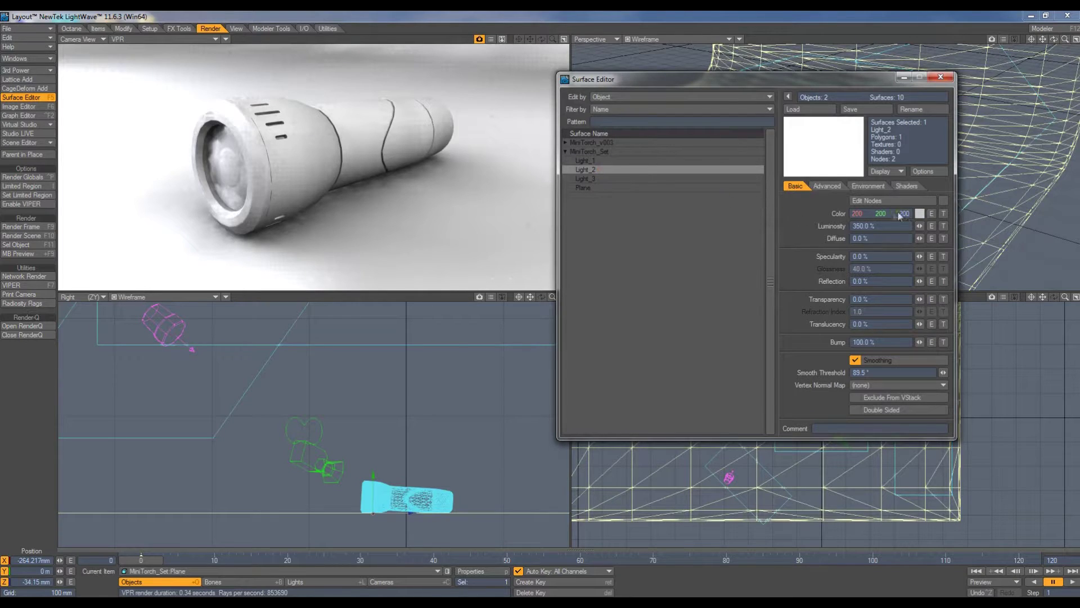
pyautogui.click(919, 214)
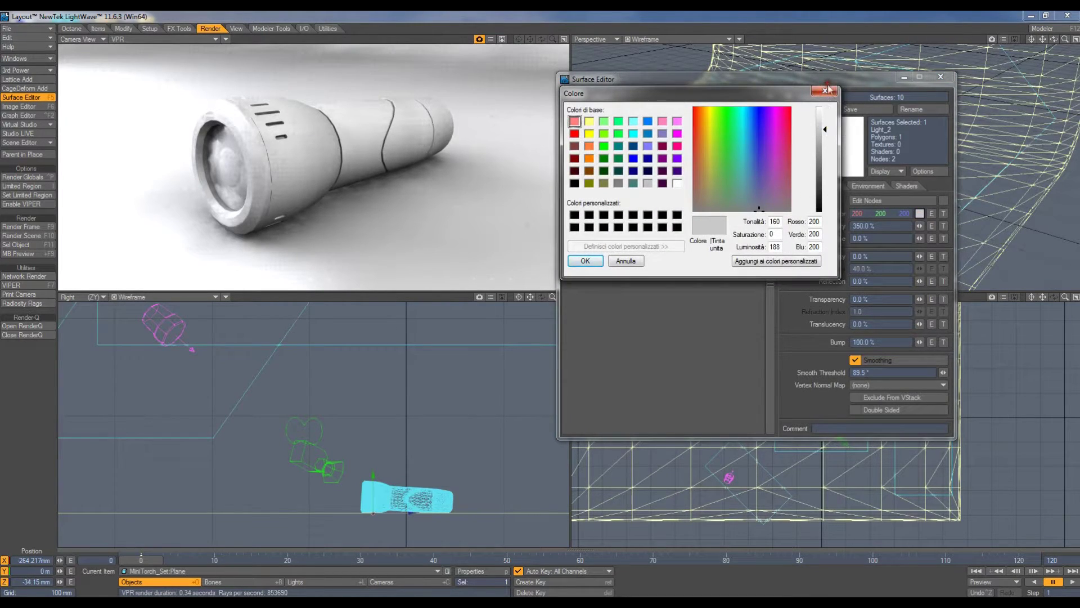
pyautogui.moveTo(824, 132); pyautogui.dragTo(825, 107)
pyautogui.moveTo(819, 233); pyautogui.dragTo(752, 233)
pyautogui.write('254')
pyautogui.press('Tab')
pyautogui.write('249')
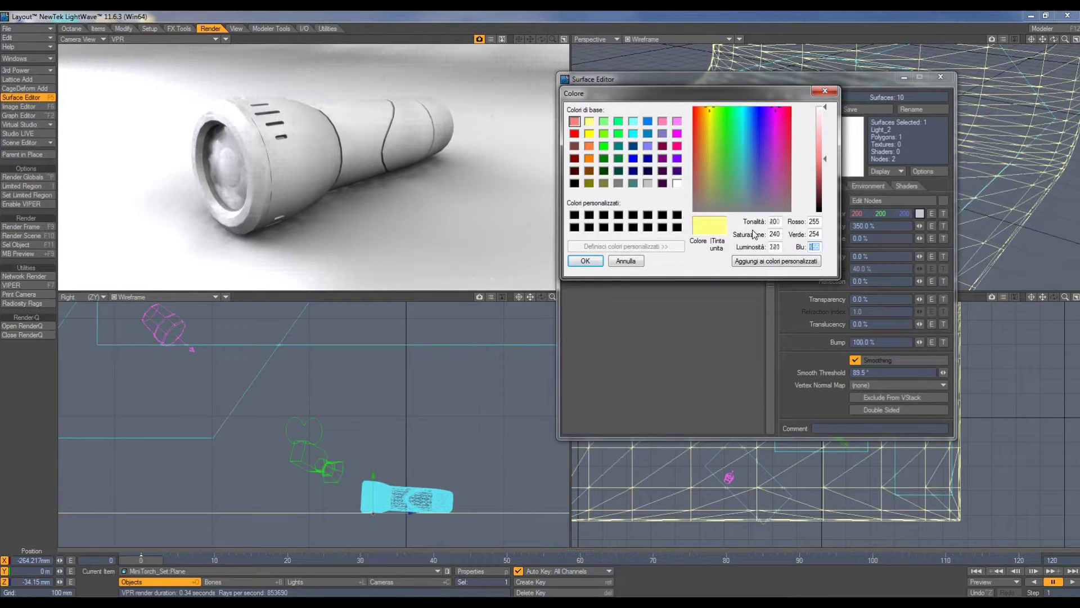
pyautogui.click(585, 261)
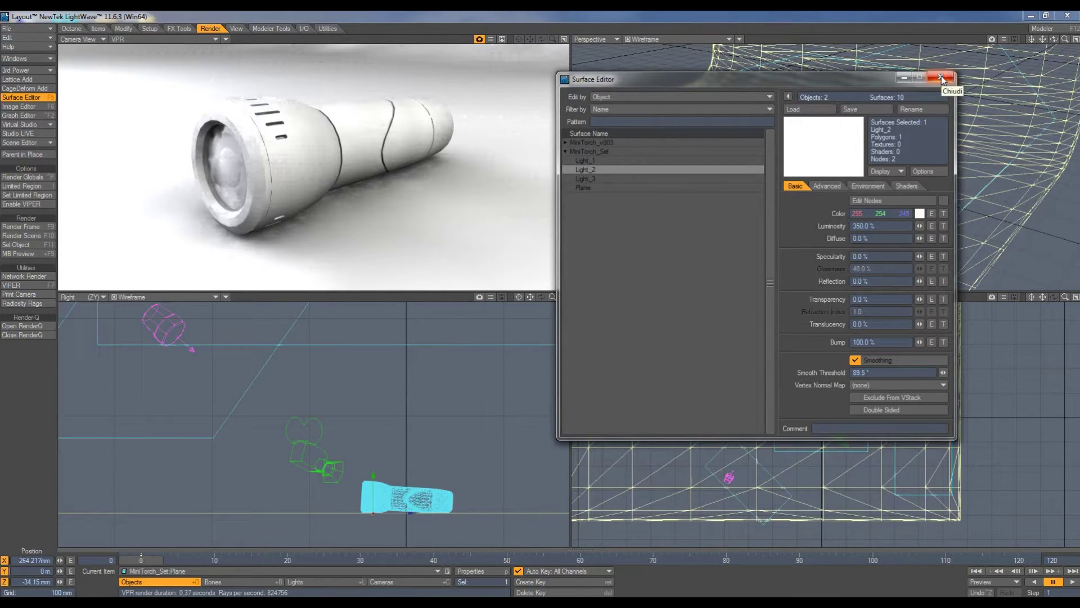
pyautogui.click(943, 79)
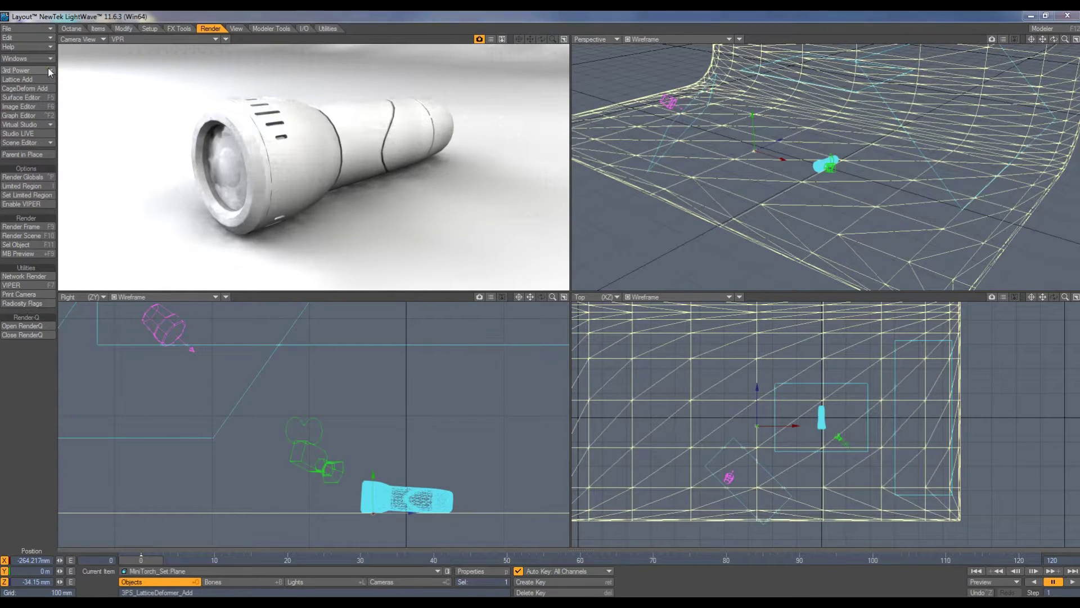
# - Render the current frame to check the torch lighting and minimize the finished image window
pyautogui.press('F9')
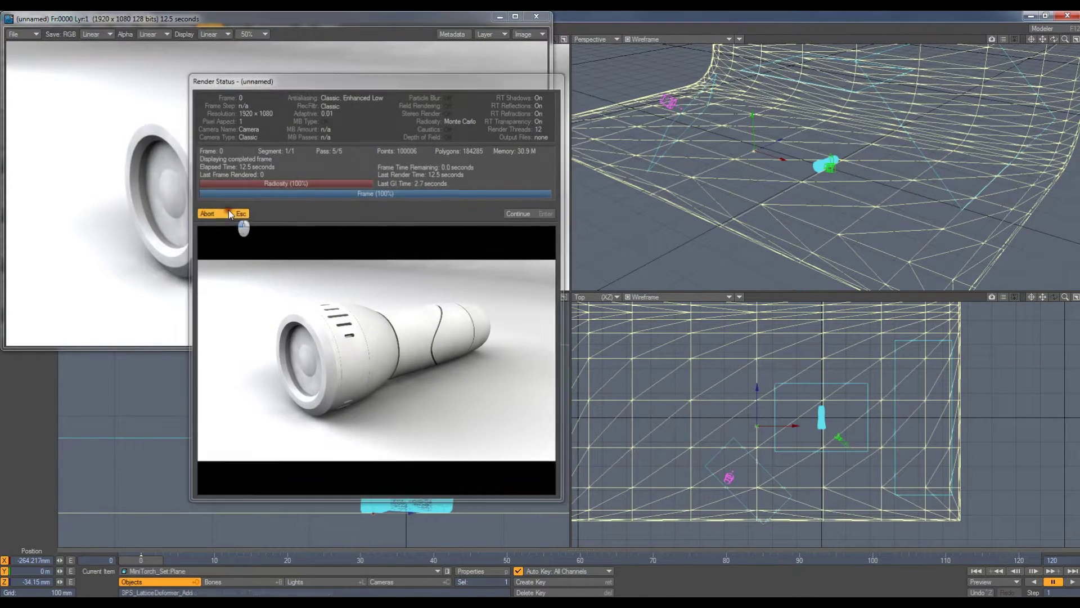
pyautogui.click(228, 212)
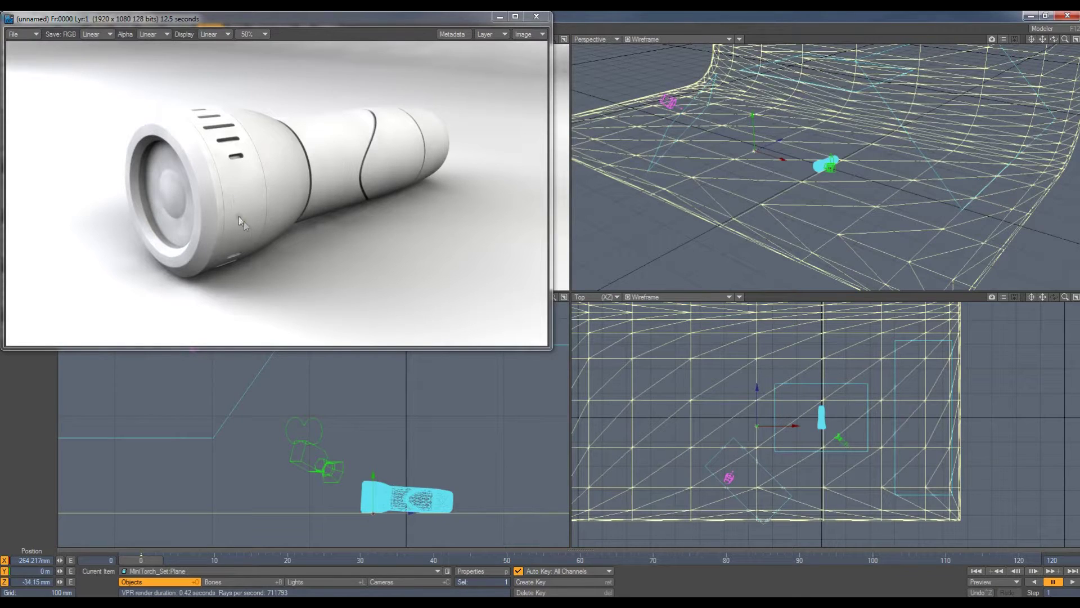
pyautogui.click(538, 17)
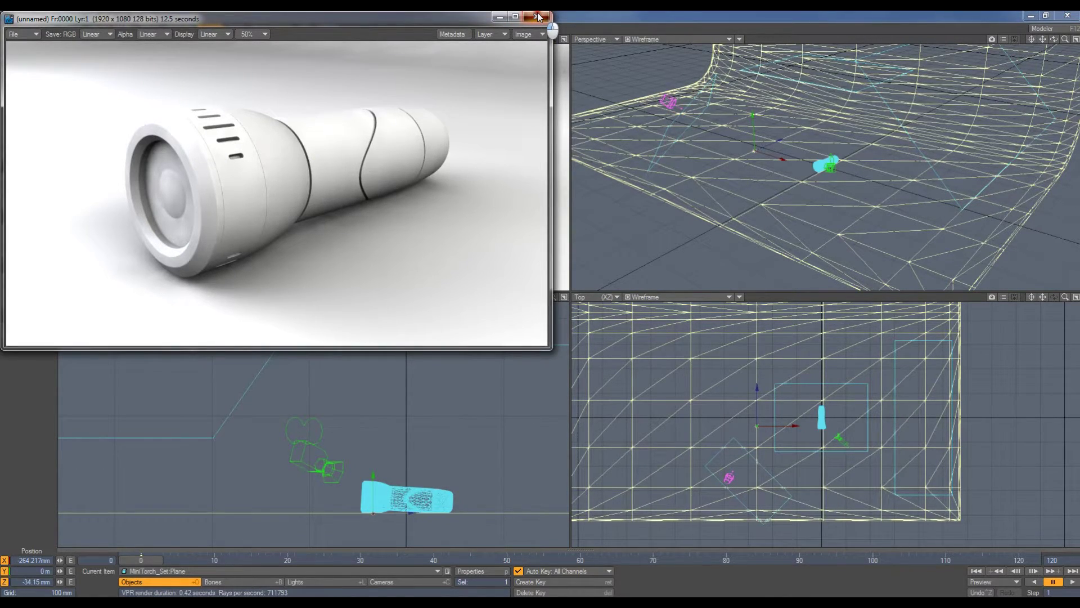
pyautogui.click(499, 17)
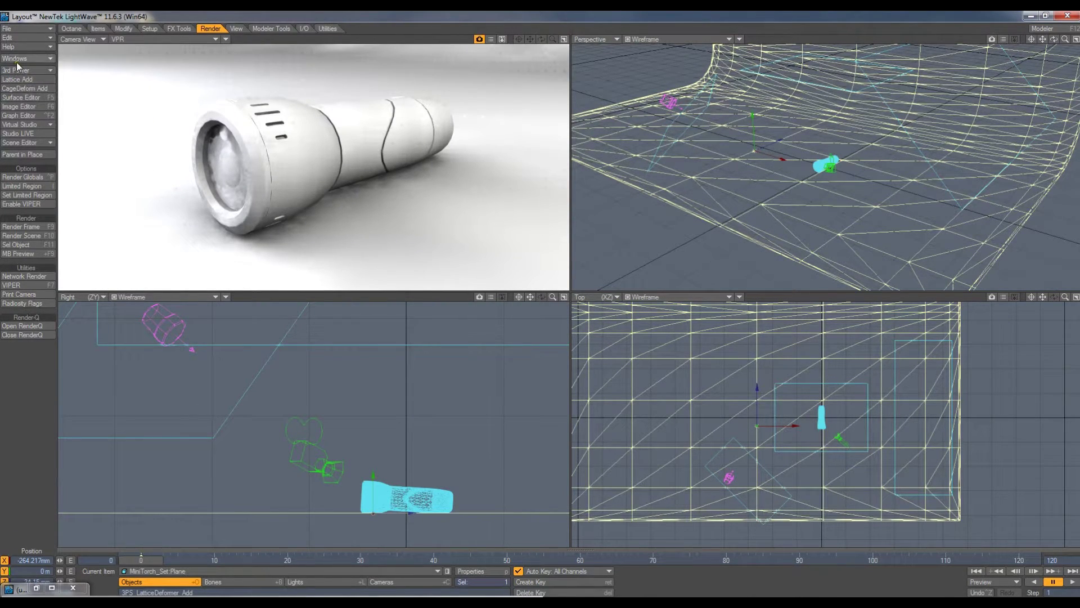
# - Set the Aluminum surface of the MiniTorch_v003 object to 50% diffuse and 95% specularity
pyautogui.click(18, 97)
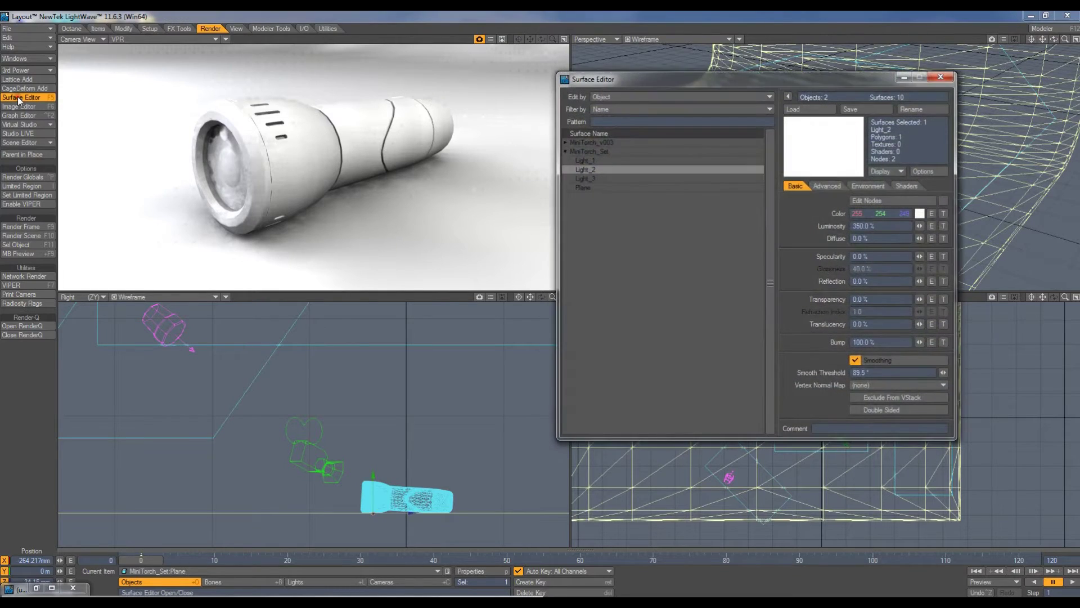
pyautogui.moveTo(655, 82); pyautogui.dragTo(465, 89)
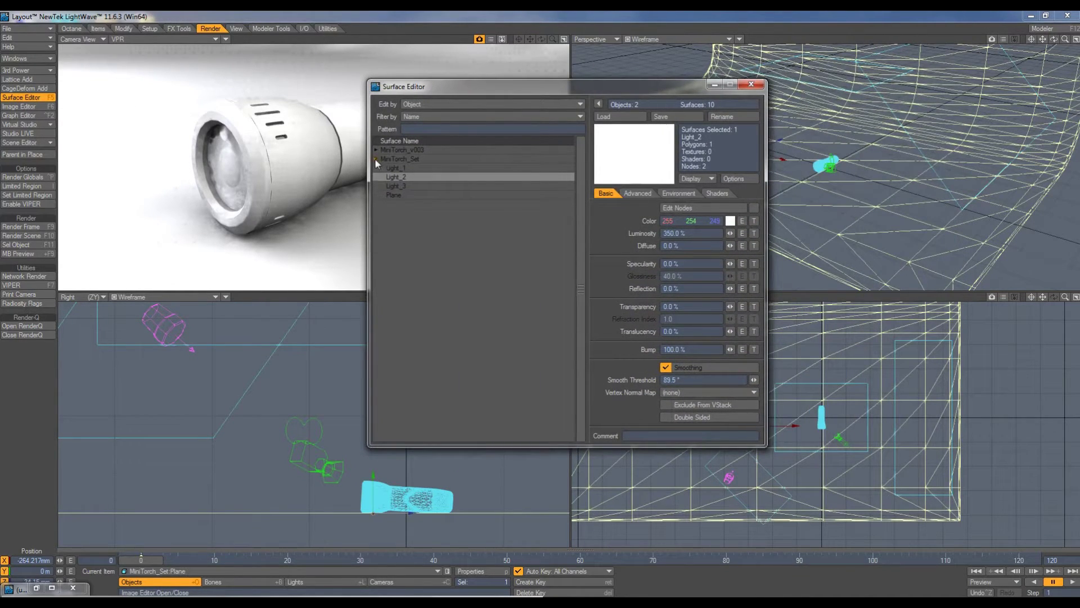
pyautogui.click(375, 158)
pyautogui.click(376, 149)
pyautogui.click(396, 160)
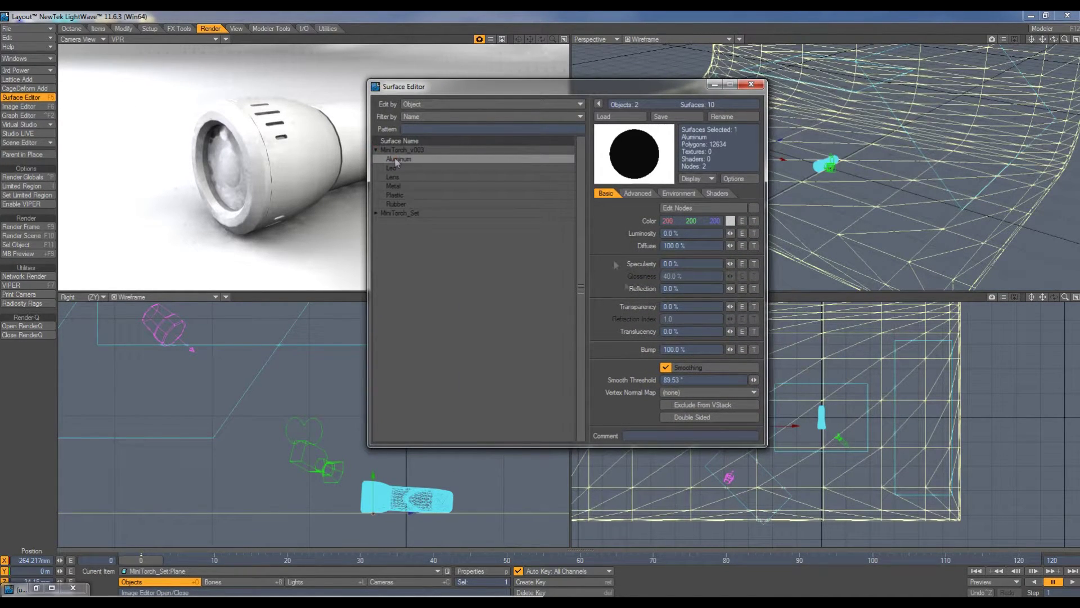
pyautogui.click(694, 246)
pyautogui.write('50')
pyautogui.click(700, 264)
pyautogui.write('95')
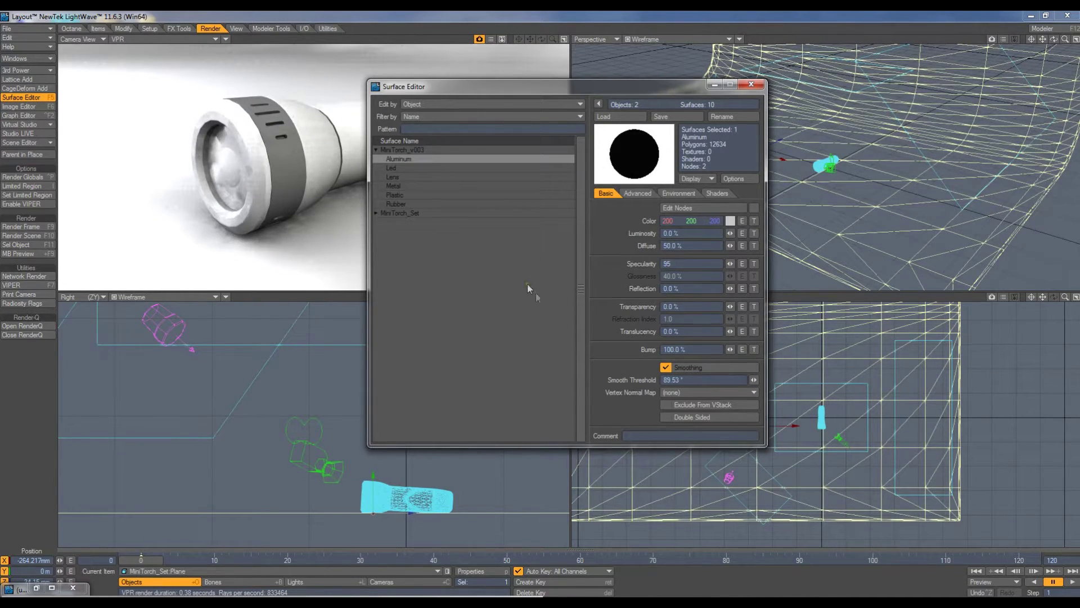
pyautogui.press('Tab')
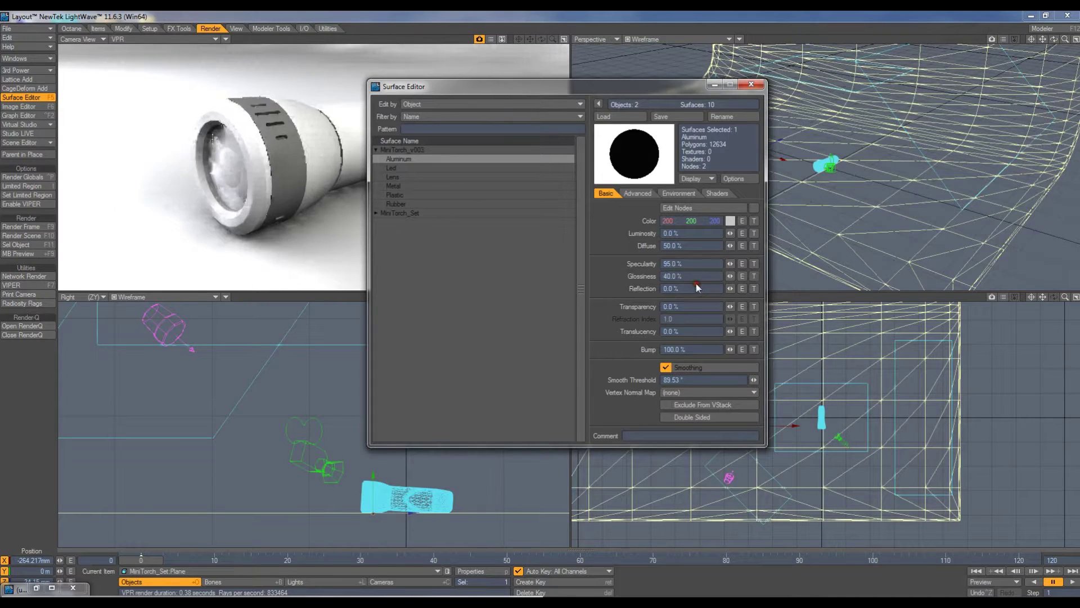
# - Set the Aluminum surface's glossiness to 1% and its reflection to 45%
pyautogui.write('1')
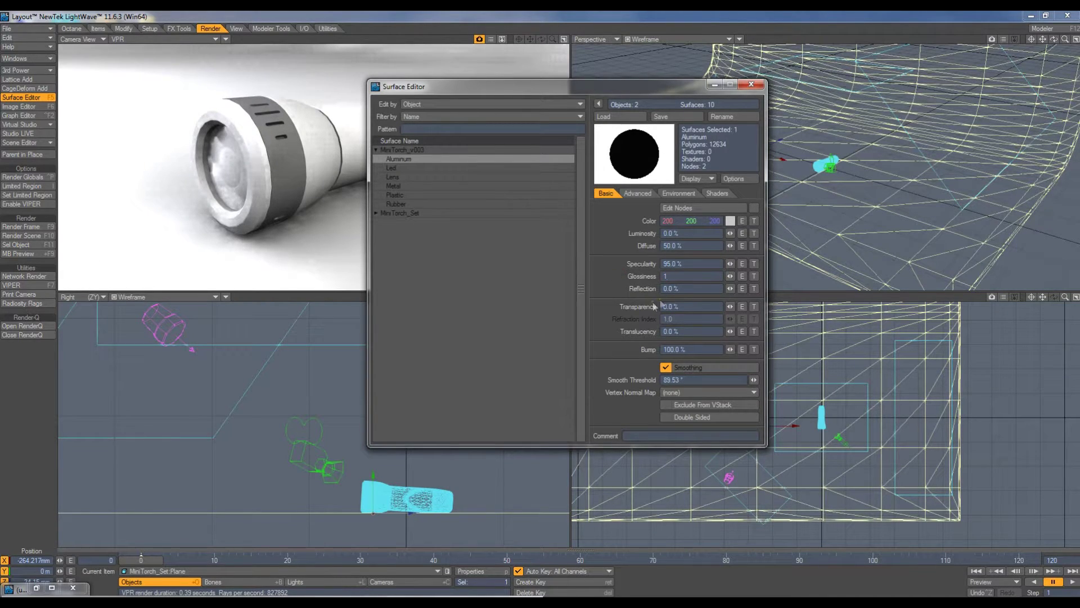
pyautogui.press('Tab')
pyautogui.write('45')
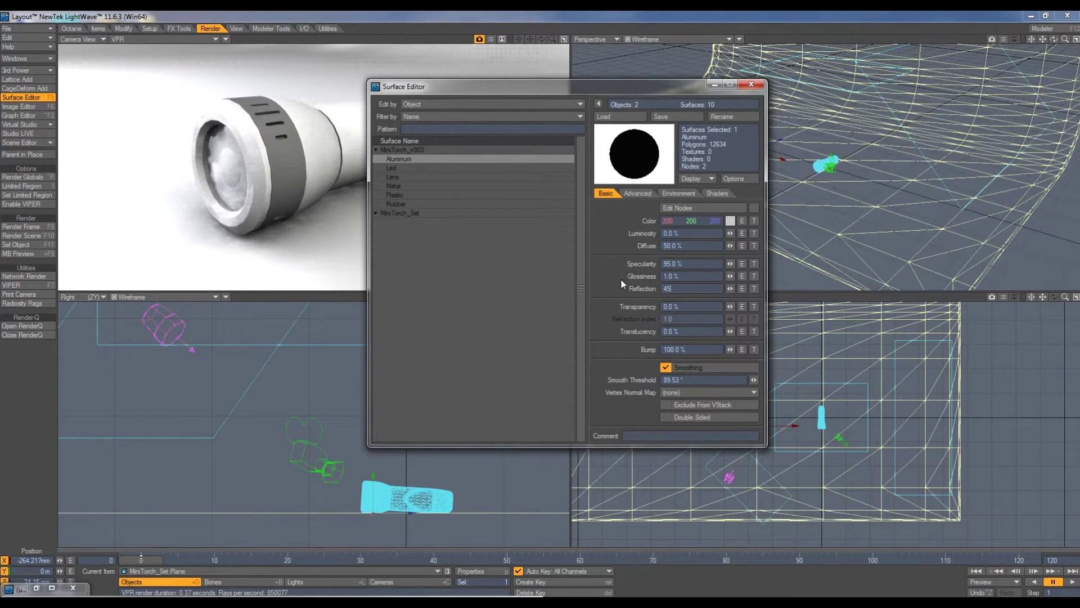
# - Add a texture to the Aluminum surface's diffuse channel and set its layer type to Gradient
pyautogui.click(754, 245)
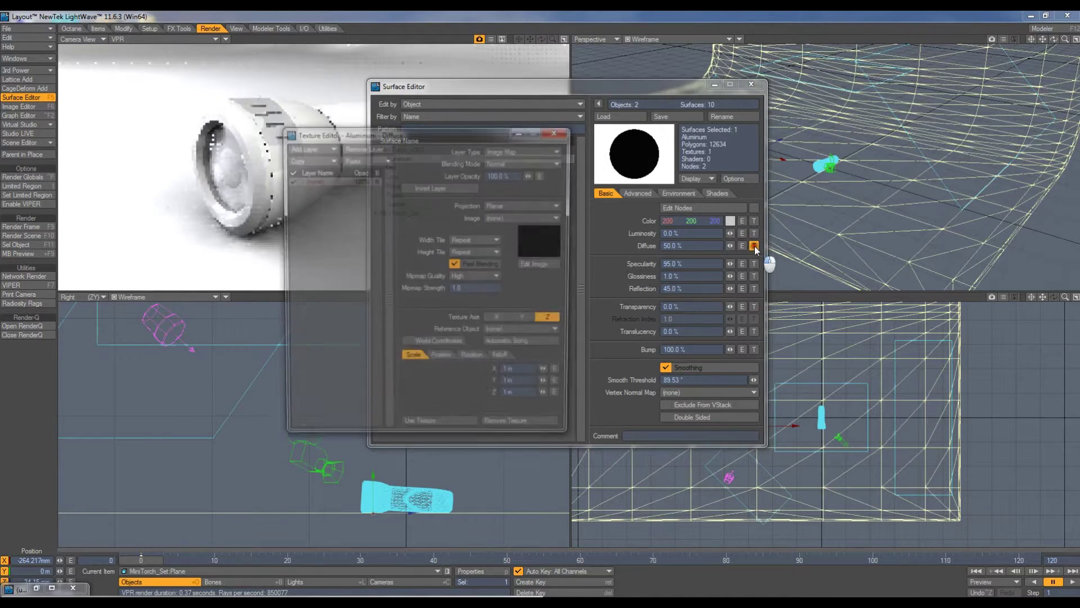
pyautogui.click(523, 150)
pyautogui.click(498, 149)
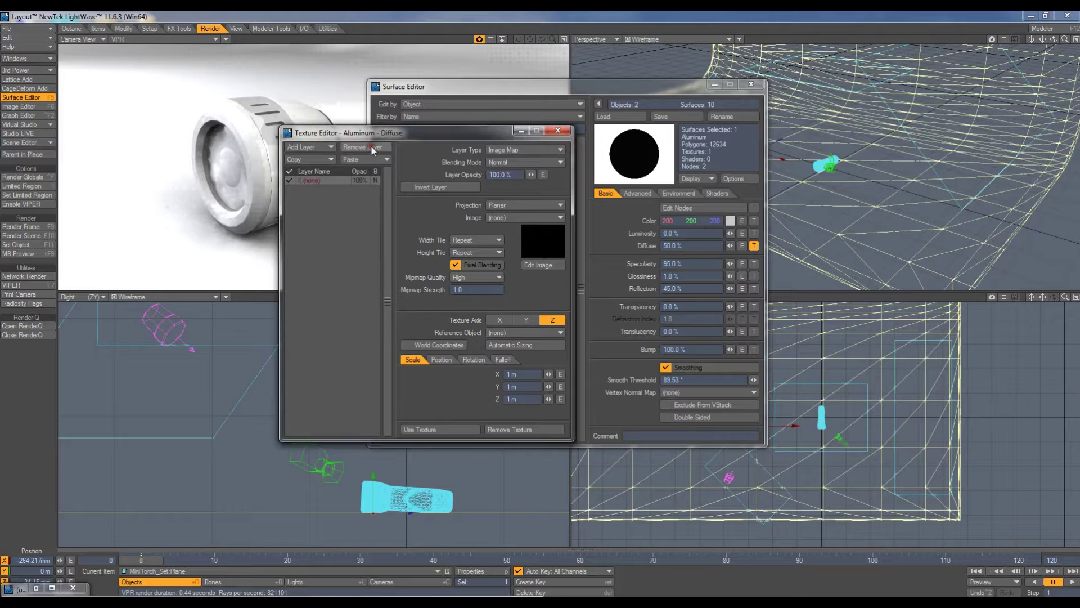
pyautogui.click(495, 151)
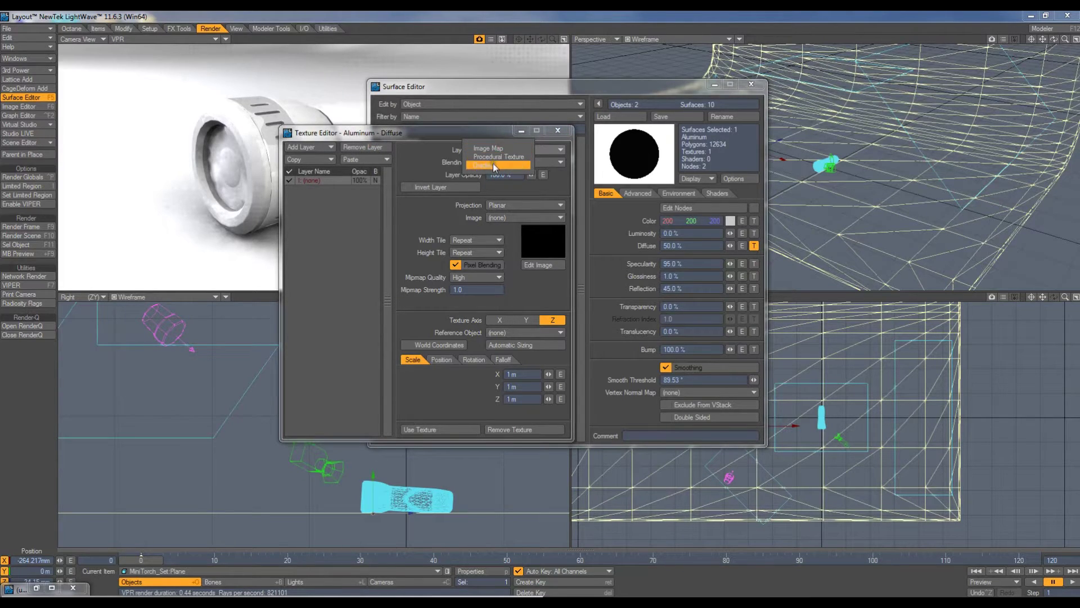
pyautogui.click(494, 165)
pyautogui.click(502, 204)
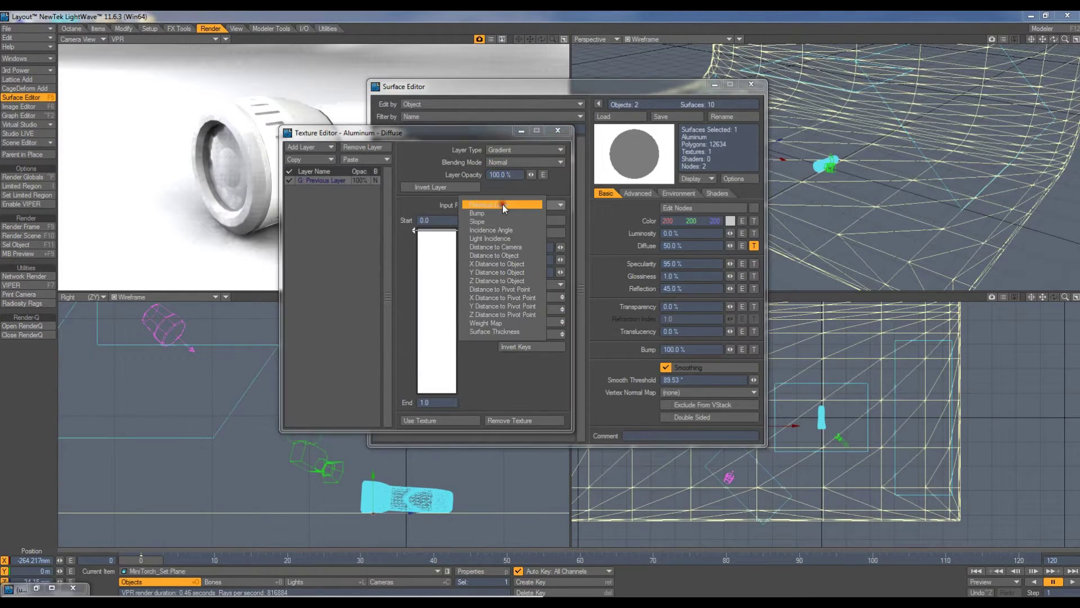
pyautogui.click(487, 139)
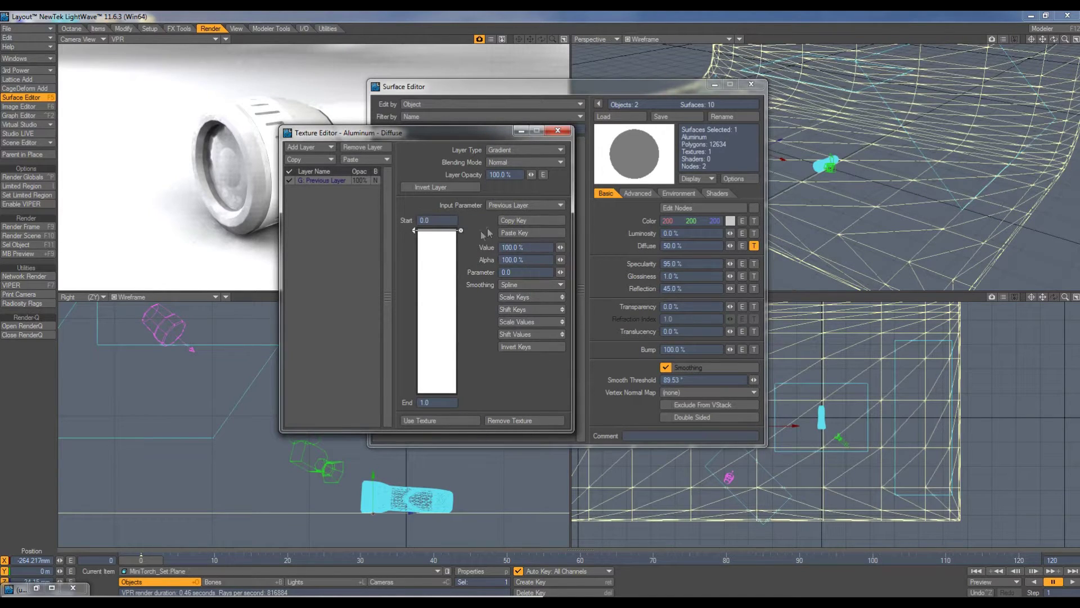
# - Set the diffuse gradient's end to 90 and add a key at parameter 87.2
pyautogui.moveTo(442, 282); pyautogui.dragTo(450, 381)
pyautogui.click(435, 403)
pyautogui.write('90')
pyautogui.press('Tab')
pyautogui.moveTo(441, 234); pyautogui.dragTo(453, 389)
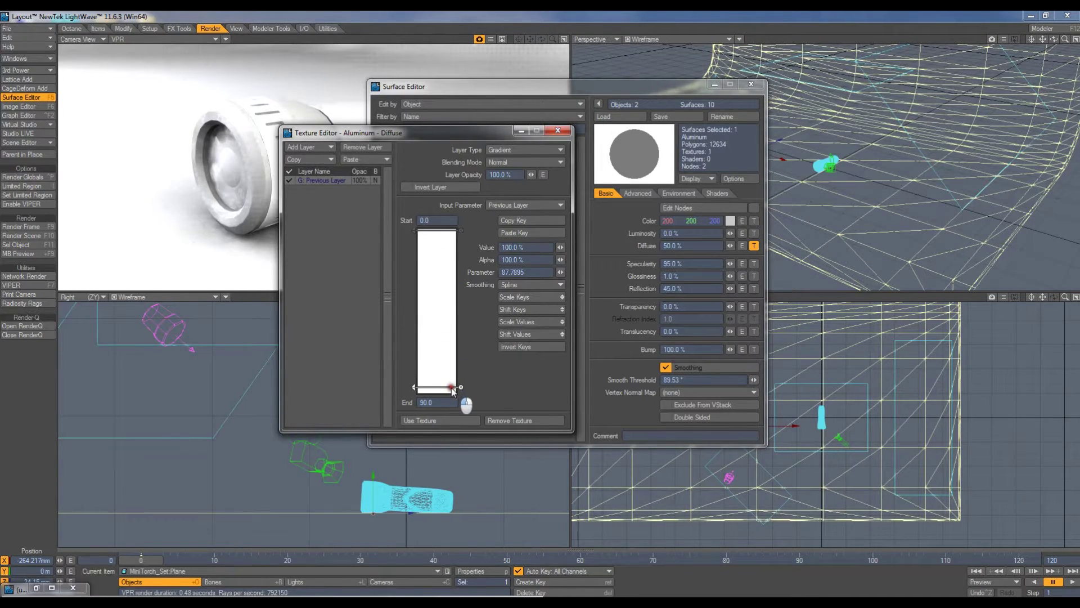
pyautogui.click(527, 272)
pyautogui.write('87.2')
pyautogui.press('Return')
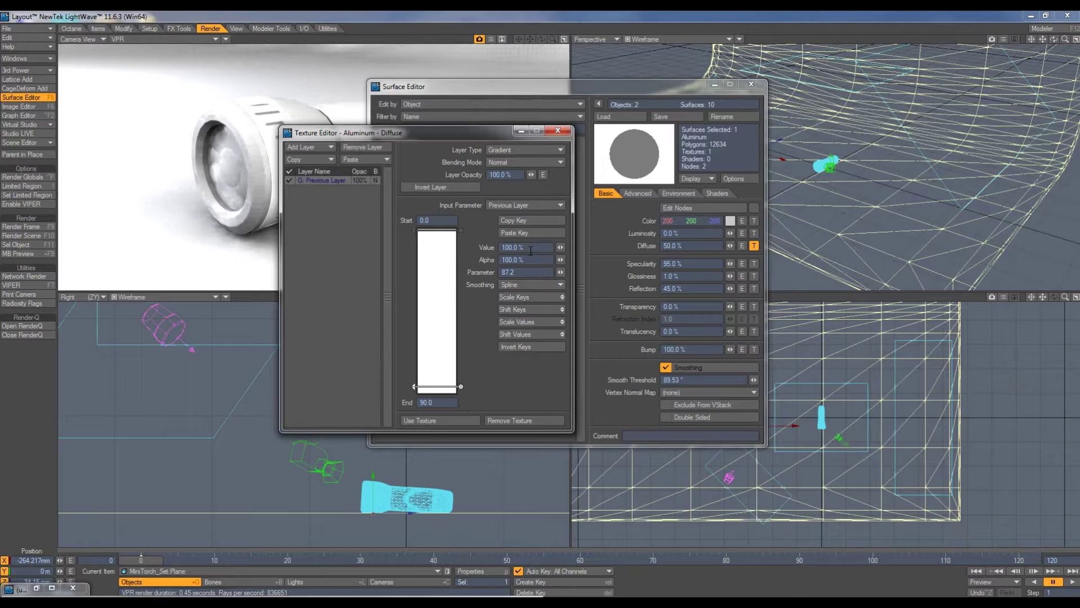
# - Set the 87.2 key's value to 80% and the start key's value to 10%, and apply the diffuse texture
pyautogui.click(521, 248)
pyautogui.write('80')
pyautogui.press('Tab')
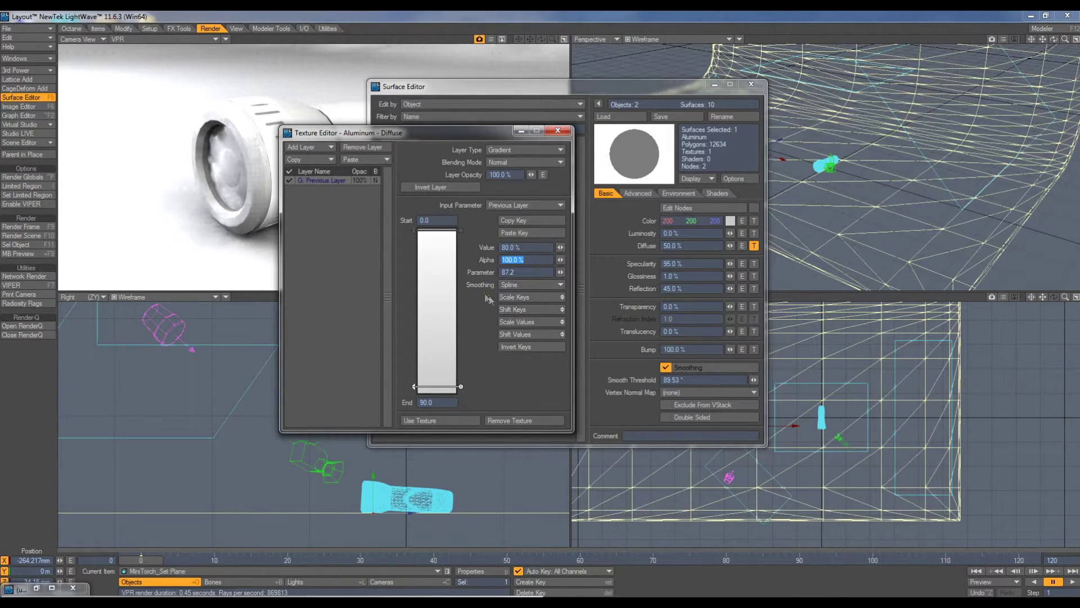
pyautogui.click(441, 231)
pyautogui.click(524, 248)
pyautogui.write('10')
pyautogui.press('Tab')
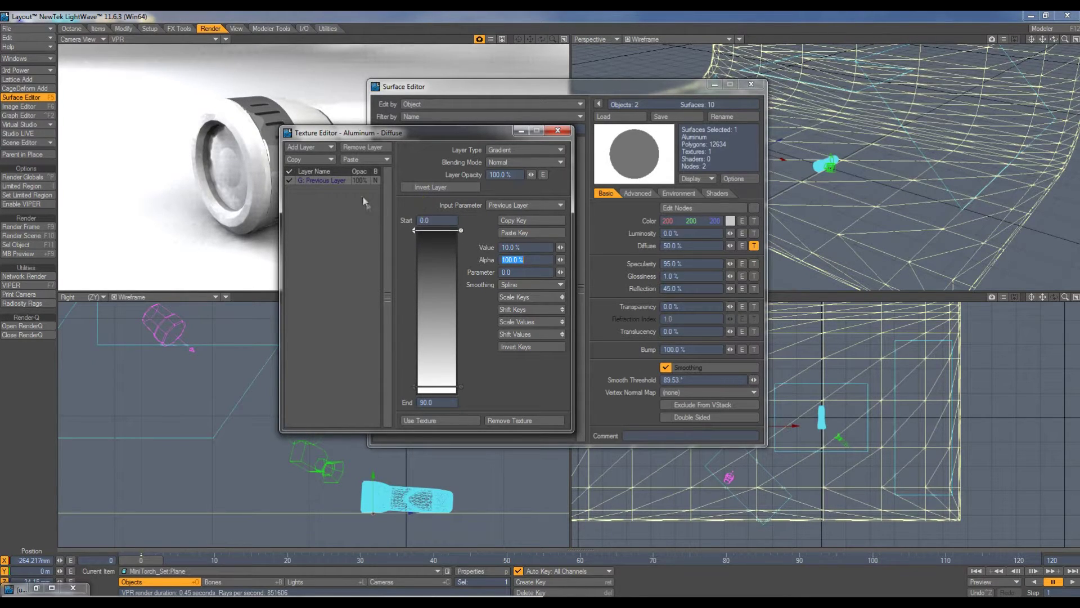
pyautogui.click(427, 420)
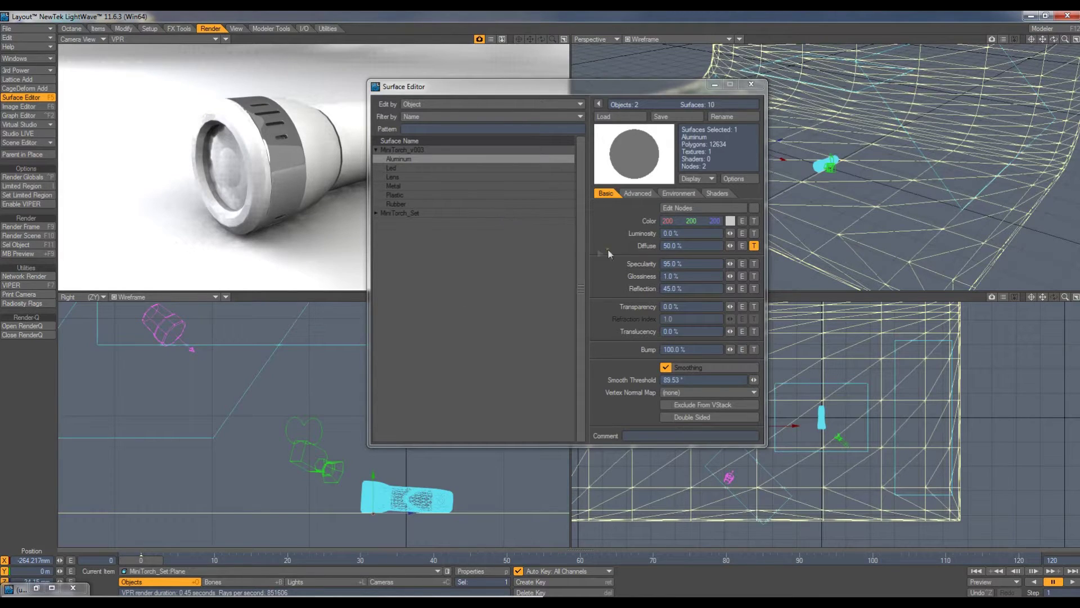
# - Add a bump texture to the Aluminum surface with three procedural Turbulence layers, converting the initial image layer to Procedural Texture
pyautogui.click(754, 349)
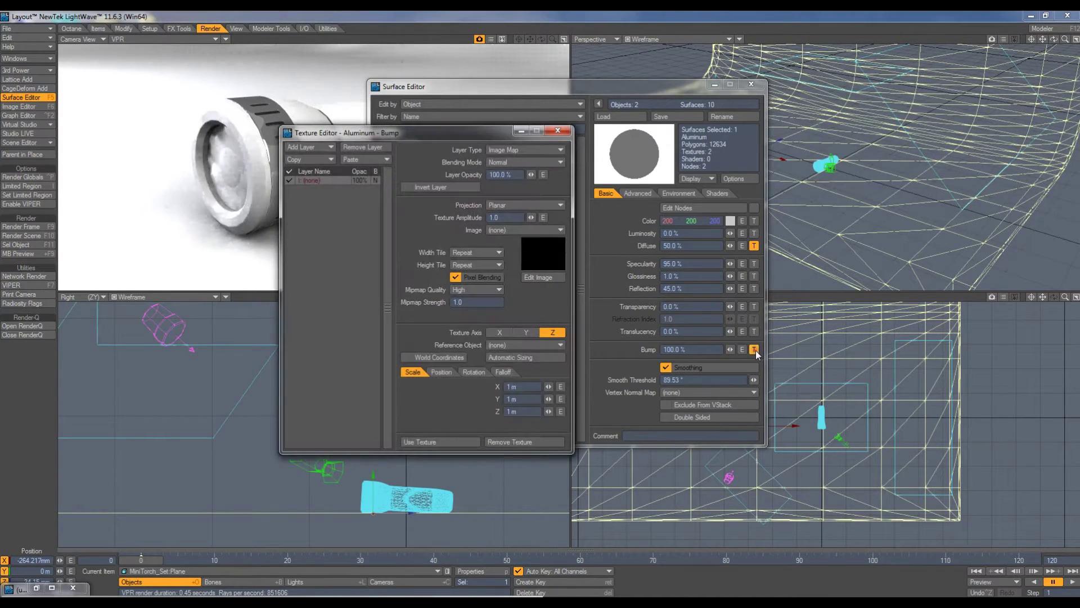
pyautogui.click(305, 142)
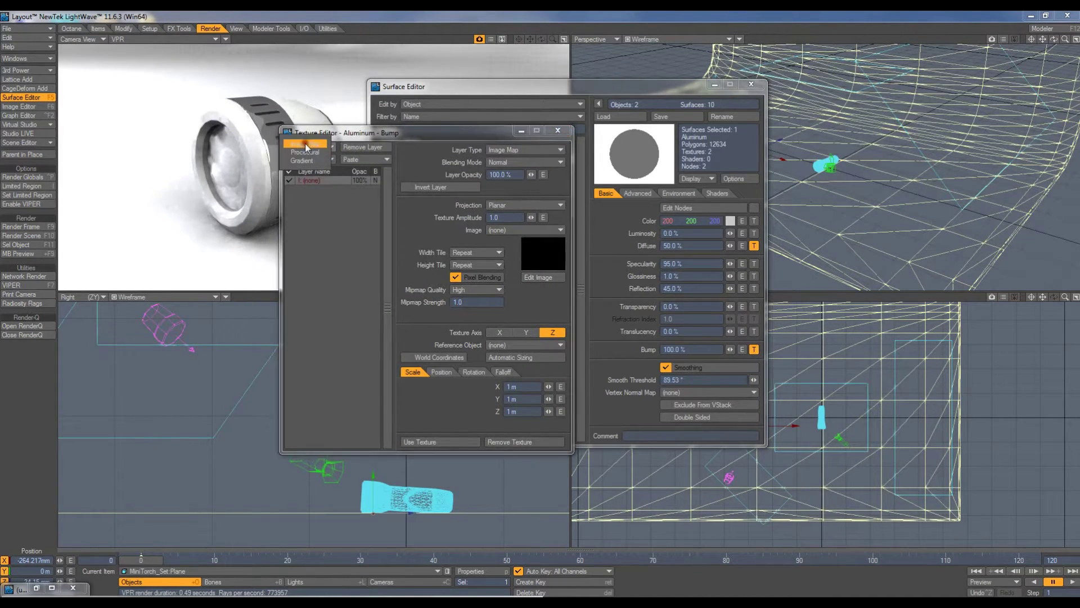
pyautogui.click(305, 152)
pyautogui.click(311, 148)
pyautogui.click(311, 148)
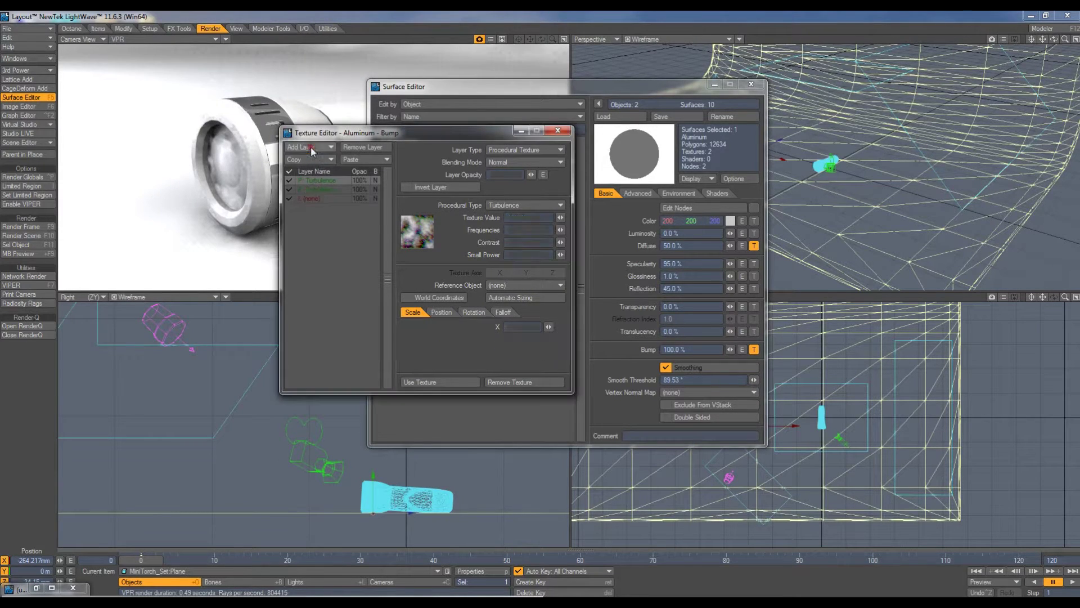
pyautogui.click(313, 197)
pyautogui.click(520, 148)
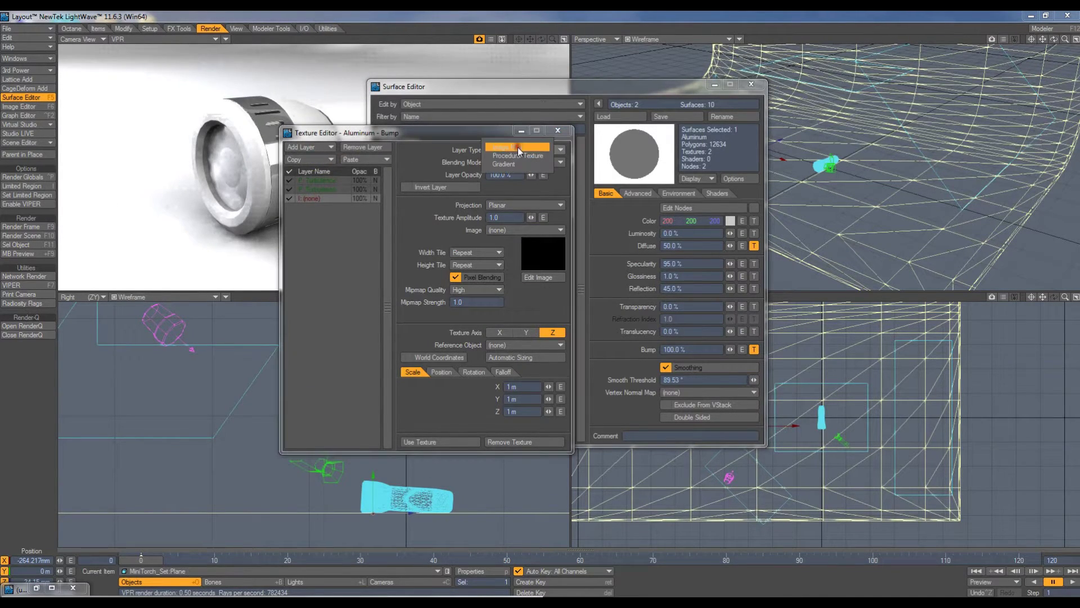
pyautogui.click(510, 157)
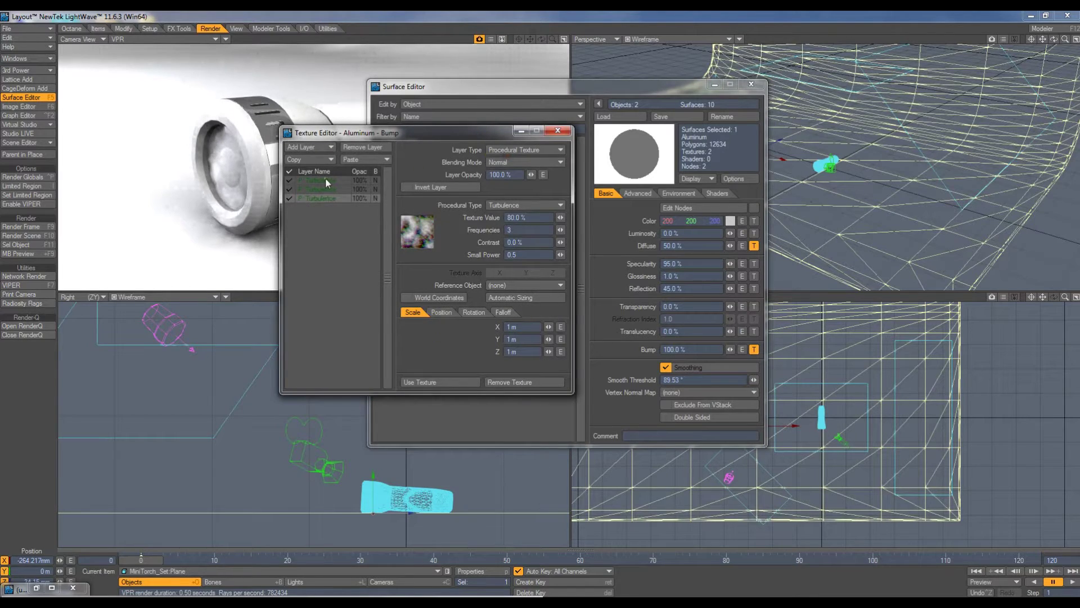
# - Set the uppermost Turbulence layer's texture value to 5% and its X and Y scale to 200 mm
pyautogui.click(468, 216)
pyautogui.write('5')
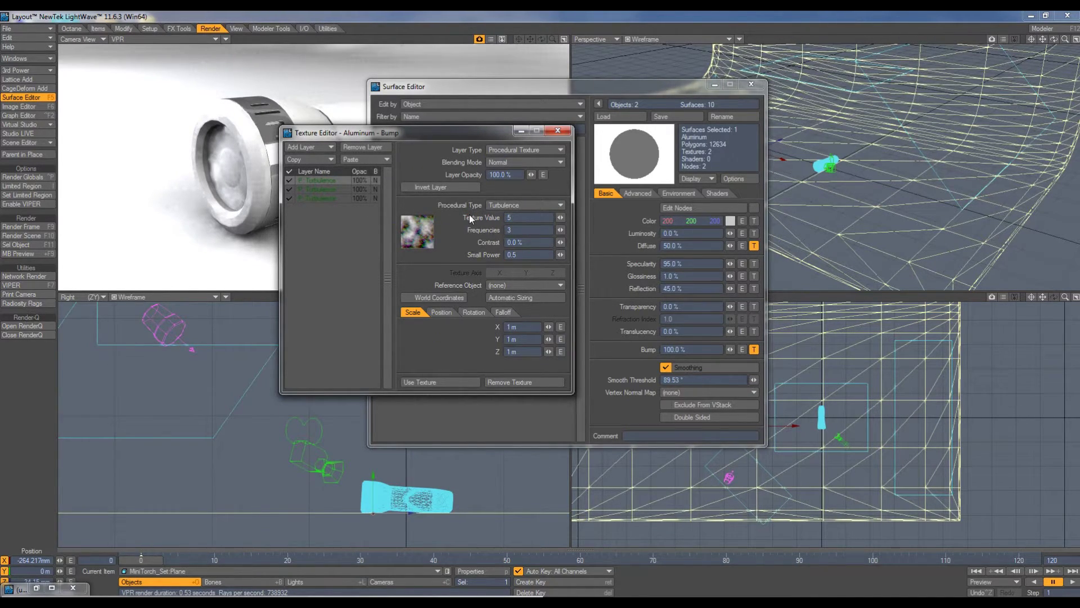
pyautogui.press('Return')
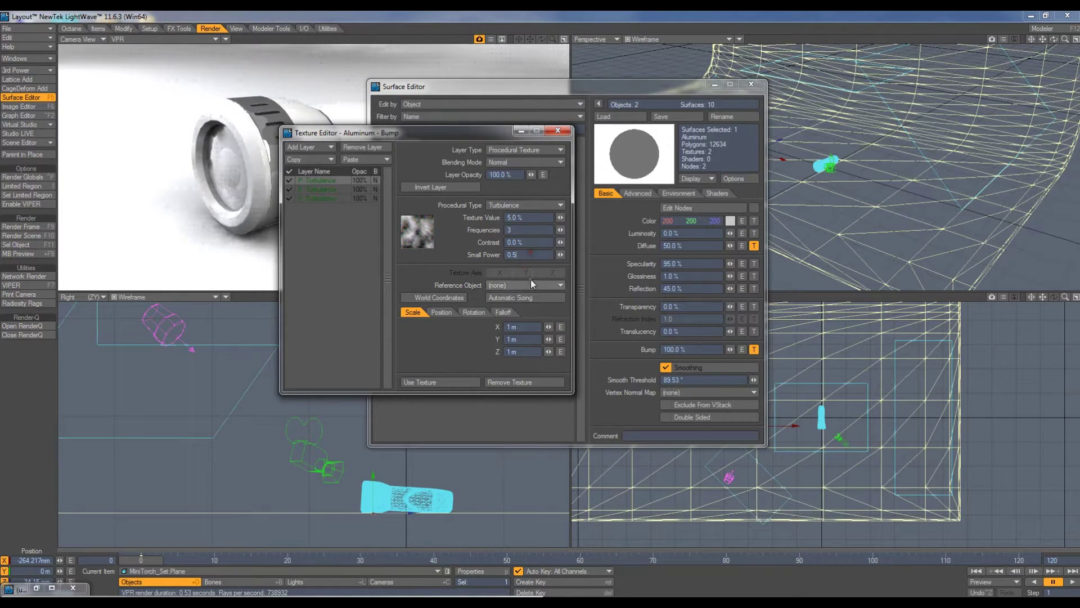
pyautogui.click(523, 326)
pyautogui.write('200MM')
pyautogui.press('BackSpace')
pyautogui.press('BackSpace')
pyautogui.write('mm')
pyautogui.press('Tab')
pyautogui.write('200 ')
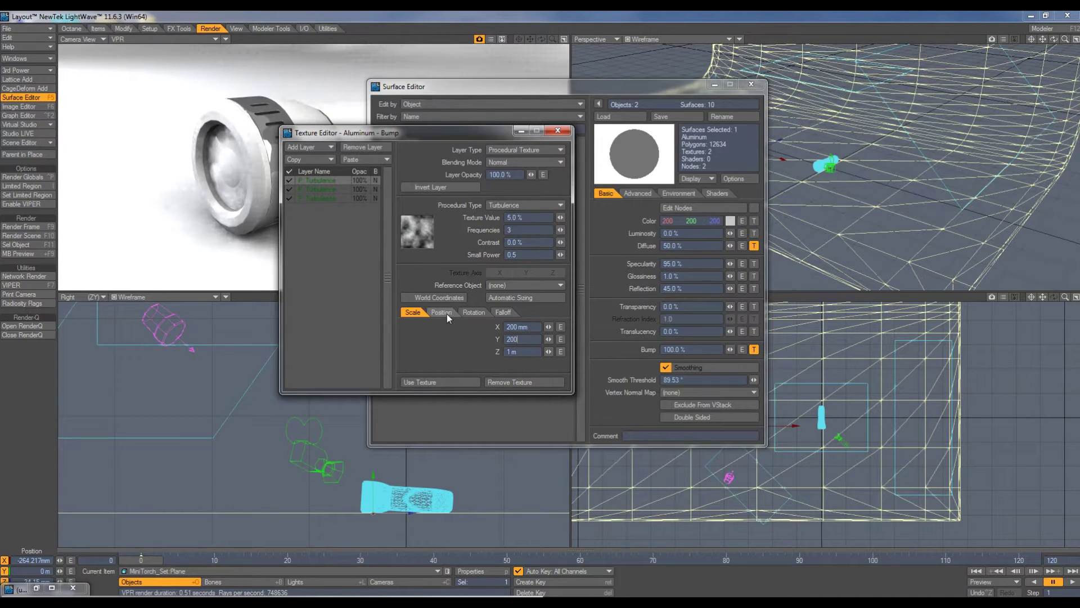
pyautogui.write('mm')
pyautogui.press('Return')
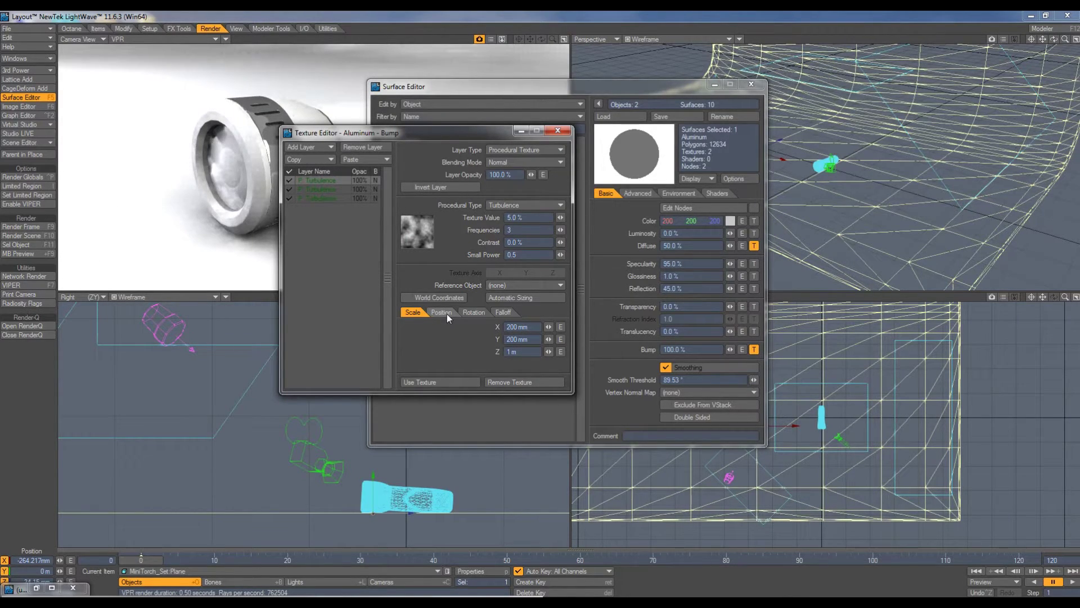
# - Change the middle bump layer to Crumple with texture value 25%, frequencies 3 and small power 0.5
pyautogui.click(320, 189)
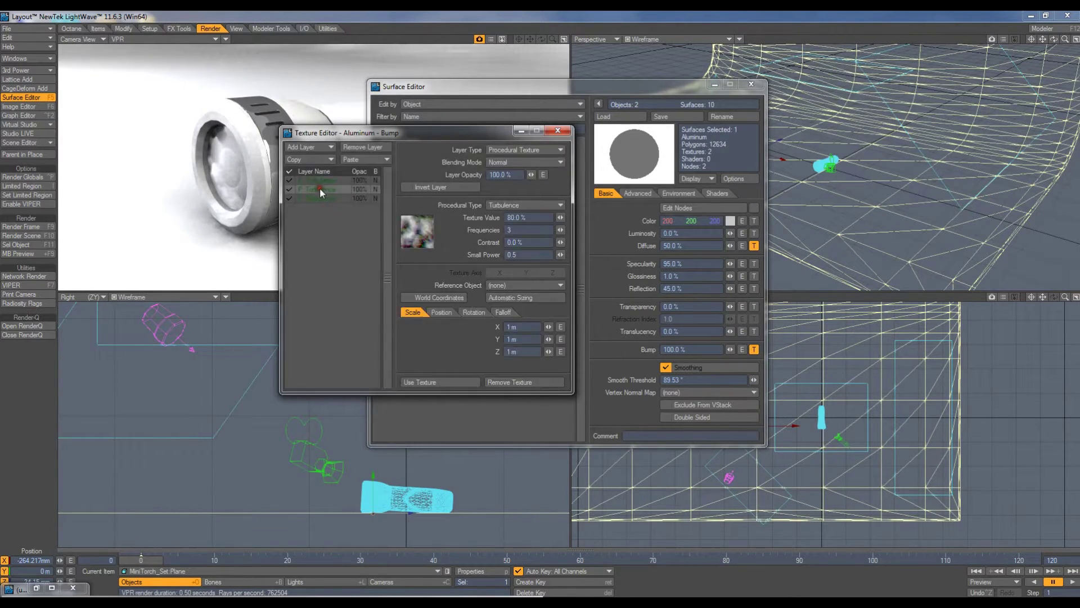
pyautogui.click(499, 205)
pyautogui.click(491, 79)
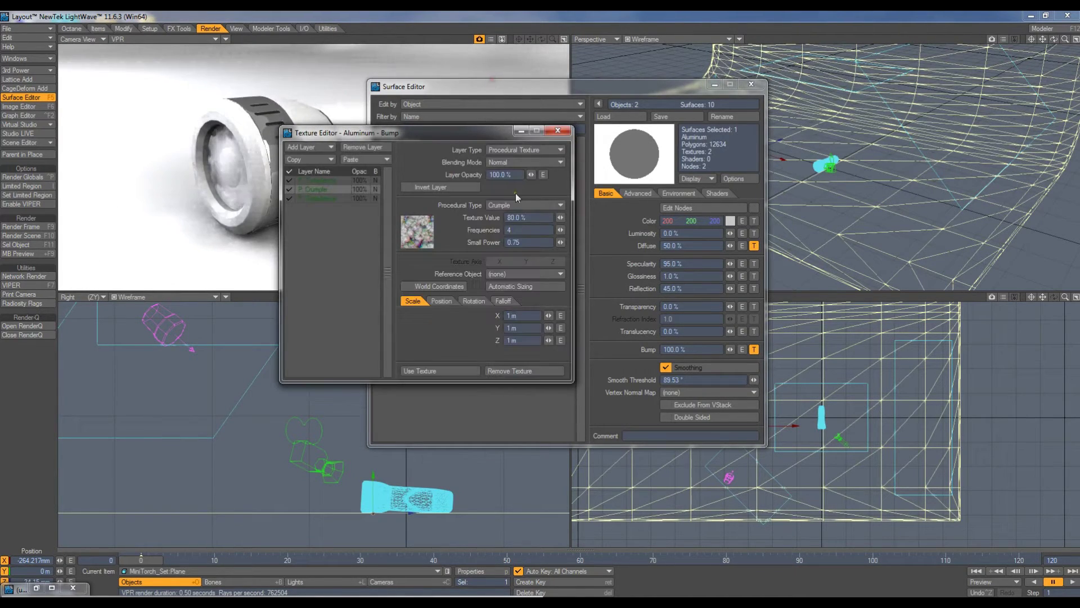
pyautogui.click(527, 218)
pyautogui.write('25')
pyautogui.moveTo(513, 231); pyautogui.dragTo(497, 229)
pyautogui.write('3')
pyautogui.click(519, 243)
pyautogui.write('0.5')
pyautogui.press('Return')
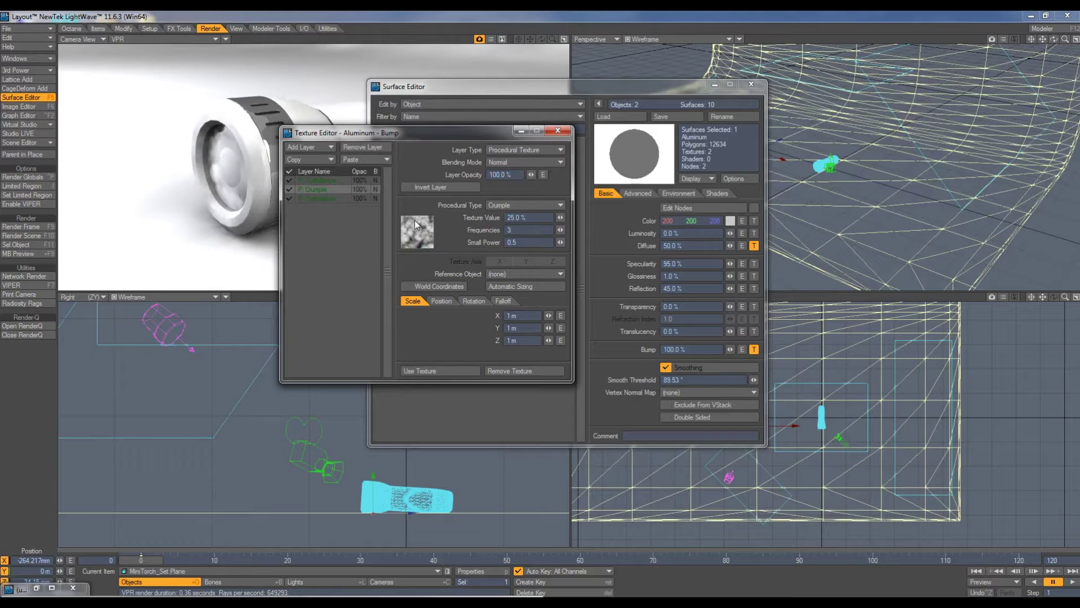
# - Set the Crumple layer's scale to 300 mm on X, Y and Z
pyautogui.click(523, 316)
pyautogui.write('300 mm')
pyautogui.press('Tab')
pyautogui.write('300 ')
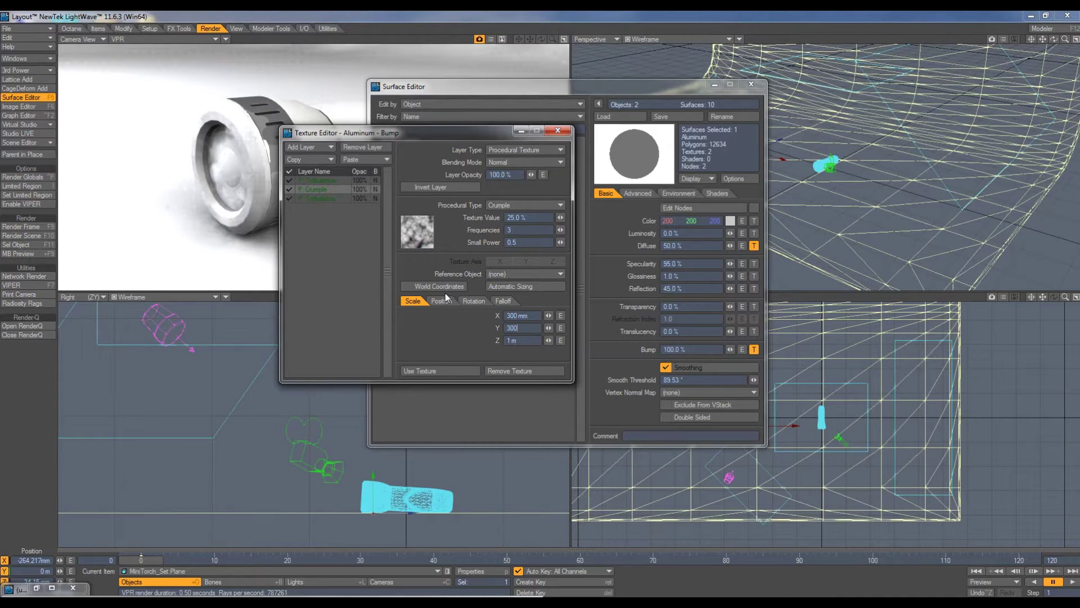
pyautogui.write('mm')
pyautogui.press('Tab')
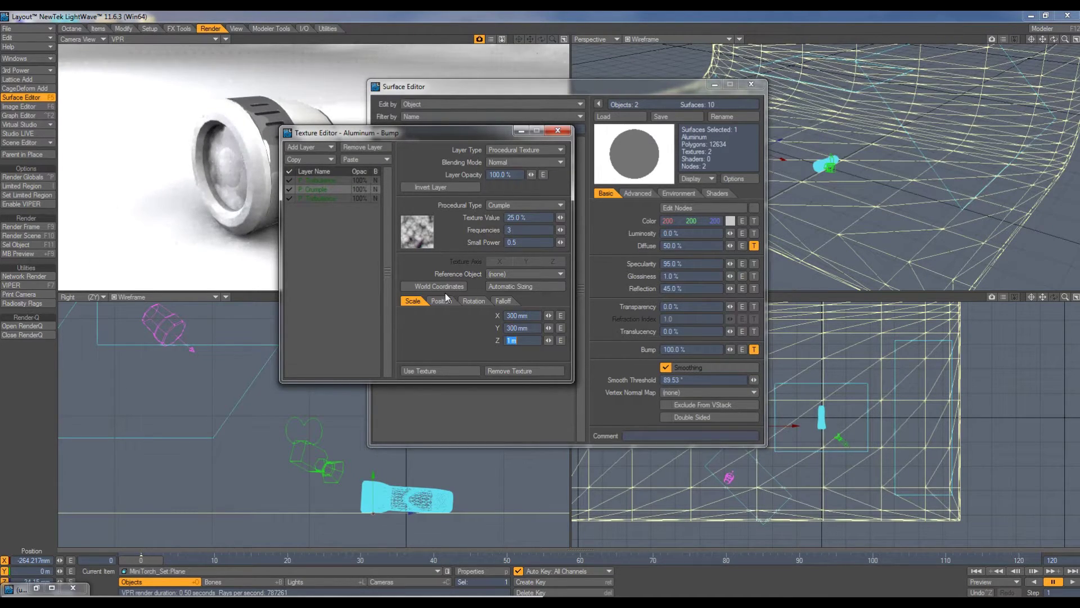
pyautogui.write('300mm')
# - Set the lowest Turbulence layer's texture value to 10% and its scale to X 2 mm, Y 5 m and Z 100 mm
pyautogui.click(326, 198)
pyautogui.moveTo(526, 219); pyautogui.dragTo(454, 217)
pyautogui.write('10')
pyautogui.press('Return')
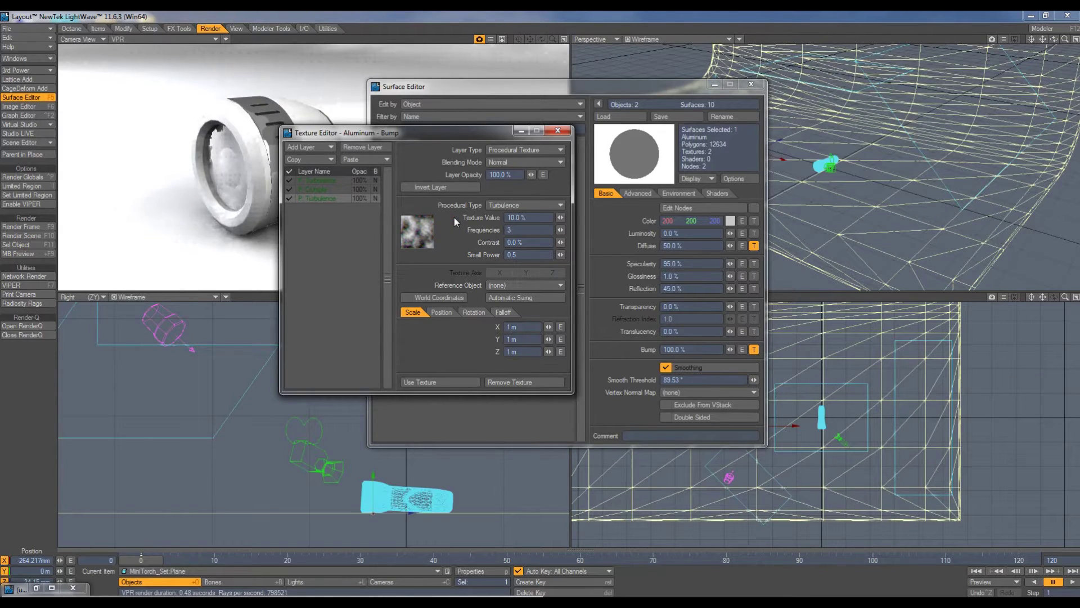
pyautogui.click(535, 329)
pyautogui.write('2mm')
pyautogui.press('Tab')
pyautogui.write('5')
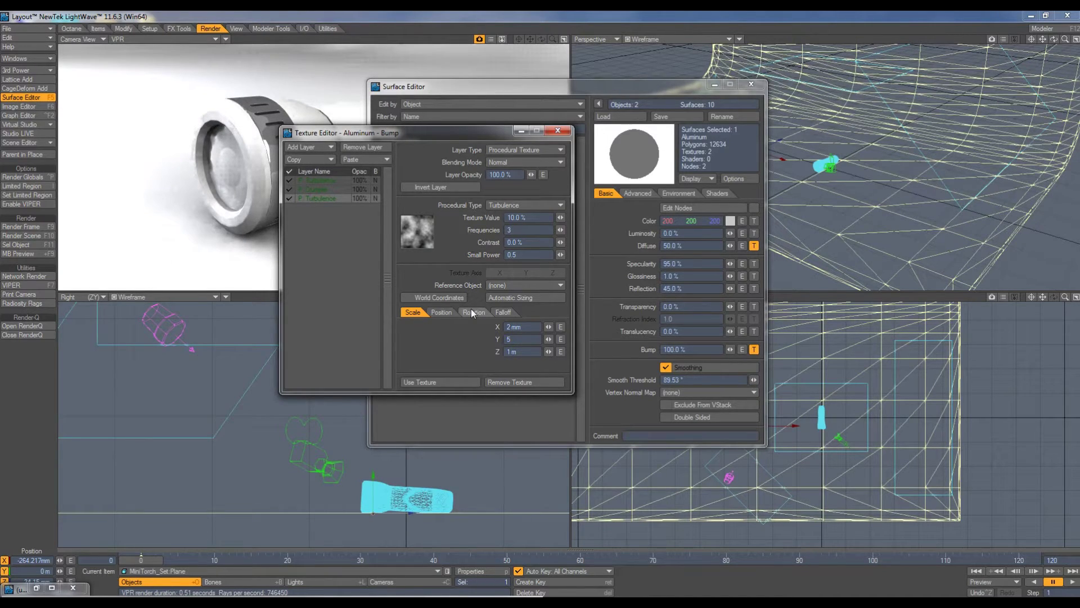
pyautogui.press('Tab')
pyautogui.write('100m')
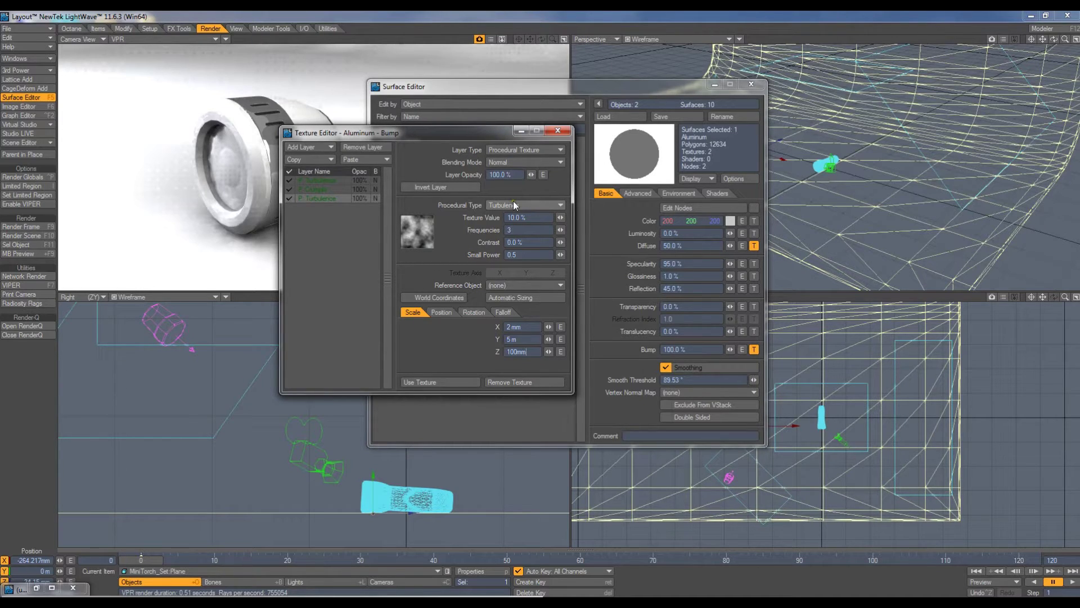
# - Set the Crumple layer's opacity to 50%, apply the Aluminum bump texture and close the Surface Editor
pyautogui.click(357, 180)
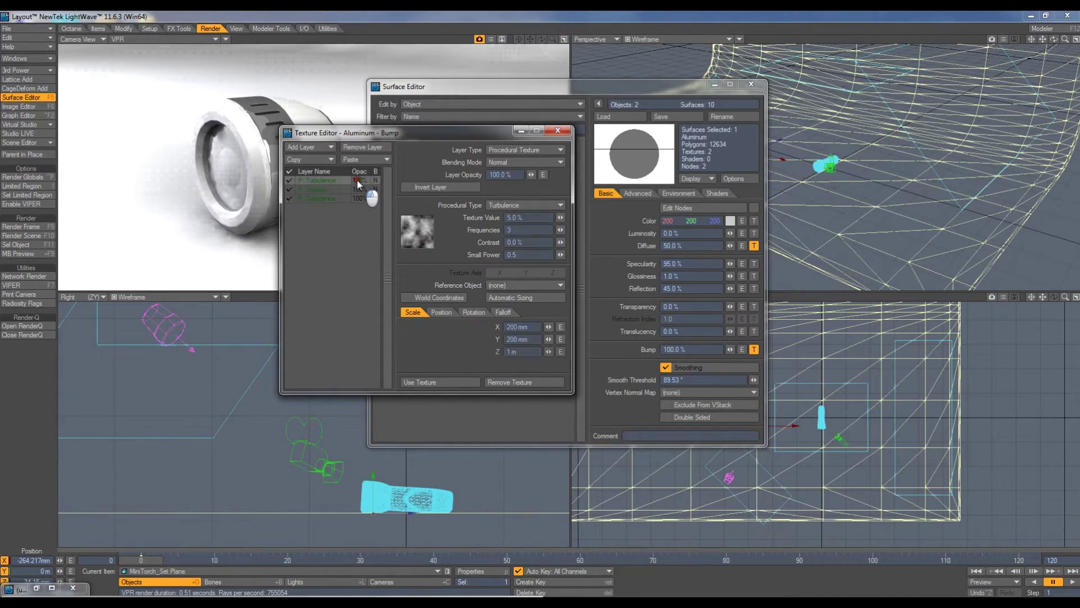
pyautogui.click(357, 189)
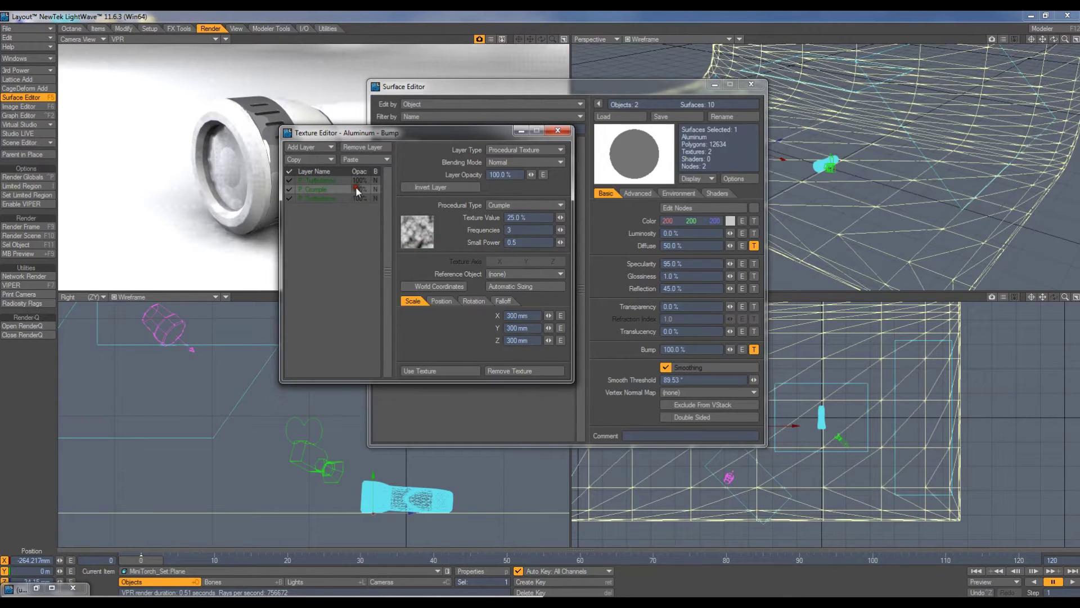
pyautogui.click(515, 175)
pyautogui.write('50')
pyautogui.click(360, 197)
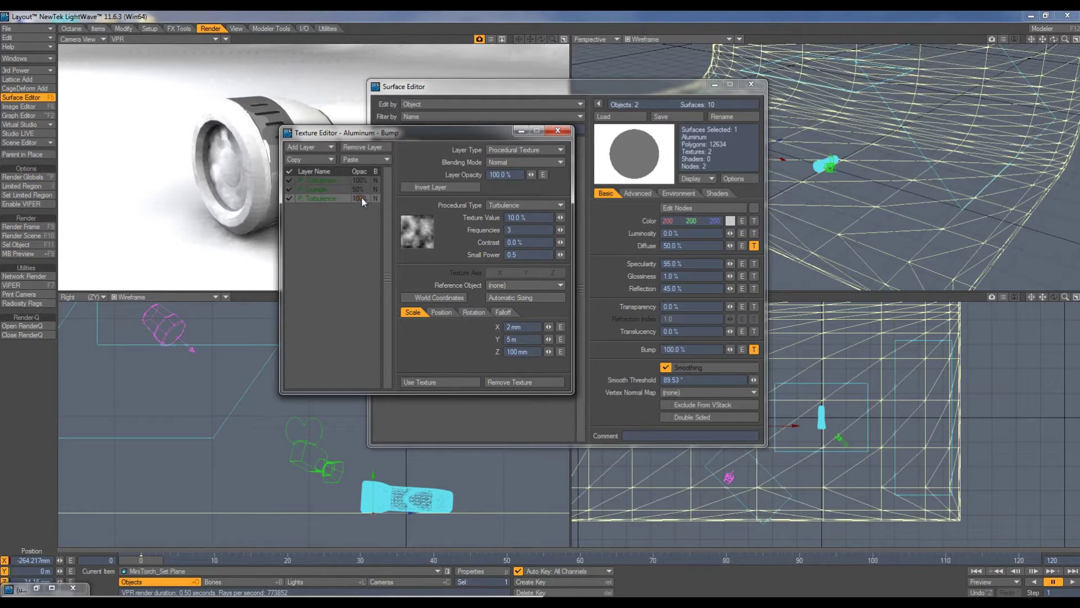
pyautogui.click(509, 175)
pyautogui.click(459, 381)
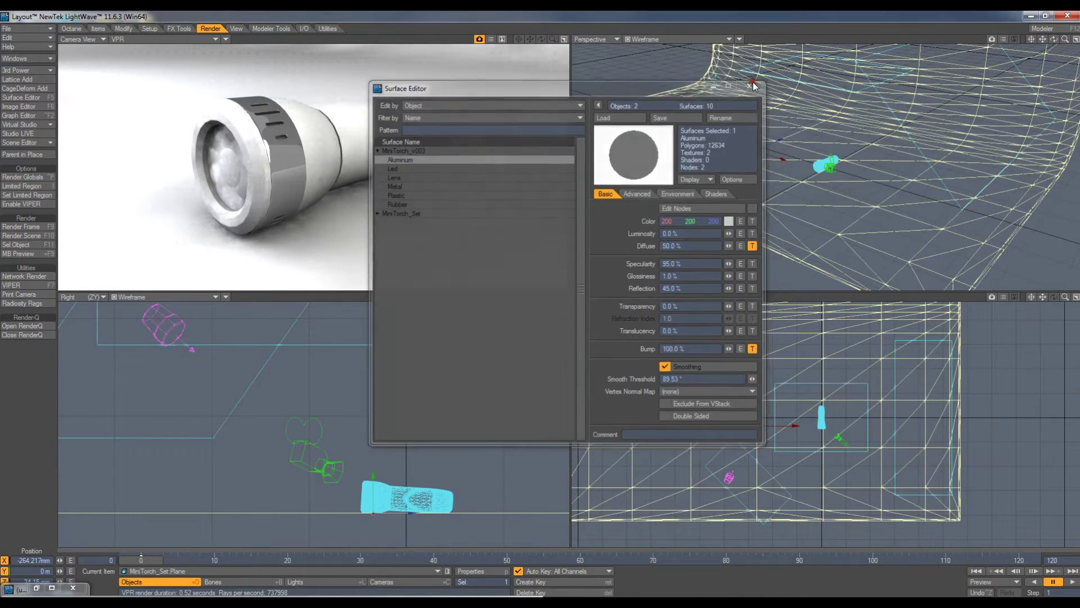
pyautogui.click(752, 83)
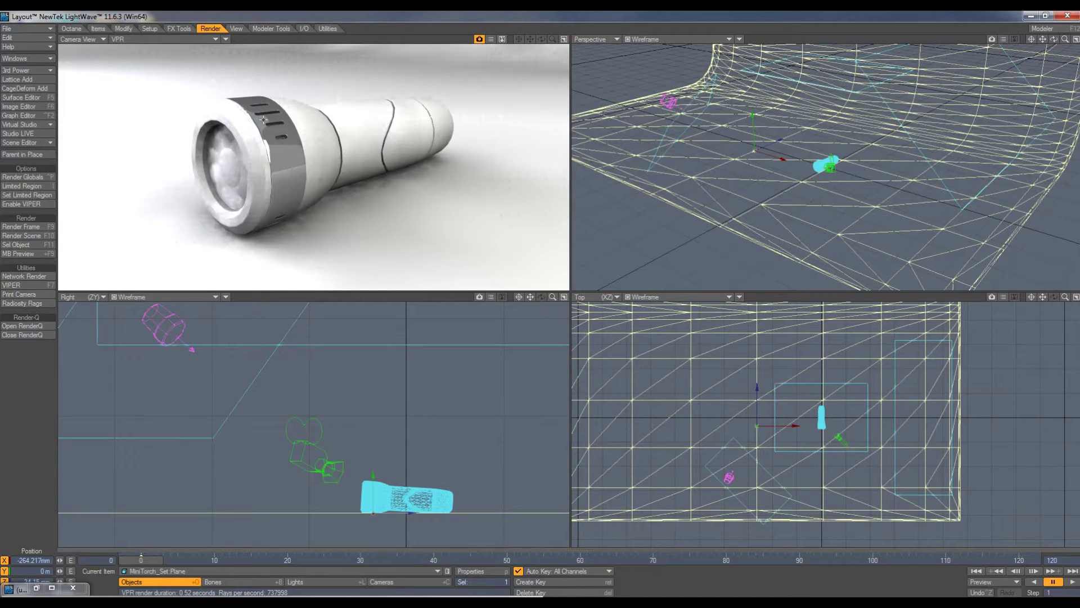
# - Add a Dielectric material node to the Lens surface and connect its Material output to the Surface node's Material input
pyautogui.click(18, 98)
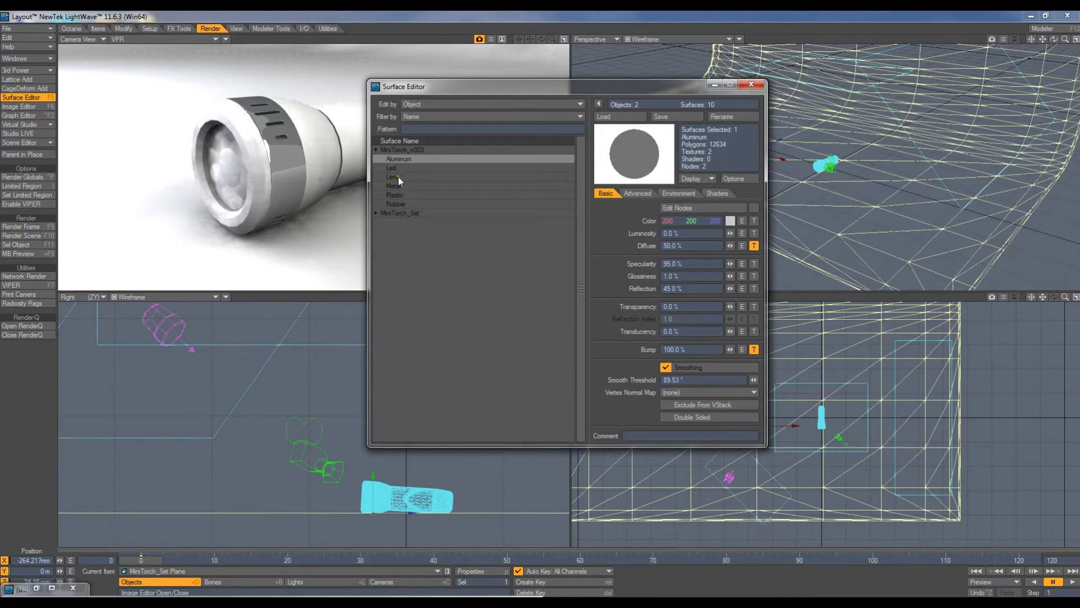
pyautogui.click(398, 178)
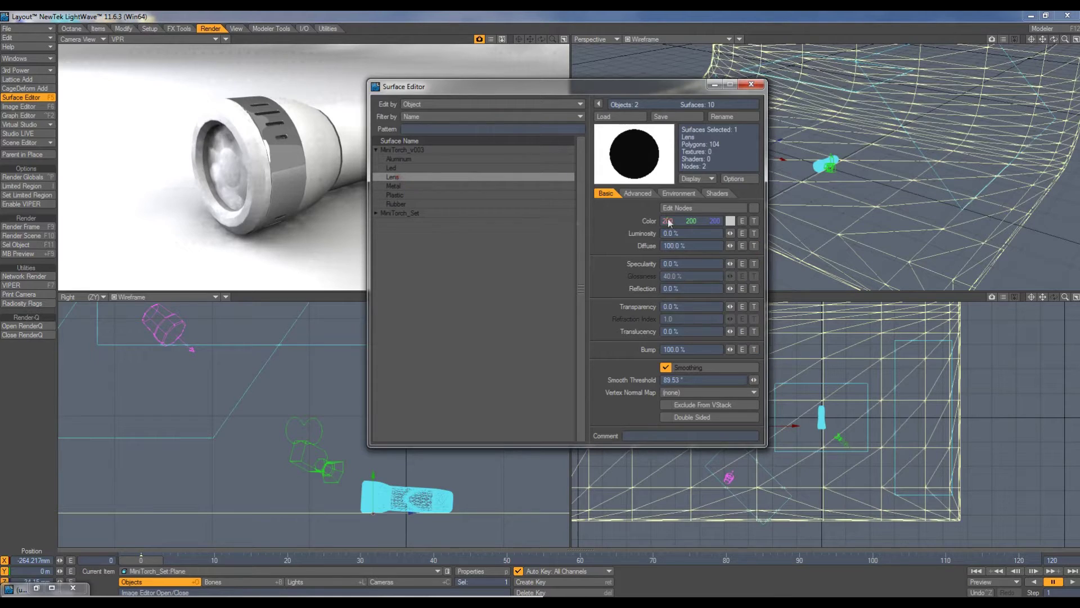
pyautogui.click(718, 207)
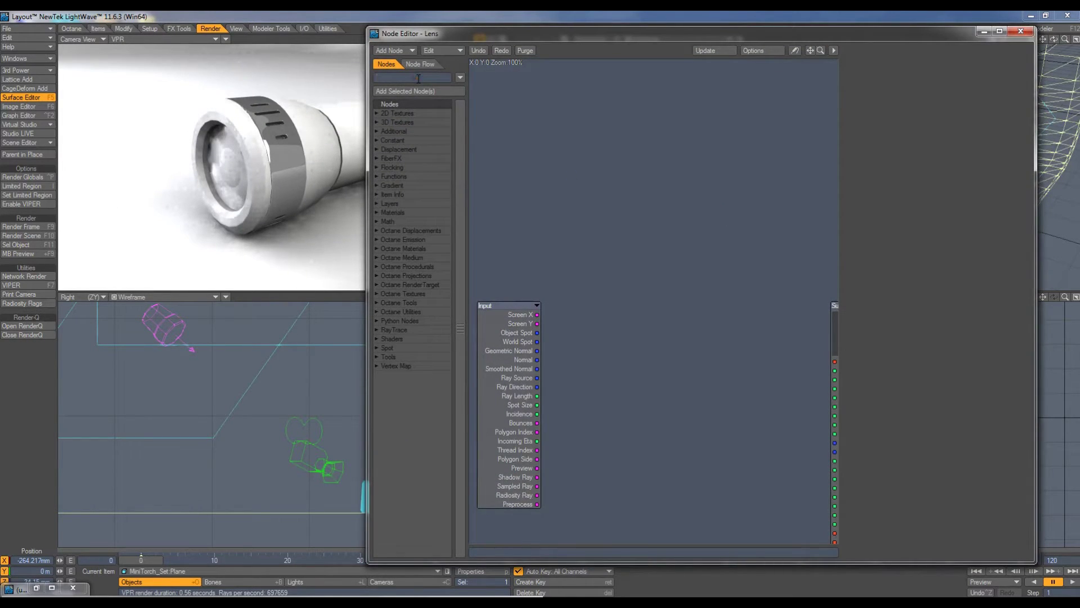
pyautogui.write('die')
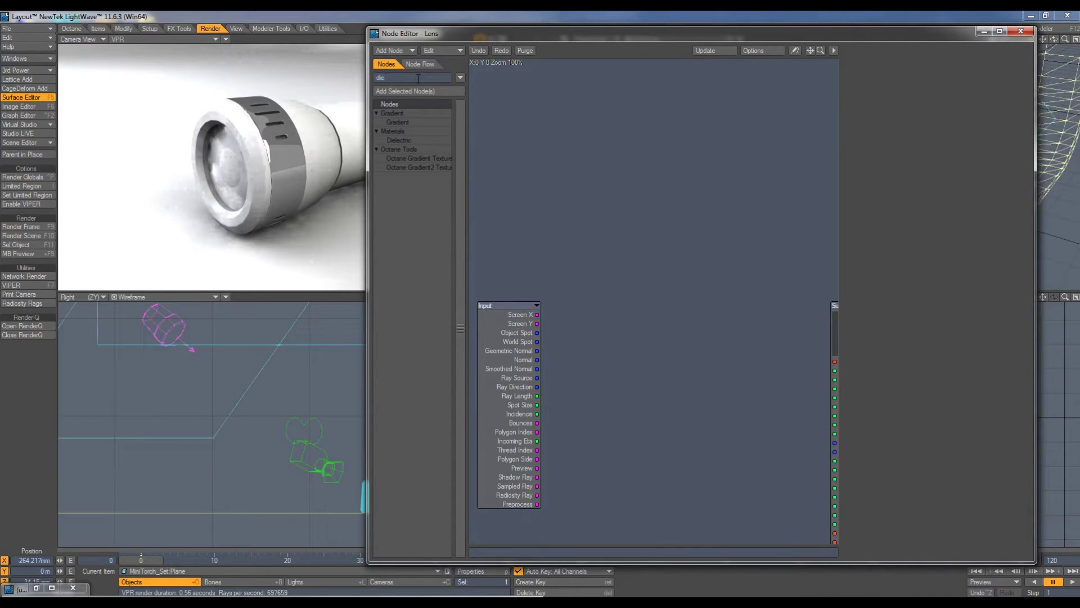
pyautogui.doubleClick(412, 140)
pyautogui.moveTo(630, 238); pyautogui.dragTo(604, 210)
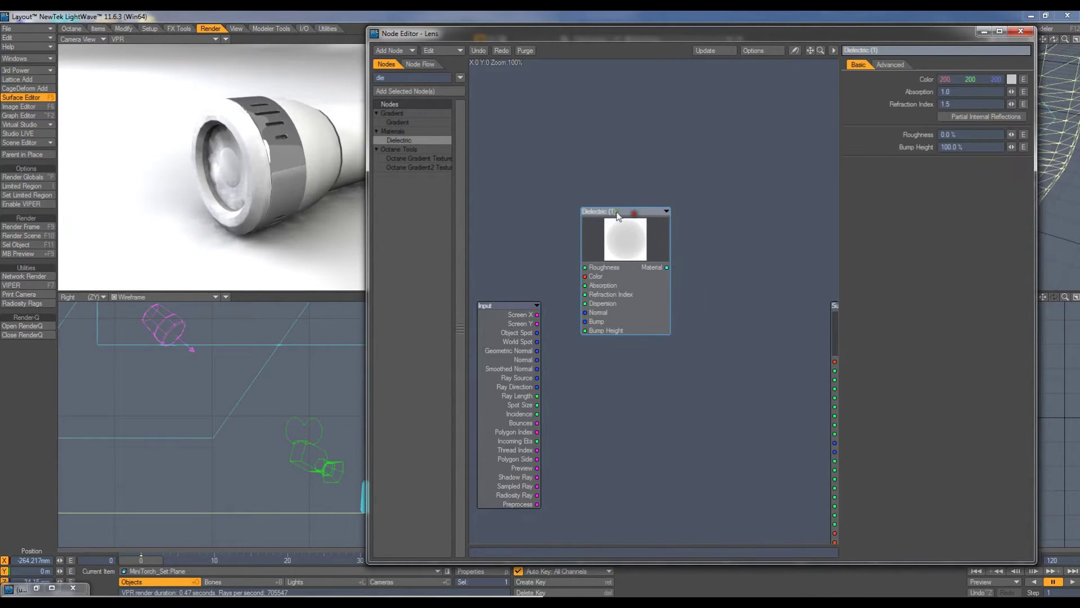
pyautogui.moveTo(832, 305); pyautogui.dragTo(731, 135)
pyautogui.moveTo(665, 268); pyautogui.dragTo(726, 395)
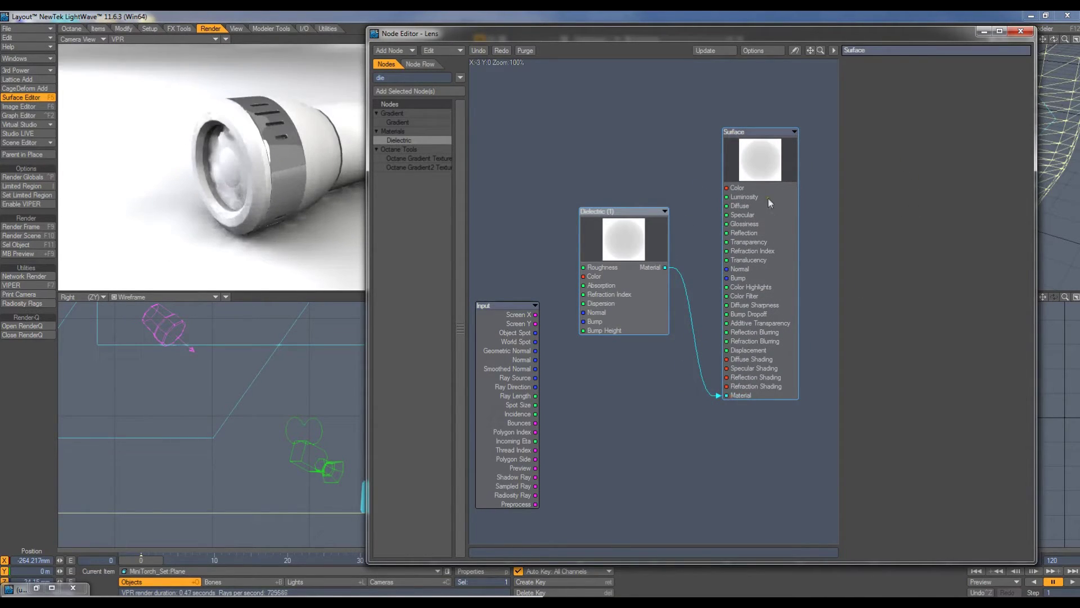
# - Set the Lens Dielectric node's absorption to 2000
pyautogui.click(655, 217)
pyautogui.moveTo(960, 92); pyautogui.dragTo(902, 95)
pyautogui.write('2000')
pyautogui.press('Return')
# - Set the Dielectric node's color to RGB 214, 214, 214 and enable node shading for the Lens surface
pyautogui.click(1011, 79)
pyautogui.click(634, 78)
pyautogui.click(634, 78)
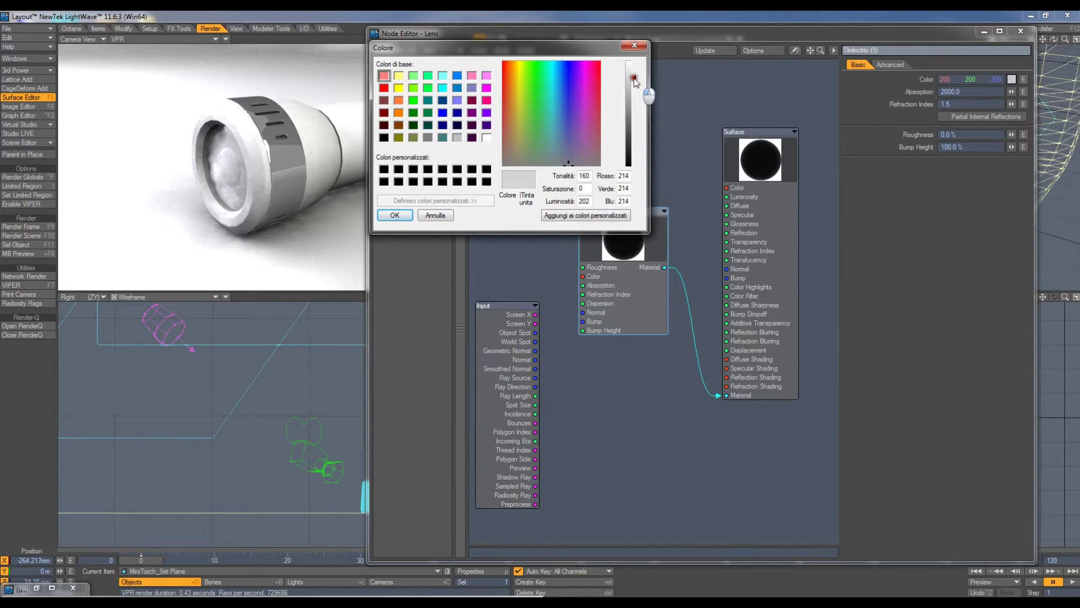
pyautogui.click(395, 215)
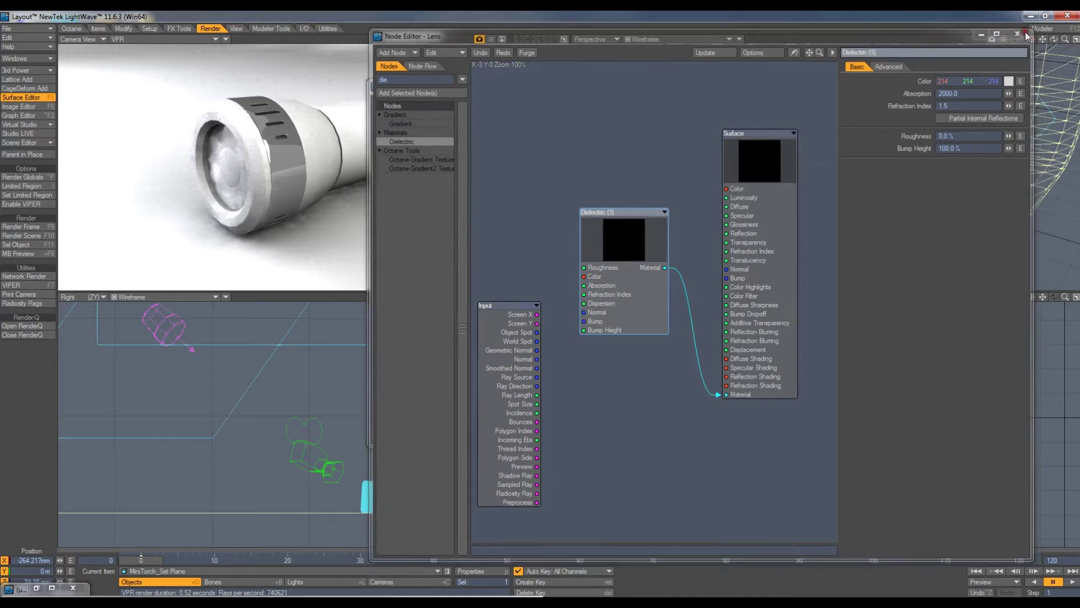
pyautogui.click(1020, 32)
pyautogui.click(753, 208)
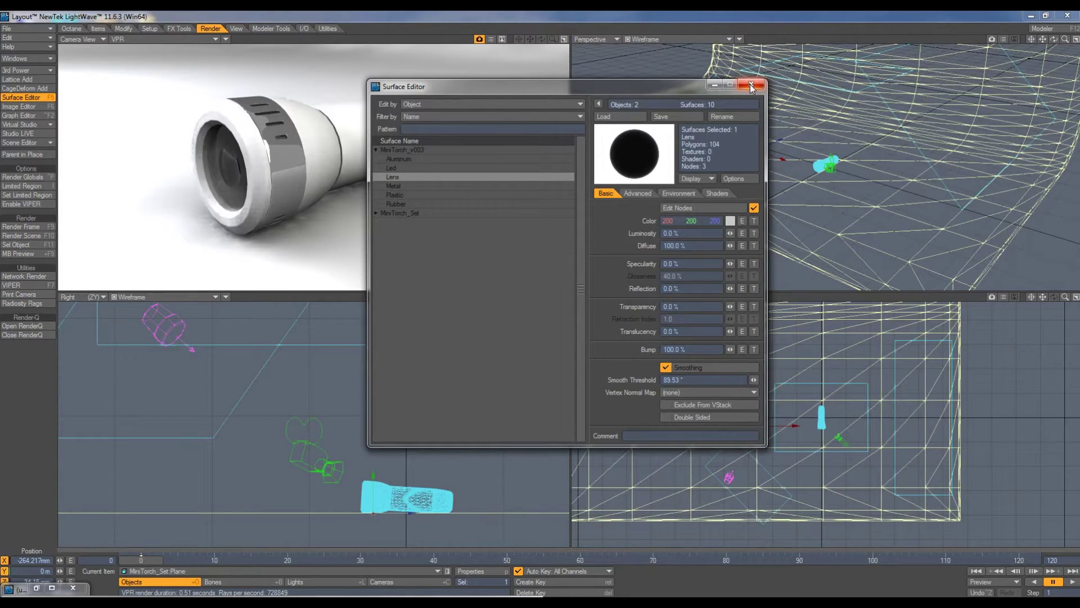
# - Add a Conductor material node to the Metal surface and connect its Material output to the Surface node's Material input
pyautogui.click(400, 185)
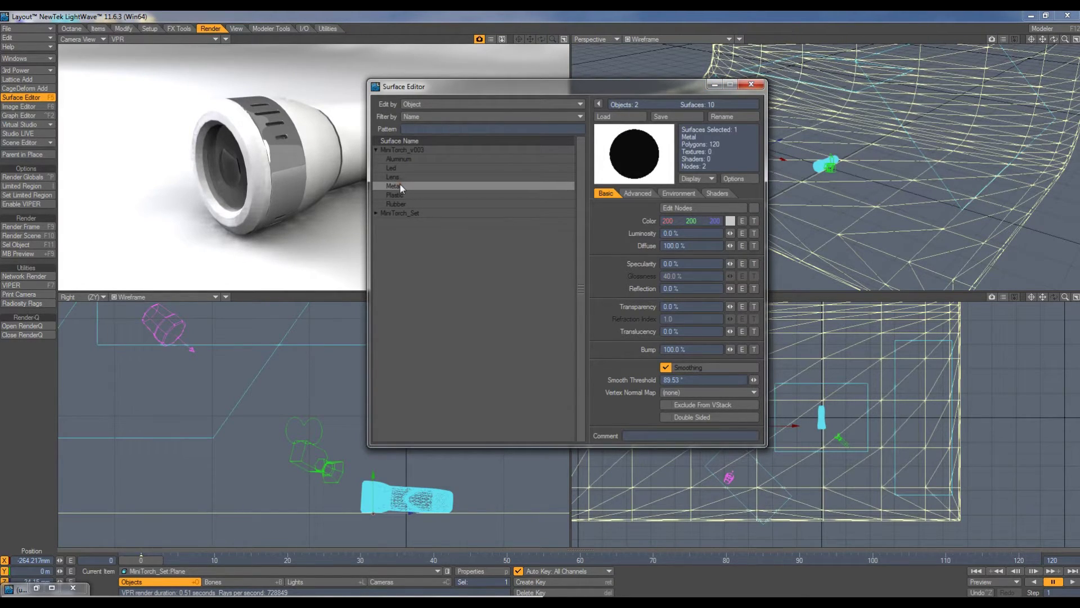
pyautogui.click(701, 208)
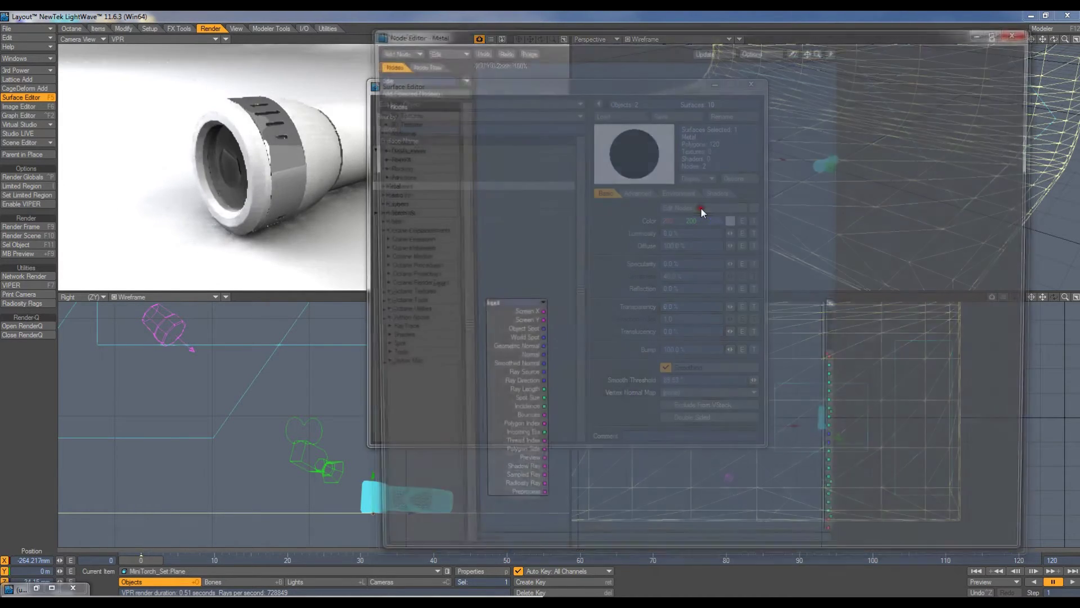
pyautogui.click(410, 78)
pyautogui.write('c')
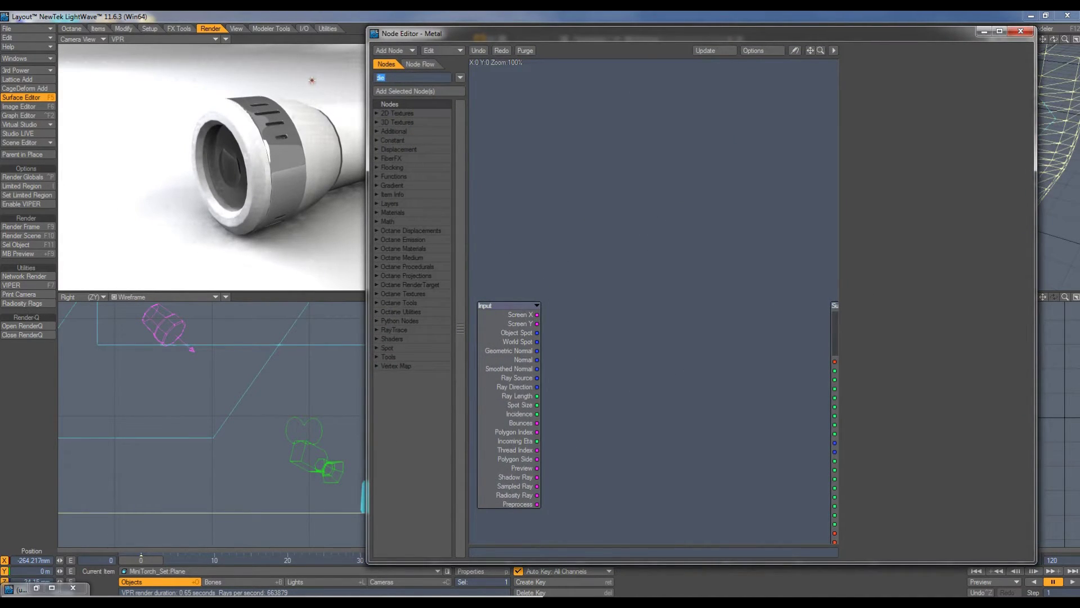
pyautogui.write('on')
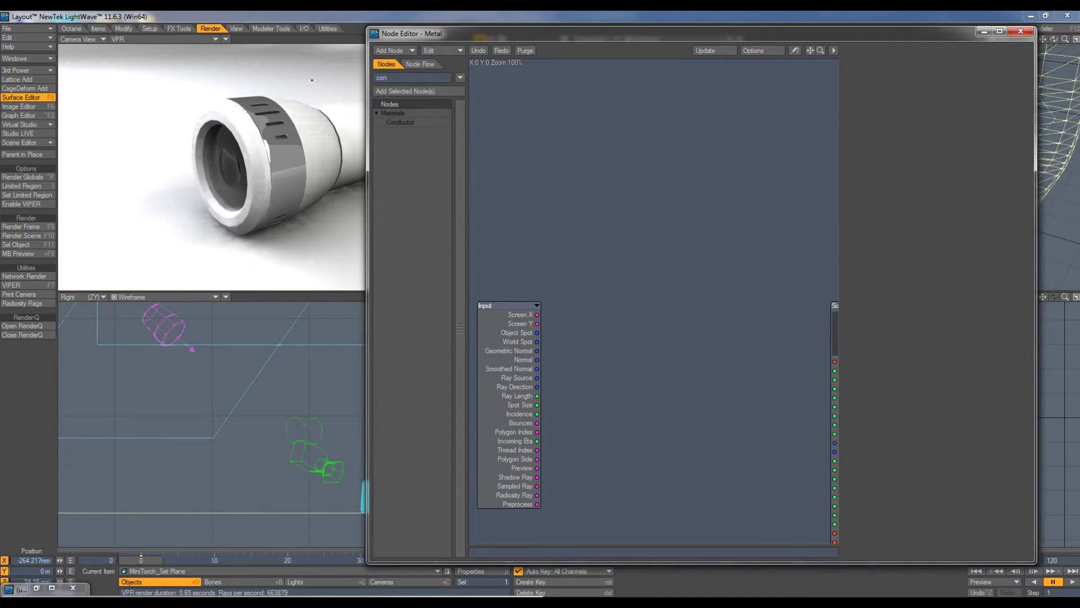
pyautogui.doubleClick(398, 121)
pyautogui.click(535, 175)
pyautogui.click(675, 249)
pyautogui.moveTo(675, 249); pyautogui.dragTo(624, 208)
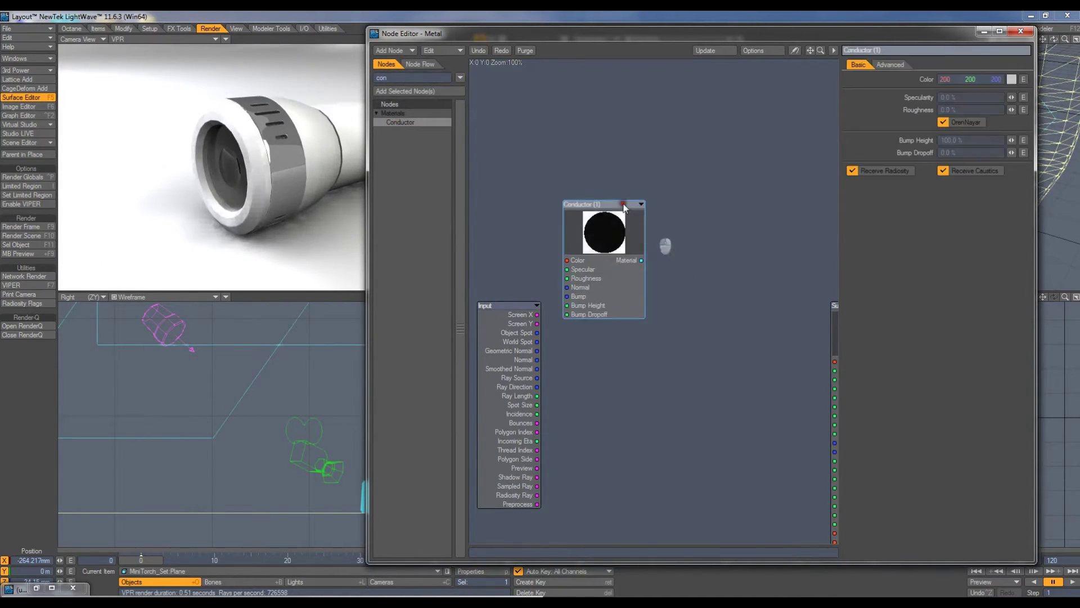
pyautogui.moveTo(838, 306); pyautogui.dragTo(715, 157)
pyautogui.moveTo(640, 260); pyautogui.dragTo(712, 422)
# - Set the Metal Conductor node's color to RGB 221, 221, 221
pyautogui.click(606, 236)
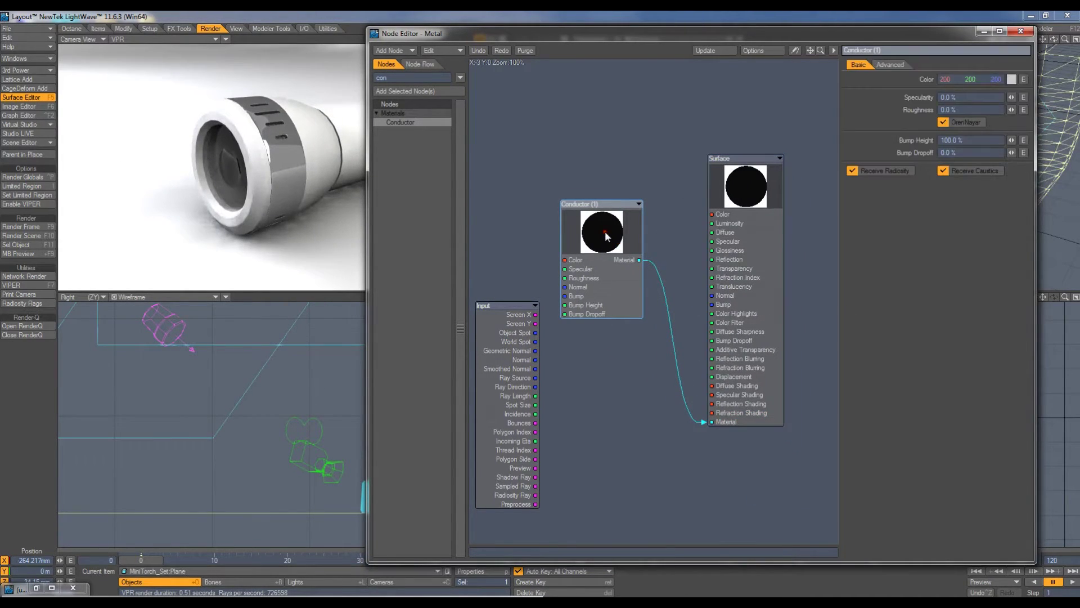
pyautogui.click(1011, 79)
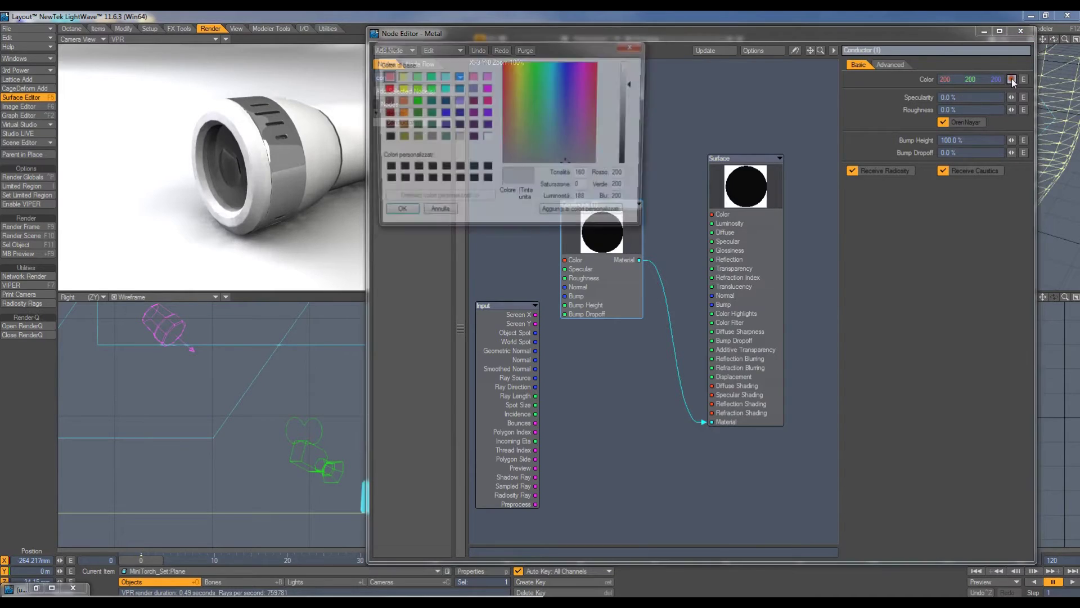
pyautogui.click(635, 84)
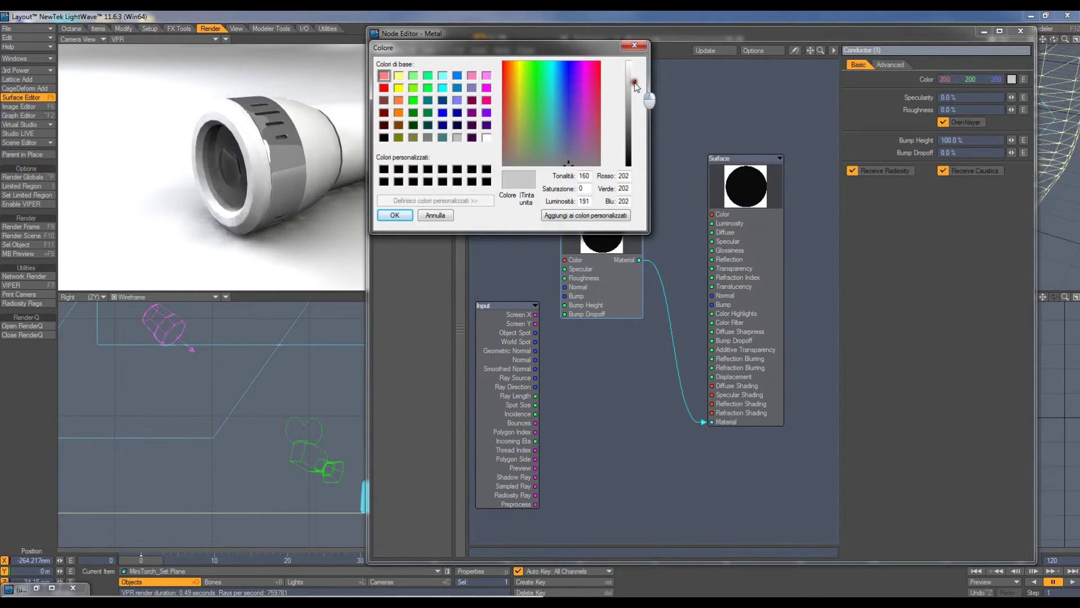
pyautogui.moveTo(636, 86); pyautogui.dragTo(638, 79)
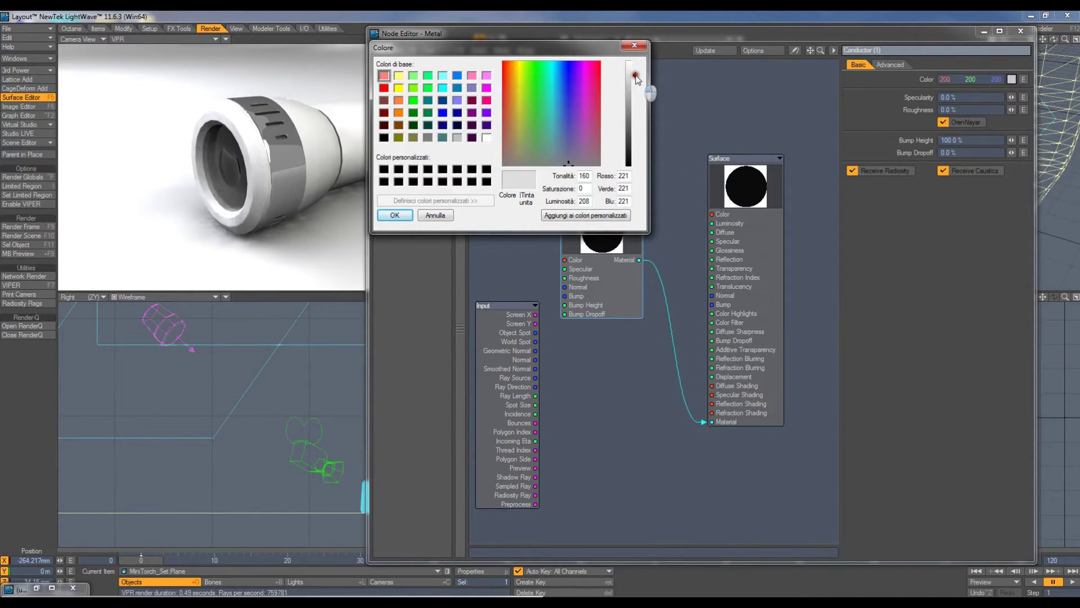
pyautogui.click(400, 215)
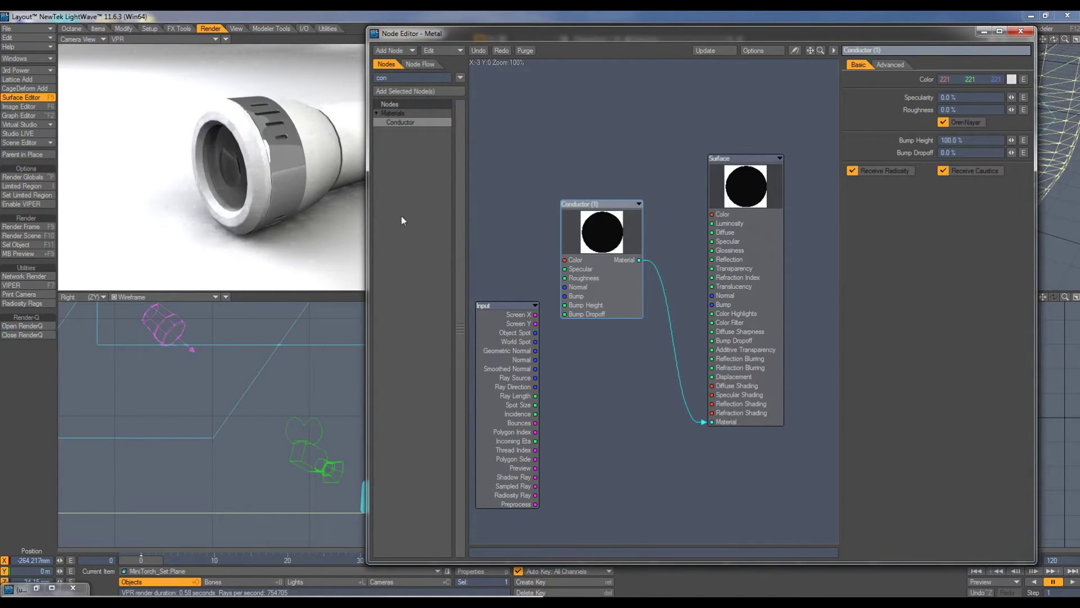
# - Set the Conductor node's specularity to 80% and close the Node Editor and Surface Editor
pyautogui.click(966, 96)
pyautogui.write('80')
pyautogui.press('Tab')
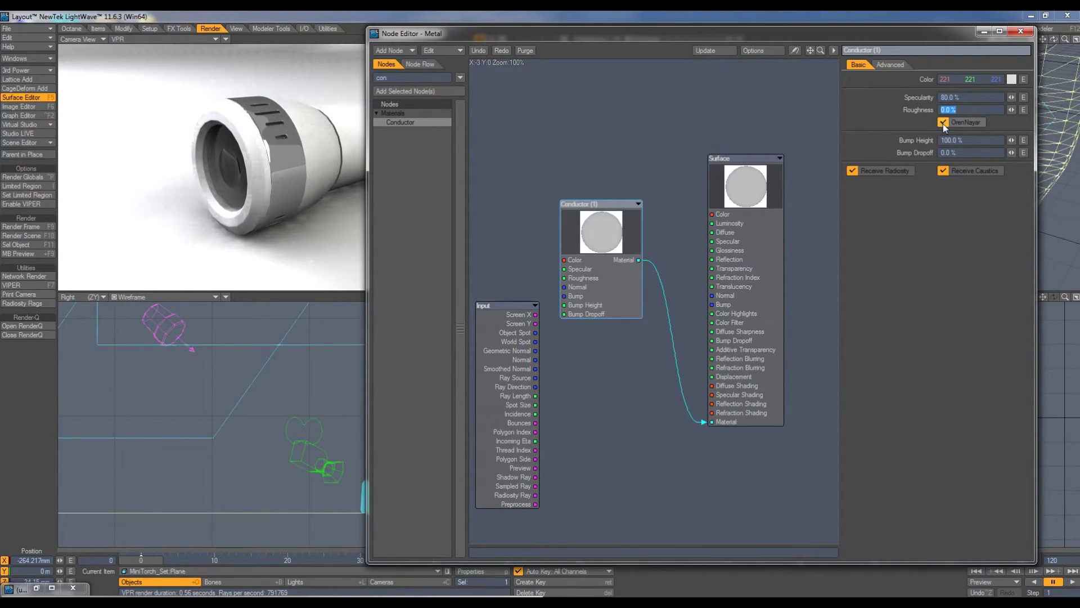
pyautogui.click(1021, 34)
pyautogui.click(755, 86)
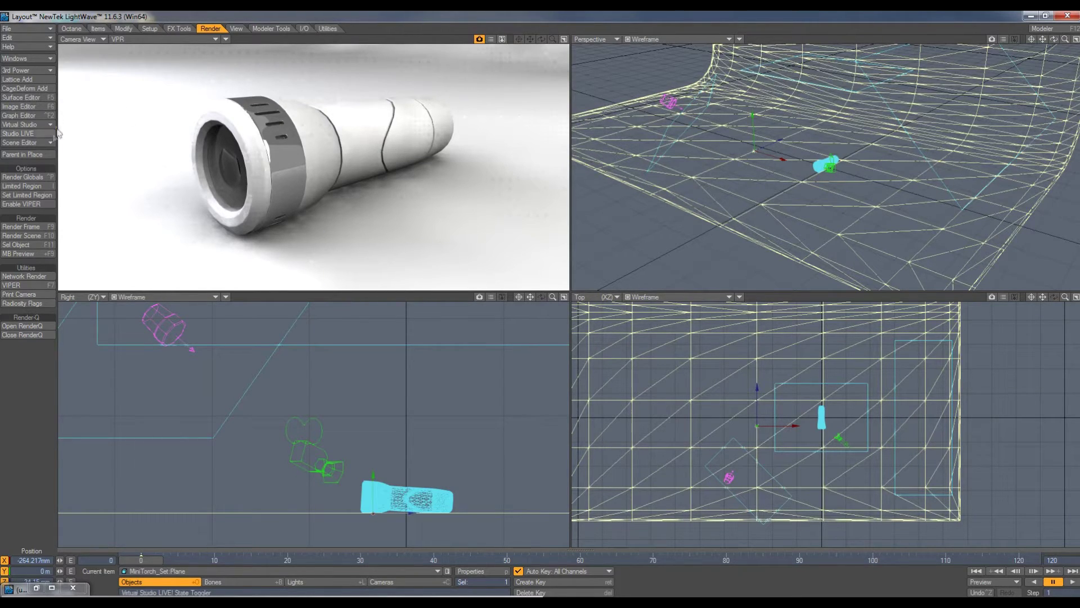
# - Deactivate the torch's Body and Lens objects in the Scene Editor and render the current frame with only the Ring
pyautogui.click(23, 144)
pyautogui.click(21, 159)
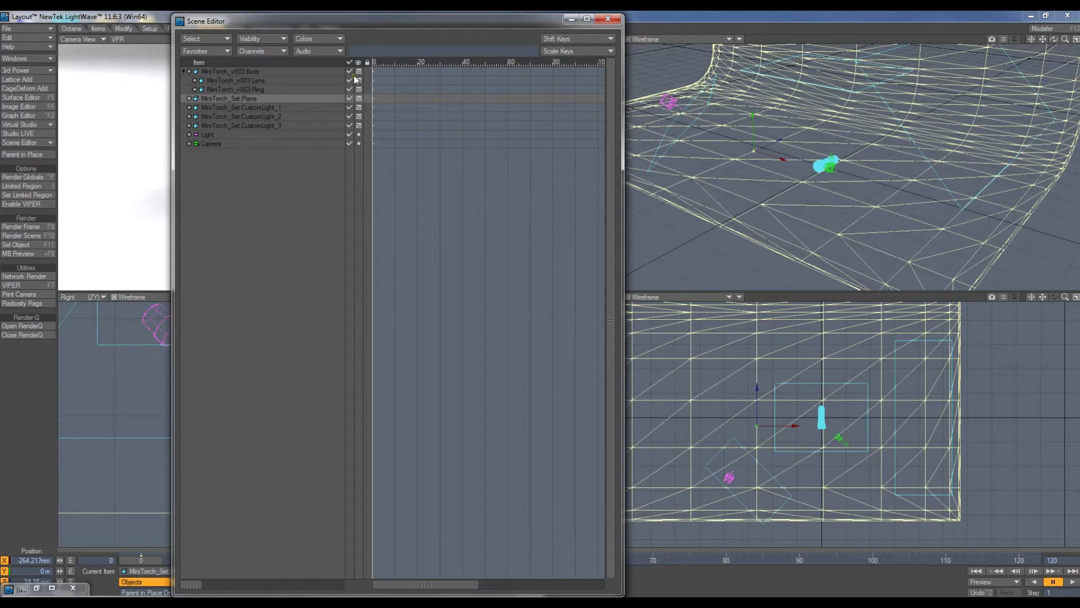
pyautogui.click(608, 19)
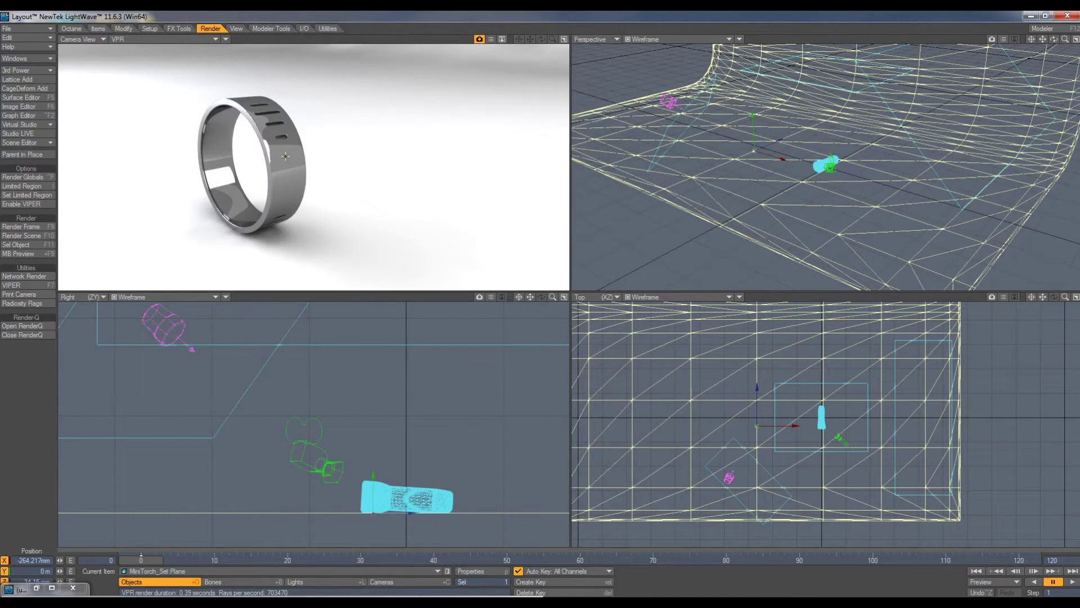
pyautogui.press('F9')
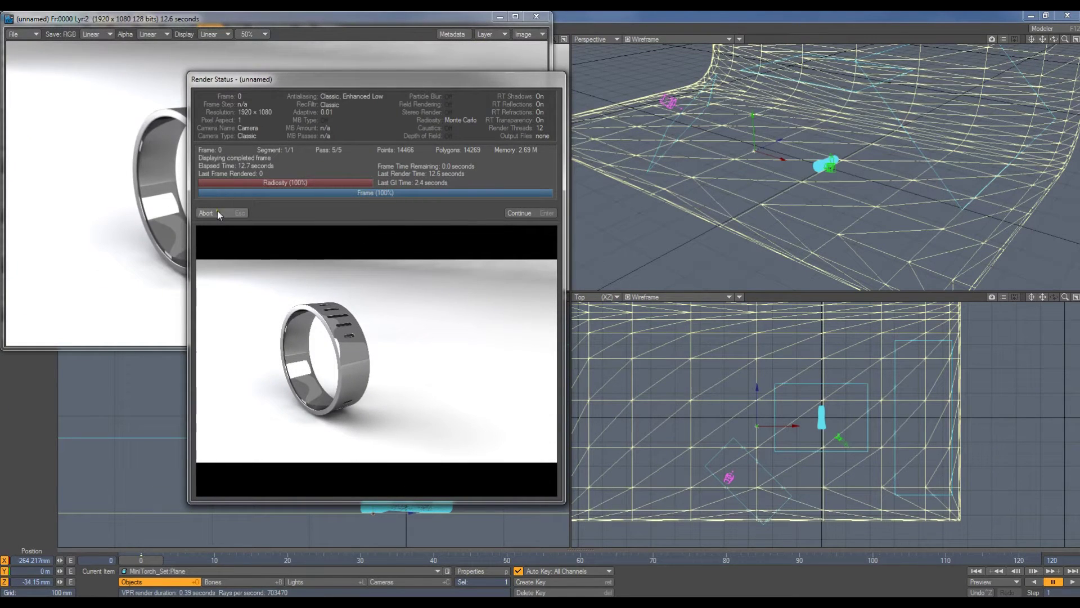
pyautogui.click(217, 212)
pyautogui.moveTo(278, 19); pyautogui.dragTo(713, 85)
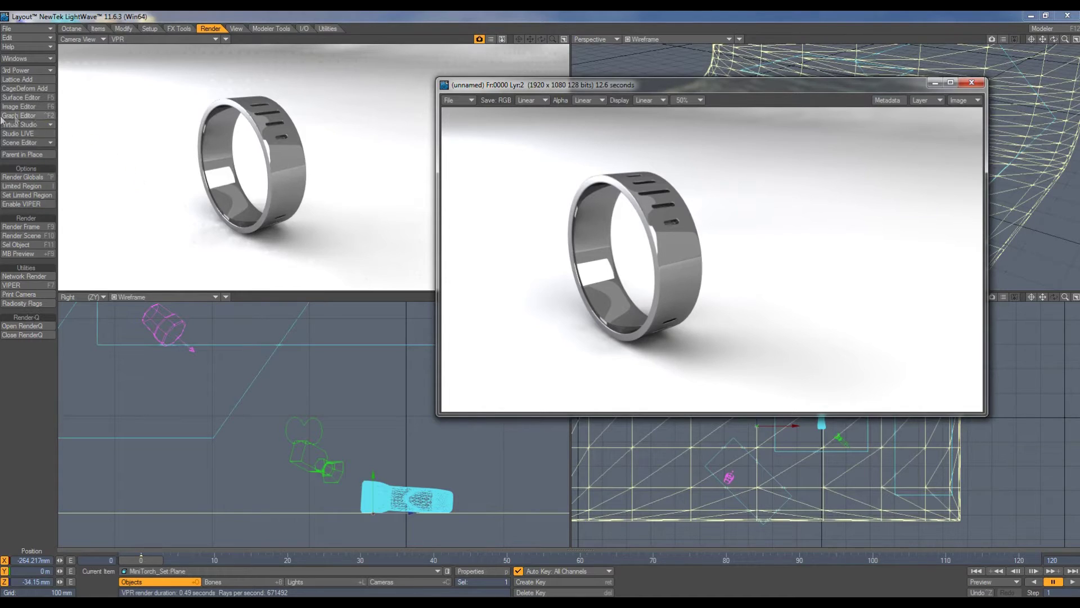
# - Reactivate the Lens object in the Scene Editor and render the Ring and Lens together
pyautogui.click(15, 143)
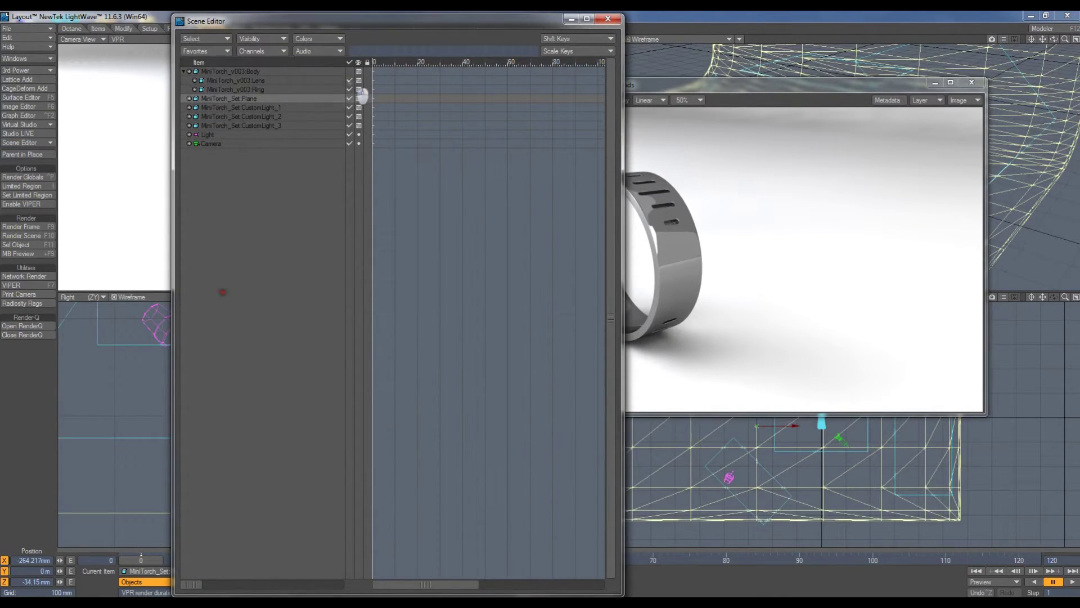
pyautogui.click(607, 19)
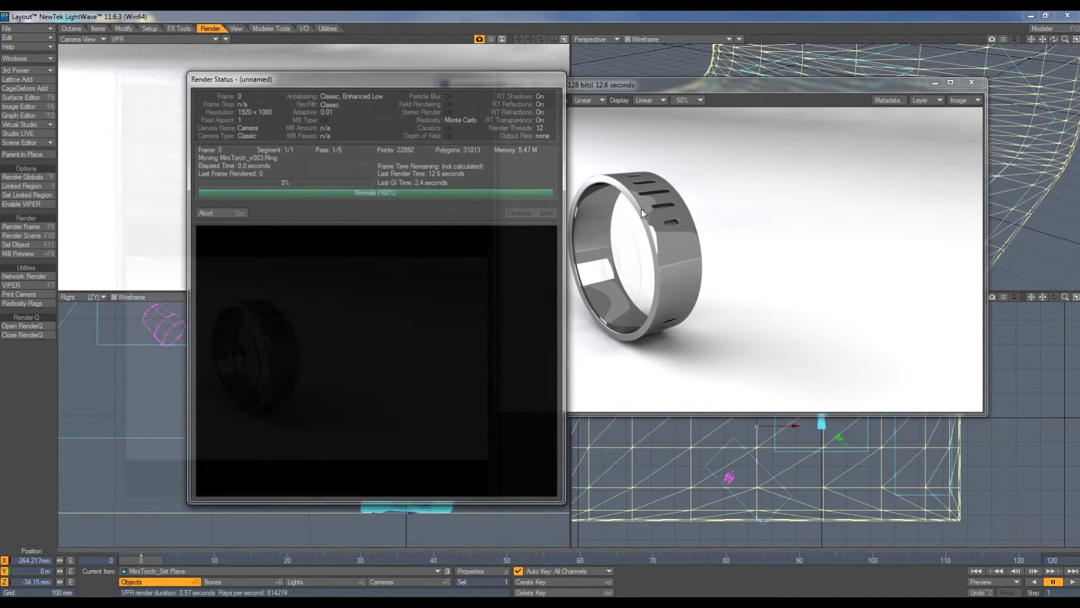
pyautogui.click(154, 212)
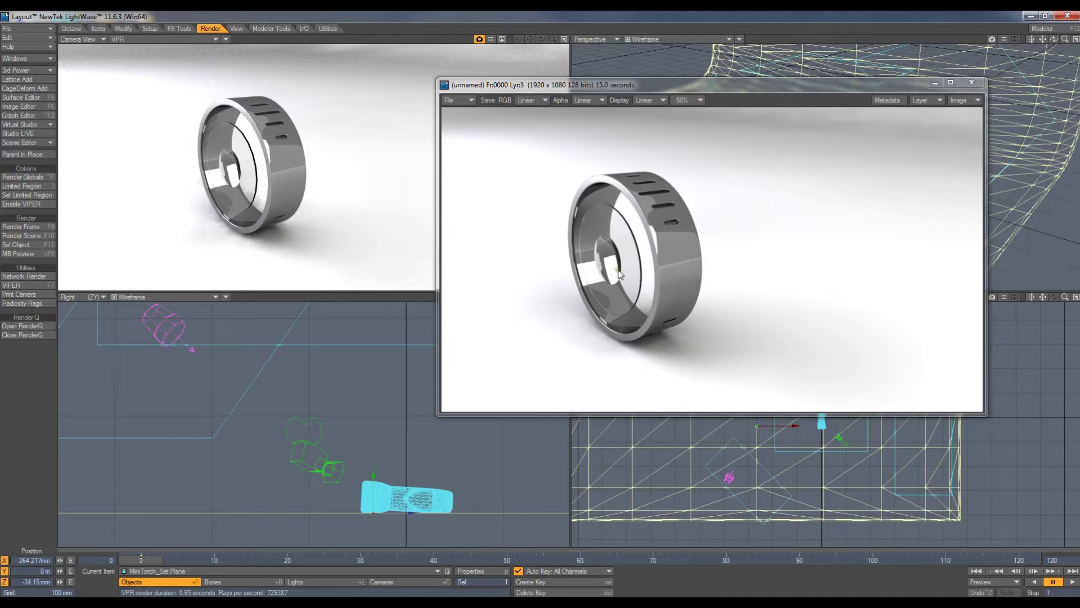
# - Reactivate the torch's Body object and deactivate the Lens object in the Scene Editor
pyautogui.click(25, 144)
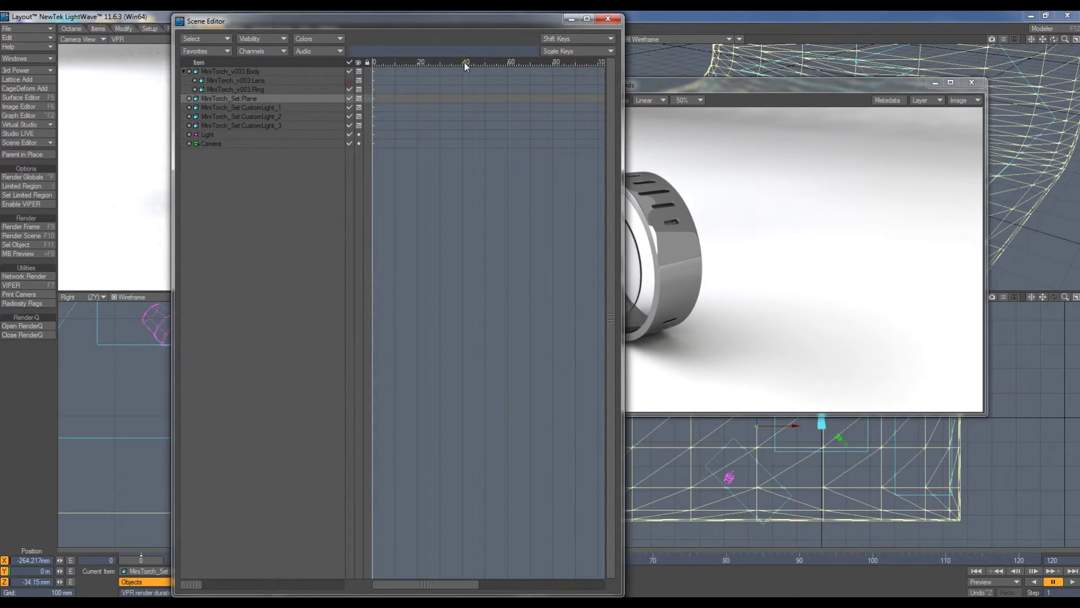
pyautogui.click(608, 19)
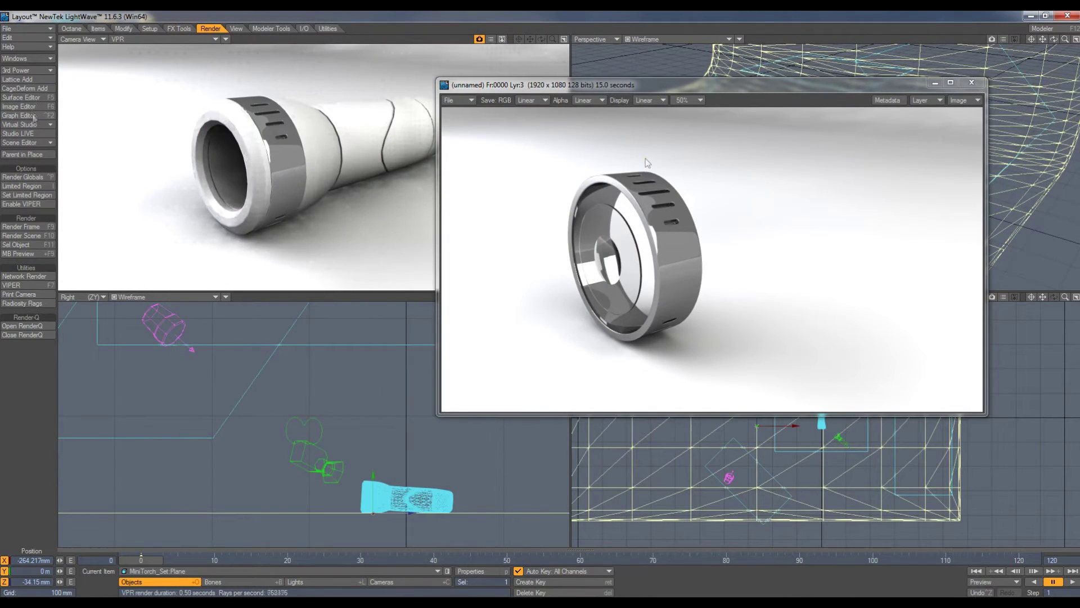
# - Enable node shading for the Metal surface and render the current frame without the lens
pyautogui.click(22, 97)
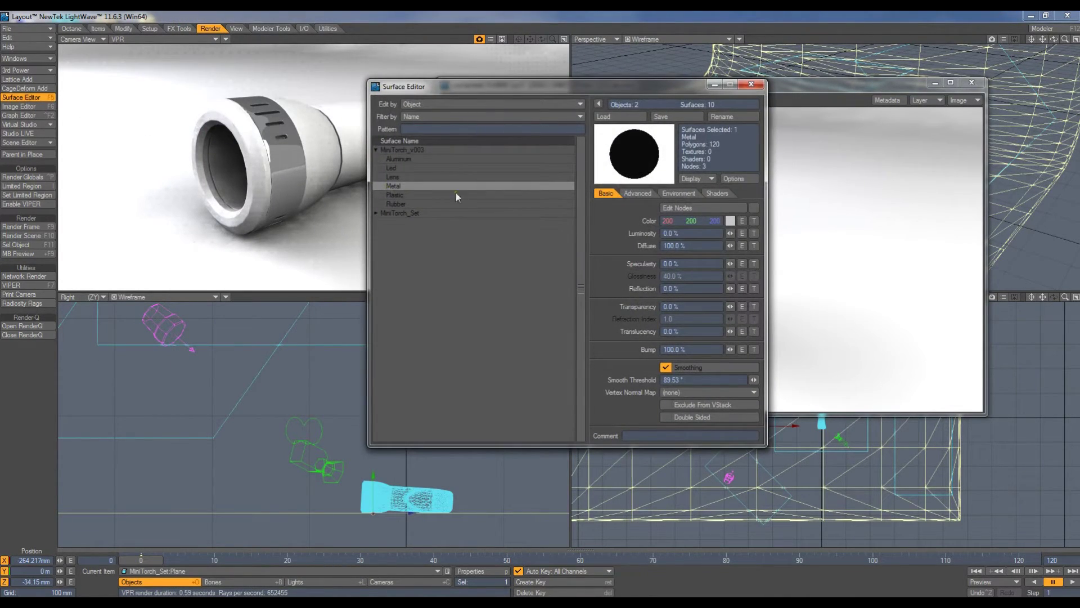
pyautogui.click(755, 208)
pyautogui.click(756, 85)
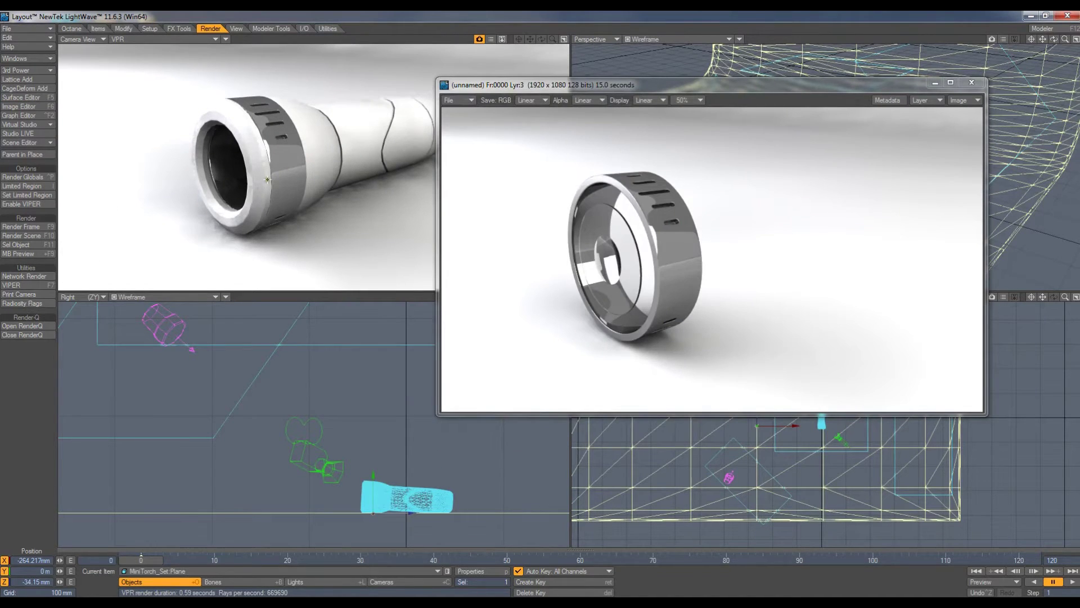
pyautogui.press('F9')
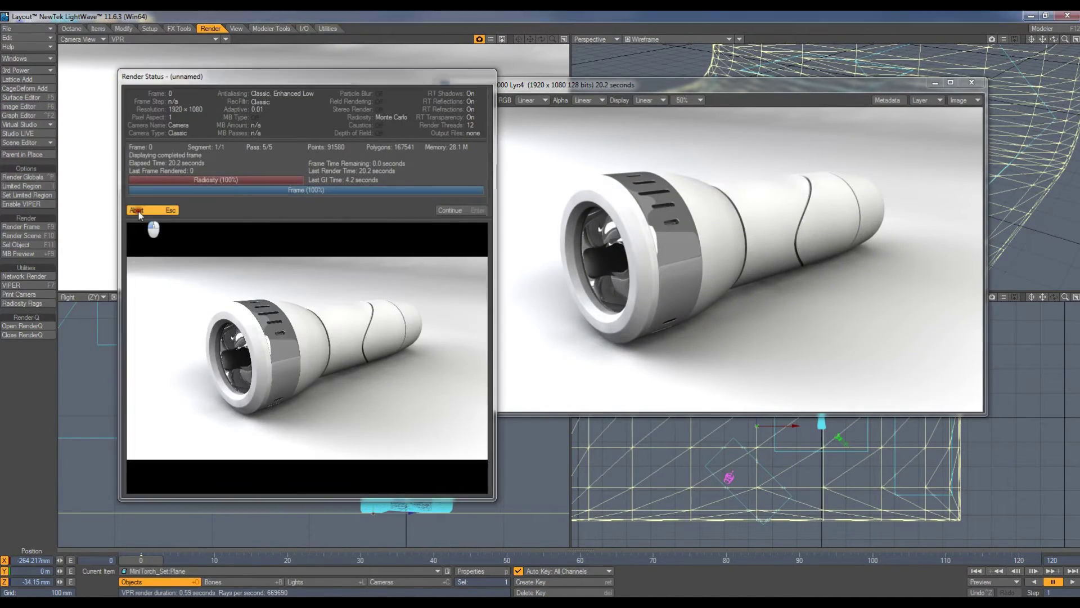
pyautogui.click(136, 211)
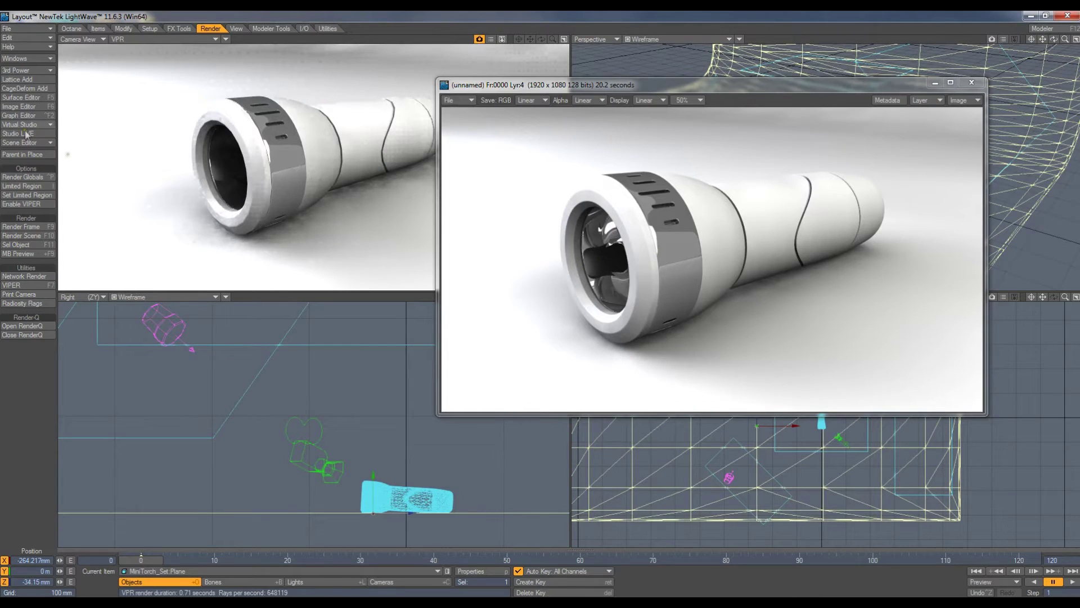
# - Copy the Lens surface settings onto the Led surface and render the current frame
pyautogui.click(22, 97)
pyautogui.click(406, 178)
pyautogui.rightClick(406, 177)
pyautogui.click(406, 178)
pyautogui.click(403, 168)
pyautogui.rightClick(404, 167)
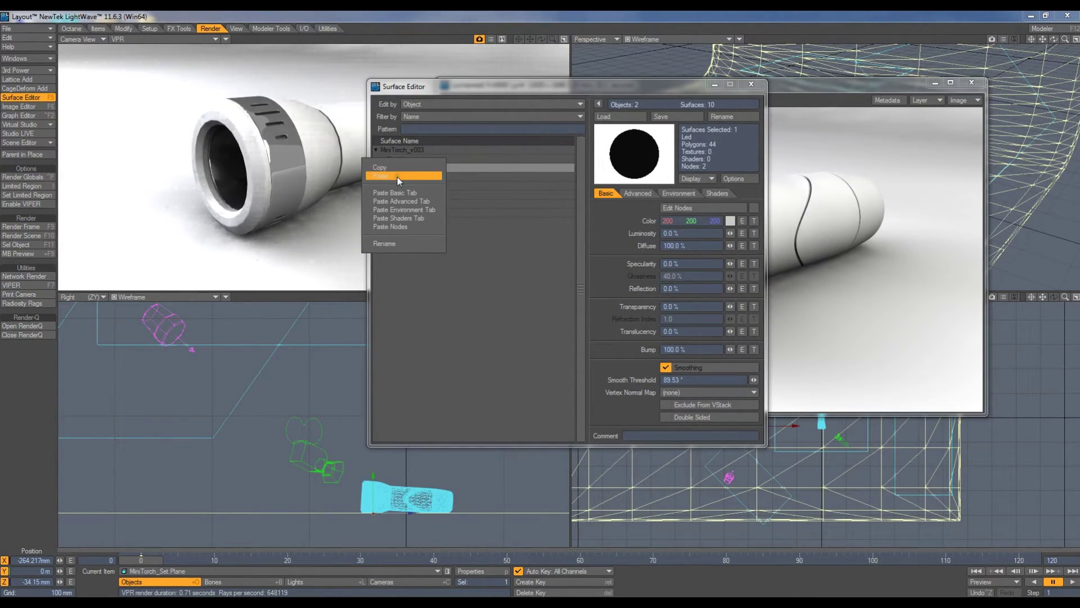
pyautogui.click(398, 176)
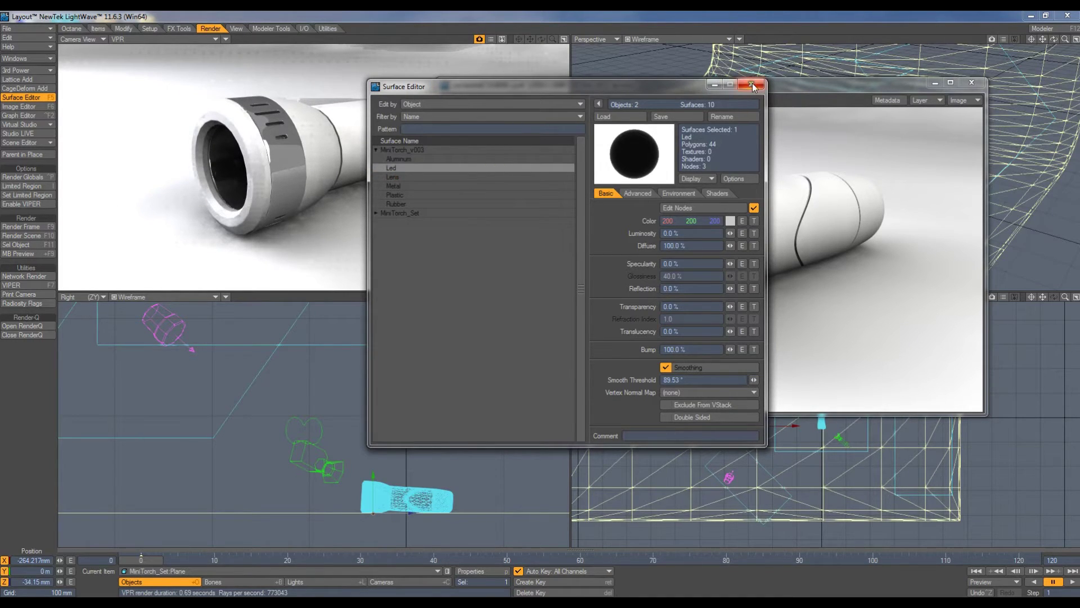
pyautogui.click(751, 84)
pyautogui.press('F9')
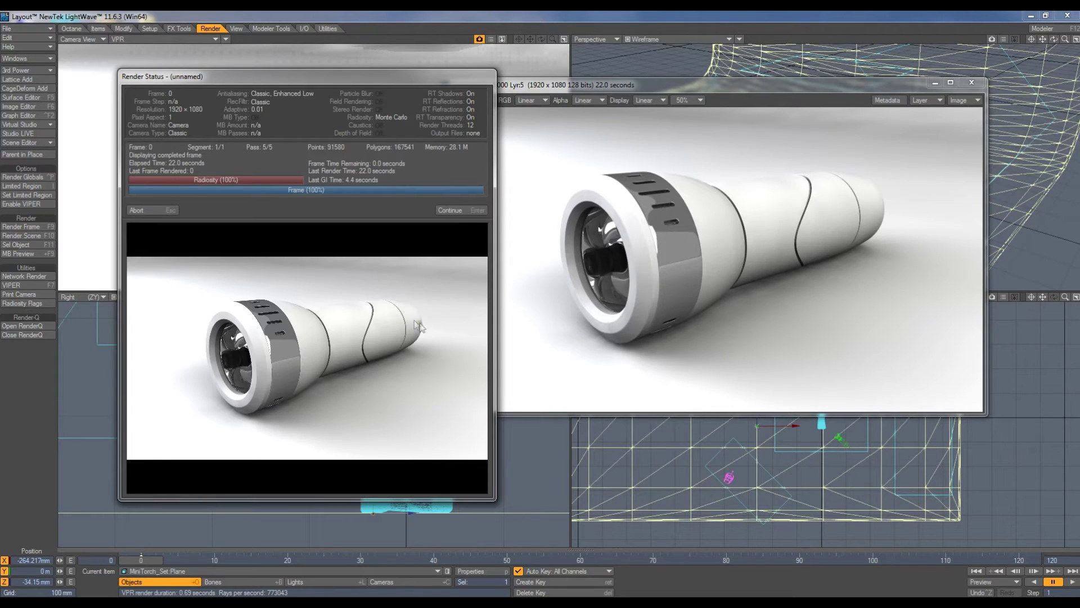
pyautogui.click(174, 210)
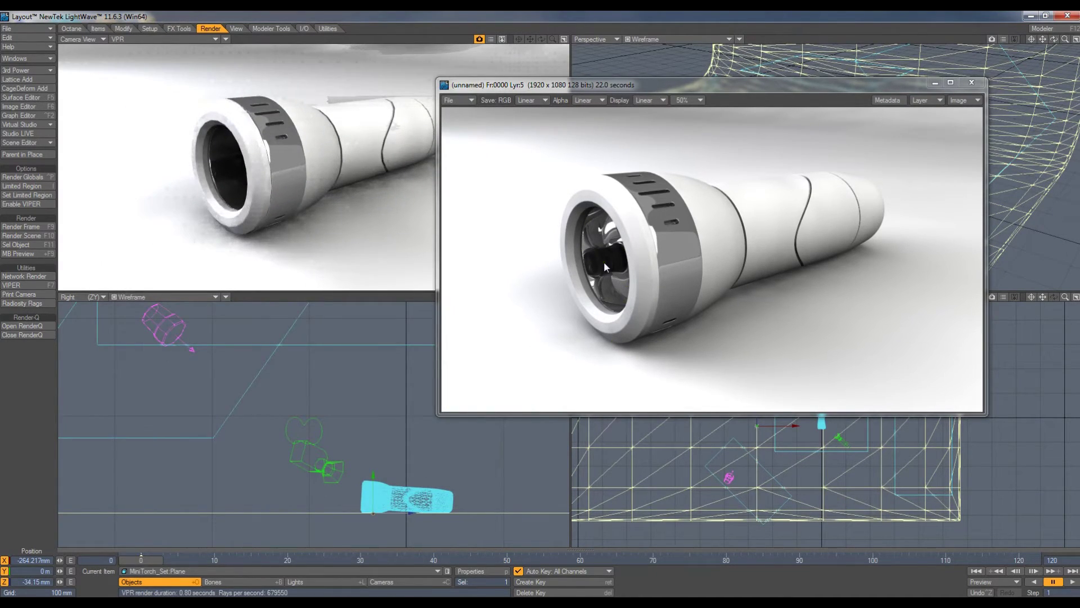
# - Reactivate the Lens object in the Scene Editor and render the complete torch
pyautogui.click(22, 142)
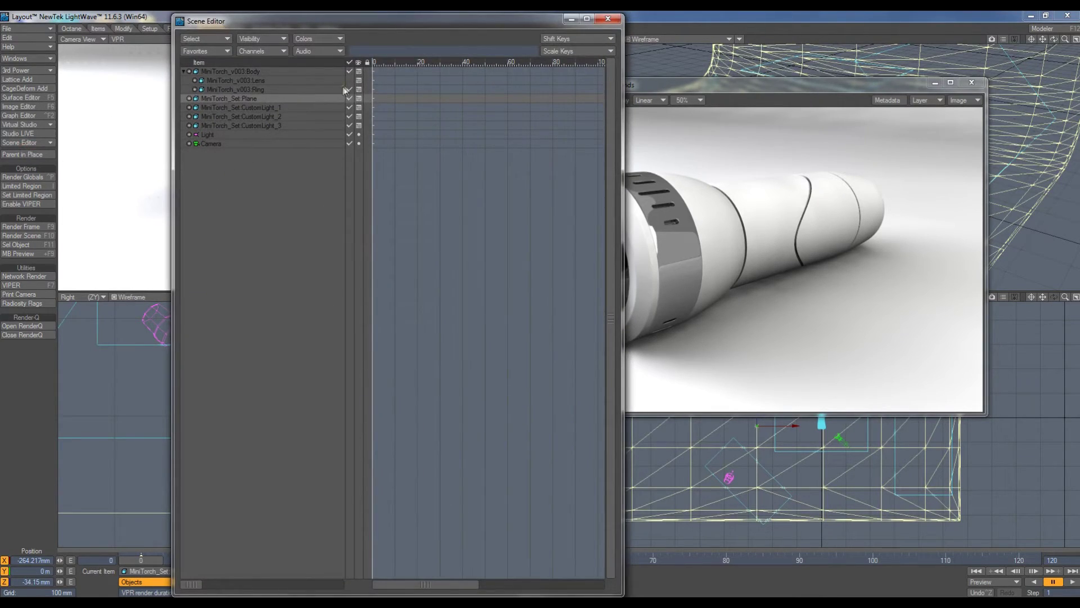
pyautogui.click(608, 18)
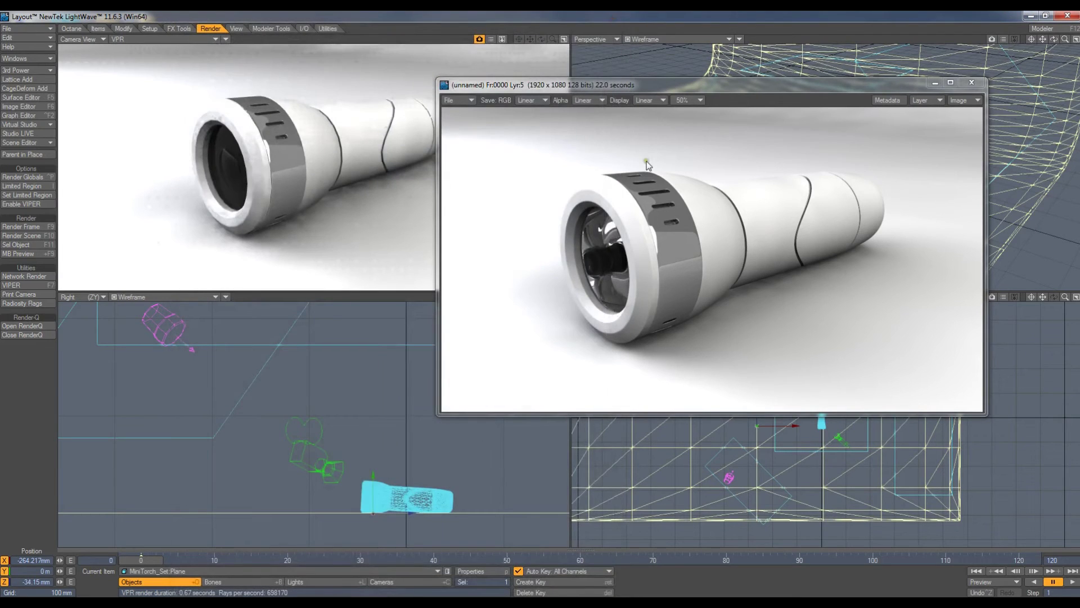
pyautogui.press('F9')
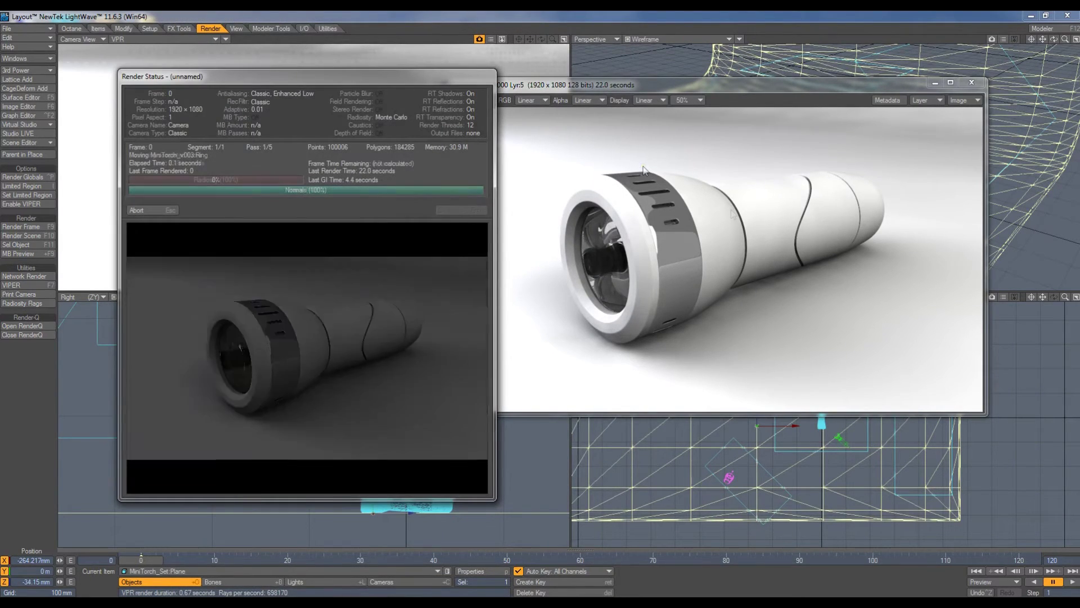
pyautogui.click(166, 211)
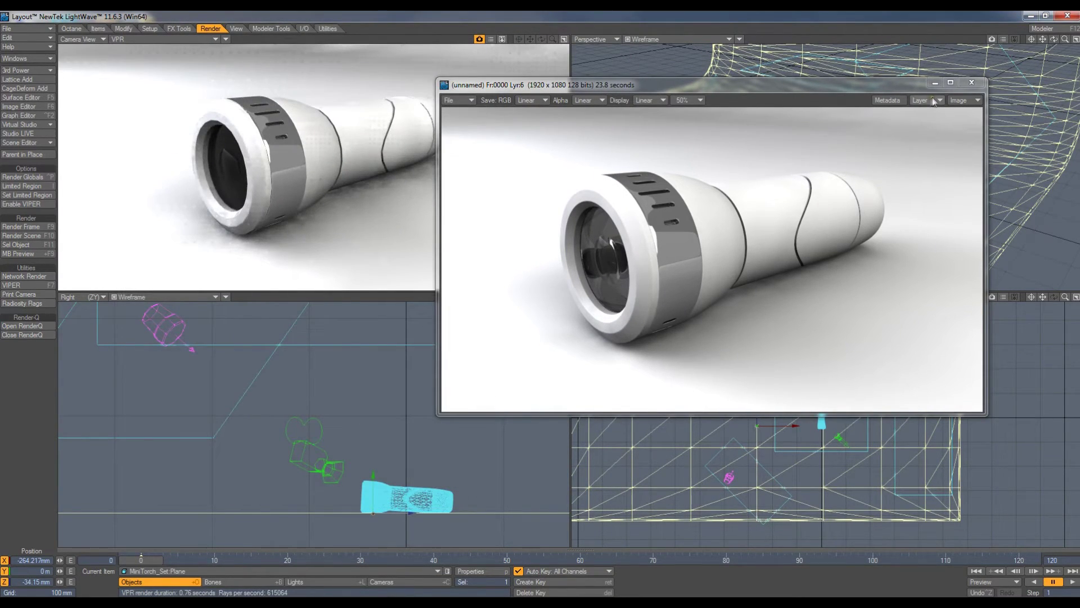
# - Compare the latest render with the previous one through the render viewer's stored layers
pyautogui.click(927, 101)
pyautogui.click(927, 89)
pyautogui.click(927, 100)
pyautogui.click(925, 106)
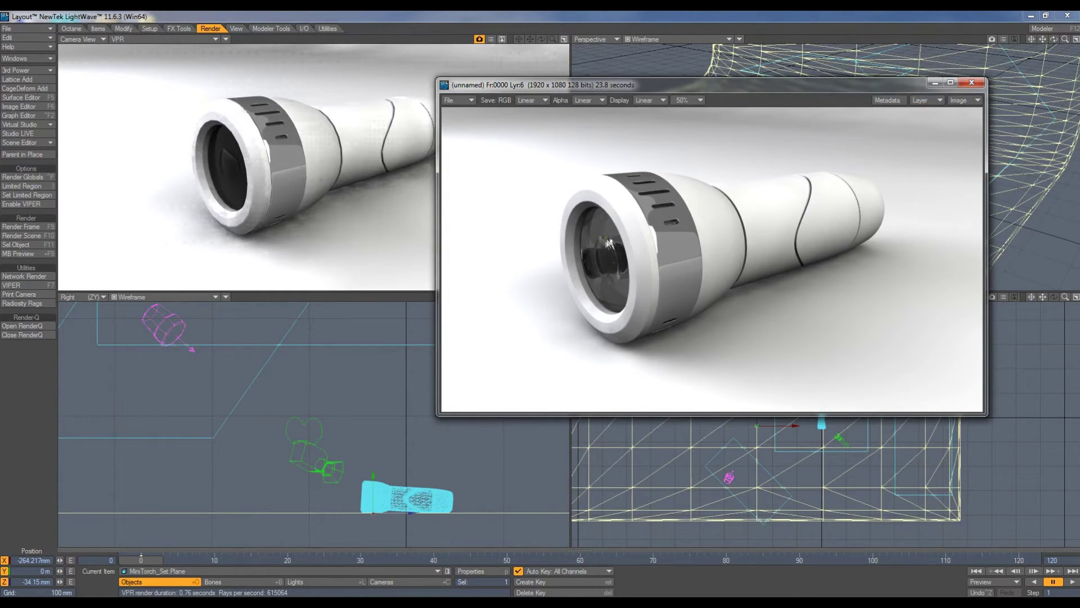
# - Set the Plastic surface to 50% diffuse, 20% specularity and 50% glossiness
pyautogui.click(934, 83)
pyautogui.click(18, 98)
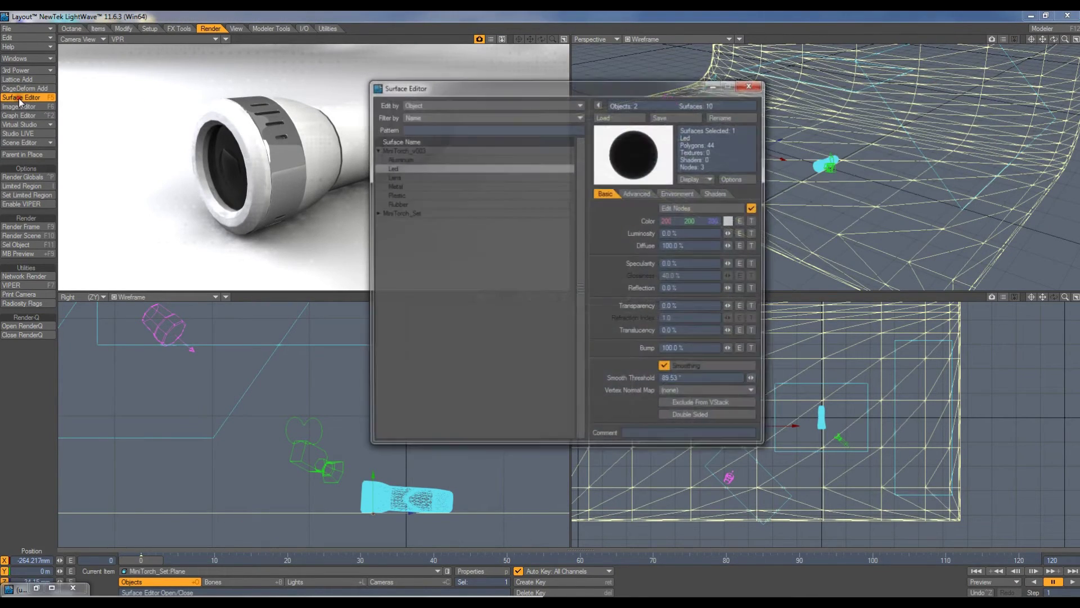
pyautogui.click(397, 195)
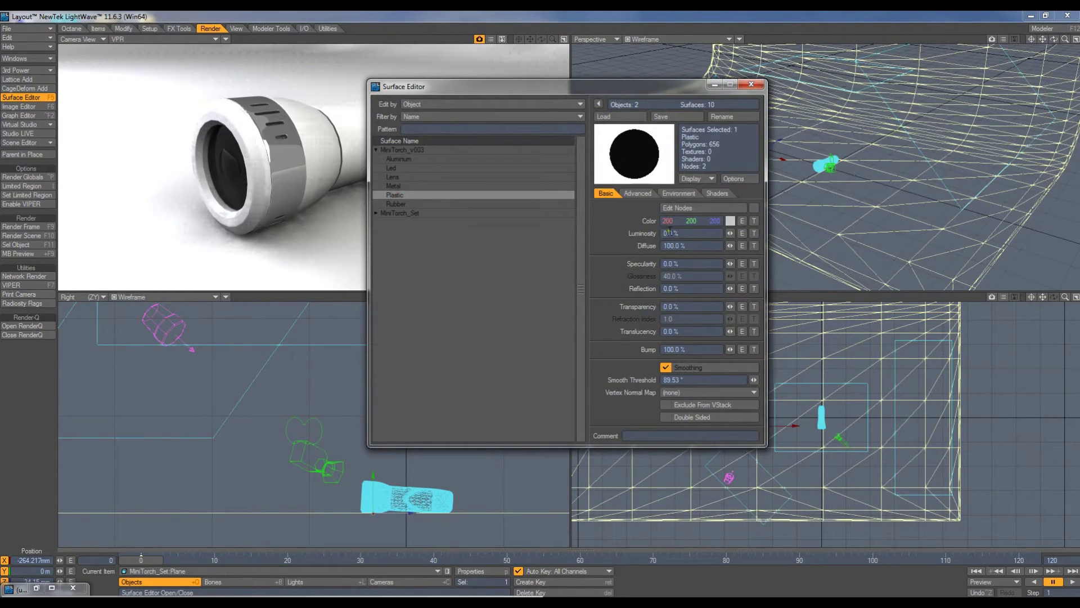
pyautogui.click(697, 246)
pyautogui.write('50')
pyautogui.press('Tab')
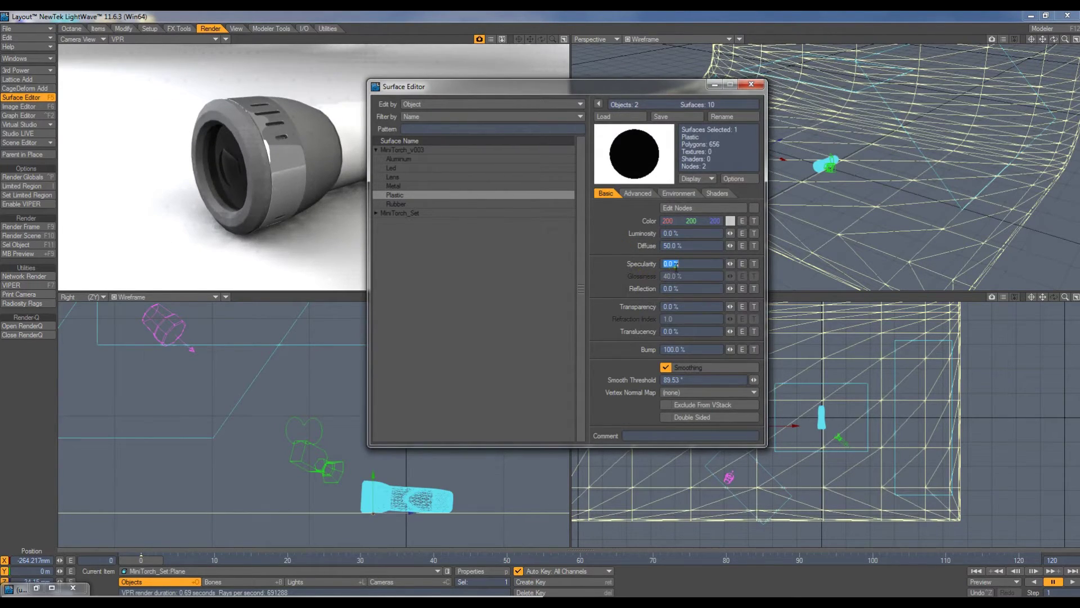
pyautogui.write('20')
pyautogui.press('Tab')
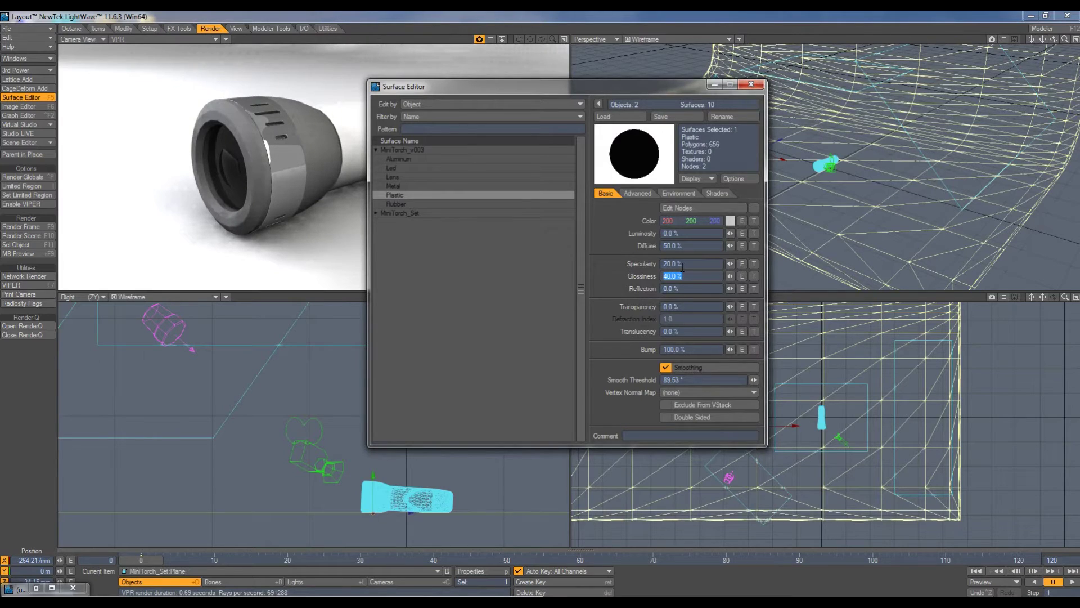
pyautogui.write('50')
pyautogui.press('Tab')
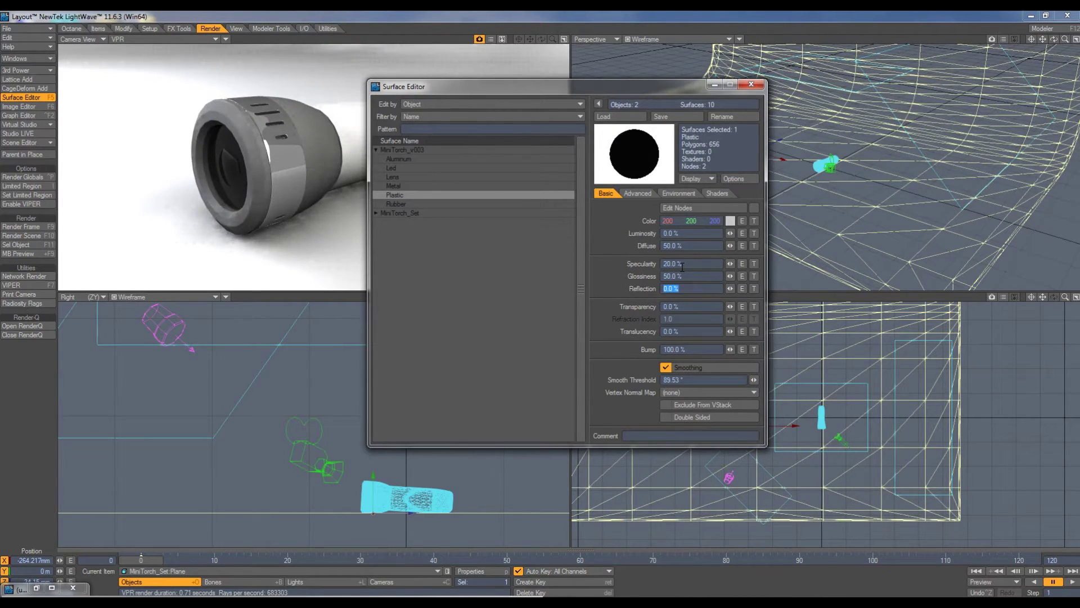
# - Set the Plastic surface color to dark gray, RGB 35, 35, 35
pyautogui.click(730, 221)
pyautogui.moveTo(635, 138); pyautogui.dragTo(634, 208)
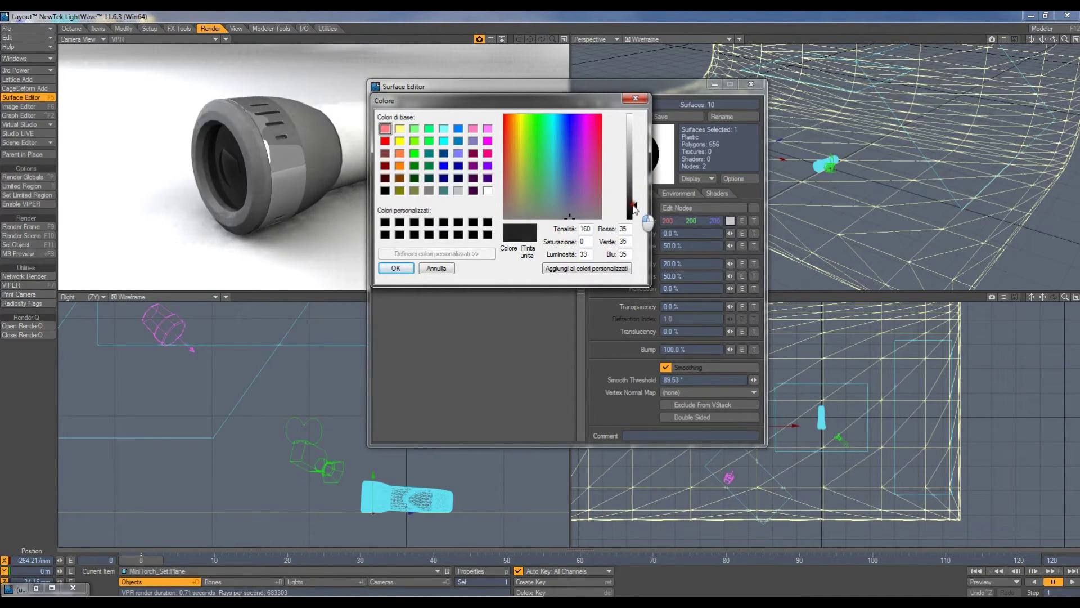
pyautogui.click(396, 268)
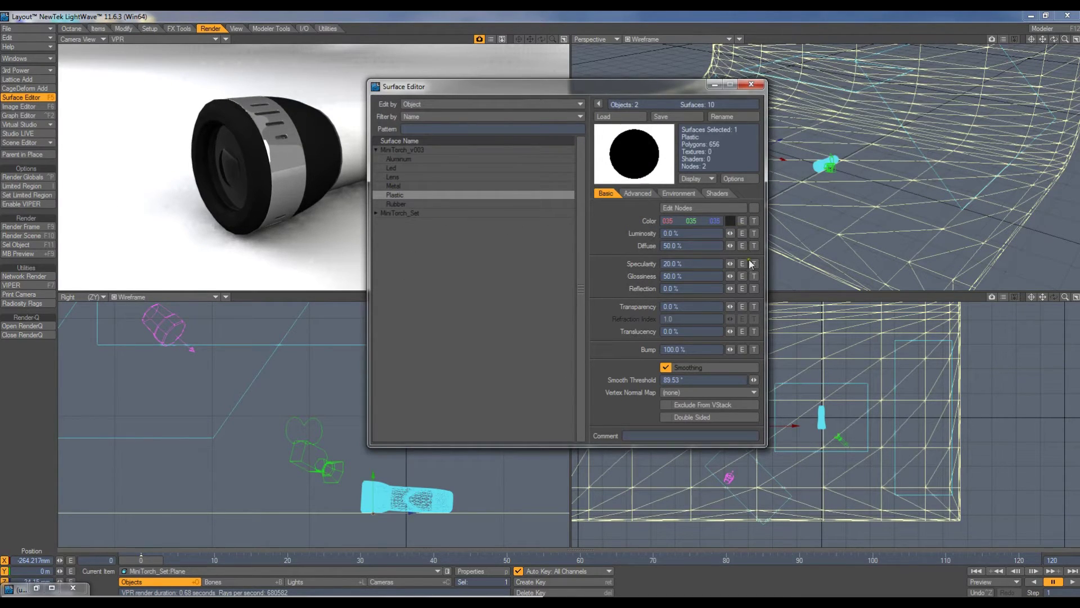
# - Open the Plastic surface's reflection texture and add a gradient layer beneath the default image layer
pyautogui.click(755, 288)
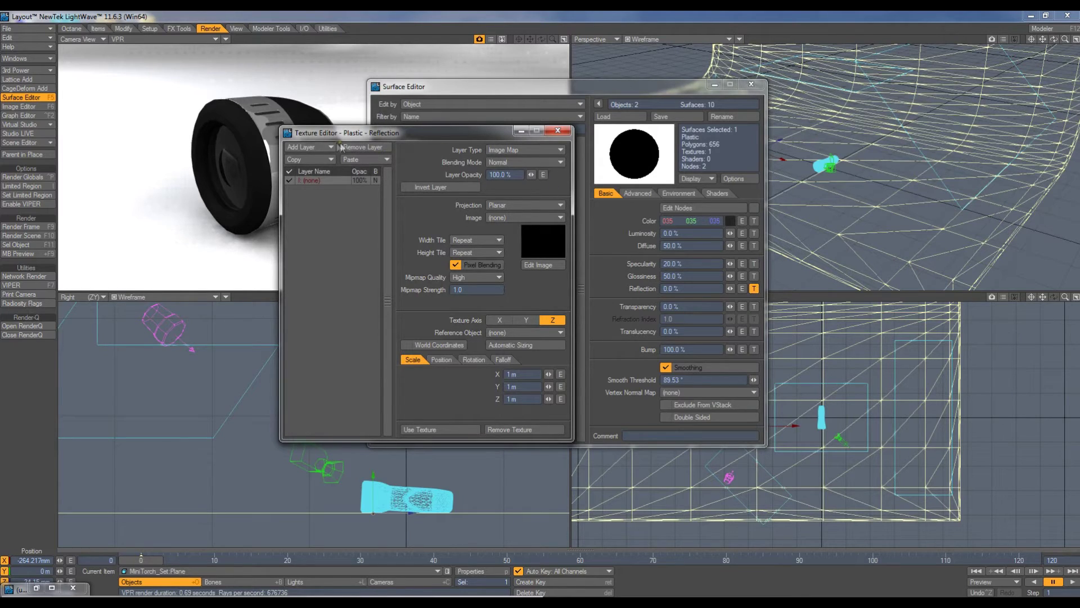
pyautogui.click(315, 147)
pyautogui.click(313, 155)
pyautogui.moveTo(316, 181); pyautogui.dragTo(321, 194)
# - Change the upper reflection layer to a Turbulence procedural texture with a texture value of 5%
pyautogui.click(313, 180)
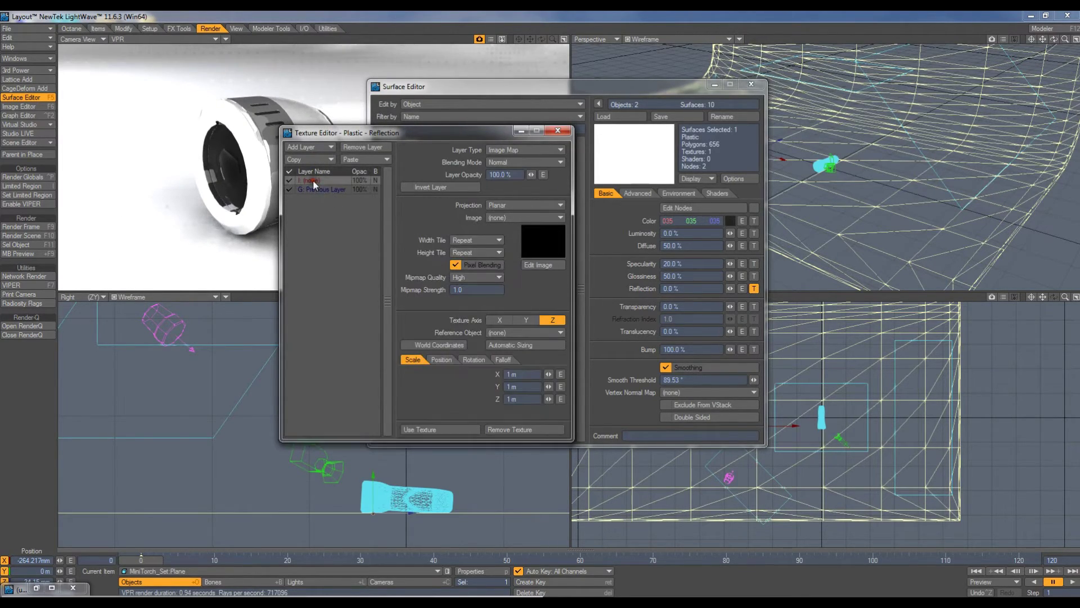
pyautogui.click(517, 151)
pyautogui.click(508, 159)
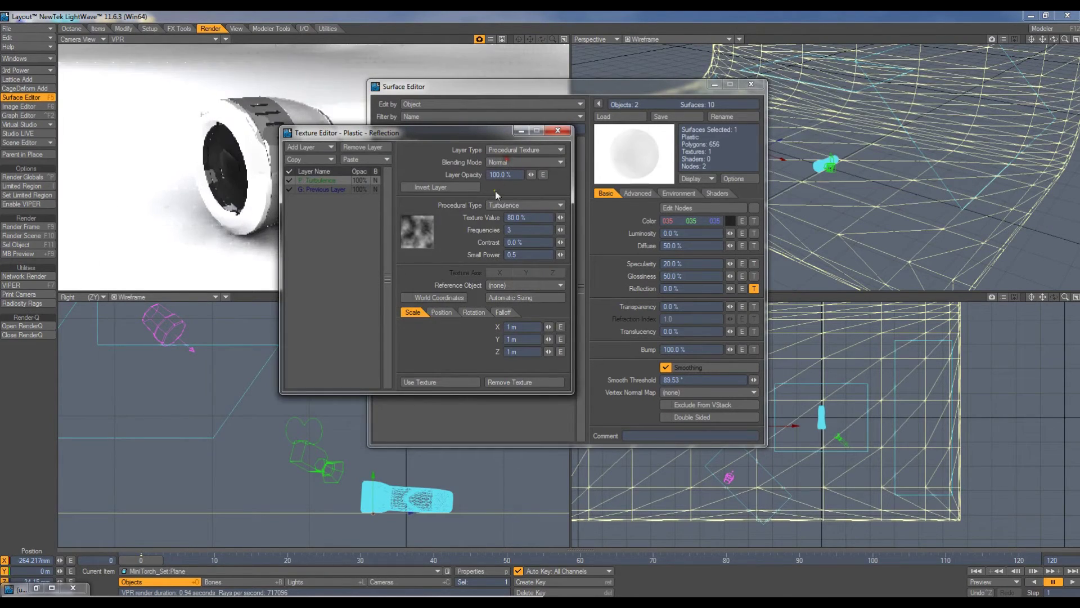
pyautogui.click(532, 217)
pyautogui.write('5')
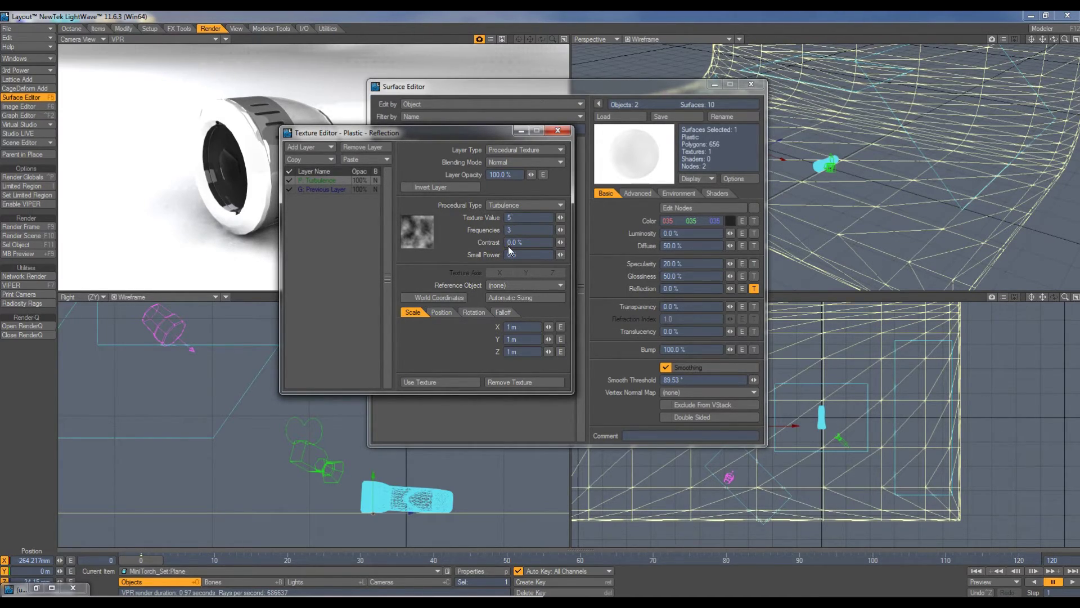
pyautogui.press('Return')
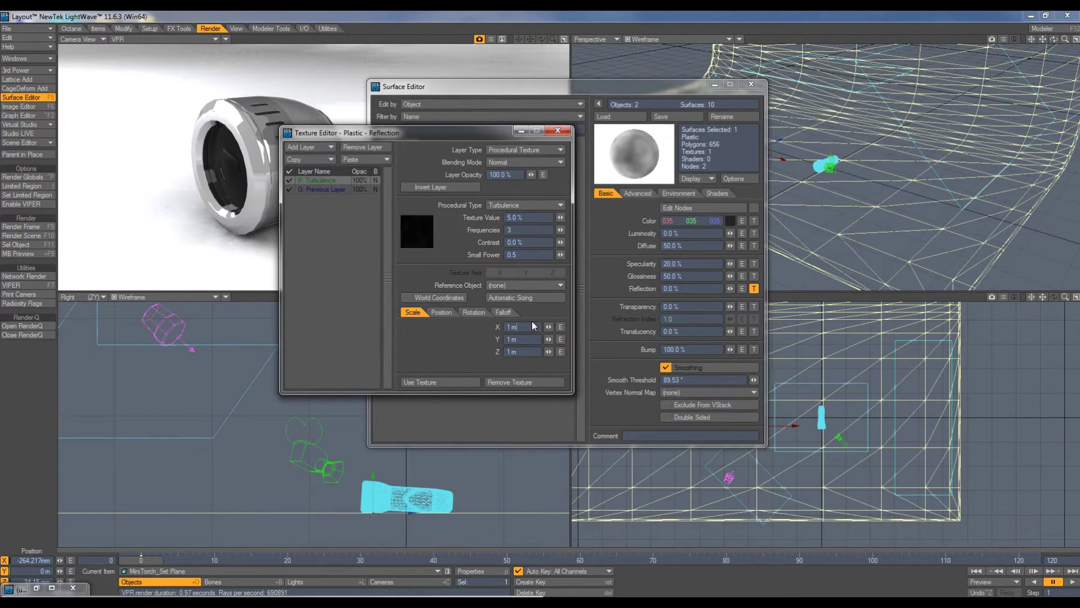
# - Scale the Turbulence layer to 1 mm on X, Y and Z and set its opacity to 10%
pyautogui.click(533, 339)
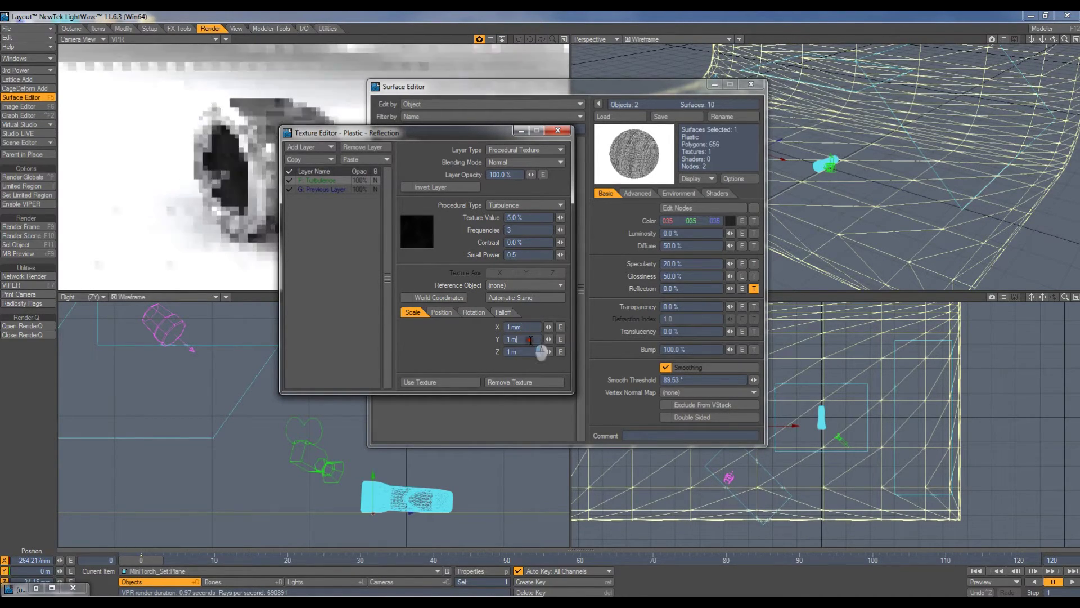
pyautogui.click(532, 352)
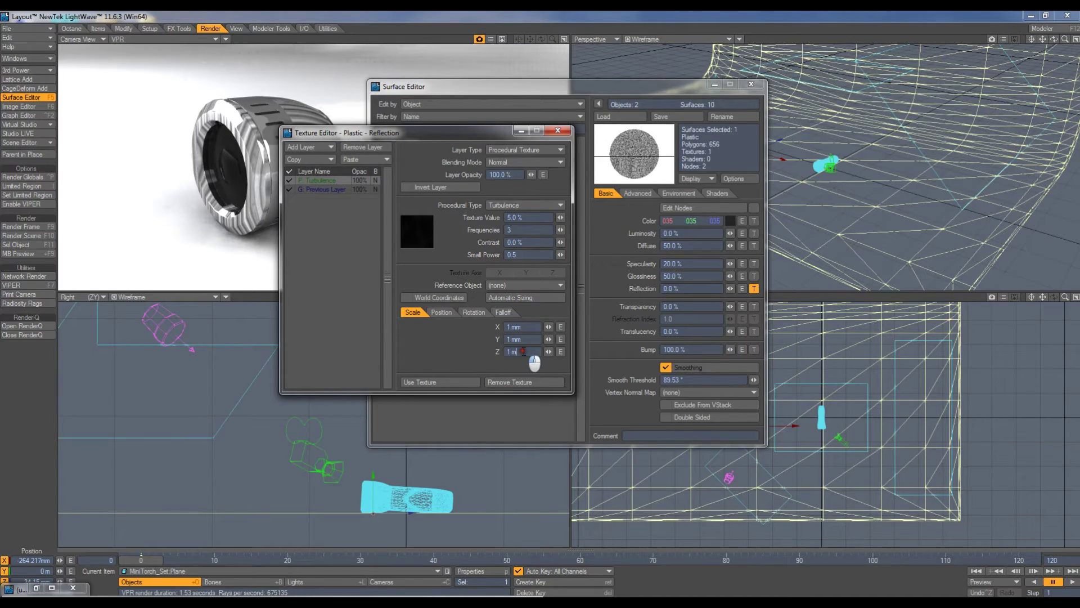
pyautogui.write('m')
pyautogui.press('Return')
pyautogui.moveTo(509, 180); pyautogui.dragTo(455, 176)
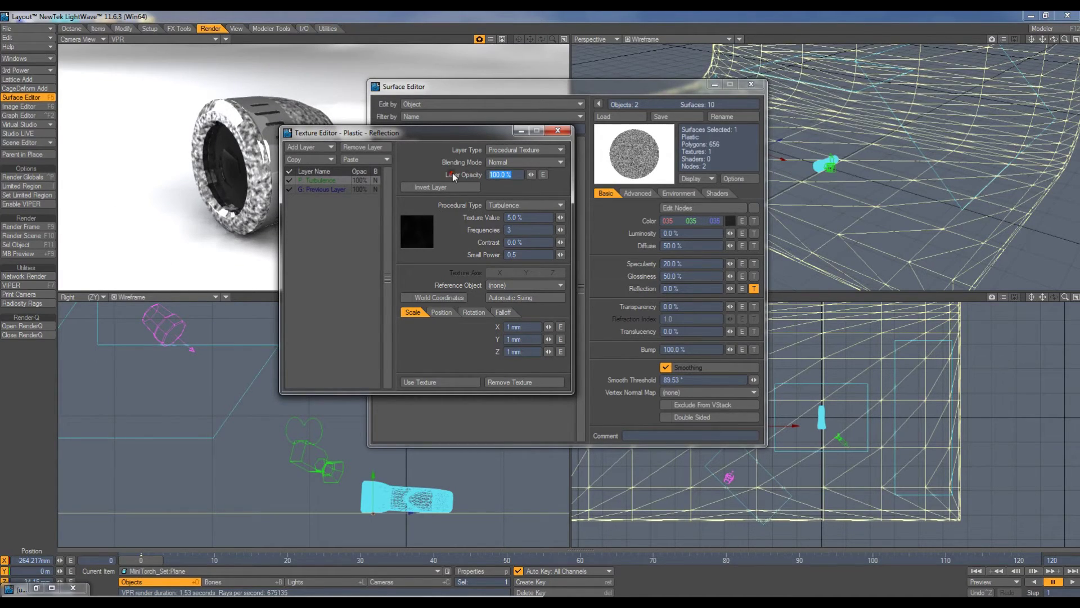
pyautogui.write('10')
pyautogui.press('Return')
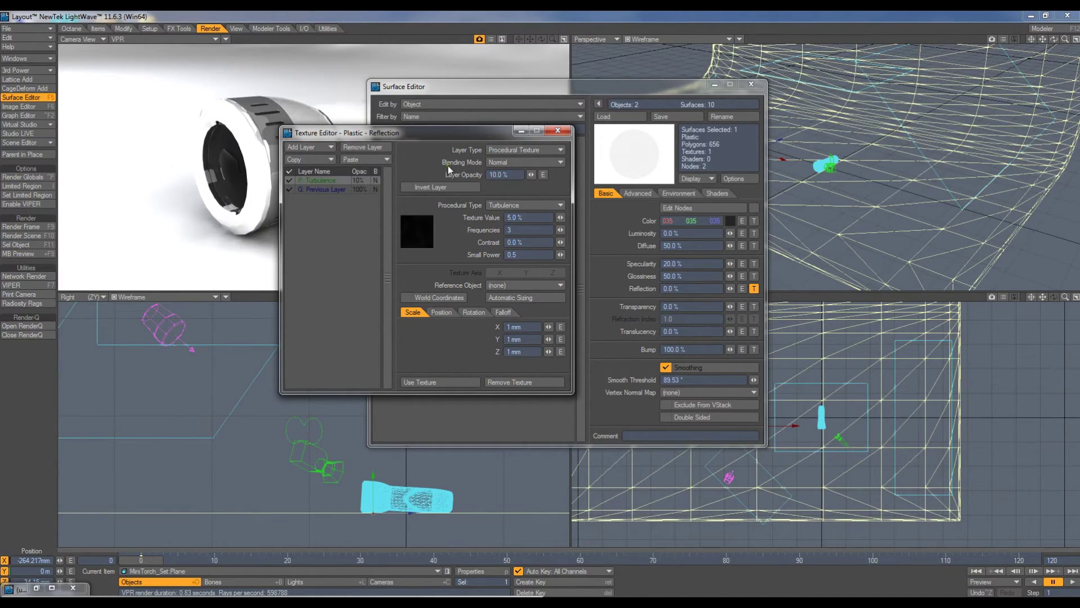
# - Set the gradient layer's end to 90 and its first key to 20%, with Incidence Angle as input parameter
pyautogui.click(336, 188)
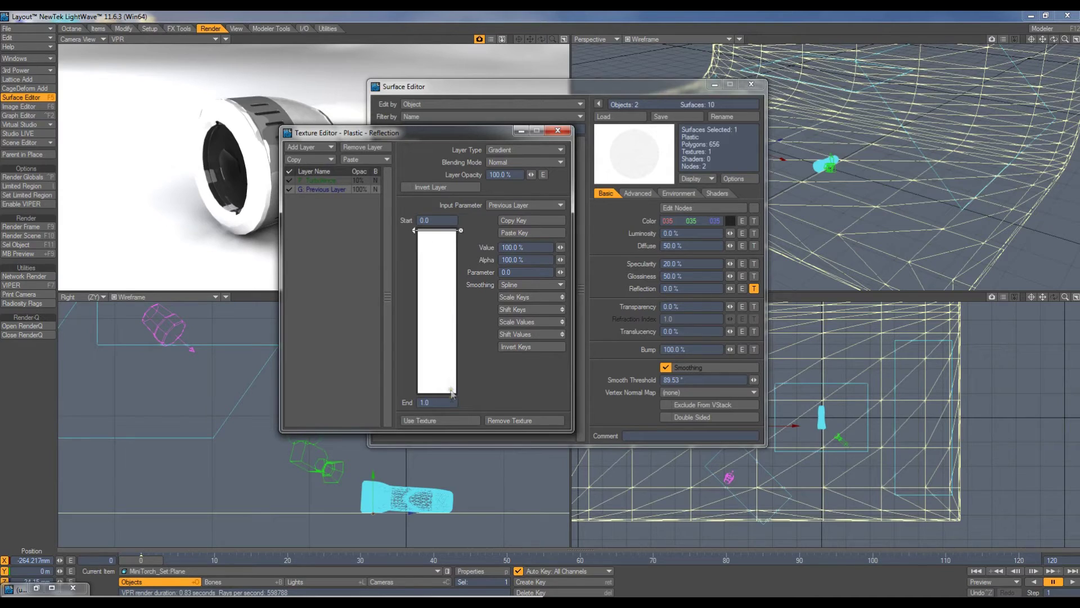
pyautogui.click(436, 402)
pyautogui.write('90')
pyautogui.press('Tab')
pyautogui.write('20')
pyautogui.press('Tab')
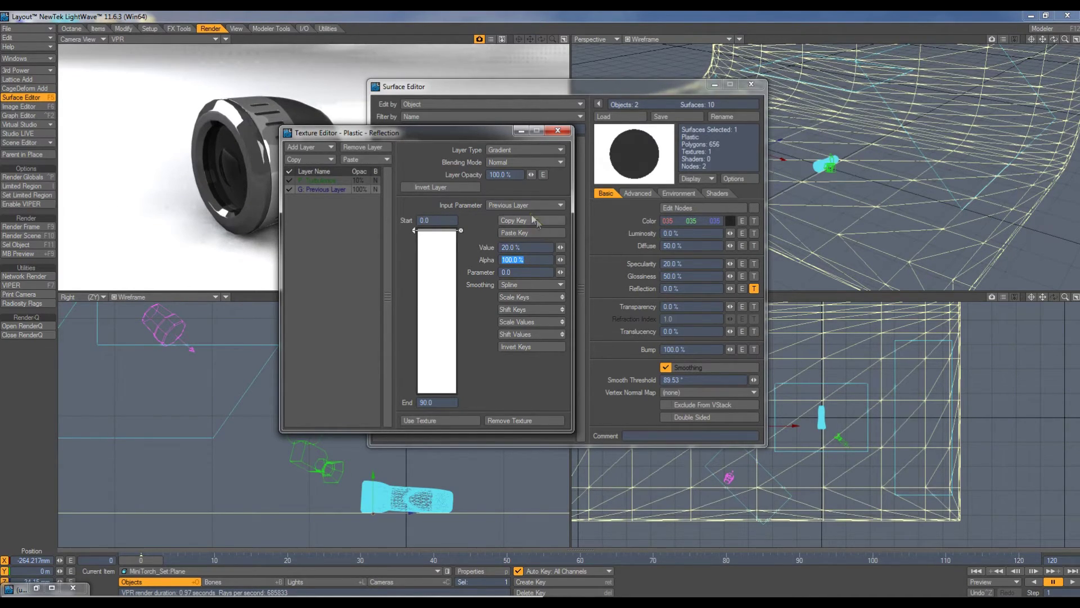
pyautogui.click(514, 204)
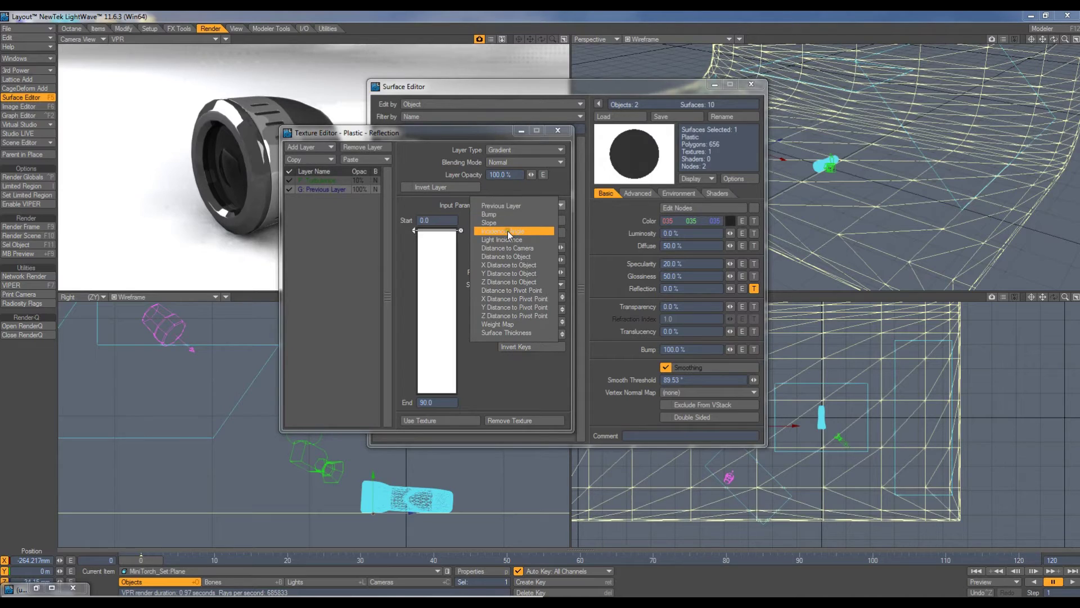
pyautogui.click(508, 231)
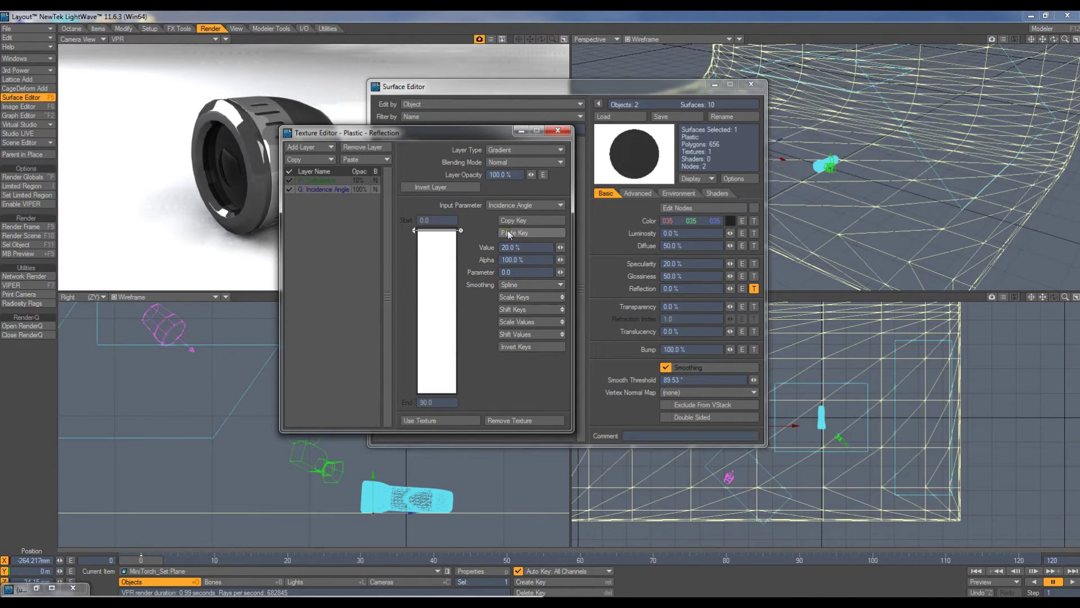
# - Add a gradient key at parameter 90 with value 0%, apply the reflection texture and close the Surface Editor
pyautogui.moveTo(444, 358); pyautogui.dragTo(437, 403)
pyautogui.click(525, 248)
pyautogui.write('0')
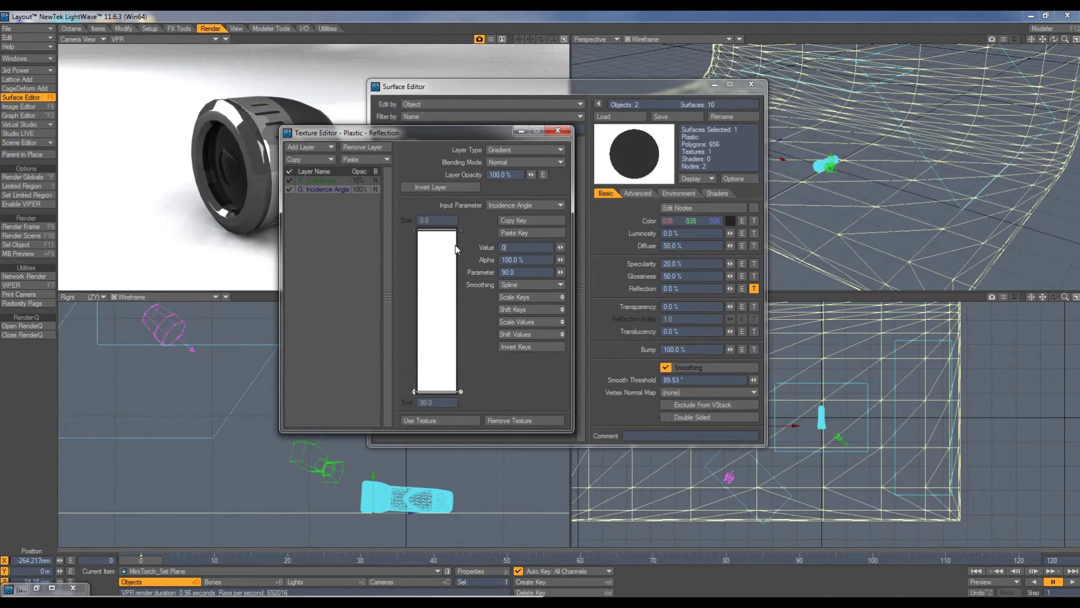
pyautogui.press('Tab')
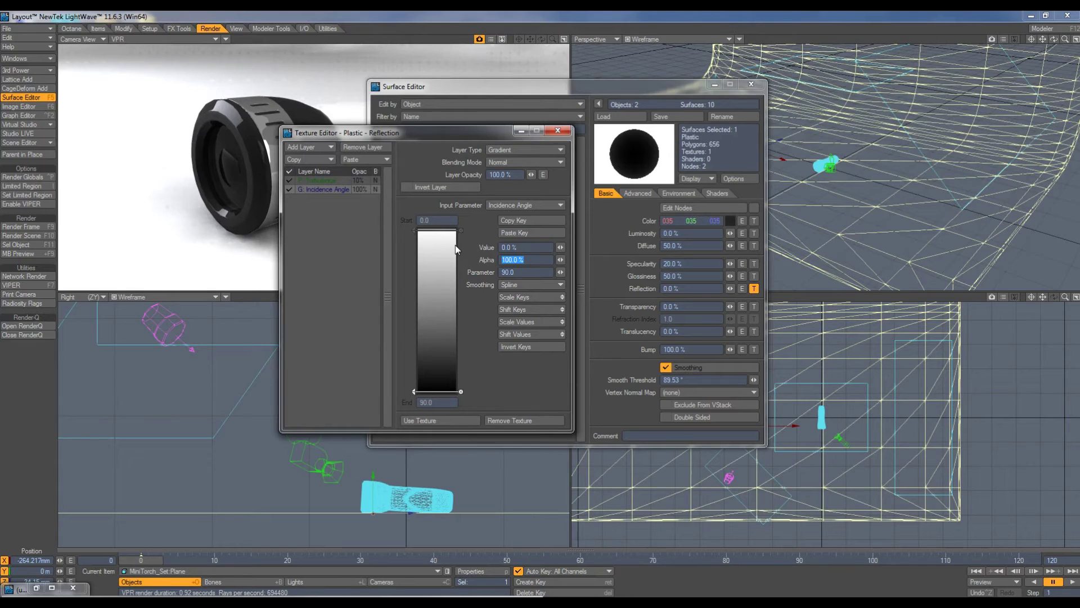
pyautogui.click(433, 236)
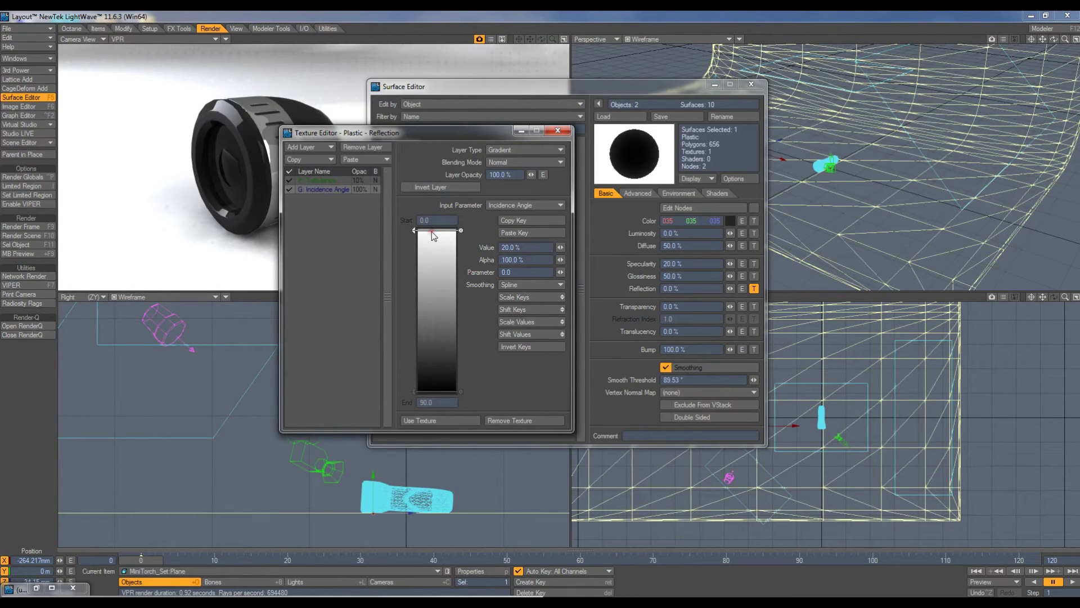
pyautogui.click(438, 420)
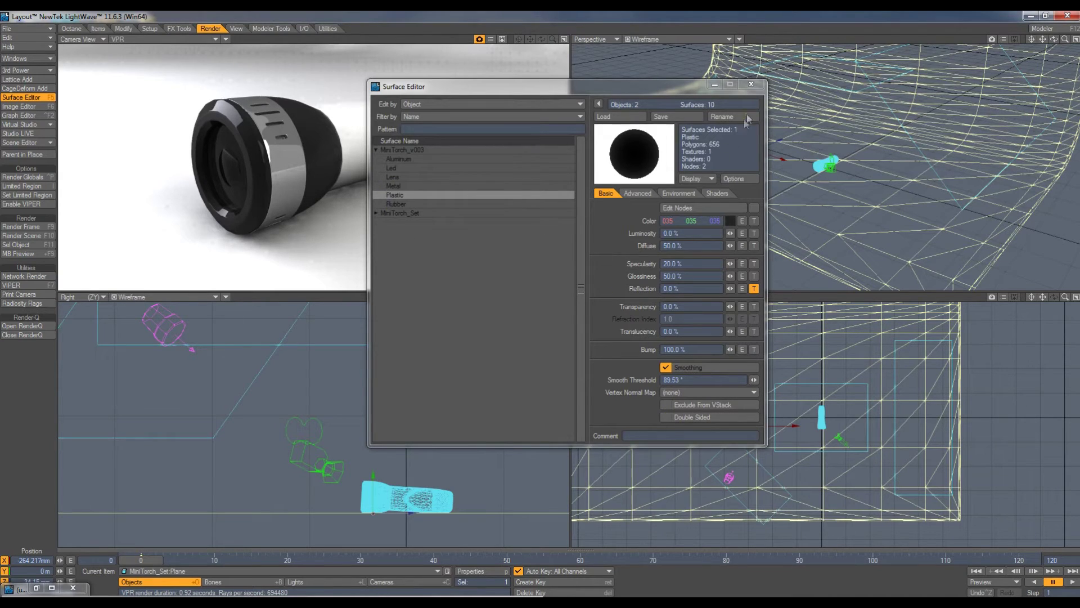
pyautogui.click(755, 86)
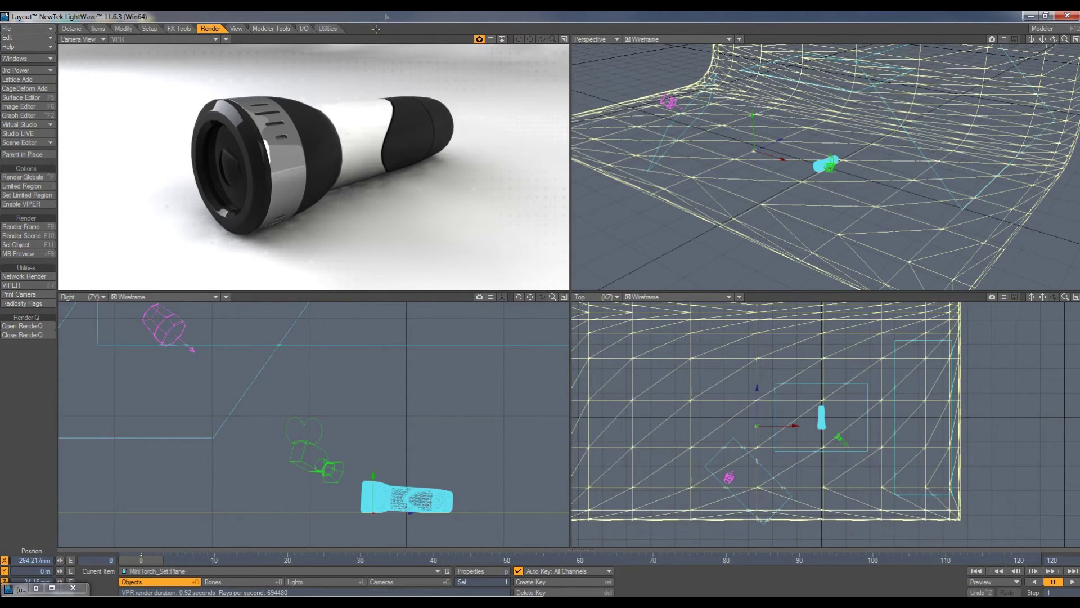
# - Scale the CustomLight_2 luminous panel down uniformly to about 0.71
pyautogui.click(900, 342)
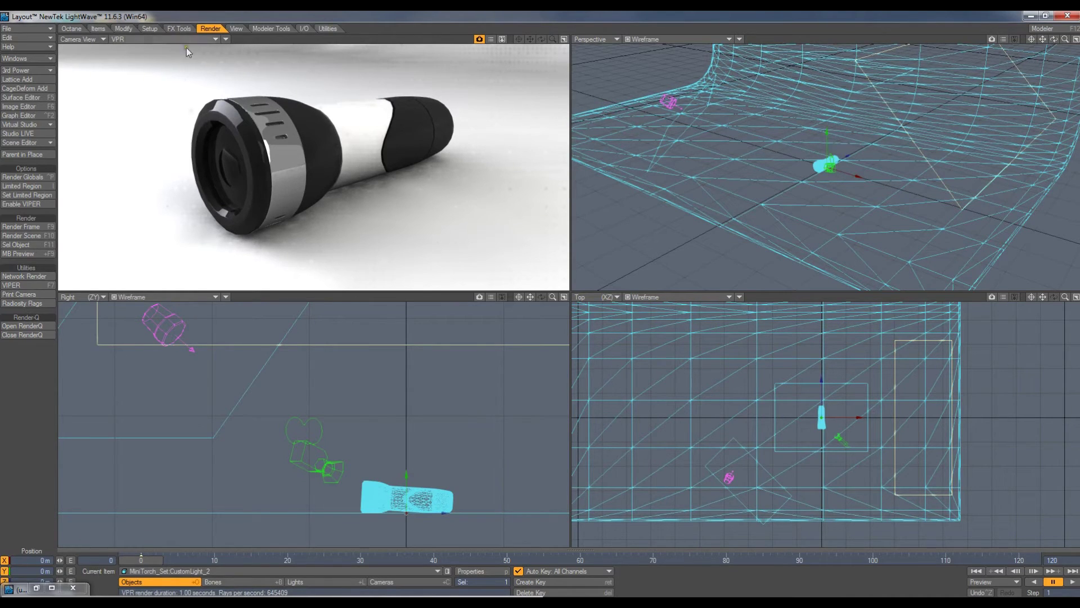
pyautogui.click(124, 28)
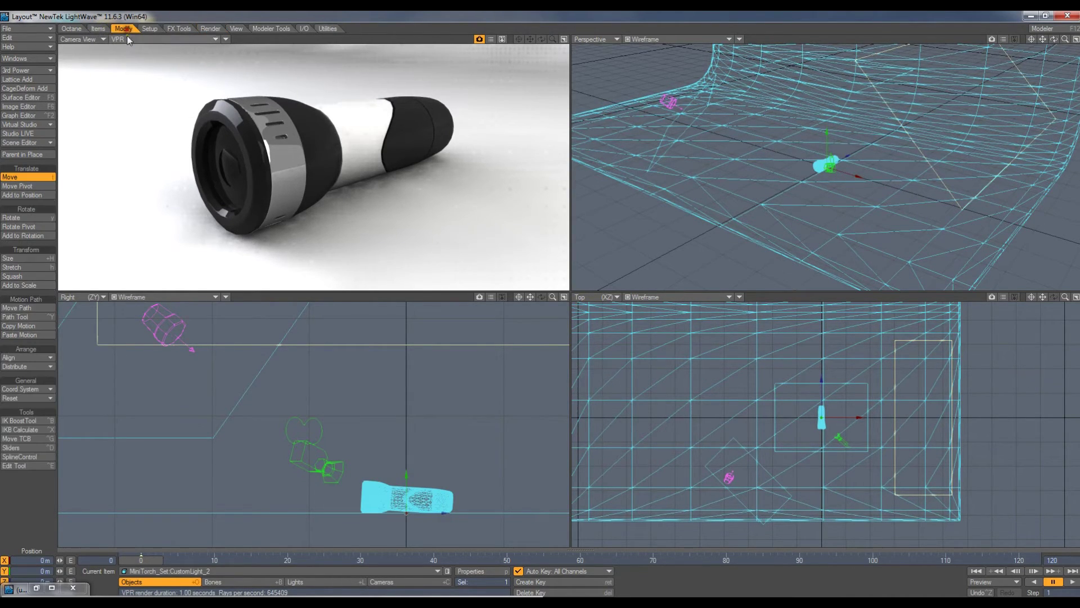
pyautogui.click(30, 260)
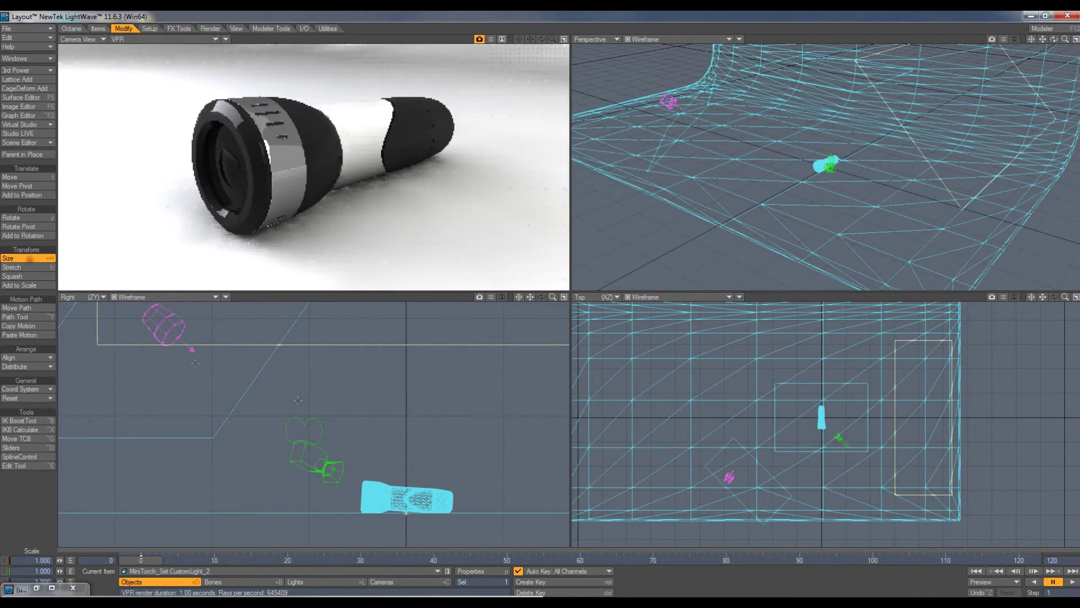
pyautogui.click(554, 299)
pyautogui.moveTo(402, 372); pyautogui.dragTo(354, 372)
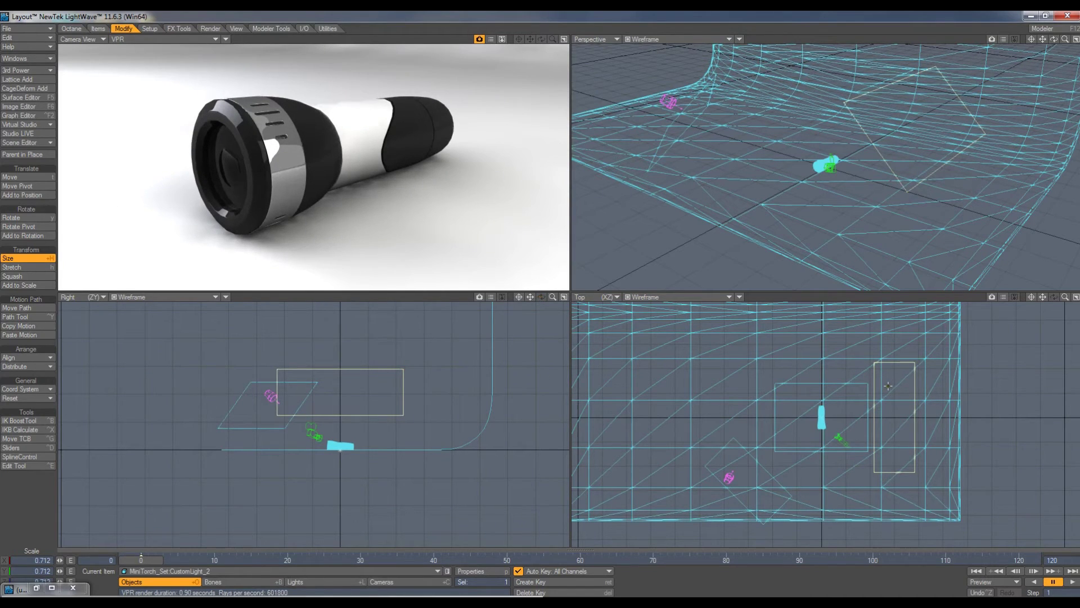
# - Rotate the CustomLight_2 panel to a heading of about -60° and render the current frame
pyautogui.press('y')
pyautogui.moveTo(869, 407); pyautogui.dragTo(767, 408)
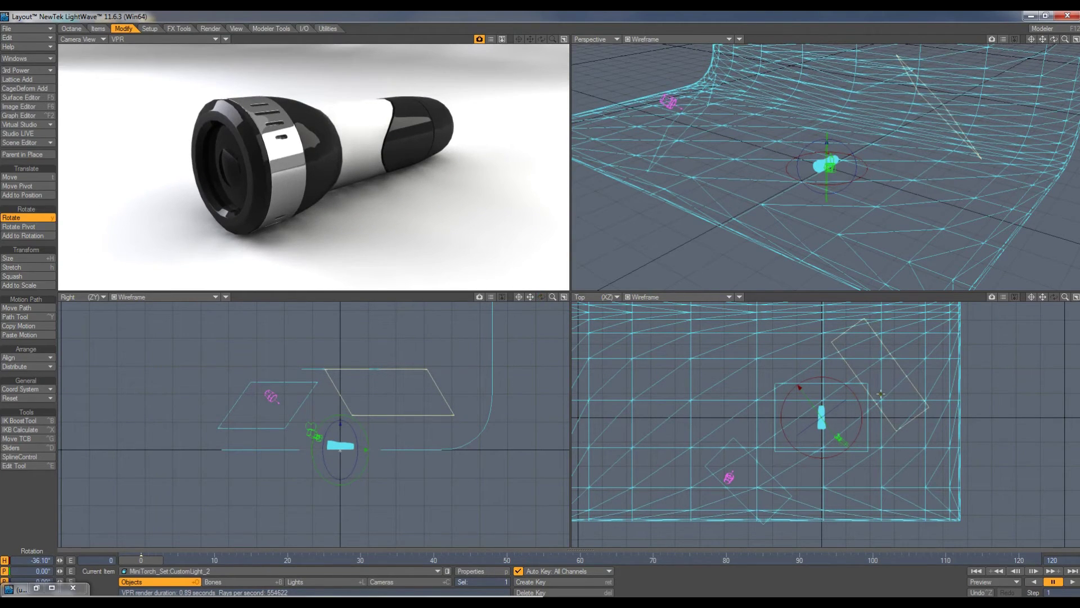
pyautogui.moveTo(847, 386); pyautogui.dragTo(817, 387)
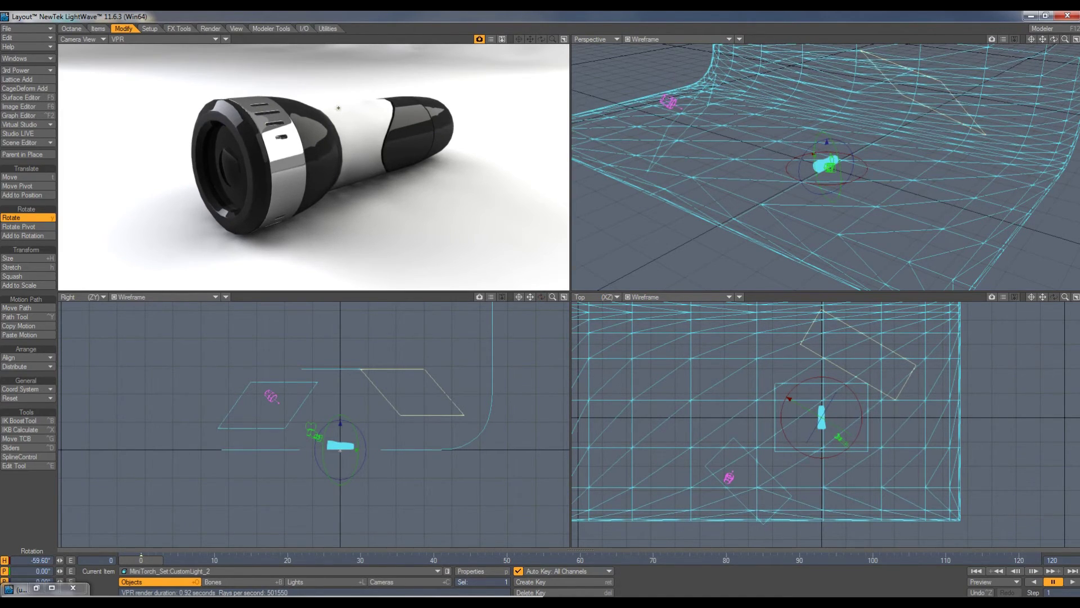
pyautogui.press('F9')
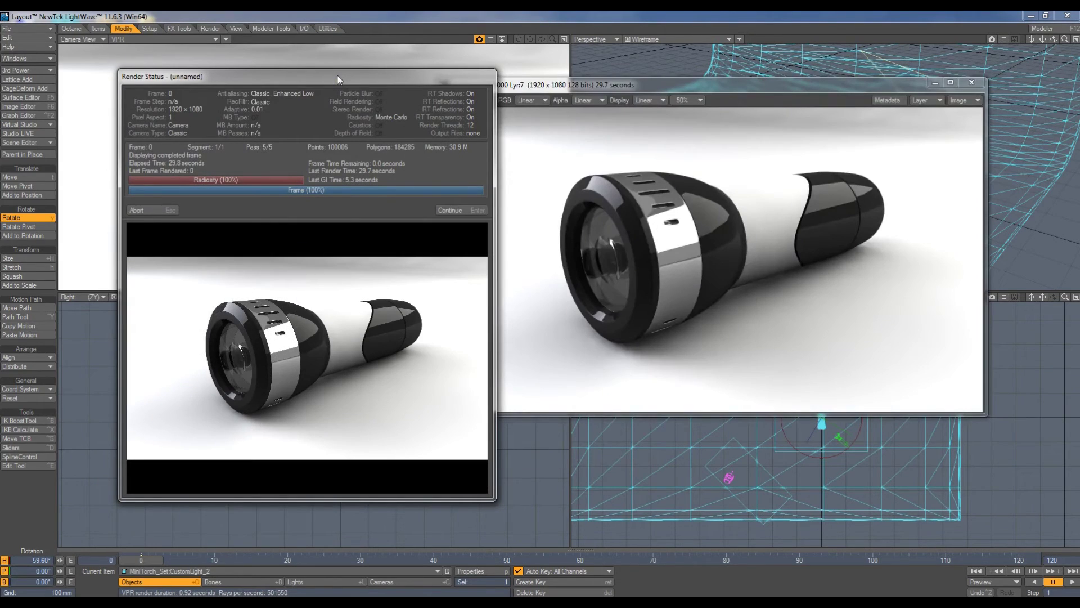
pyautogui.click(179, 203)
# - Compare the stored render layers one after another from layer 1 to layer 7 in the render viewer, then minimize it
pyautogui.moveTo(693, 89); pyautogui.dragTo(451, 84)
pyautogui.click(687, 99)
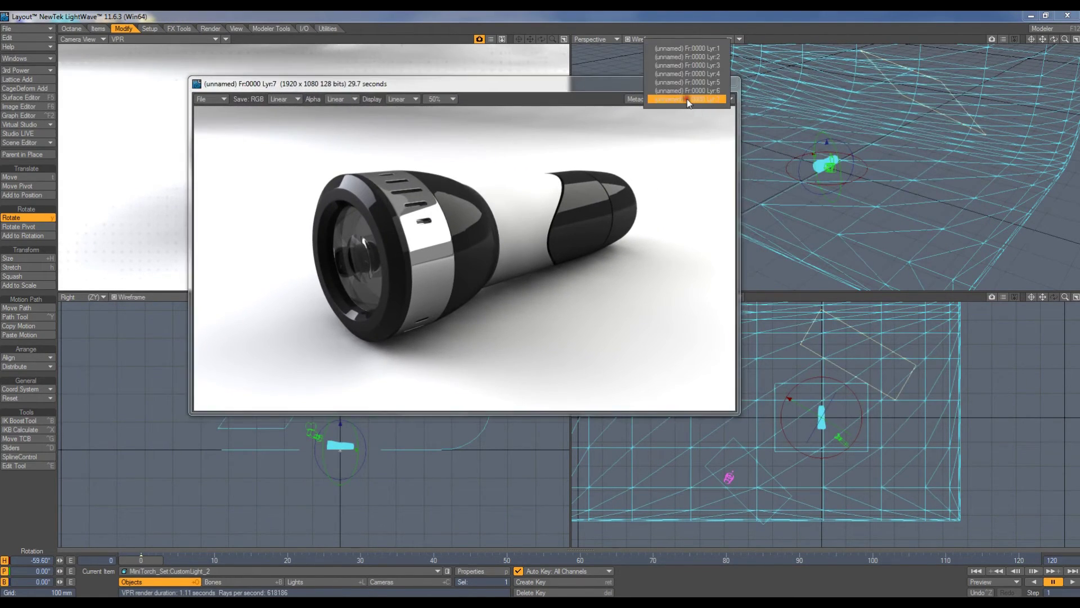
pyautogui.click(685, 48)
pyautogui.click(667, 99)
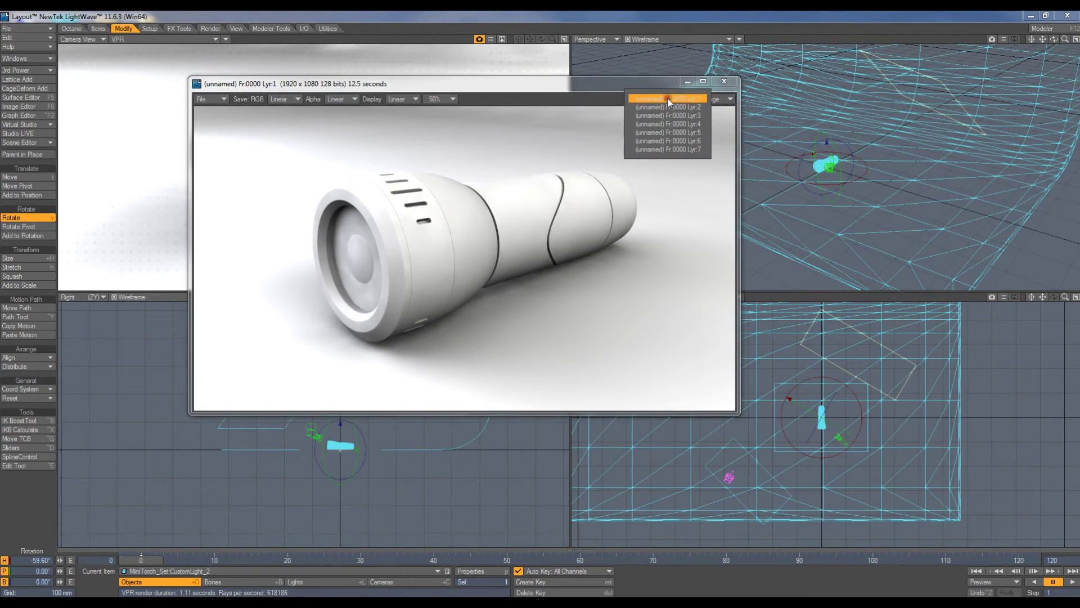
pyautogui.click(669, 108)
pyautogui.click(673, 100)
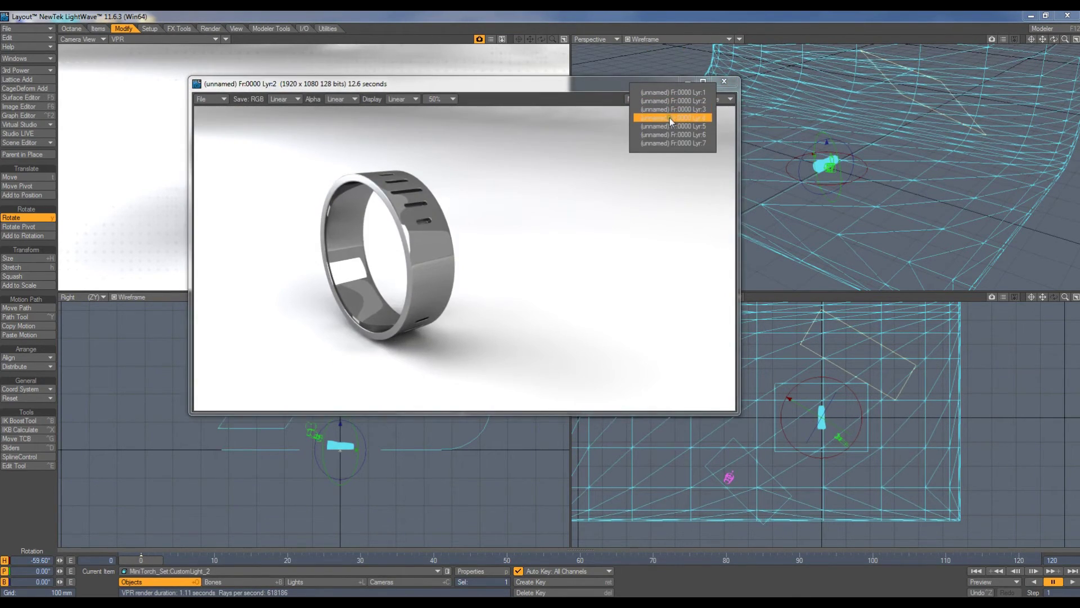
pyautogui.click(669, 117)
pyautogui.click(672, 100)
pyautogui.click(674, 111)
pyautogui.click(673, 100)
pyautogui.click(673, 117)
pyautogui.click(673, 100)
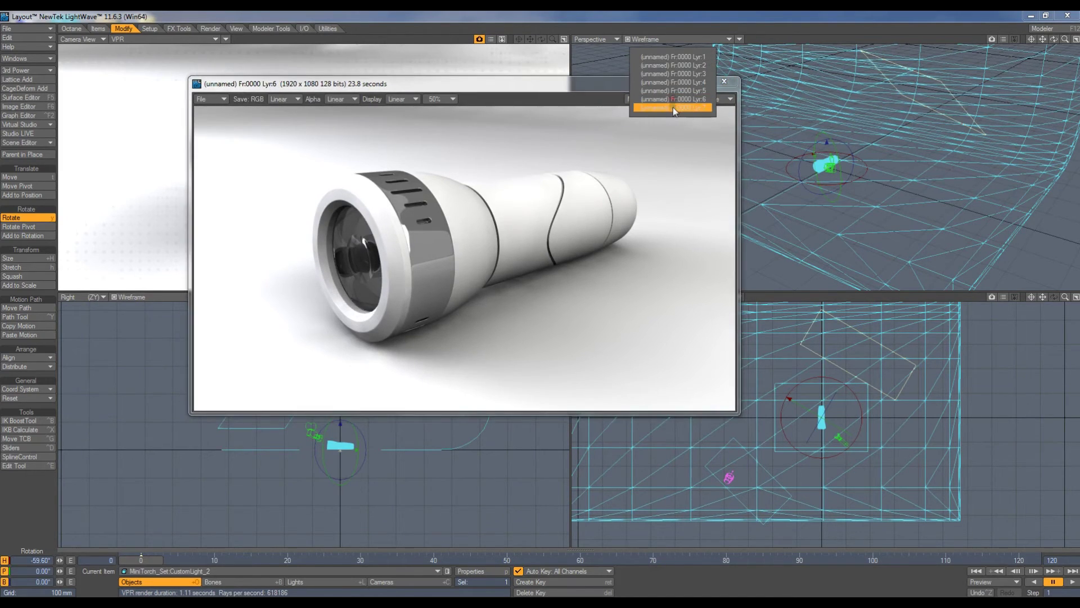
pyautogui.click(673, 107)
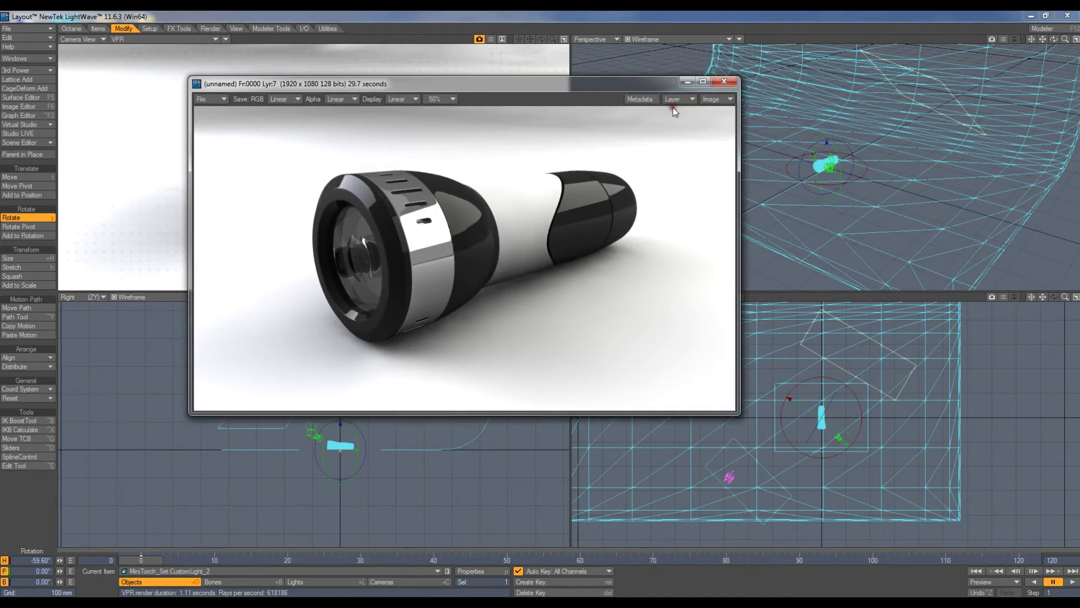
pyautogui.click(685, 81)
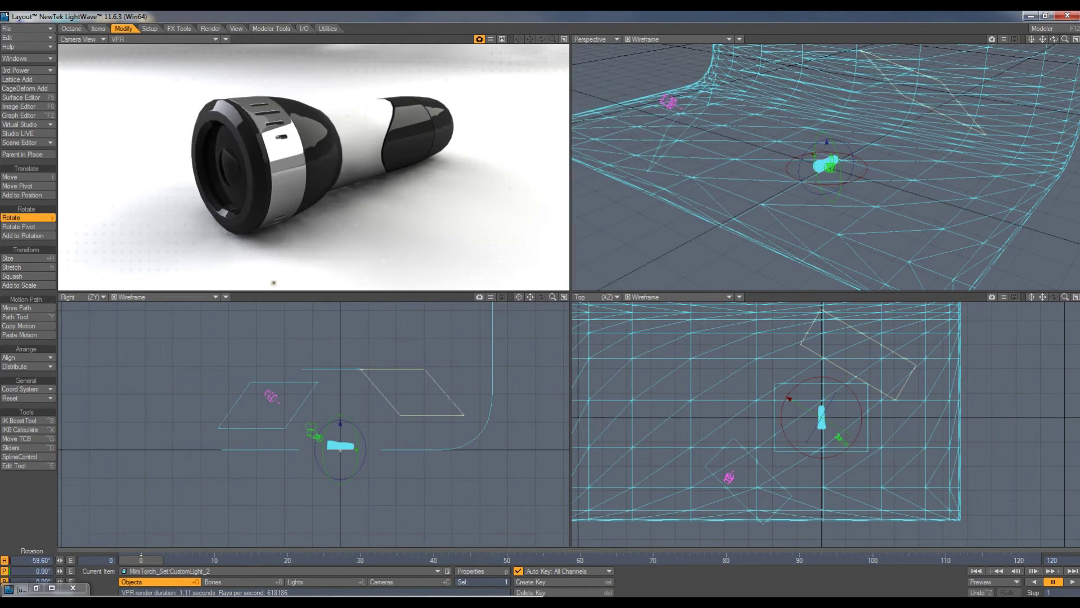
# - Copy the Plastic surface of MiniTorch_v003 and paste its settings onto the Rubber surface
pyautogui.click(32, 97)
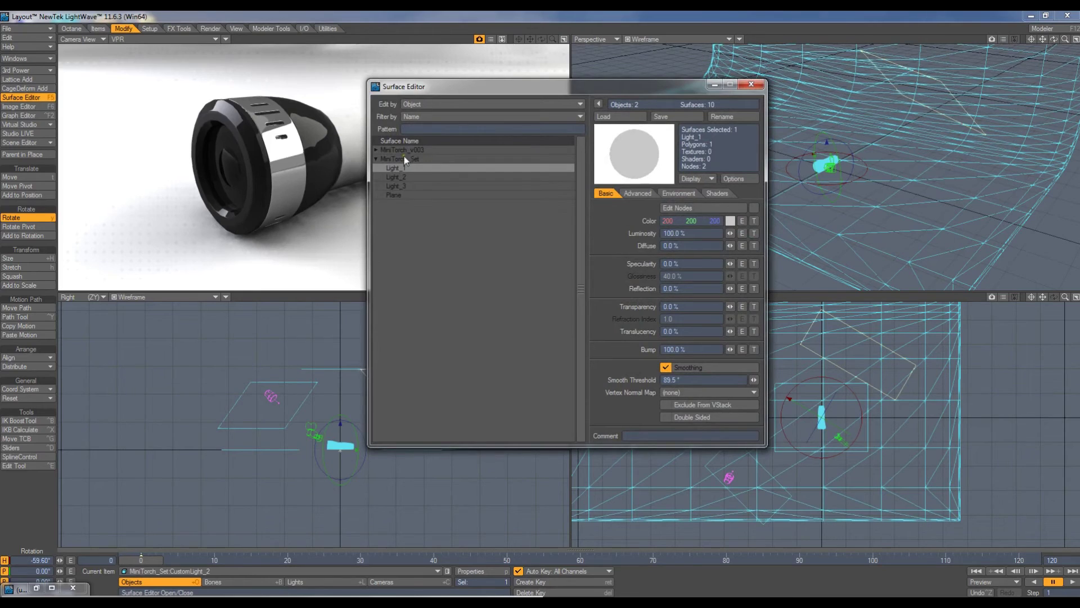
pyautogui.click(376, 158)
pyautogui.click(375, 149)
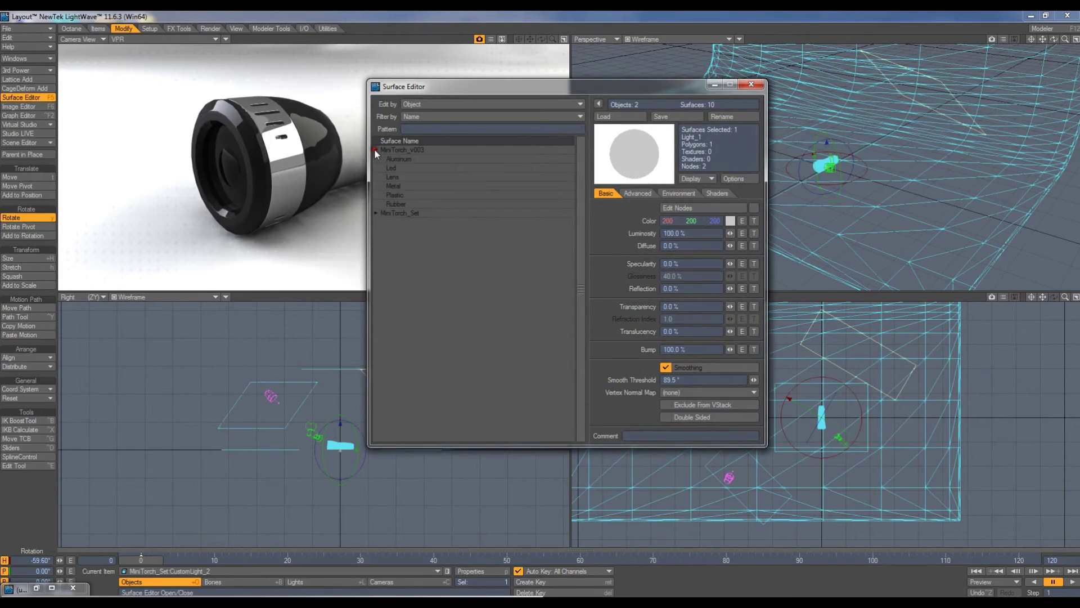
pyautogui.click(396, 202)
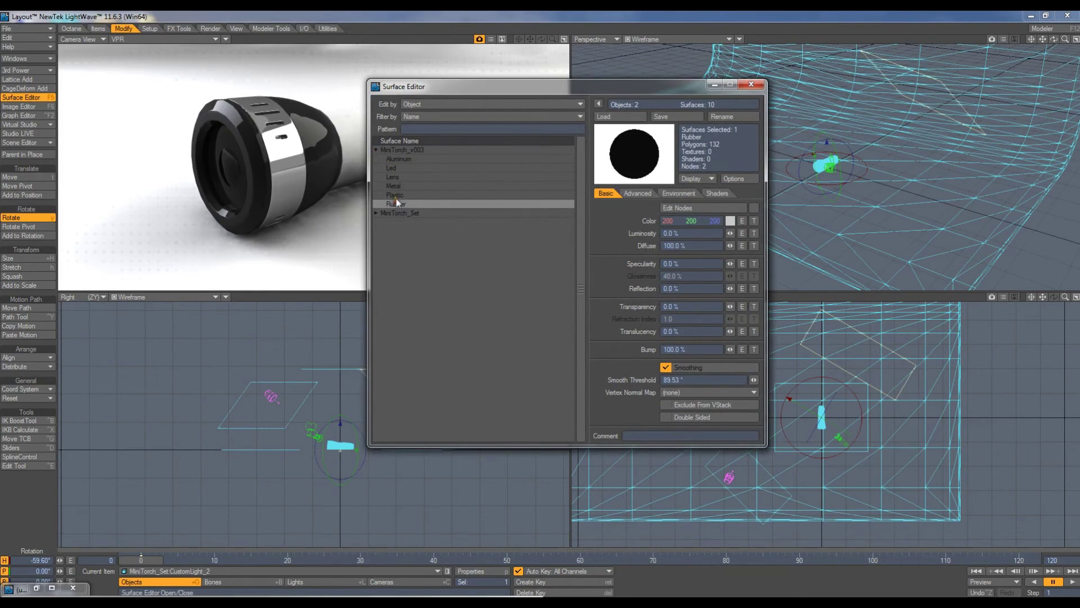
pyautogui.click(396, 196)
pyautogui.rightClick(396, 195)
pyautogui.click(396, 195)
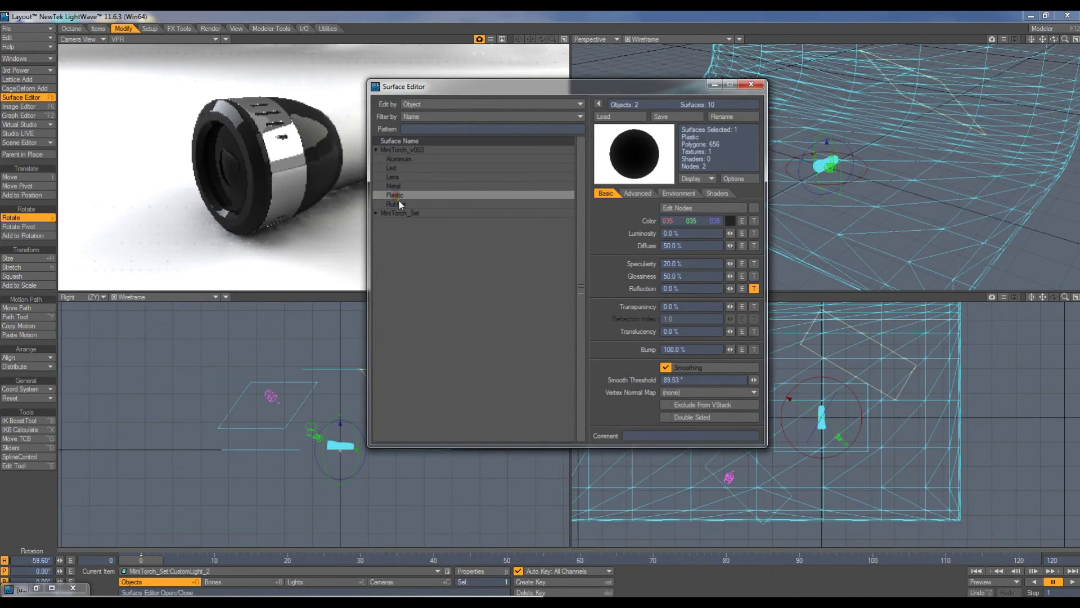
pyautogui.click(398, 204)
pyautogui.rightClick(398, 204)
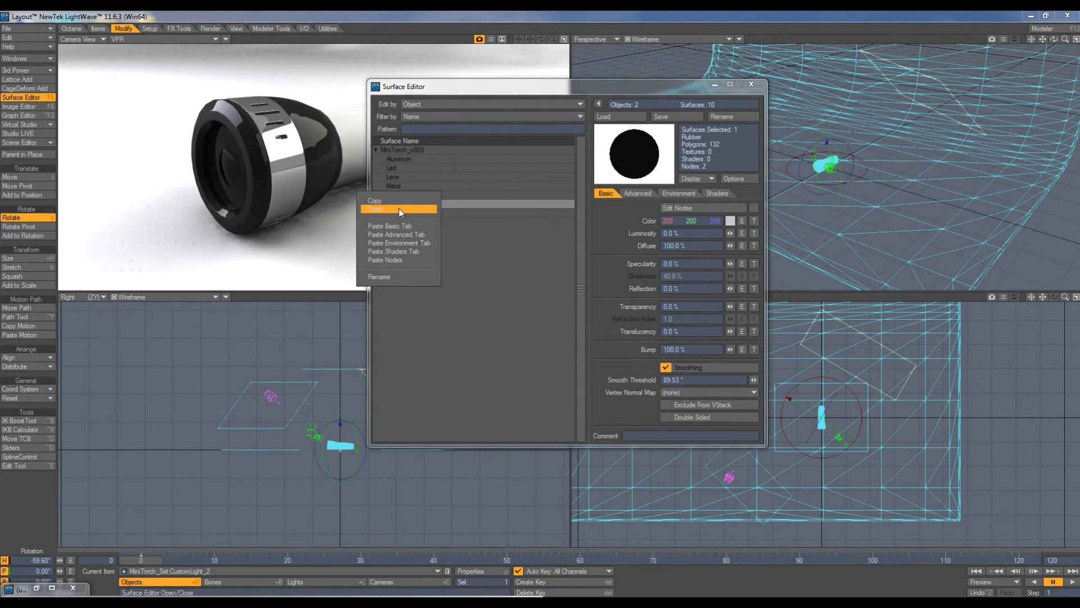
pyautogui.click(399, 208)
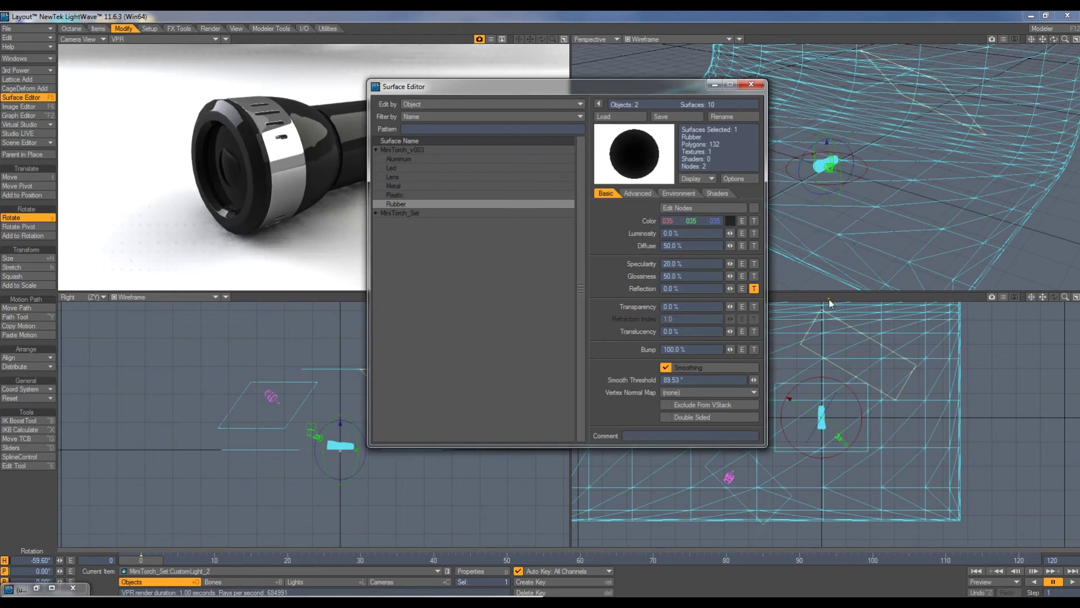
# - Copy the Turbulence and Incidence Angle layers from Rubber's reflection texture and paste them into its bump texture, replacing the empty image layer
pyautogui.click(754, 289)
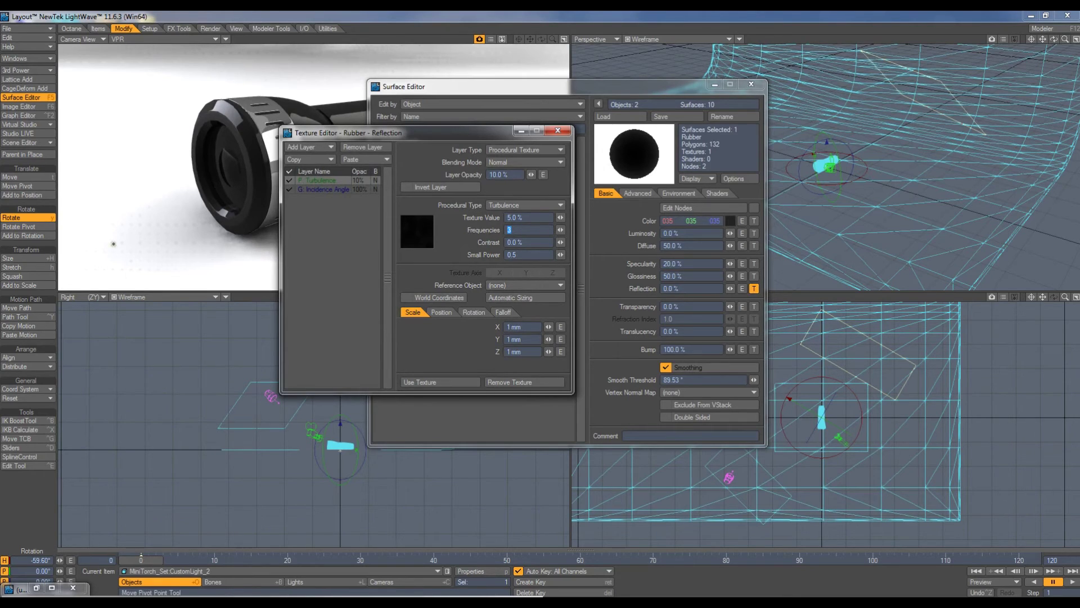
pyautogui.keyDown('shift'); pyautogui.click(327, 187); pyautogui.keyUp('shift')
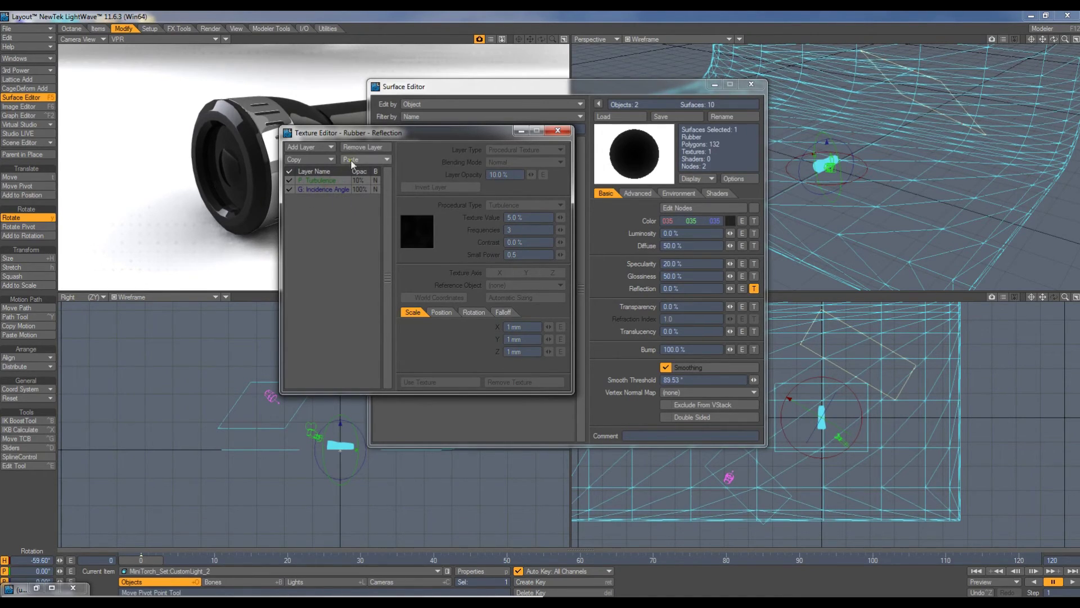
pyautogui.click(314, 159)
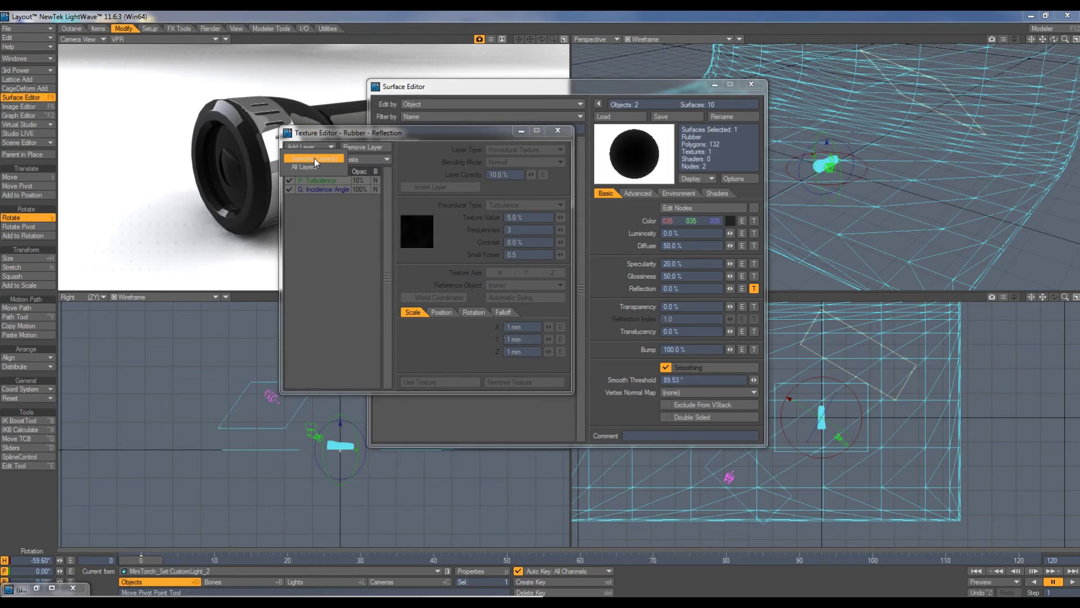
pyautogui.click(314, 158)
pyautogui.click(558, 131)
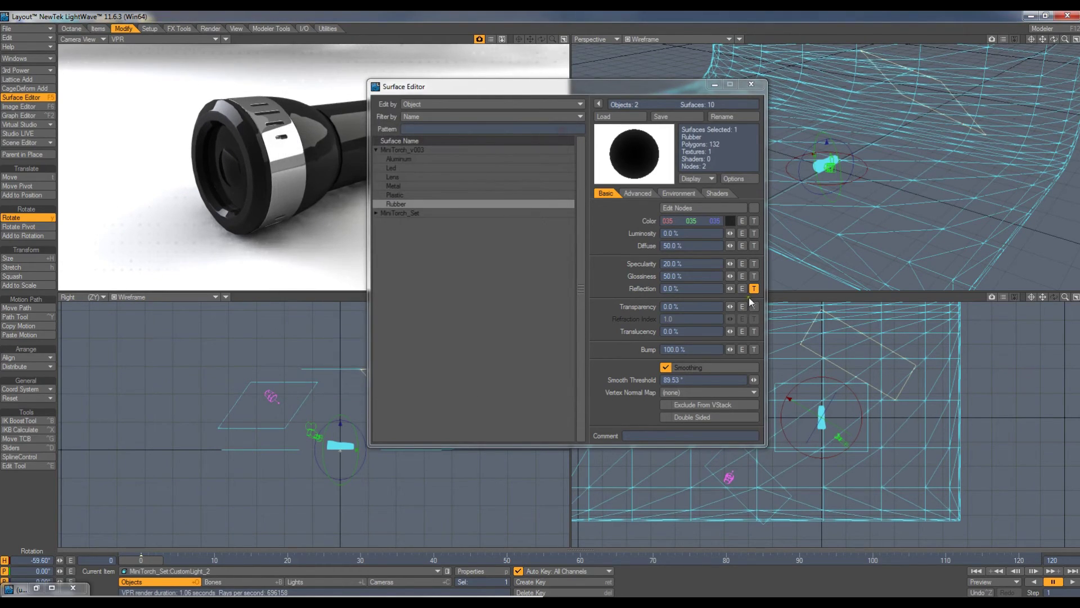
pyautogui.click(756, 349)
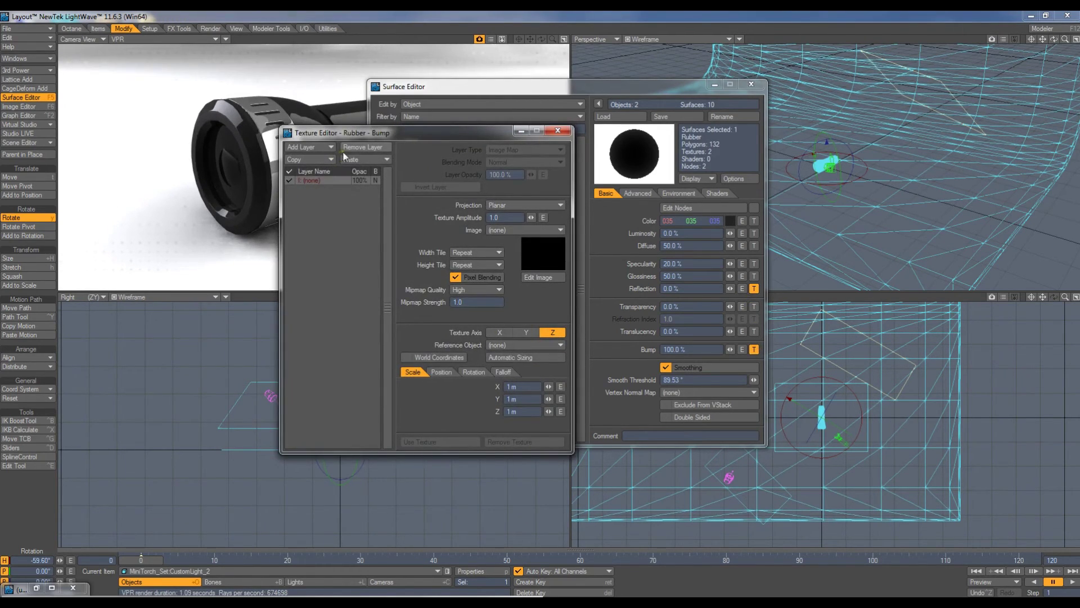
pyautogui.click(355, 160)
pyautogui.click(360, 169)
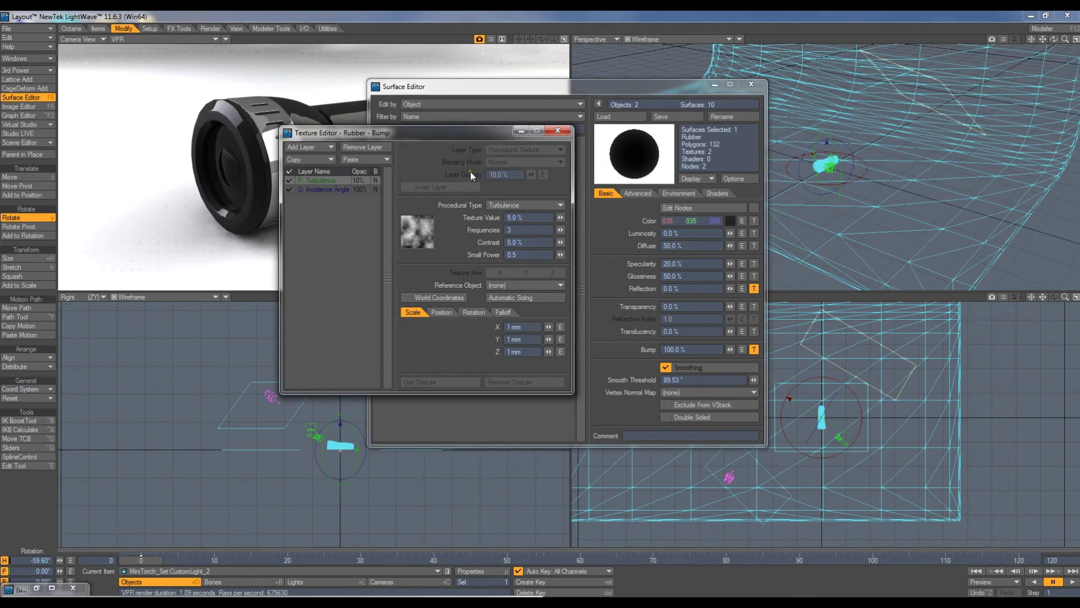
# - Set the Turbulence layer's opacity to 50% in Rubber's bump texture, apply the texture and raise the surface's bump to 450%
pyautogui.click(360, 189)
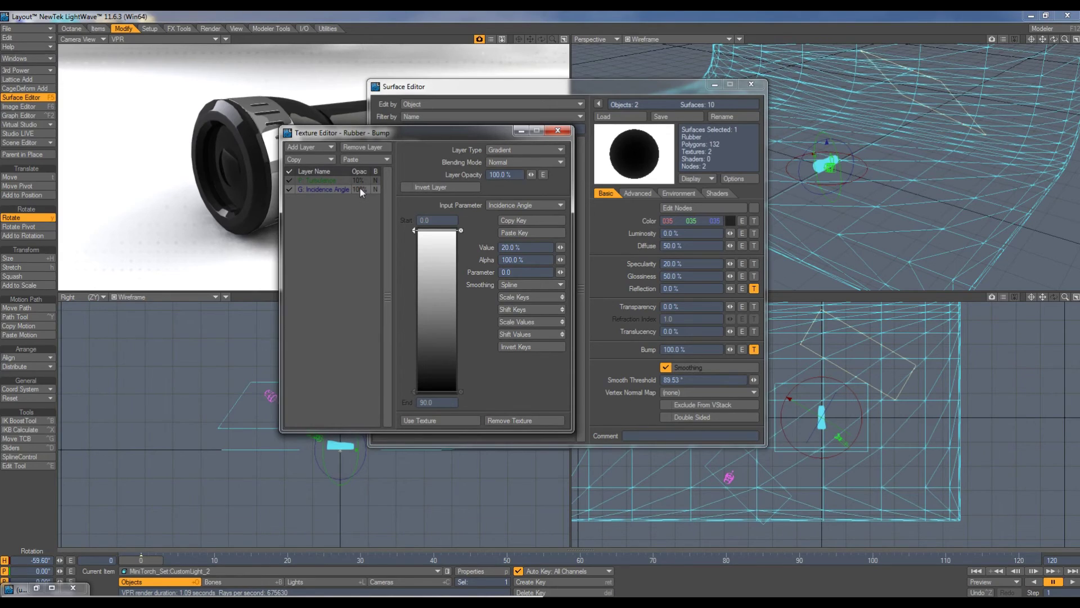
pyautogui.click(359, 181)
pyautogui.moveTo(512, 175); pyautogui.dragTo(477, 177)
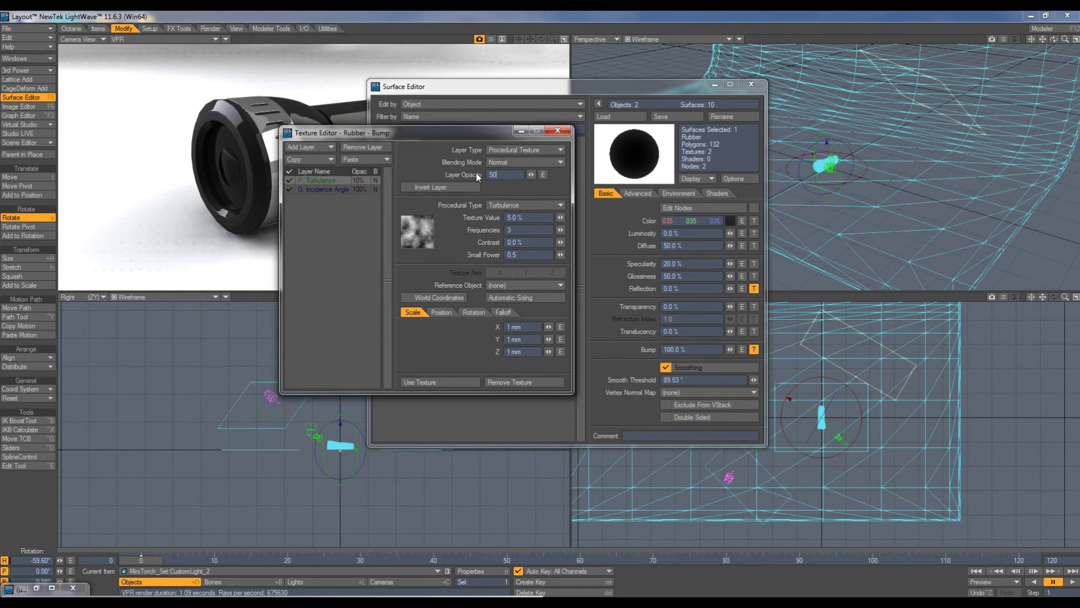
pyautogui.write('50')
pyautogui.press('Return')
pyautogui.click(439, 382)
pyautogui.click(686, 349)
pyautogui.write('450')
pyautogui.press('Tab')
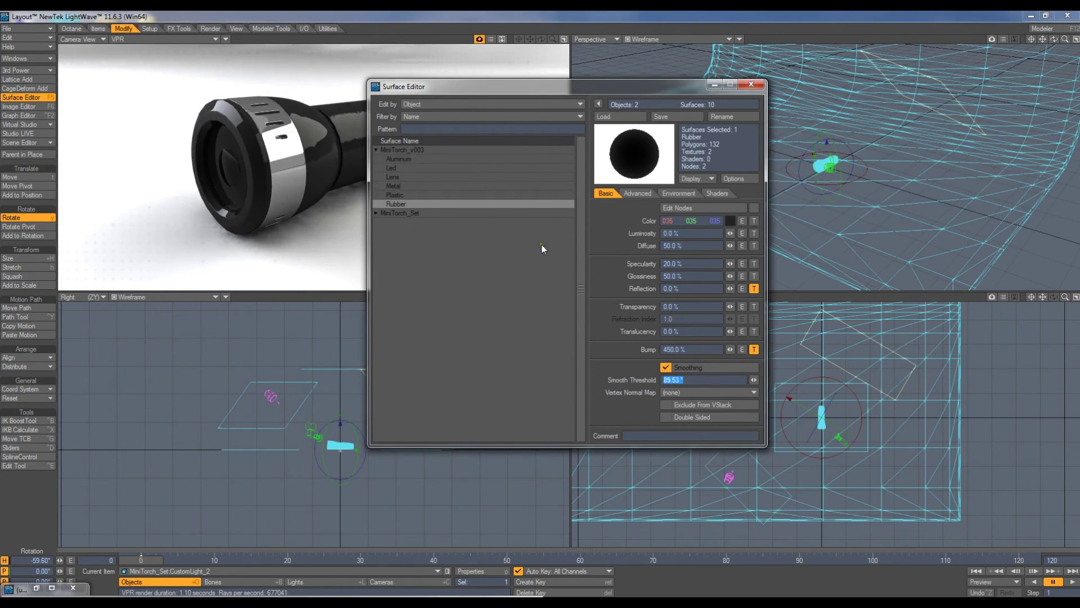
# - Set the Incidence Angle layer's opacity in Rubber's reflection texture to 20%, after trying 5% and 15%
pyautogui.moveTo(483, 89); pyautogui.dragTo(599, 80)
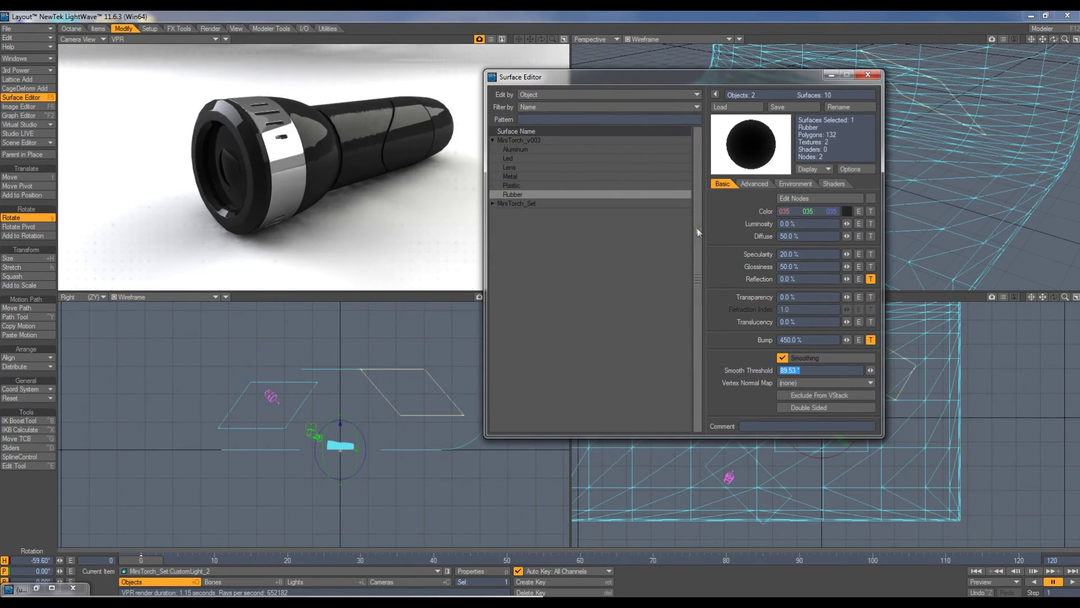
pyautogui.click(870, 279)
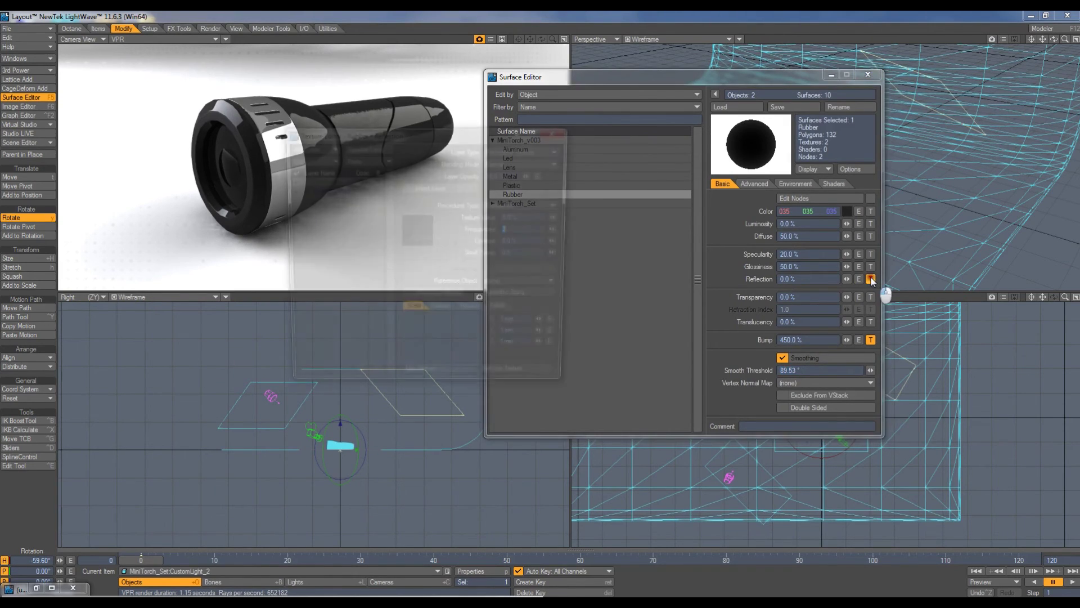
pyautogui.click(508, 178)
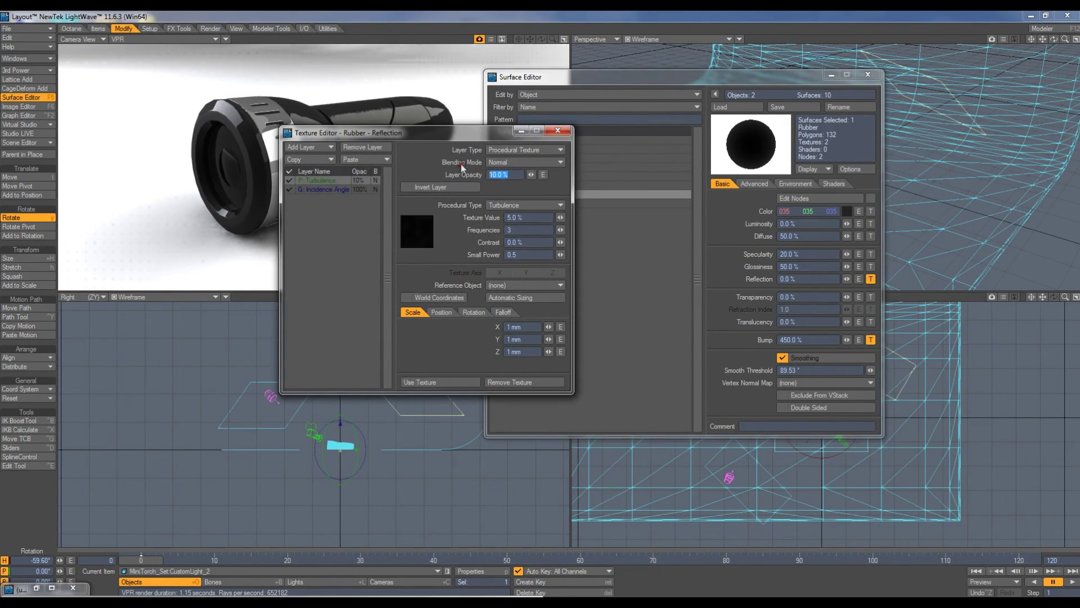
pyautogui.moveTo(437, 135); pyautogui.dragTo(526, 177)
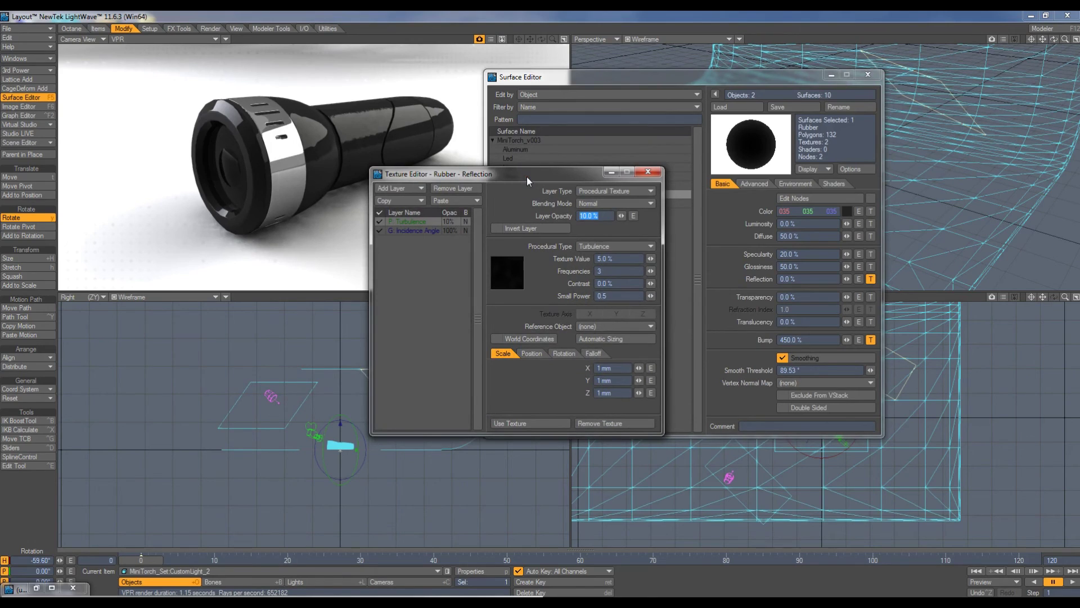
pyautogui.click(444, 231)
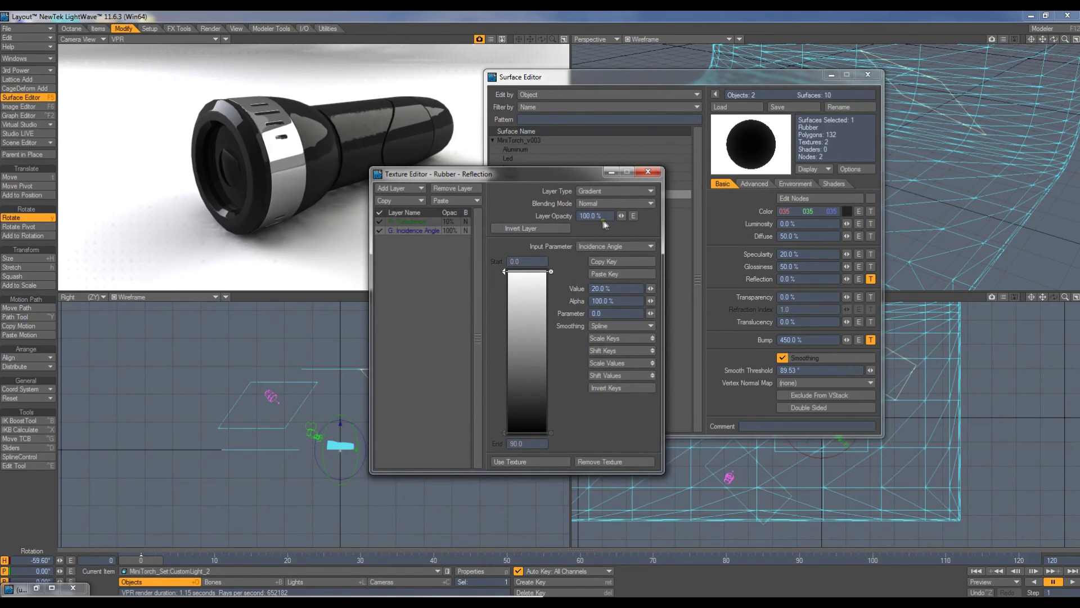
pyautogui.press('Return')
pyautogui.click(588, 215)
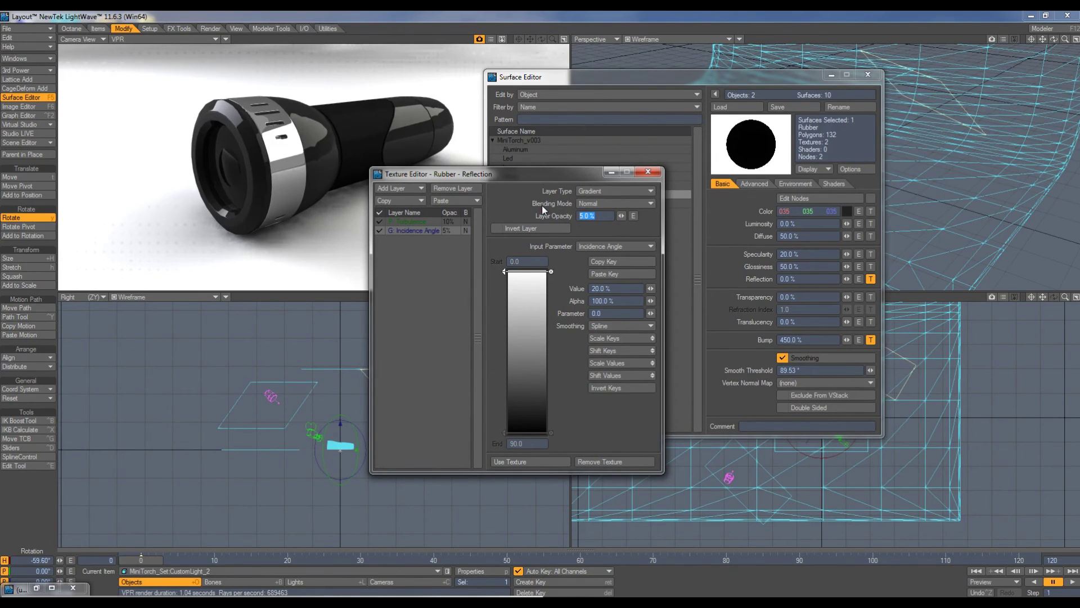
pyautogui.write('15')
pyautogui.press('Return')
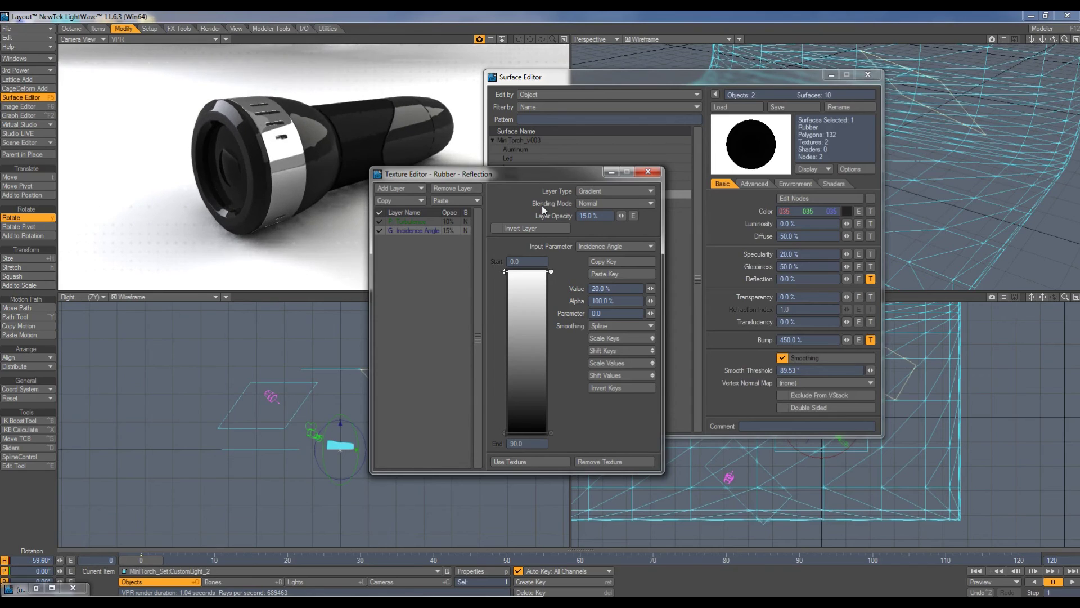
pyautogui.click(608, 218)
pyautogui.write('20')
pyautogui.press('Return')
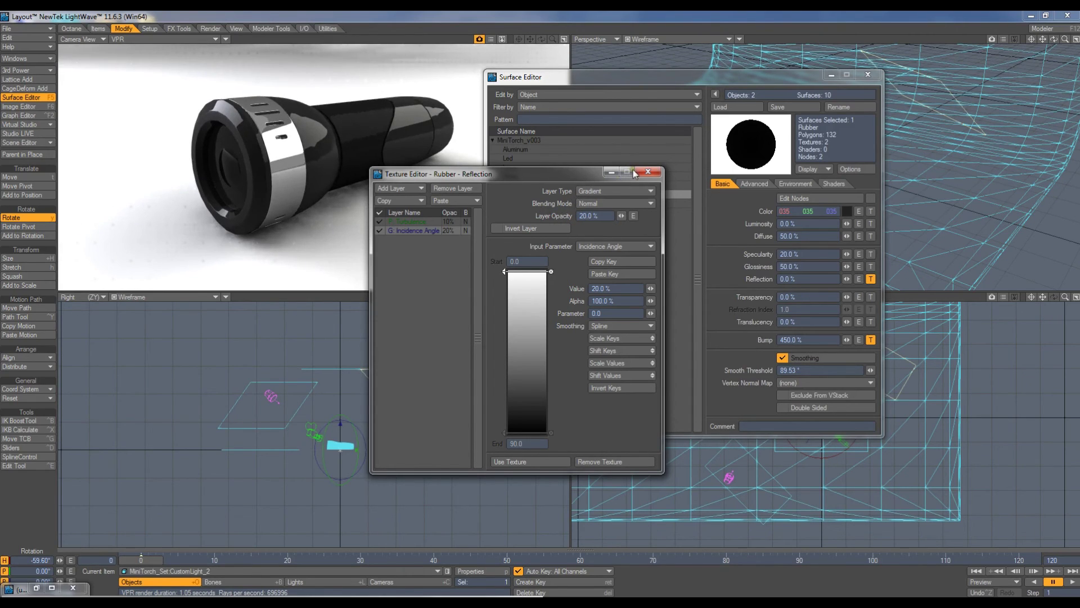
pyautogui.click(648, 171)
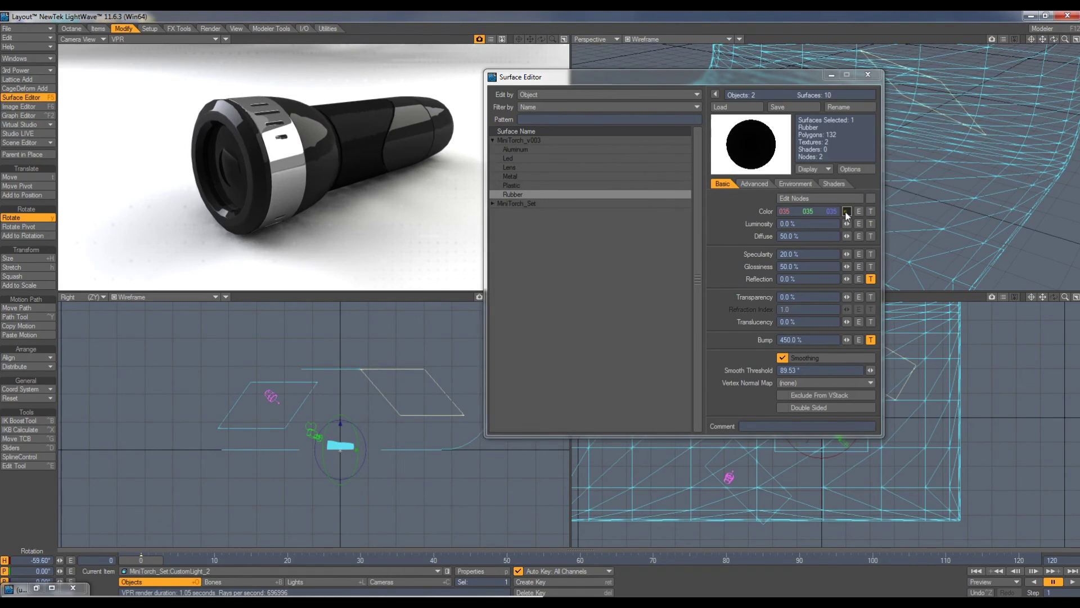
# - Lighten the Rubber surface's color to 100, 100, 100 and close the Surface Editor
pyautogui.click(847, 212)
pyautogui.moveTo(753, 195); pyautogui.dragTo(752, 167)
pyautogui.click(504, 259)
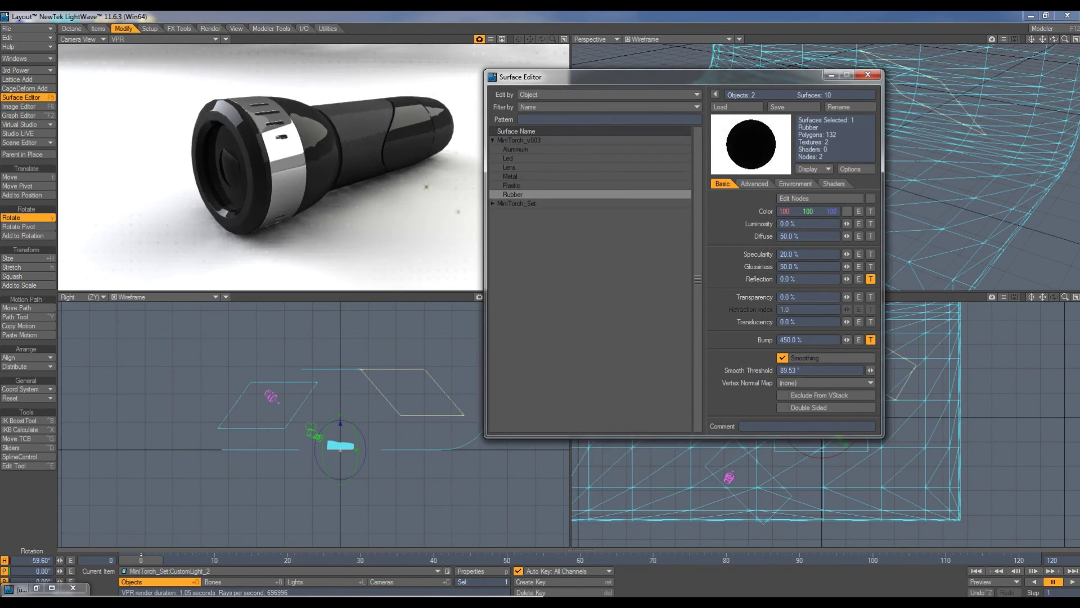
pyautogui.click(868, 74)
# - Render the current frame and examine the result at 100% zoom in the maximized render viewer, then minimize it
pyautogui.press('F9')
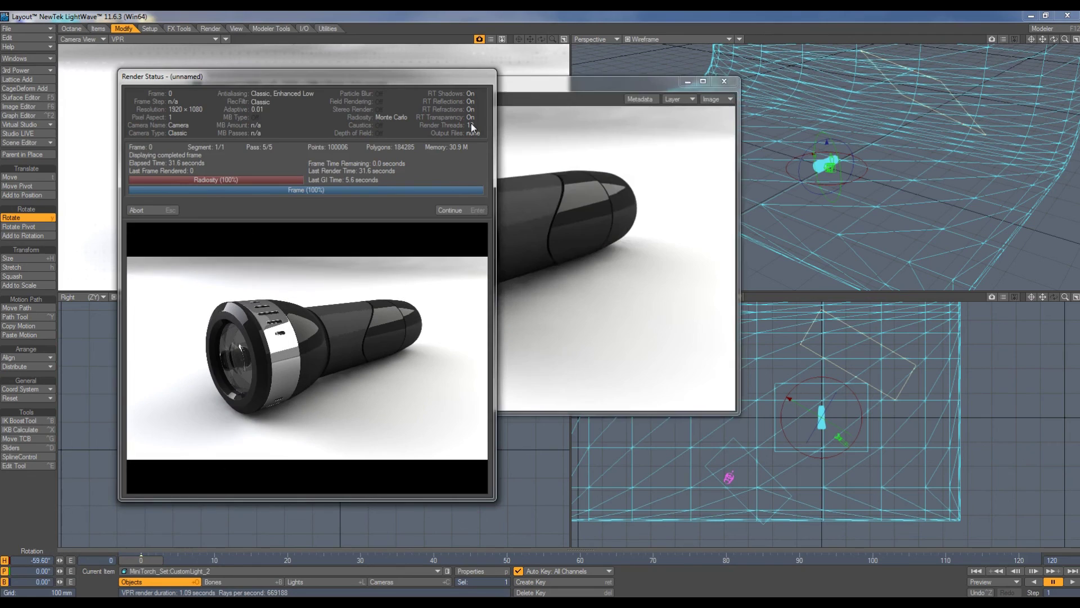
pyautogui.click(154, 207)
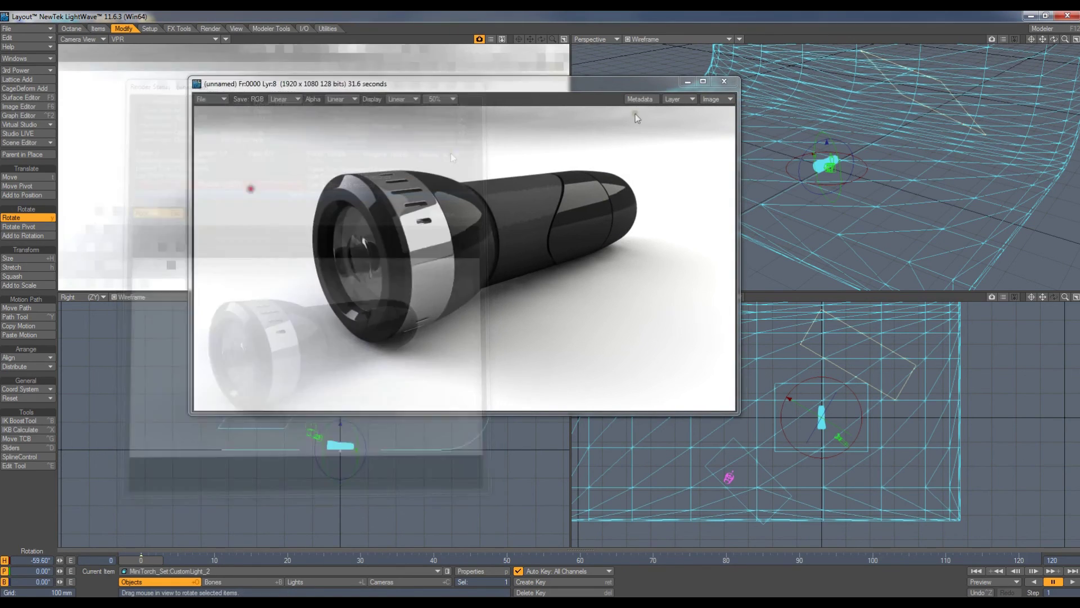
pyautogui.click(703, 82)
pyautogui.click(252, 29)
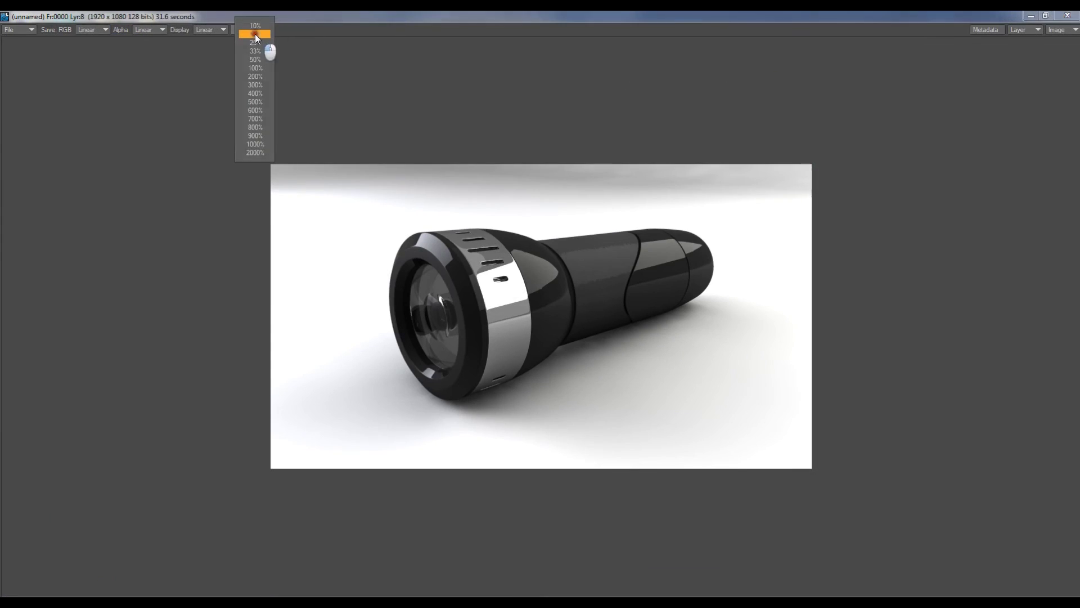
pyautogui.click(260, 67)
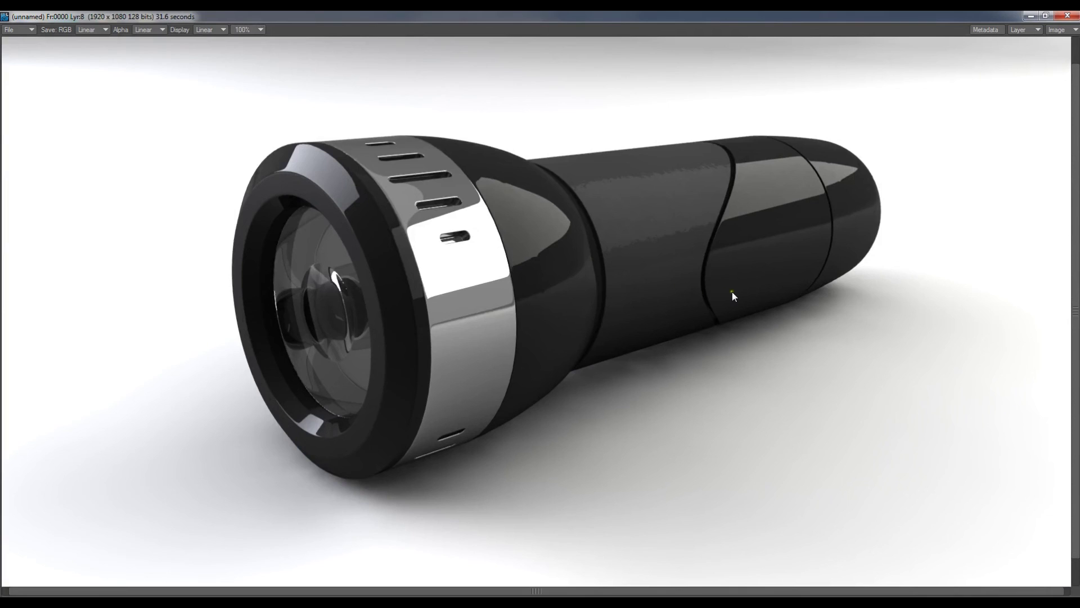
pyautogui.click(1032, 17)
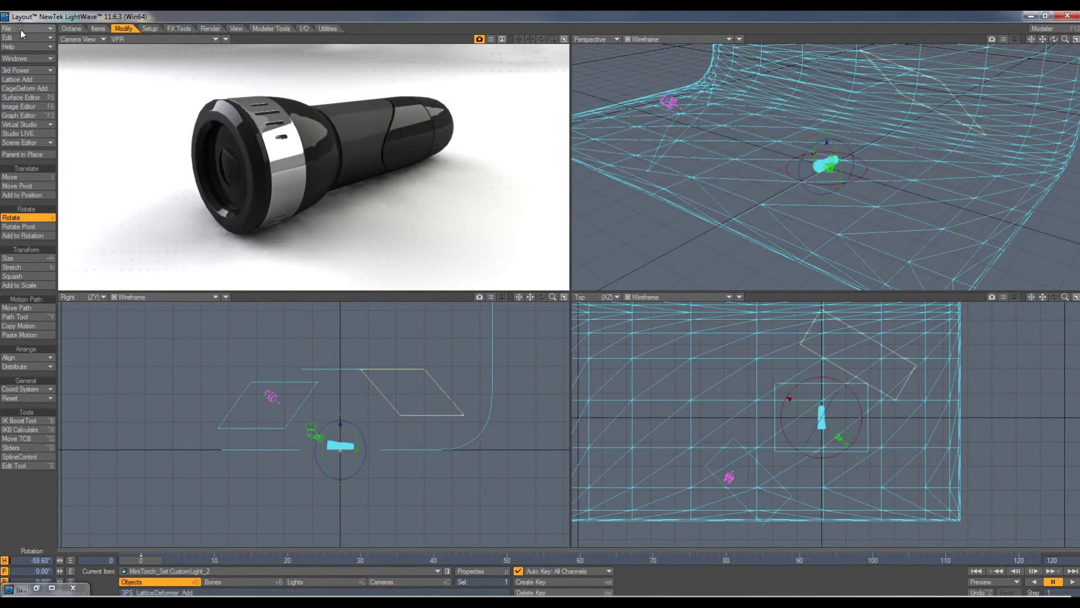
# - Save the scene as Mini_Torch.lws
pyautogui.click(20, 30)
pyautogui.click(85, 56)
pyautogui.doubleClick(130, 99)
pyautogui.click(595, 360)
pyautogui.click(594, 361)
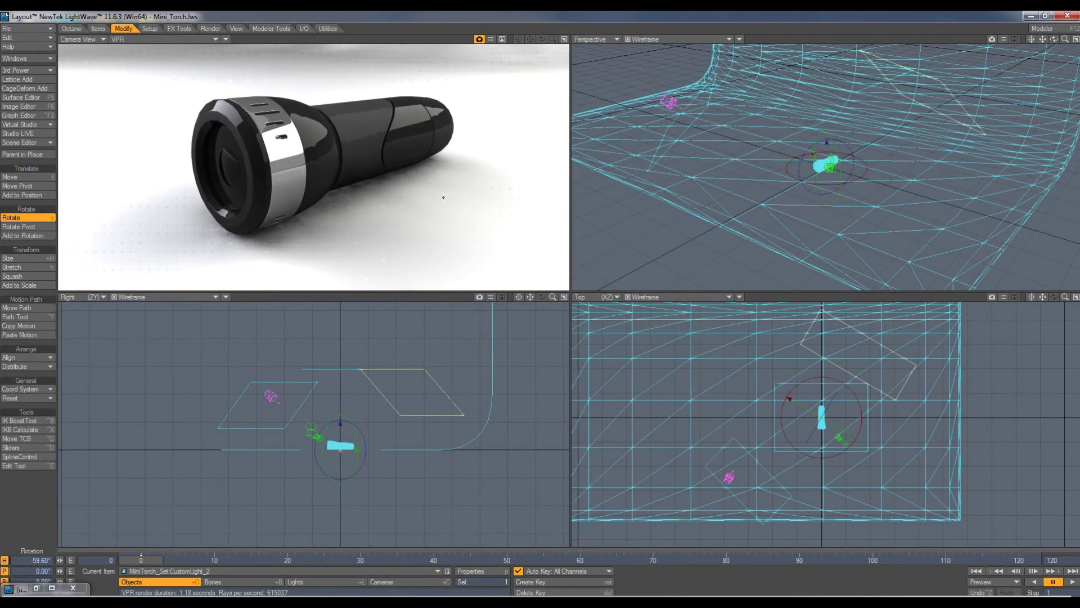